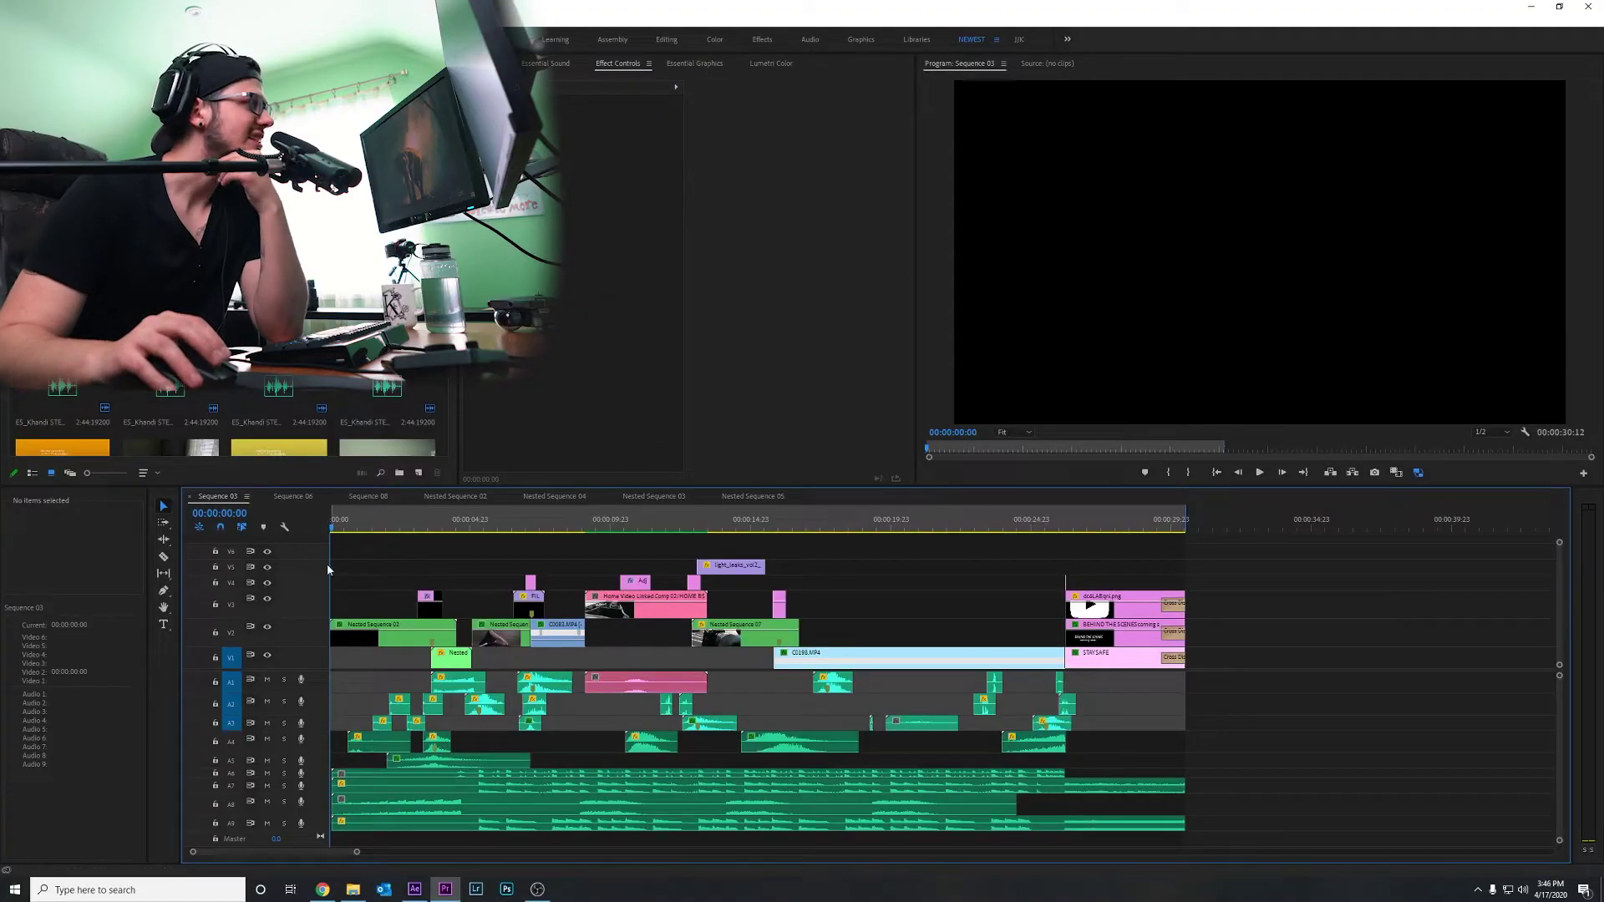
Step: Scrub through the opening door shot in Sequence 03 up to 00:00:02:00
left_click_drag(334, 528, 358, 530)
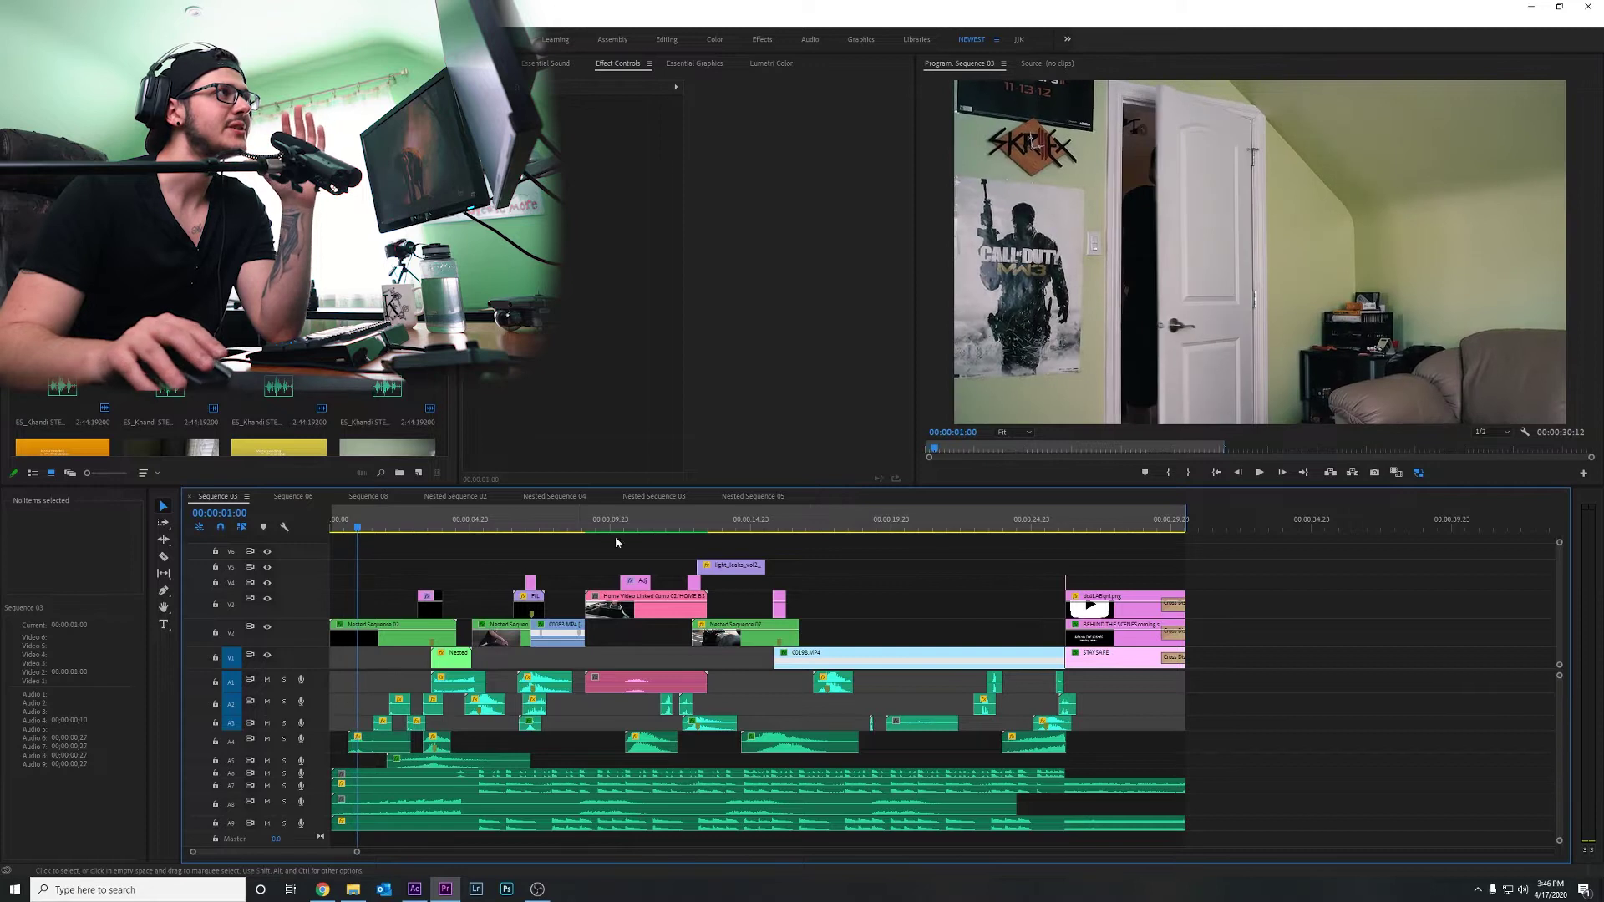
left_click(364, 530)
mouse_move(364, 529)
left_mouse_down()
mouse_move(411, 539)
mouse_move(386, 541)
left_mouse_up()
Step: Open Nested Sequence 02, scrub across the scale keyframes of C0072.MP4, and return to Sequence 03
double_click(394, 637)
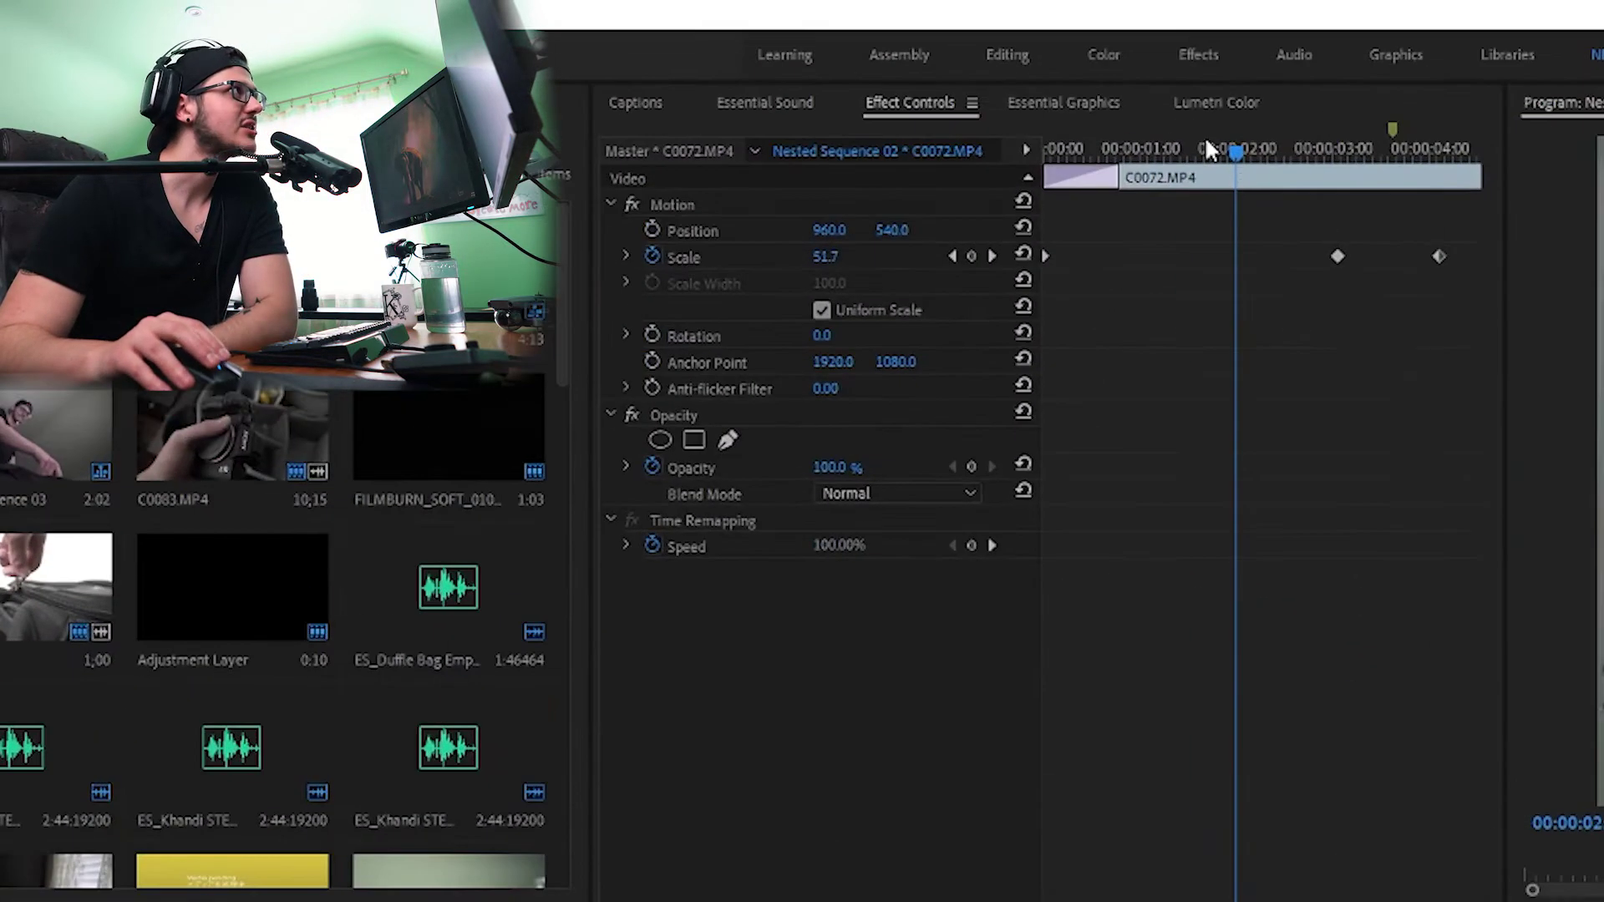
left_click_drag(1085, 138, 1445, 178)
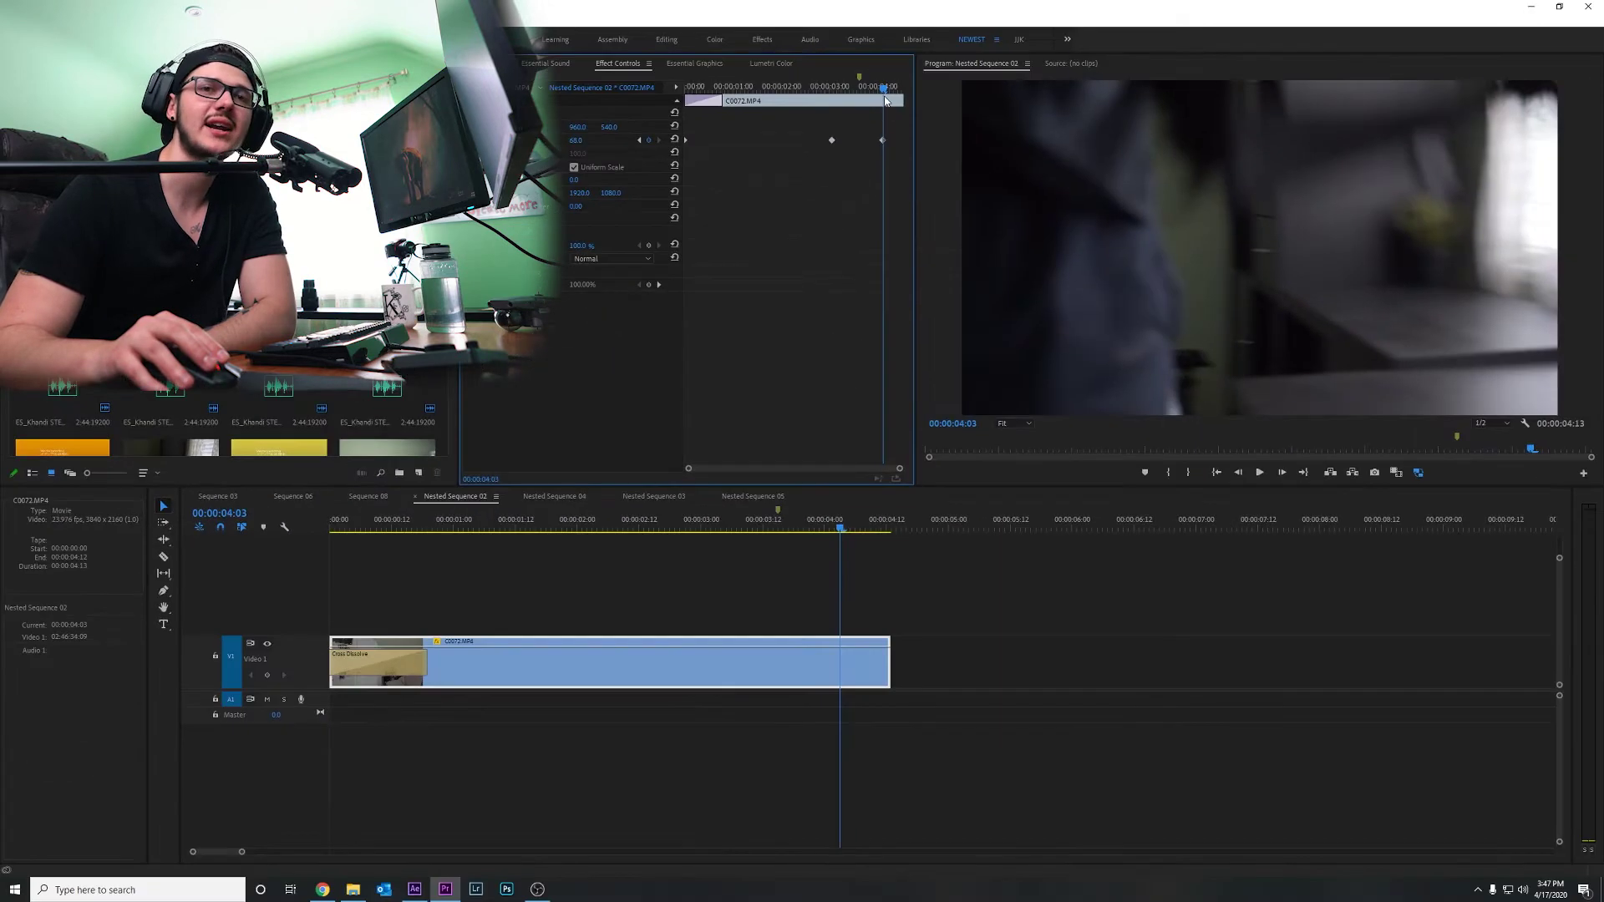
left_click_drag(885, 101, 866, 100)
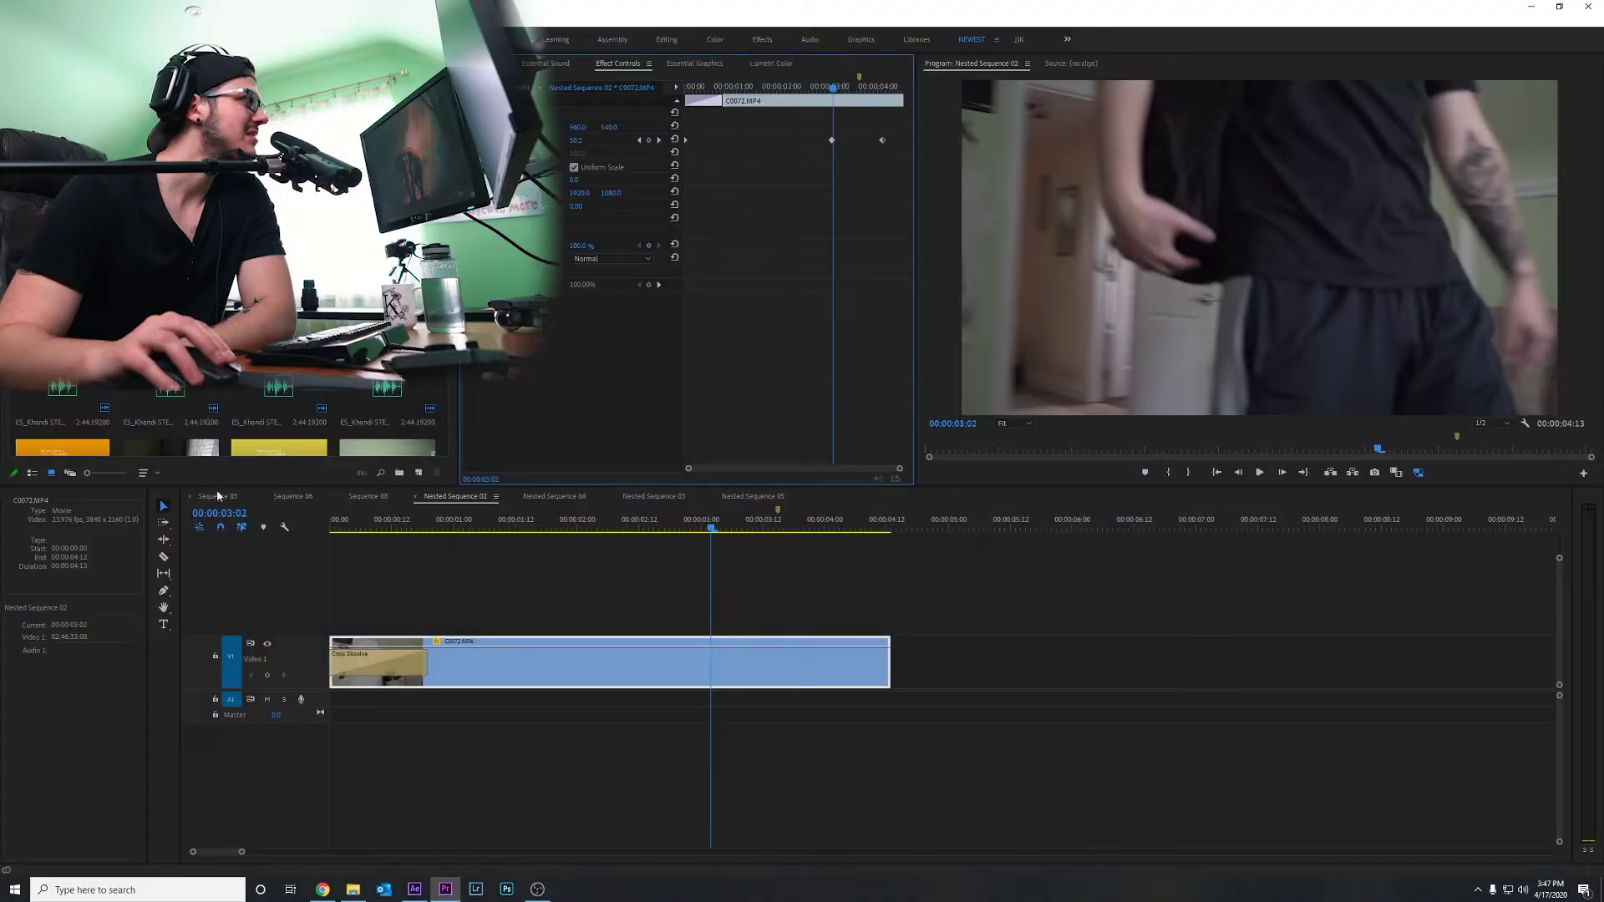
left_click(217, 497)
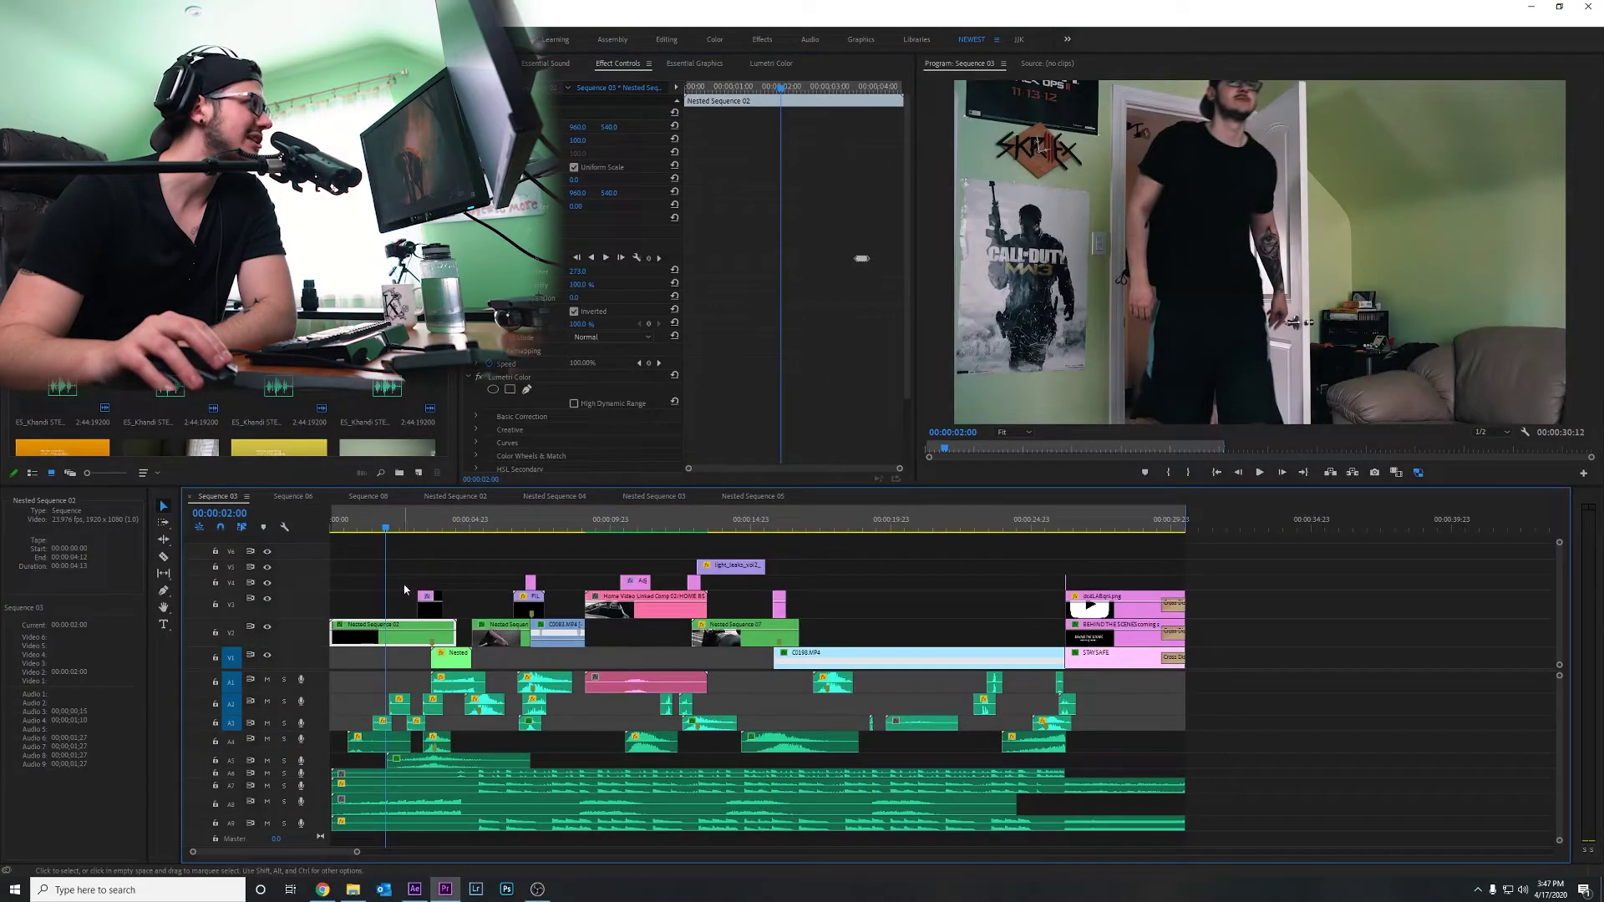
left_click(391, 609)
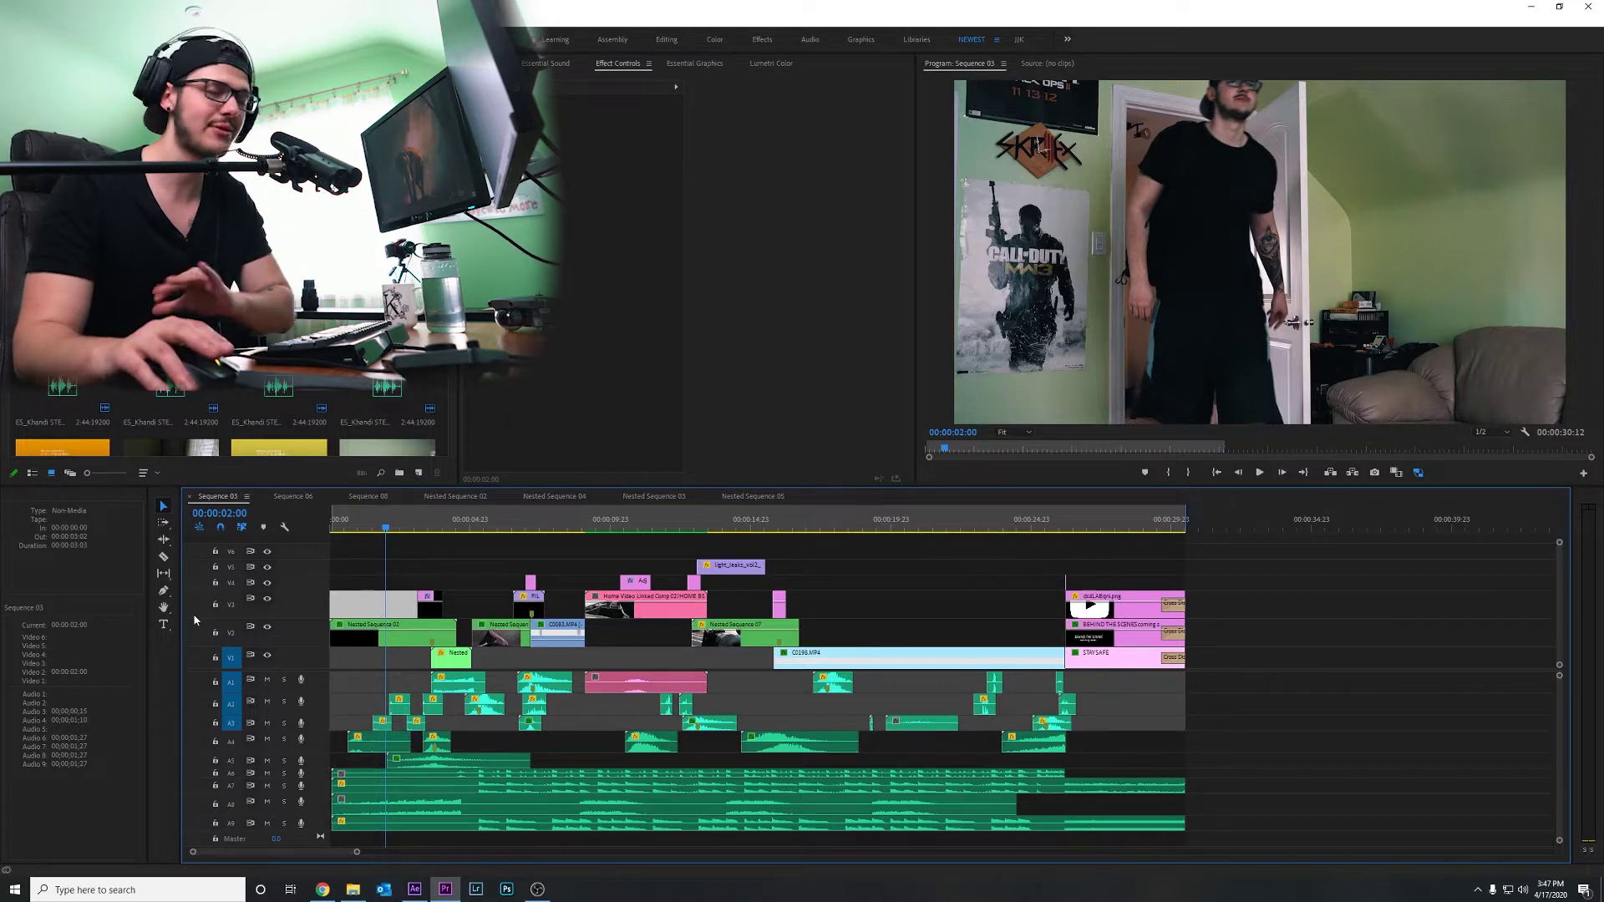
Step: Load the ES_Door Open Exit 6 sound effect in the source viewer, play it from the start and scrub its waveform
double_click(372, 748)
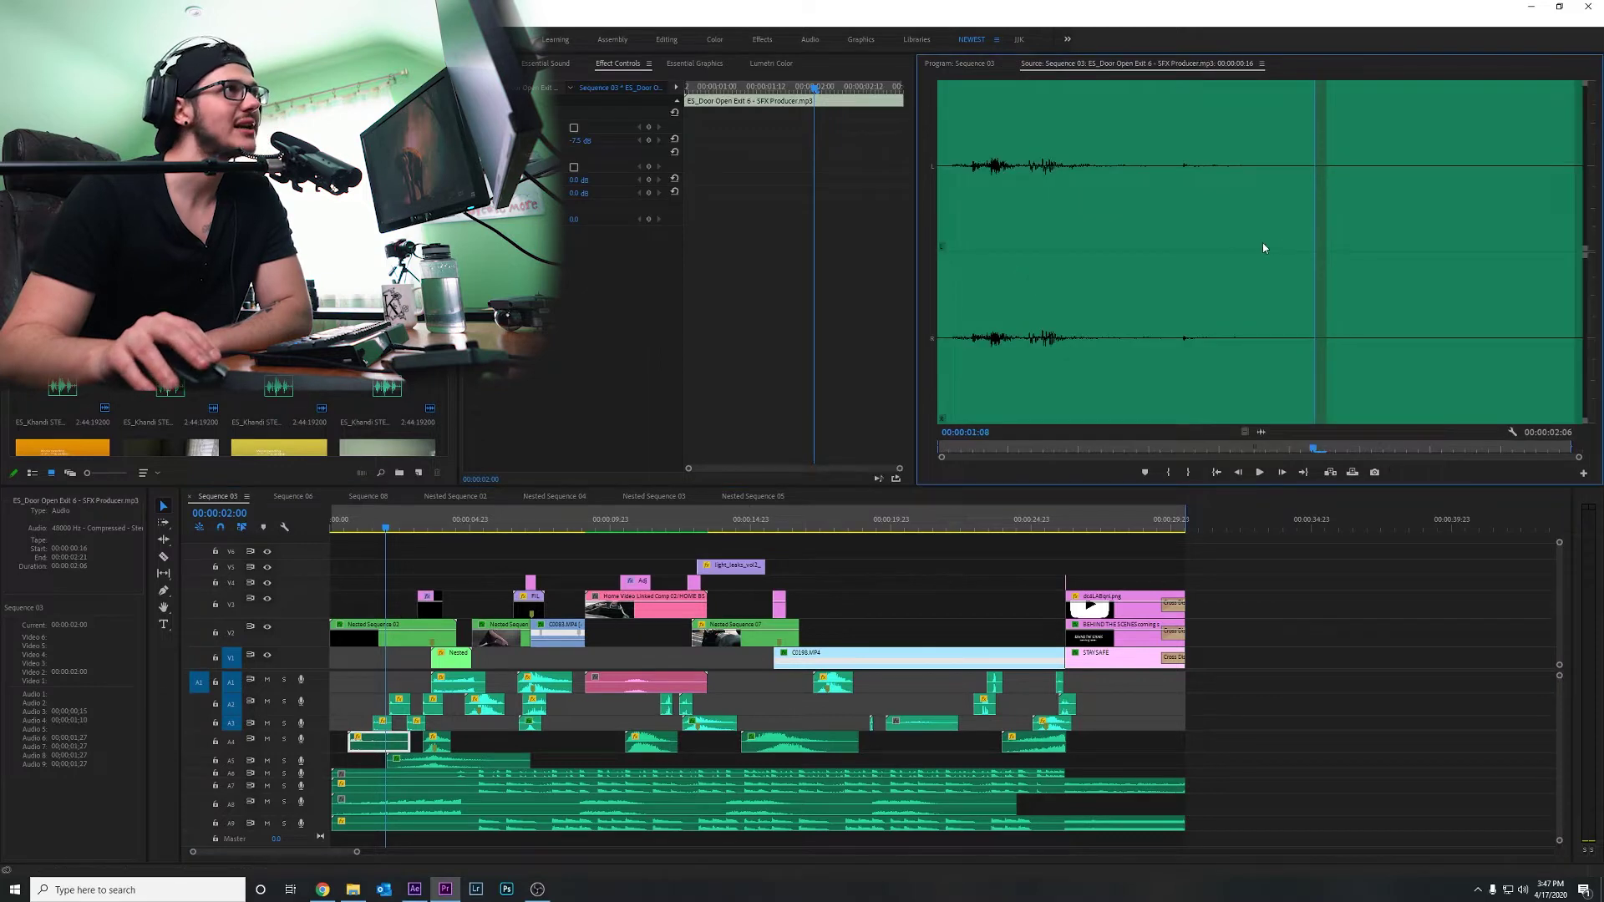
left_click_drag(1322, 242, 940, 250)
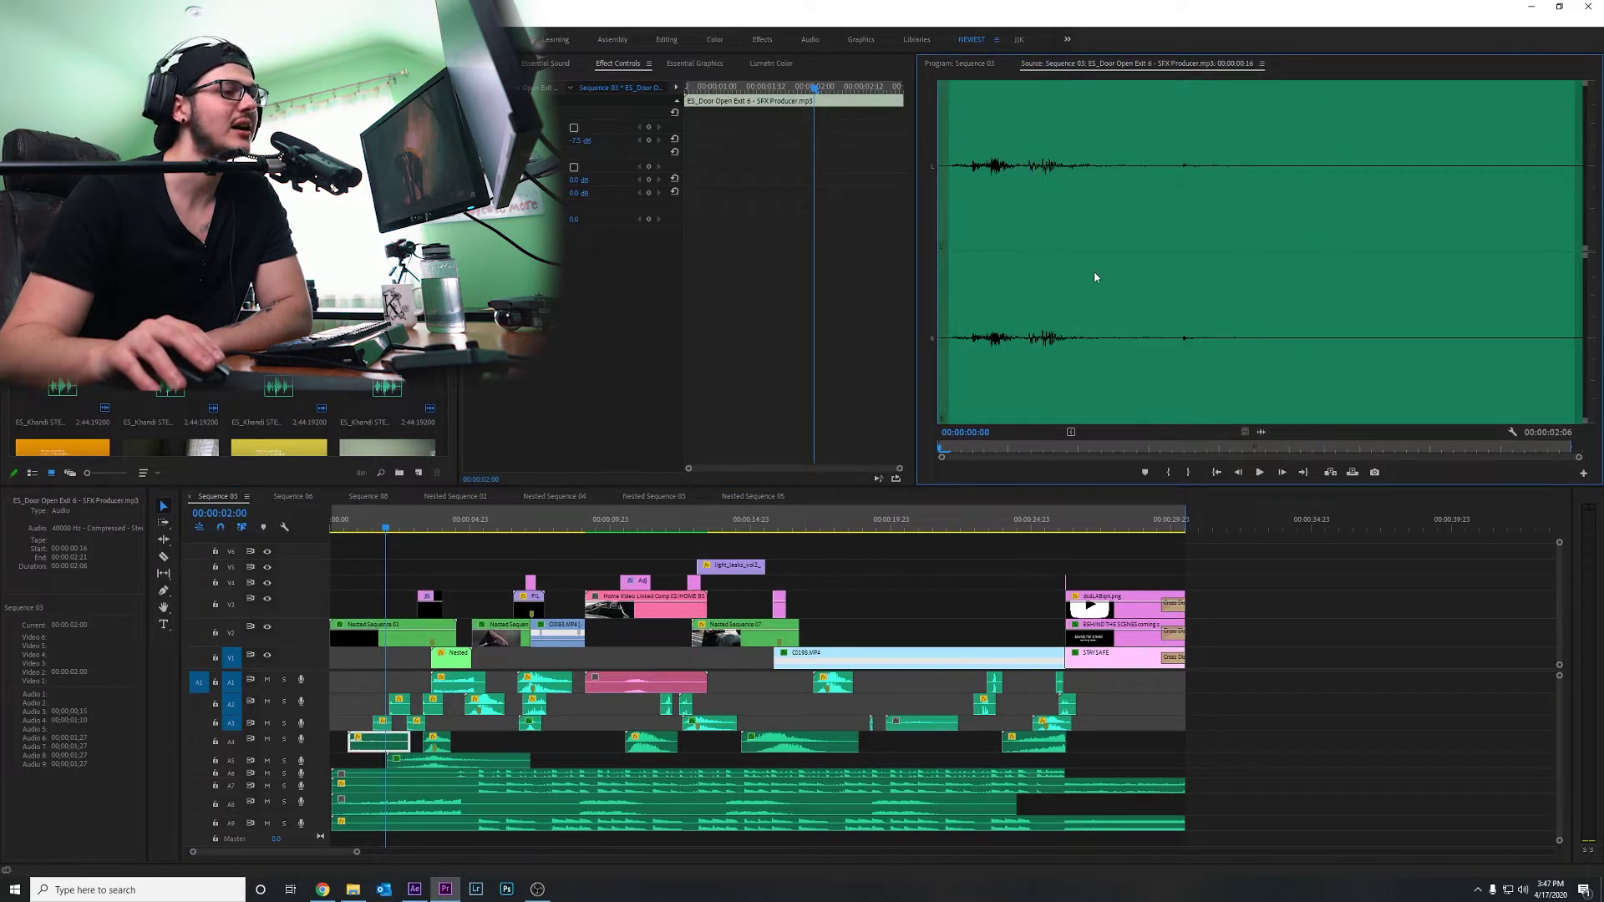
key("space")
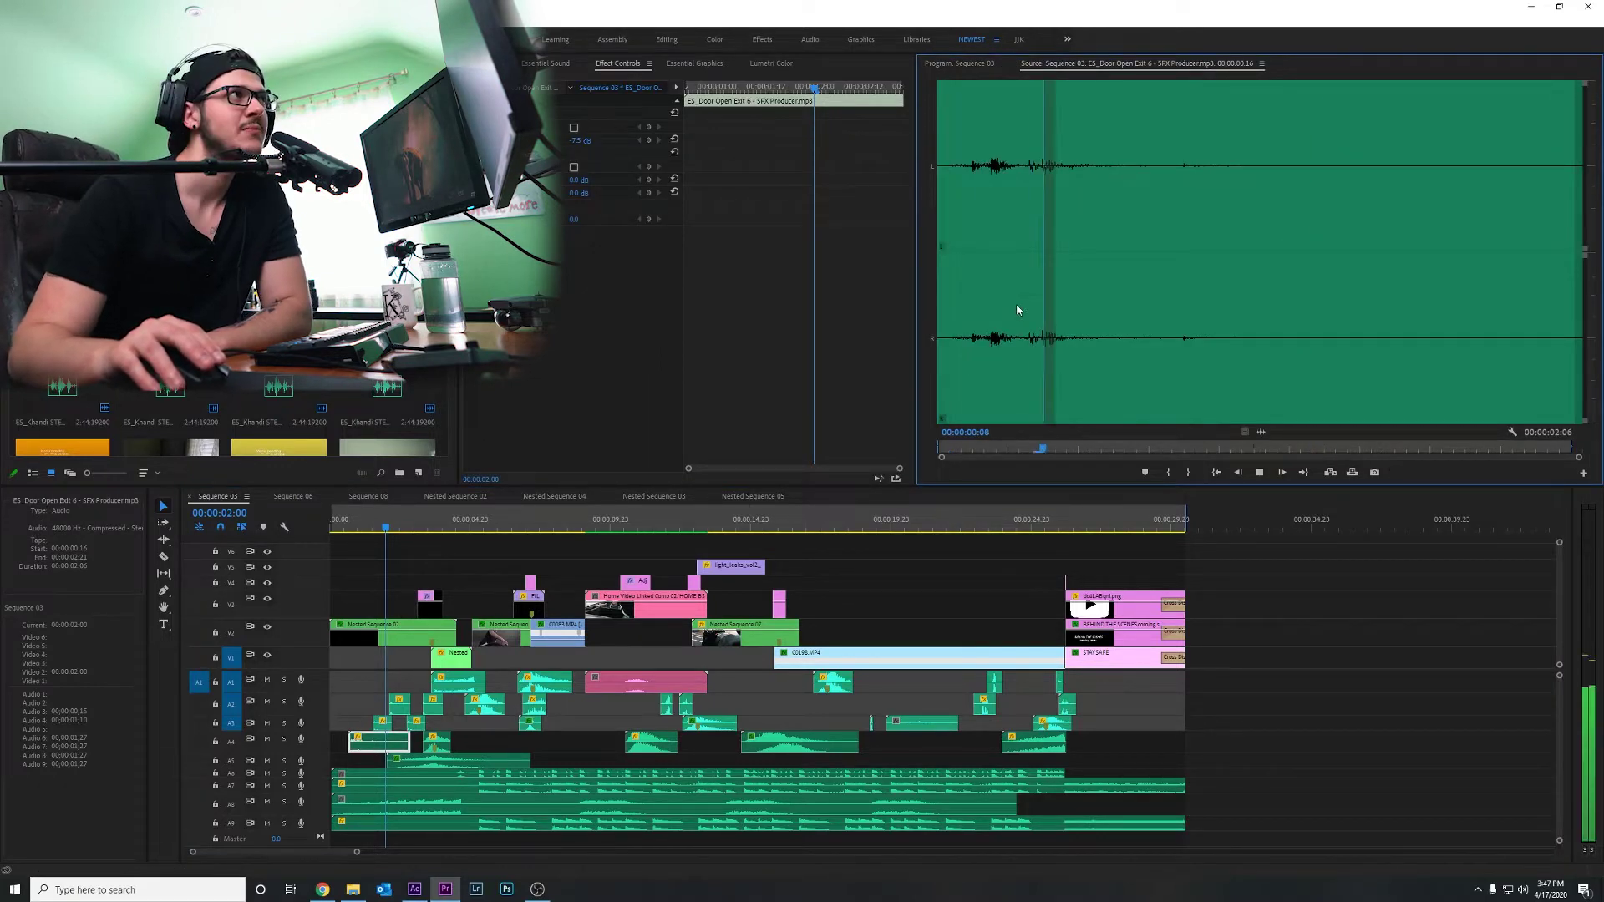
left_click_drag(1111, 286, 1162, 291)
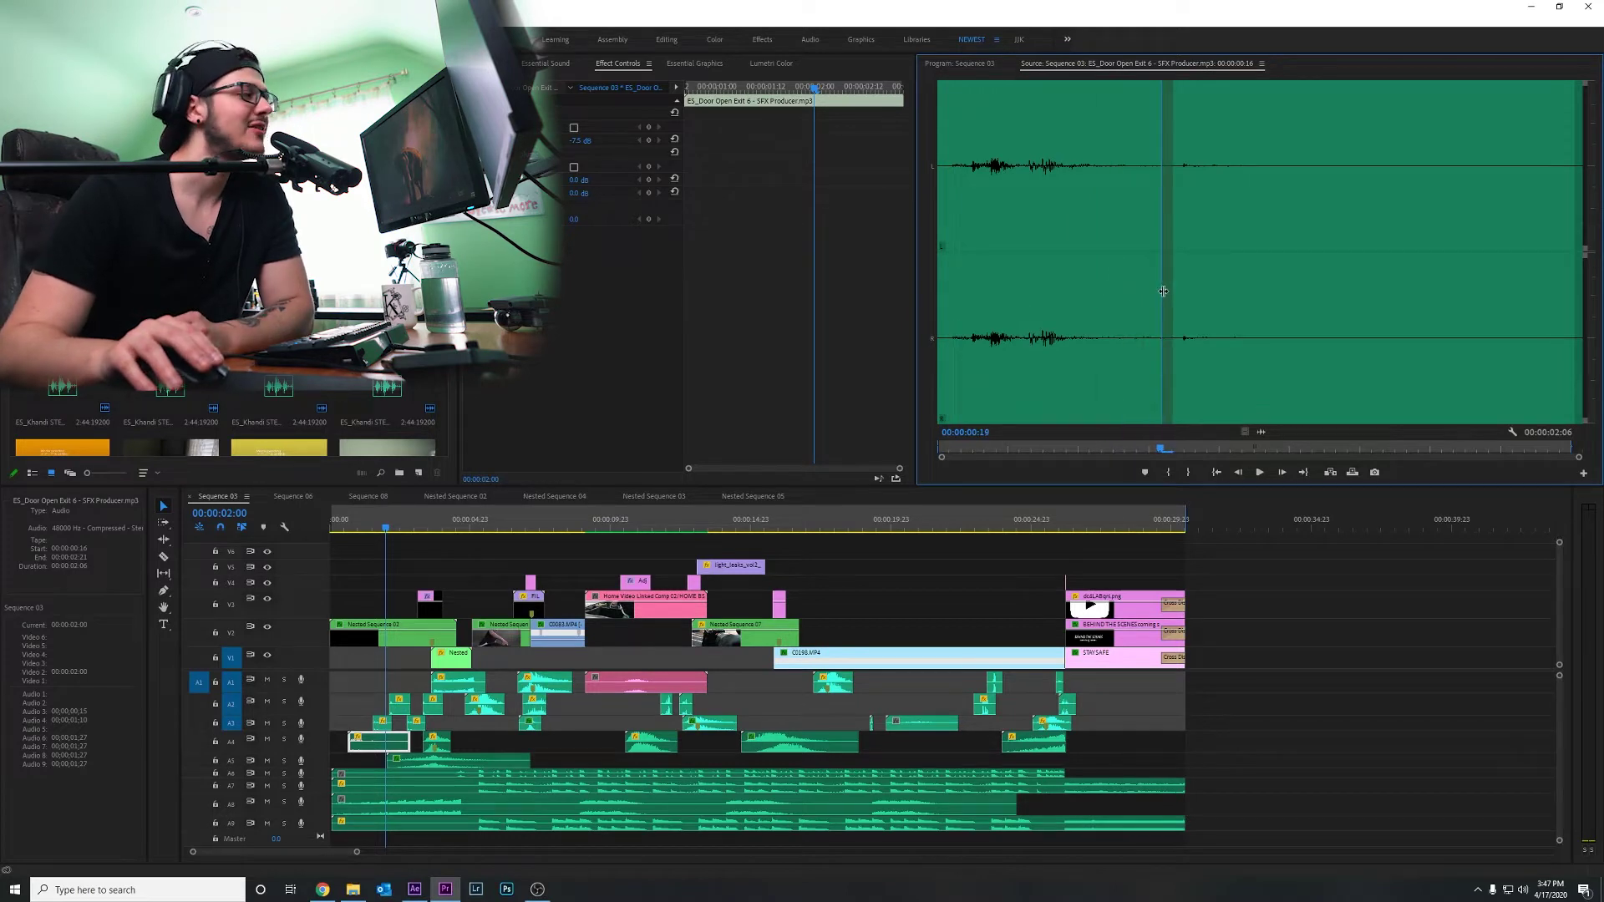
Step: Scrub back over the door opening, load the ES_Walk Wood Creaks 2 effect in the source viewer and examine its waveform
left_click_drag(376, 535, 352, 543)
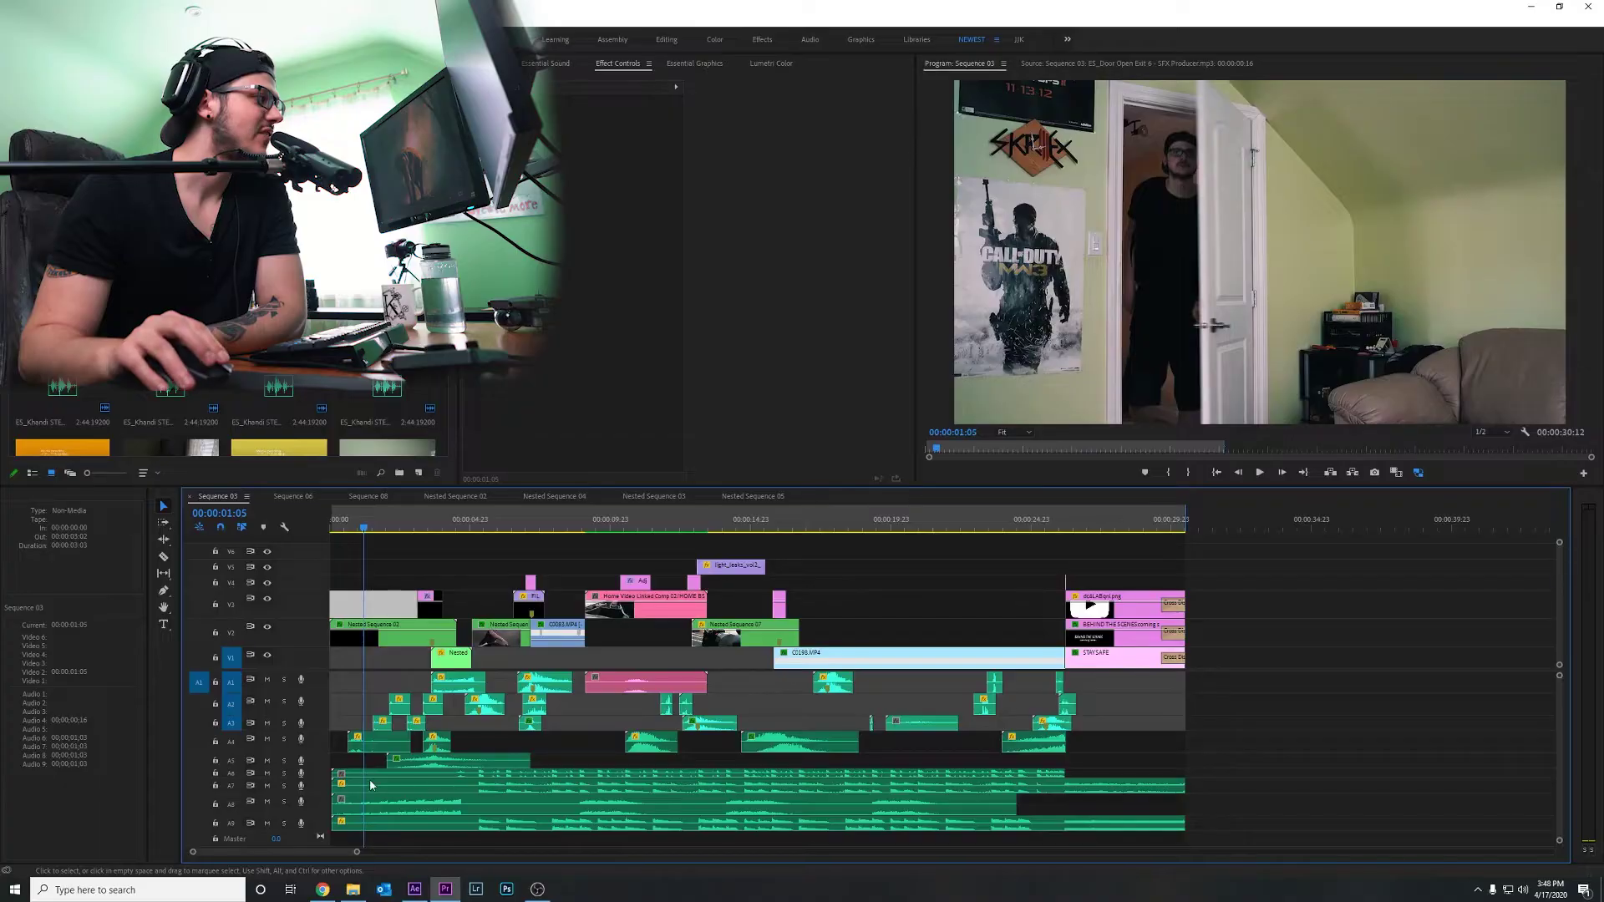
double_click(379, 741)
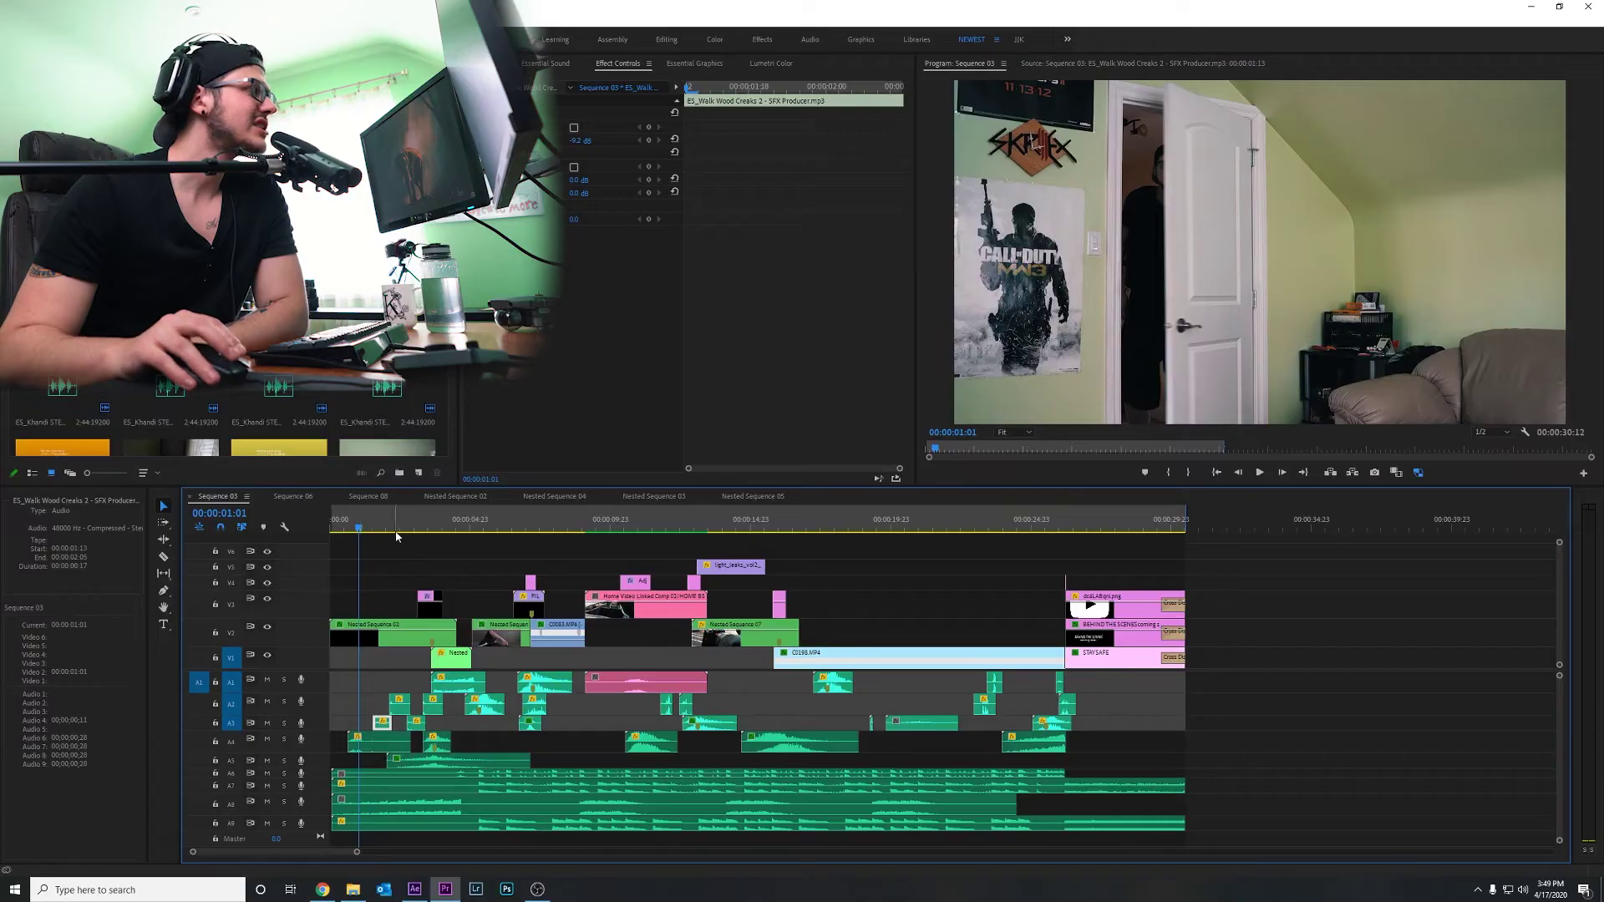
left_click(373, 534)
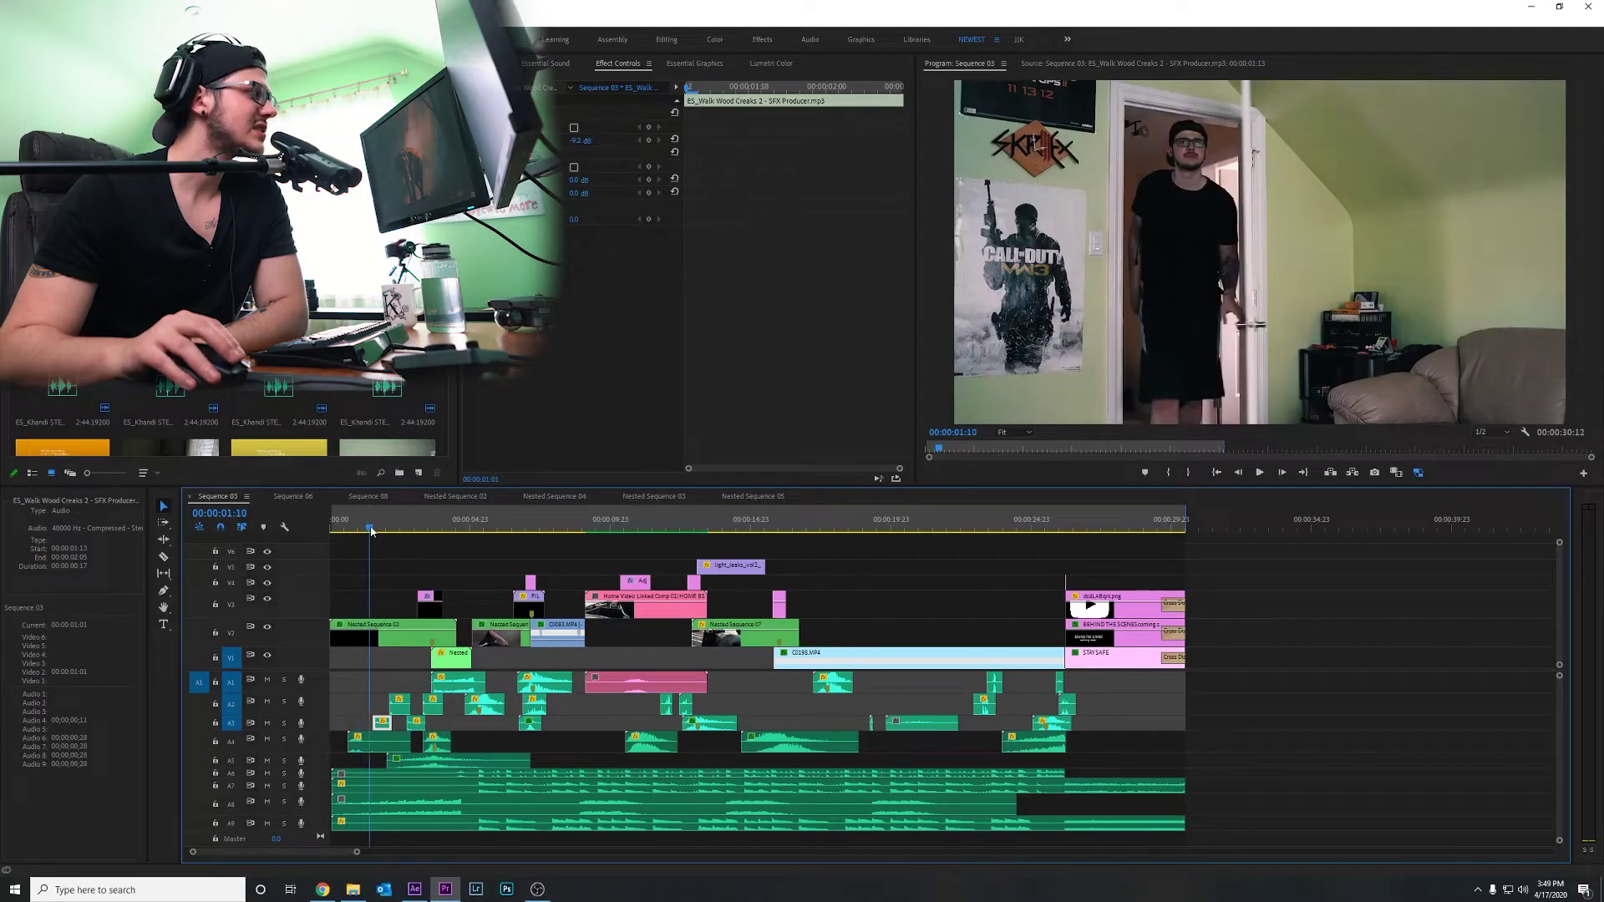
double_click(382, 723)
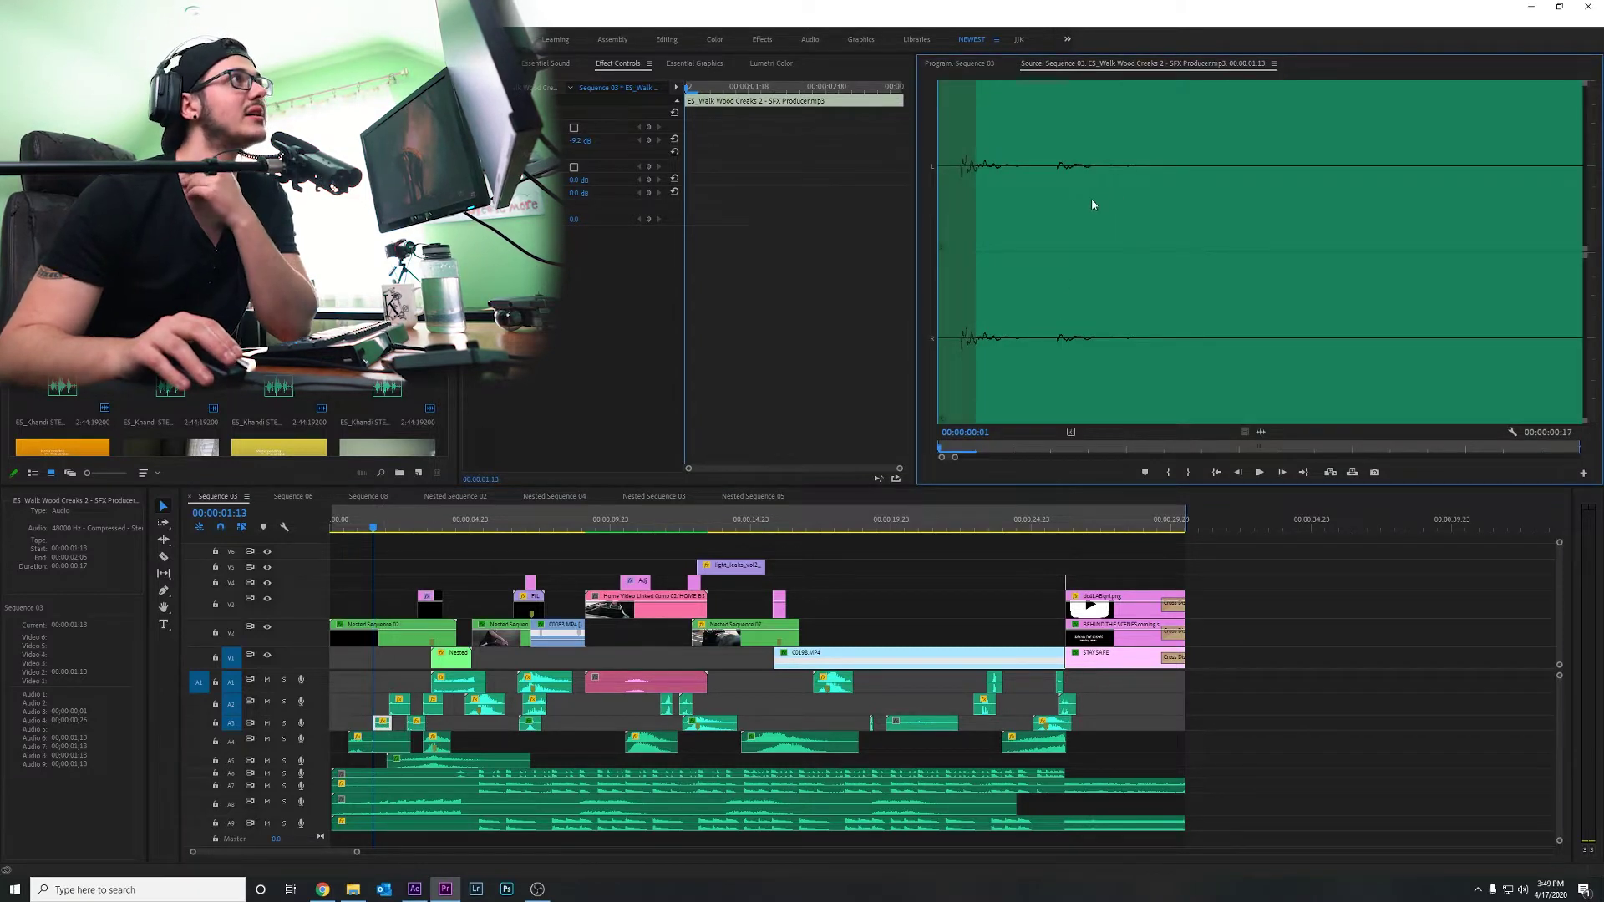
left_click(1017, 192)
left_click_drag(1004, 194, 937, 205)
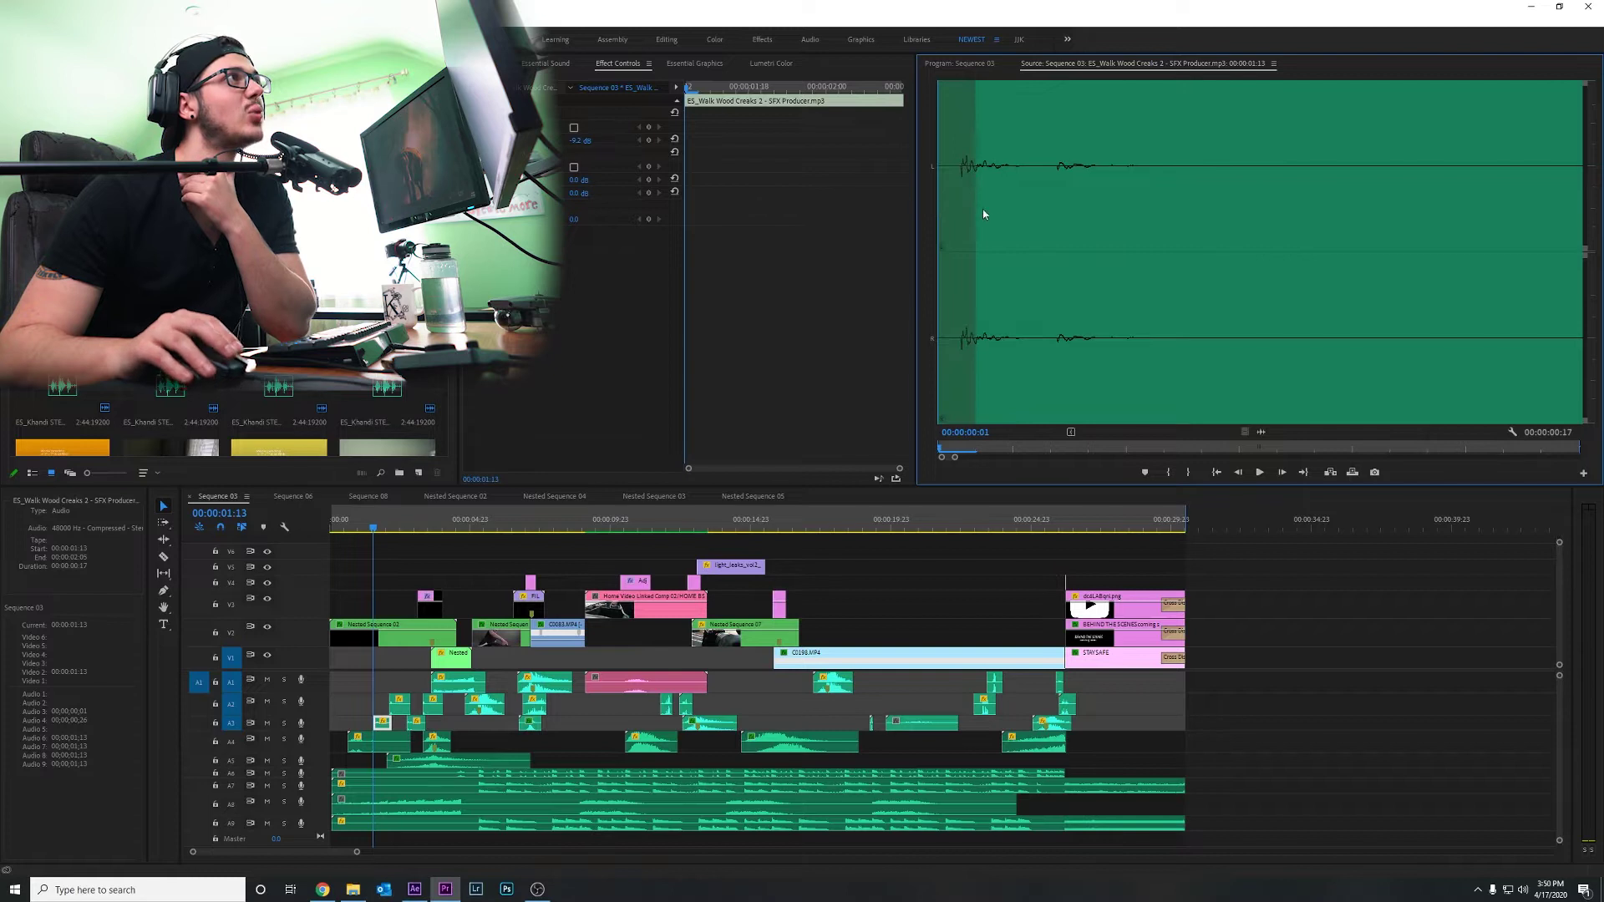
key("shift+Right")
key("shift+Right")
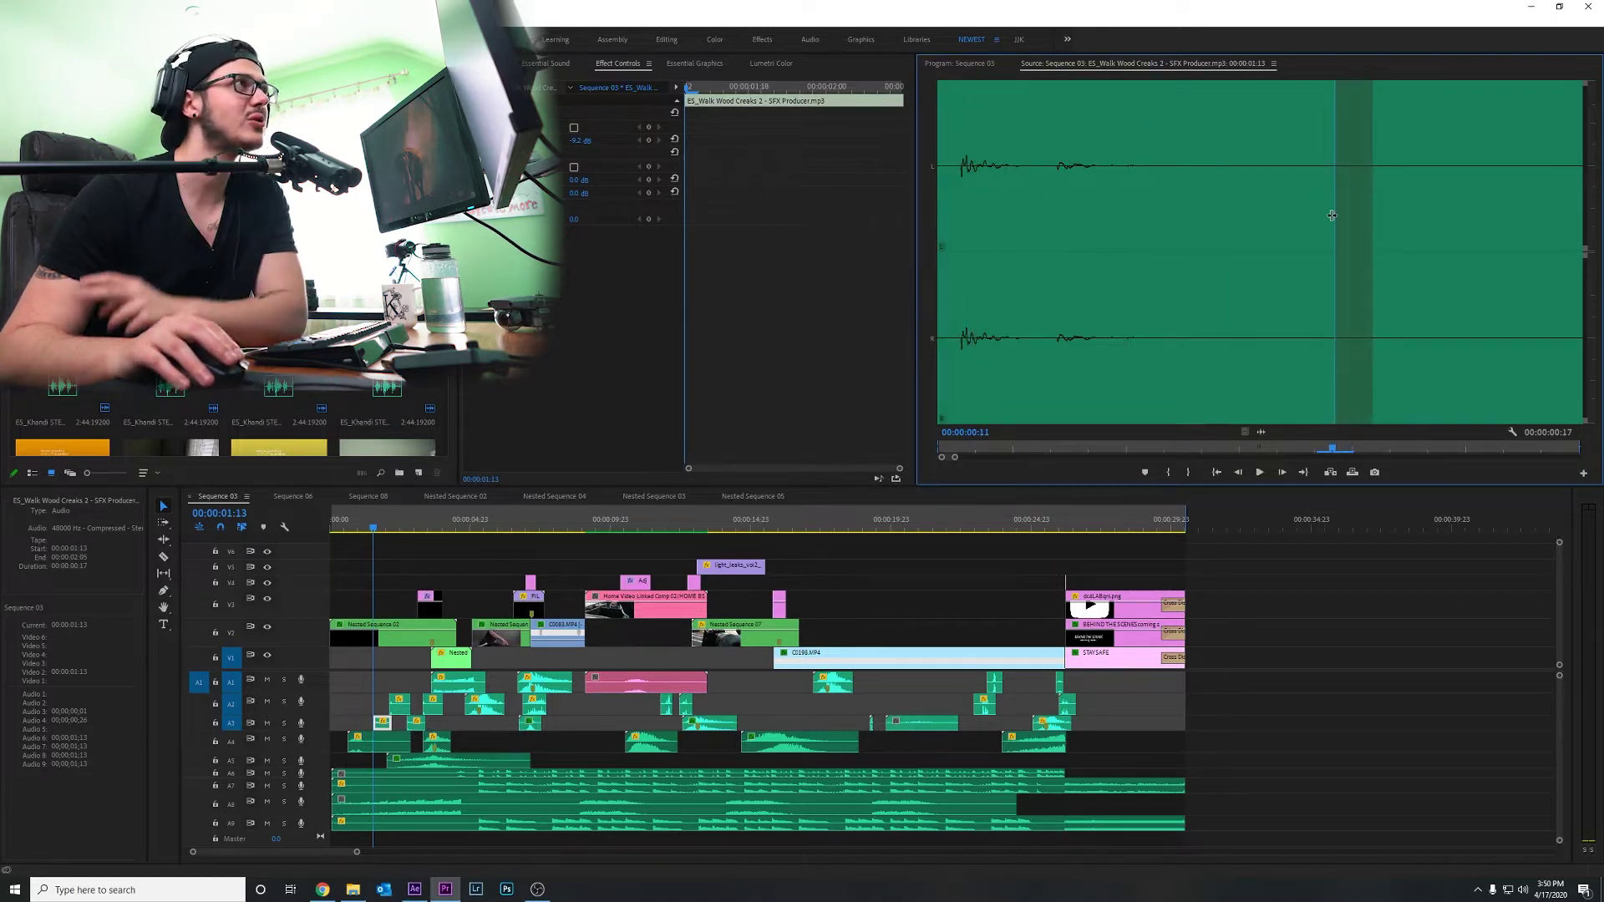
left_click_drag(1034, 201, 968, 197)
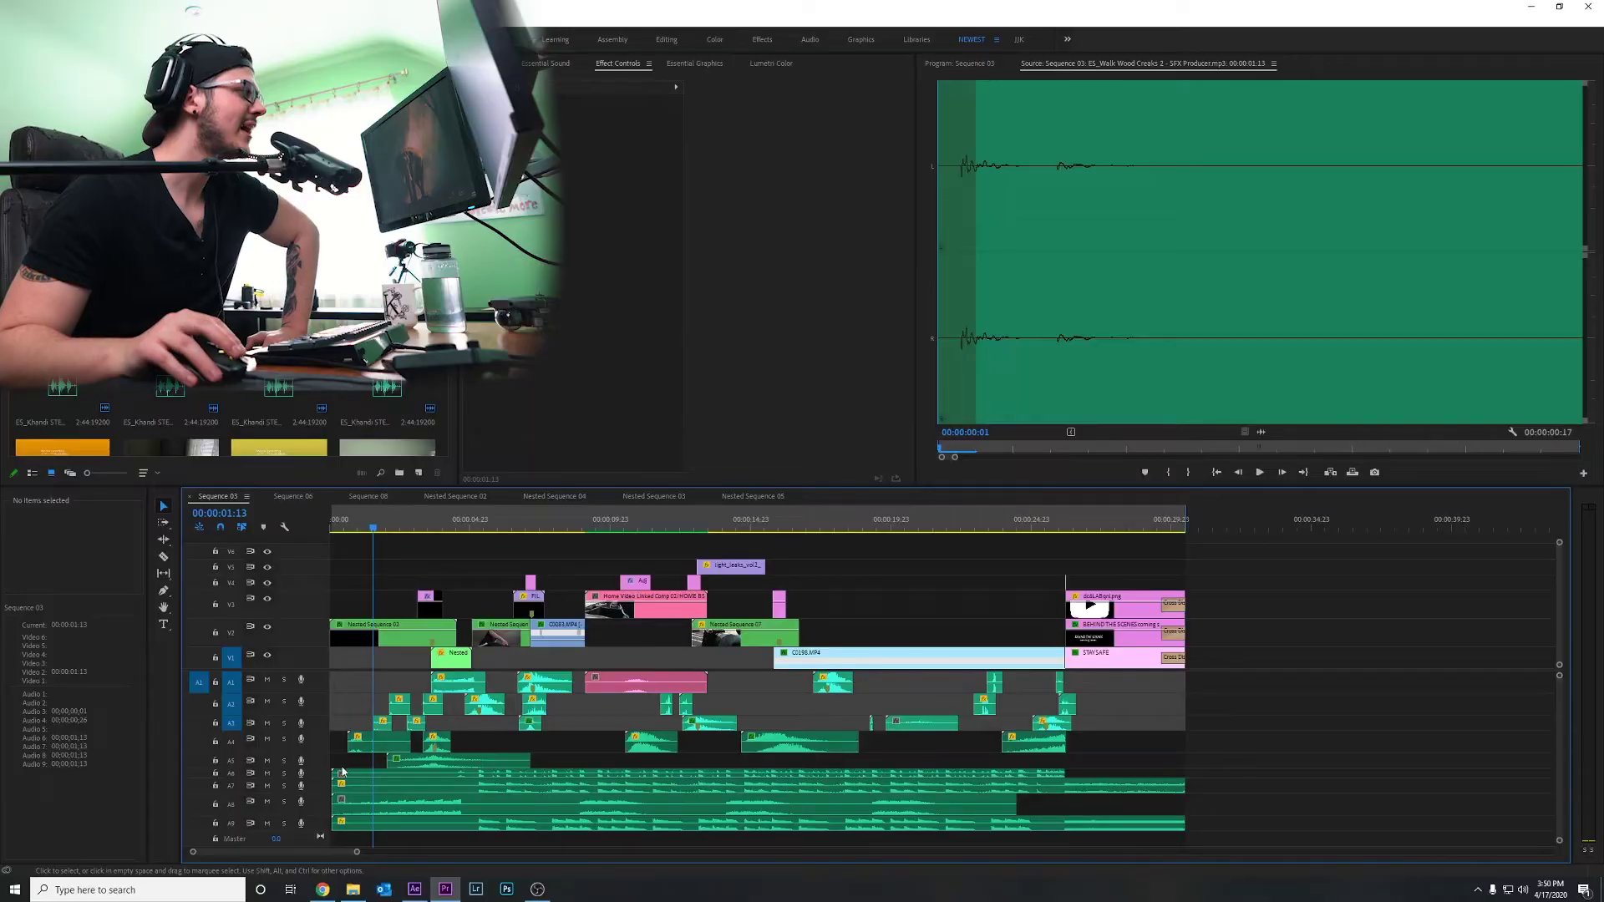
Step: Move the playhead to 00:00:03:13 and examine the waveform of the Bassy Swoosh.wav clip in the source viewer
left_click(383, 722)
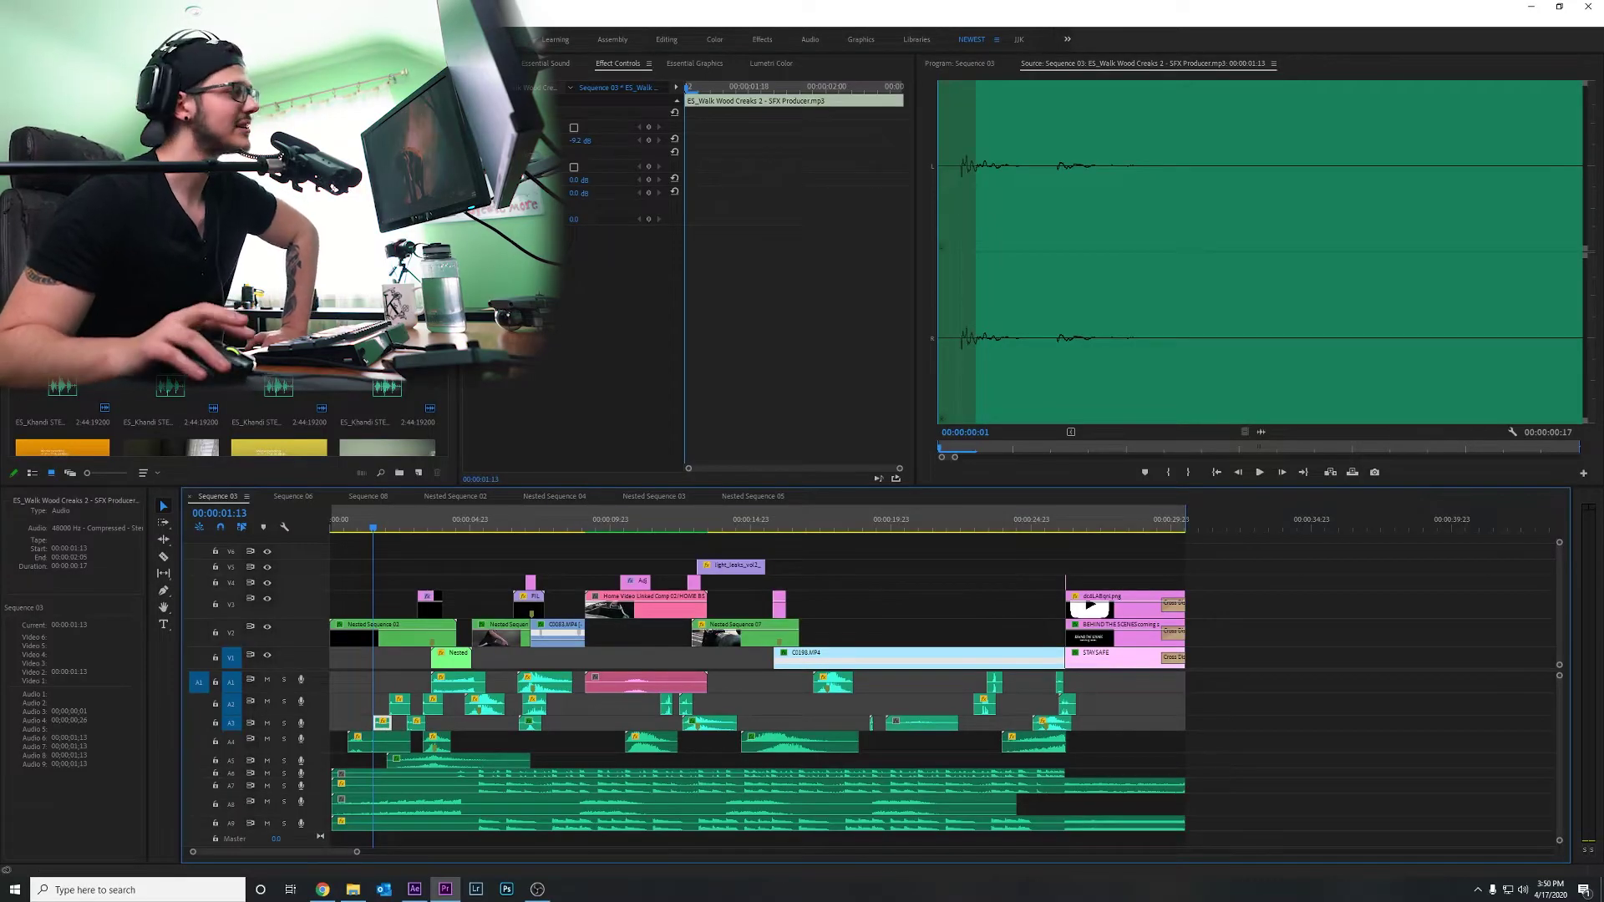
key("equal")
key("equal")
key("equal")
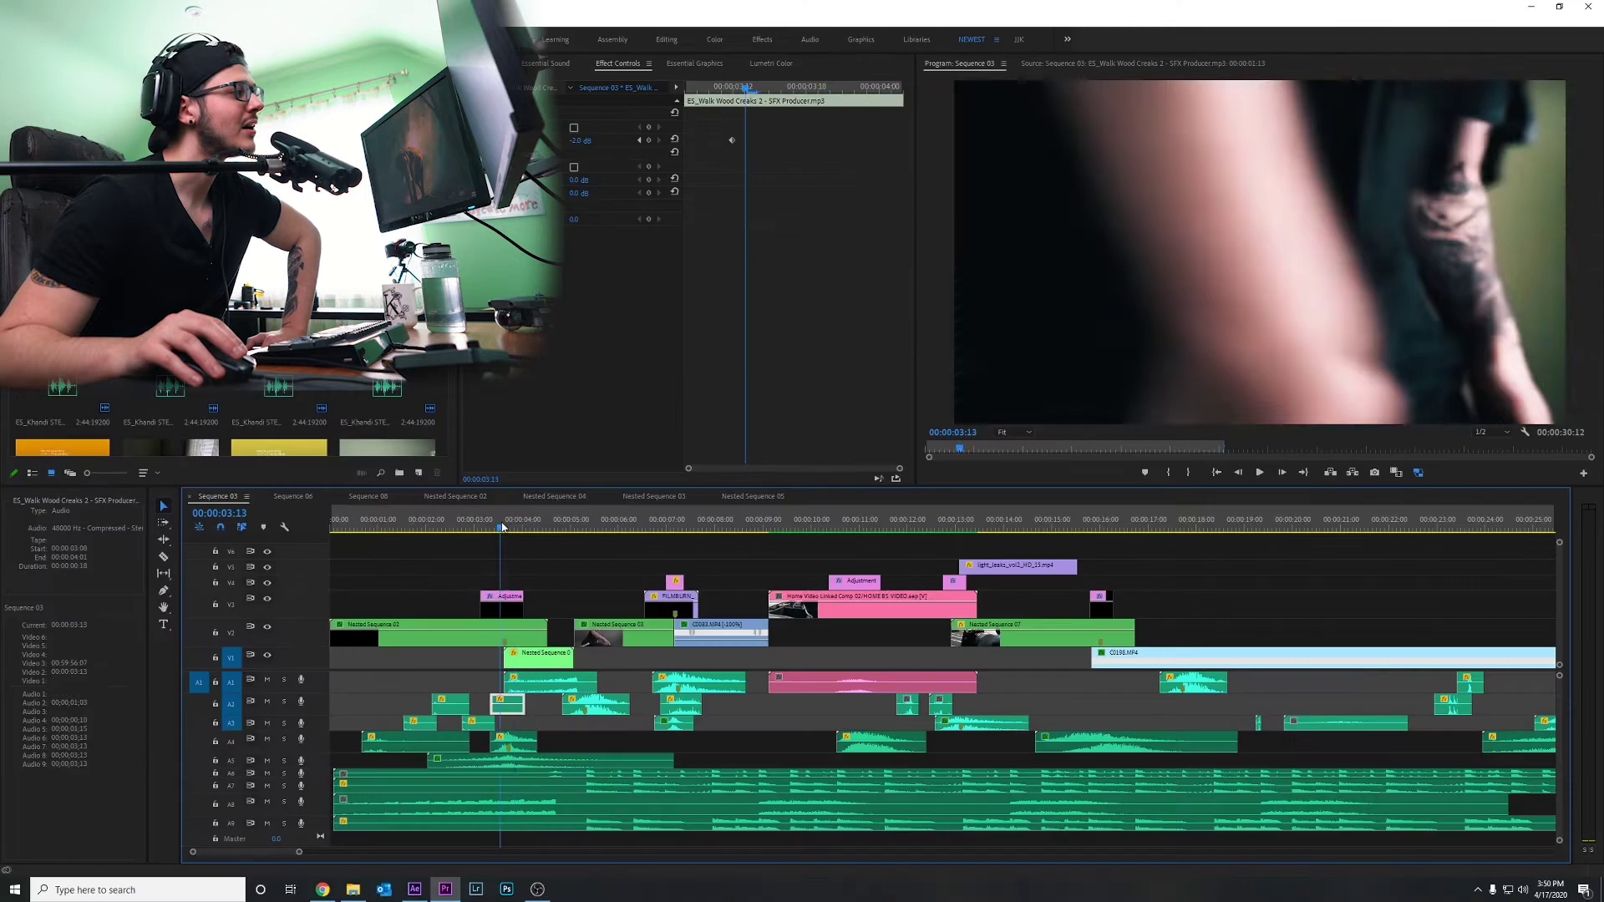
left_click(515, 533)
left_click_drag(514, 533, 499, 533)
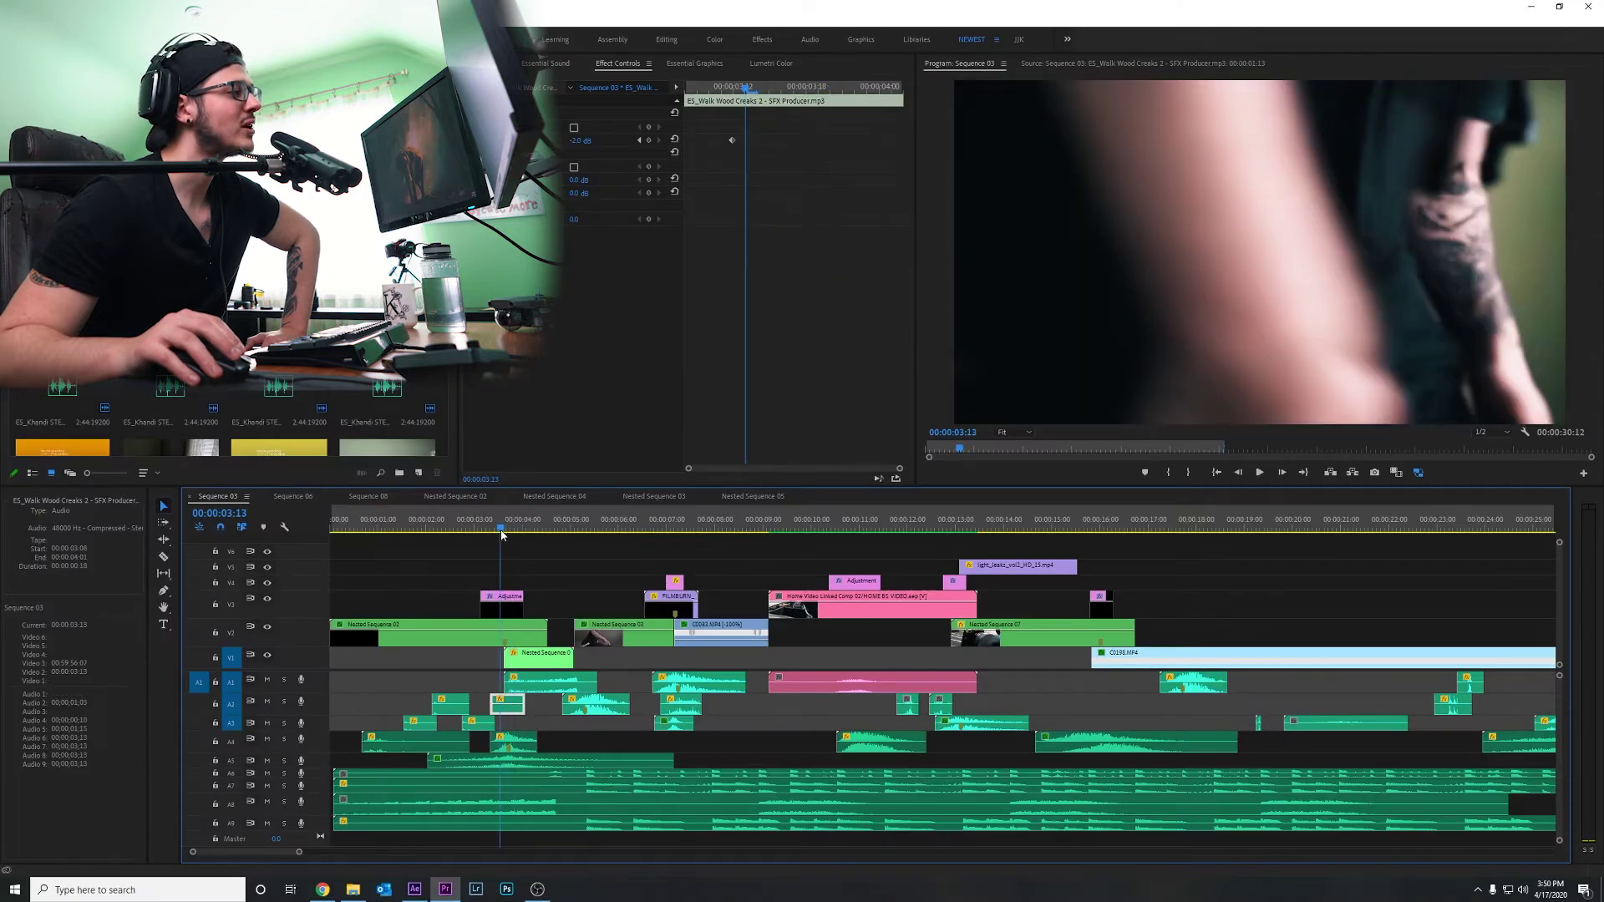
double_click(529, 746)
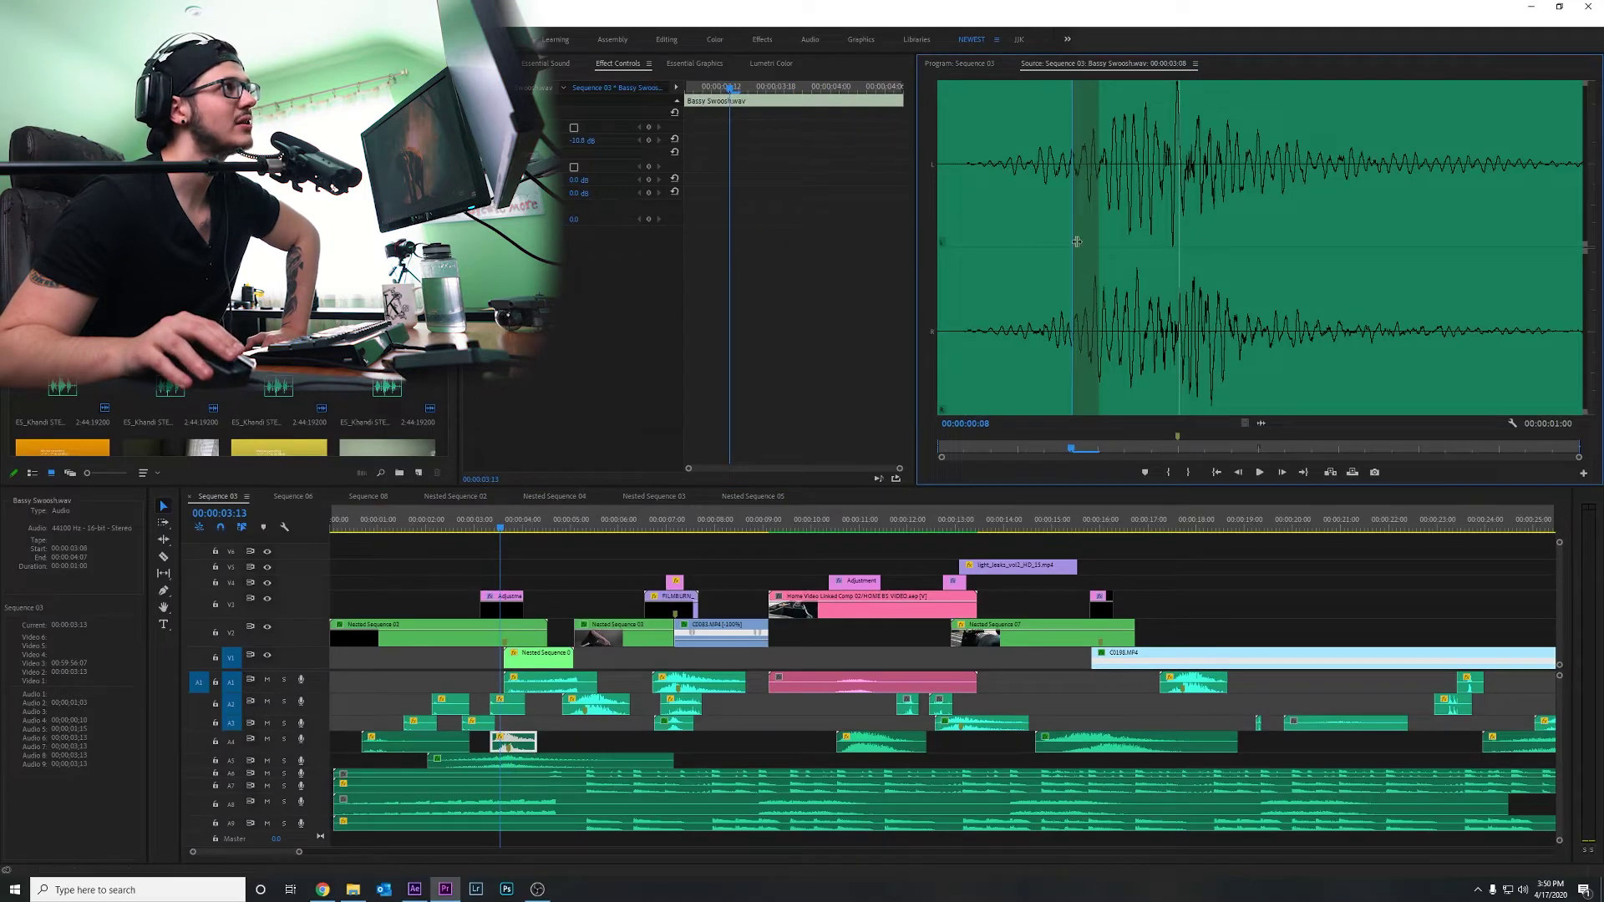
left_click(952, 276)
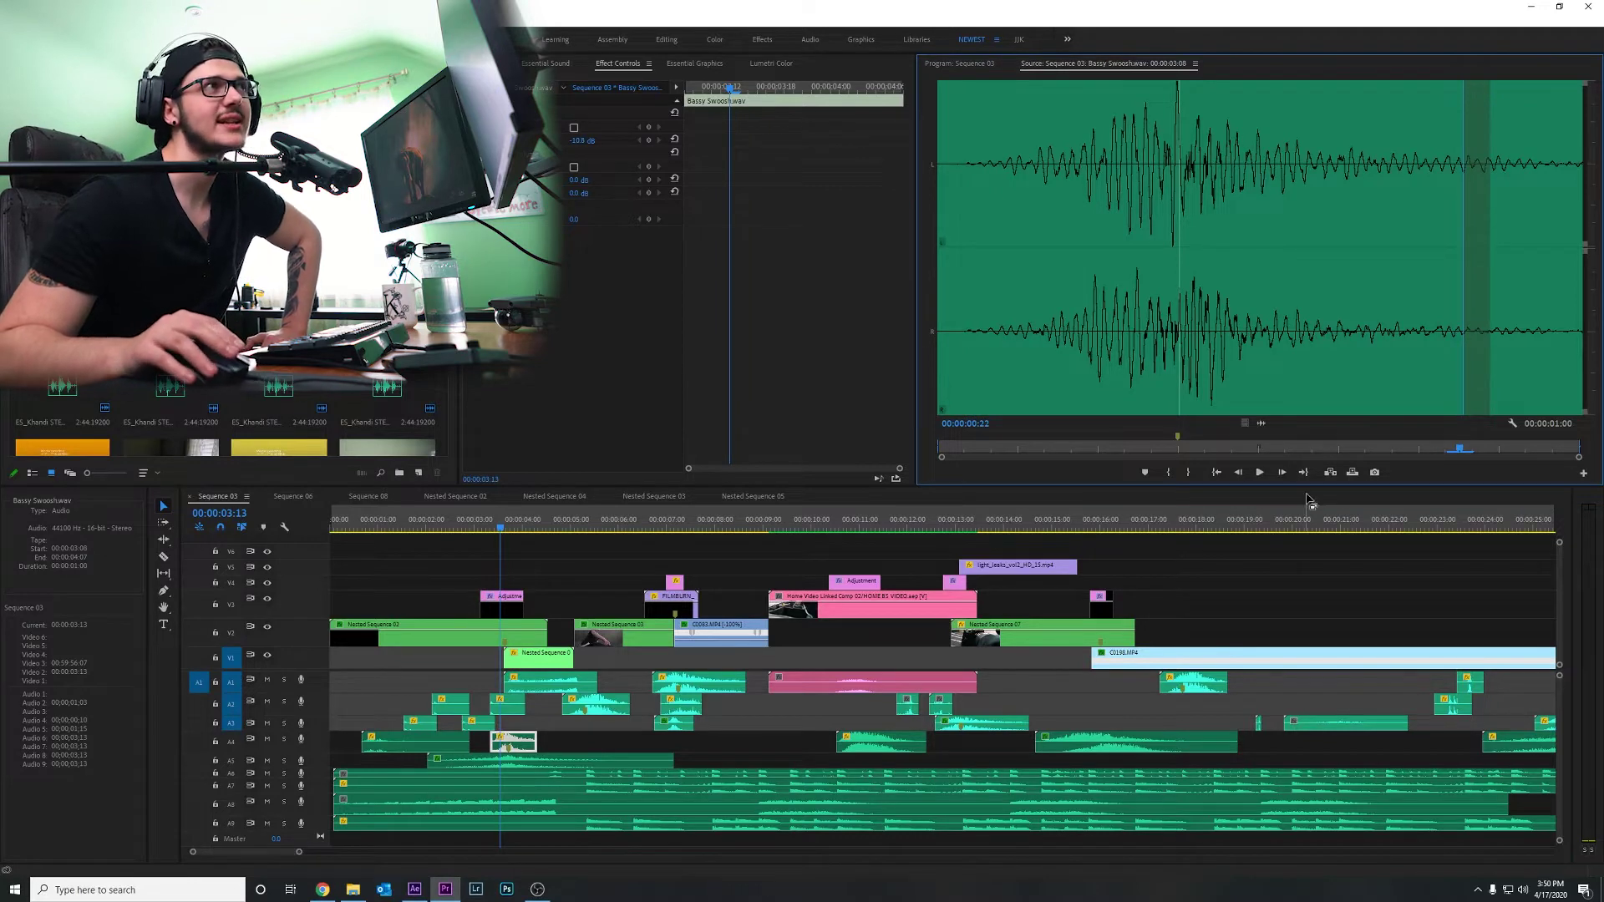
left_click_drag(1482, 234, 952, 240)
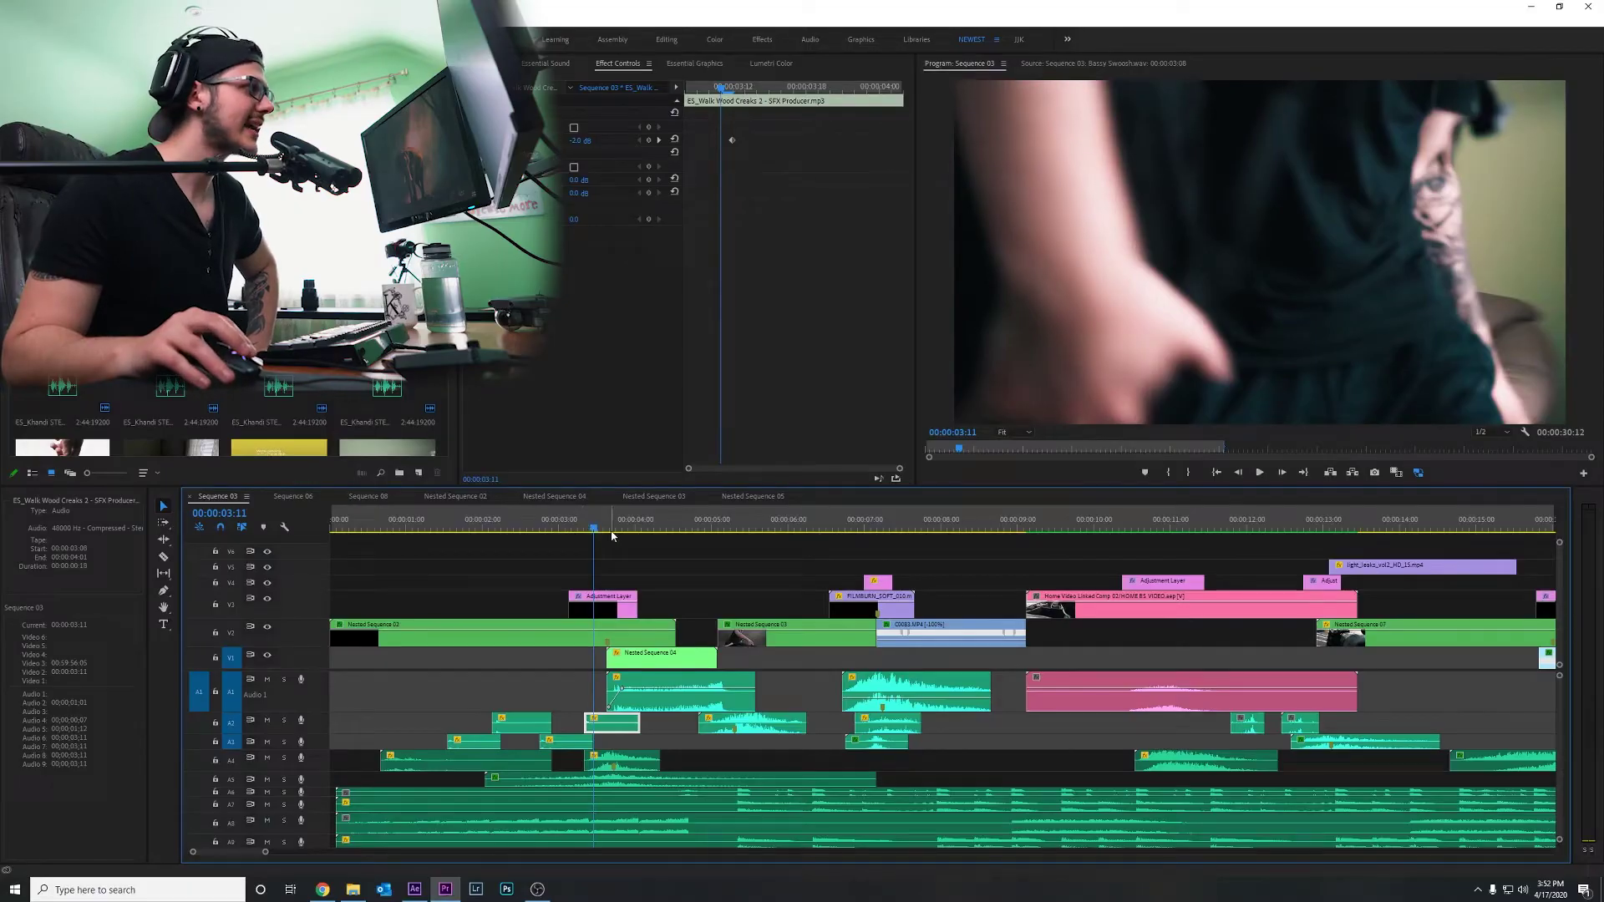
Step: Move to the start of the bag zipper shot and step through Nested Sequence 04 frame by frame to examine its motion
left_click(629, 527)
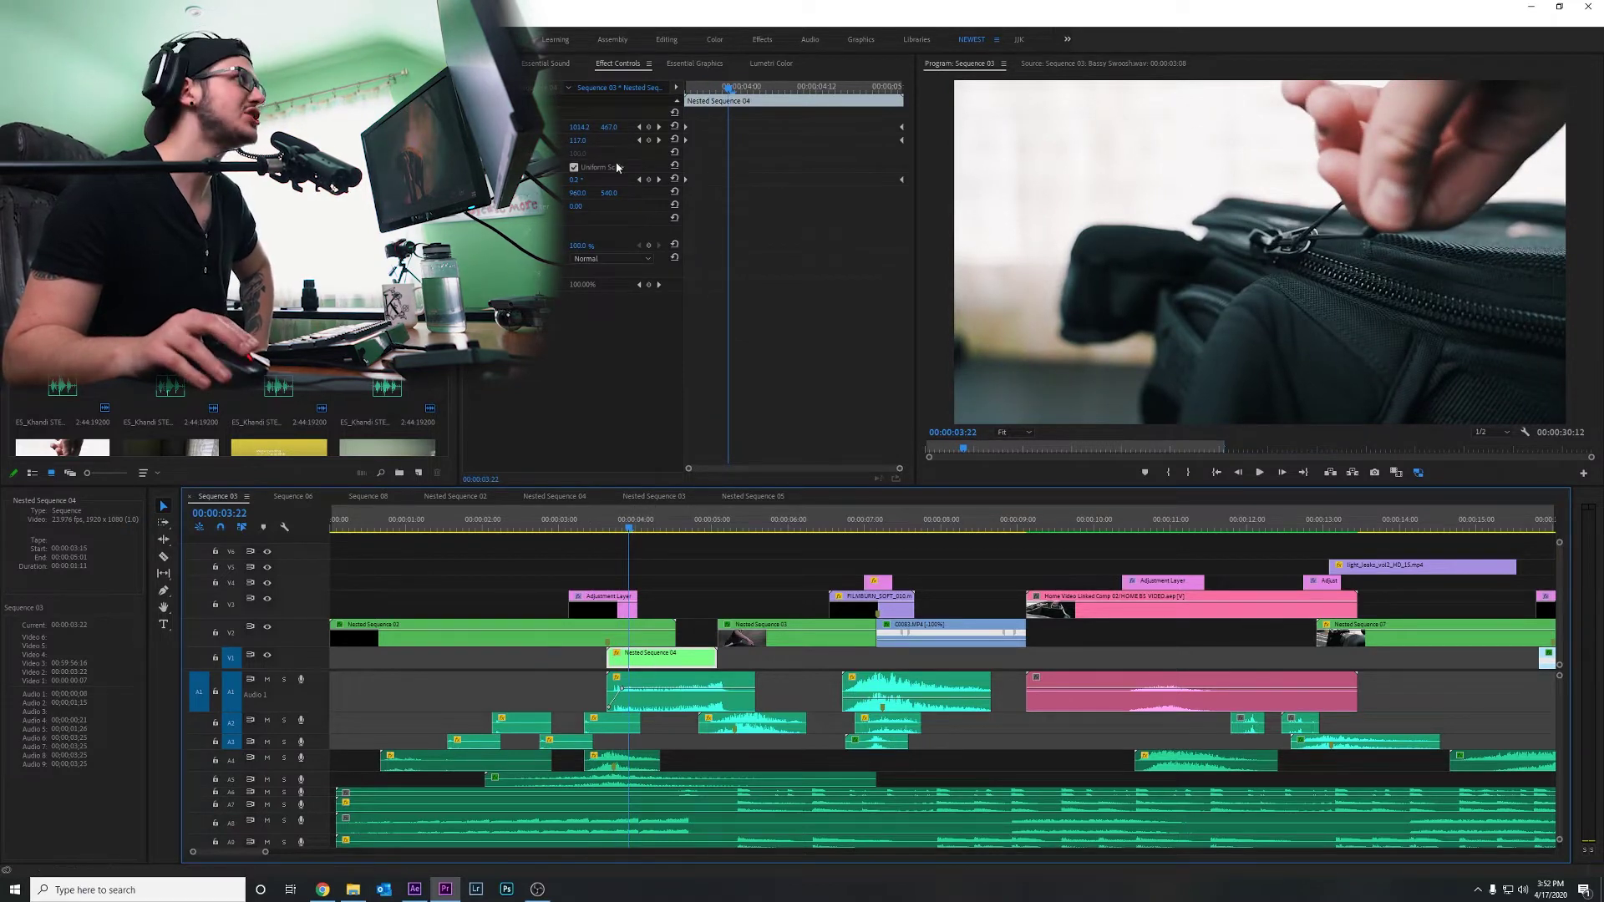
key("Left")
key("Left")
key("Left")
key("Left")
key("Left")
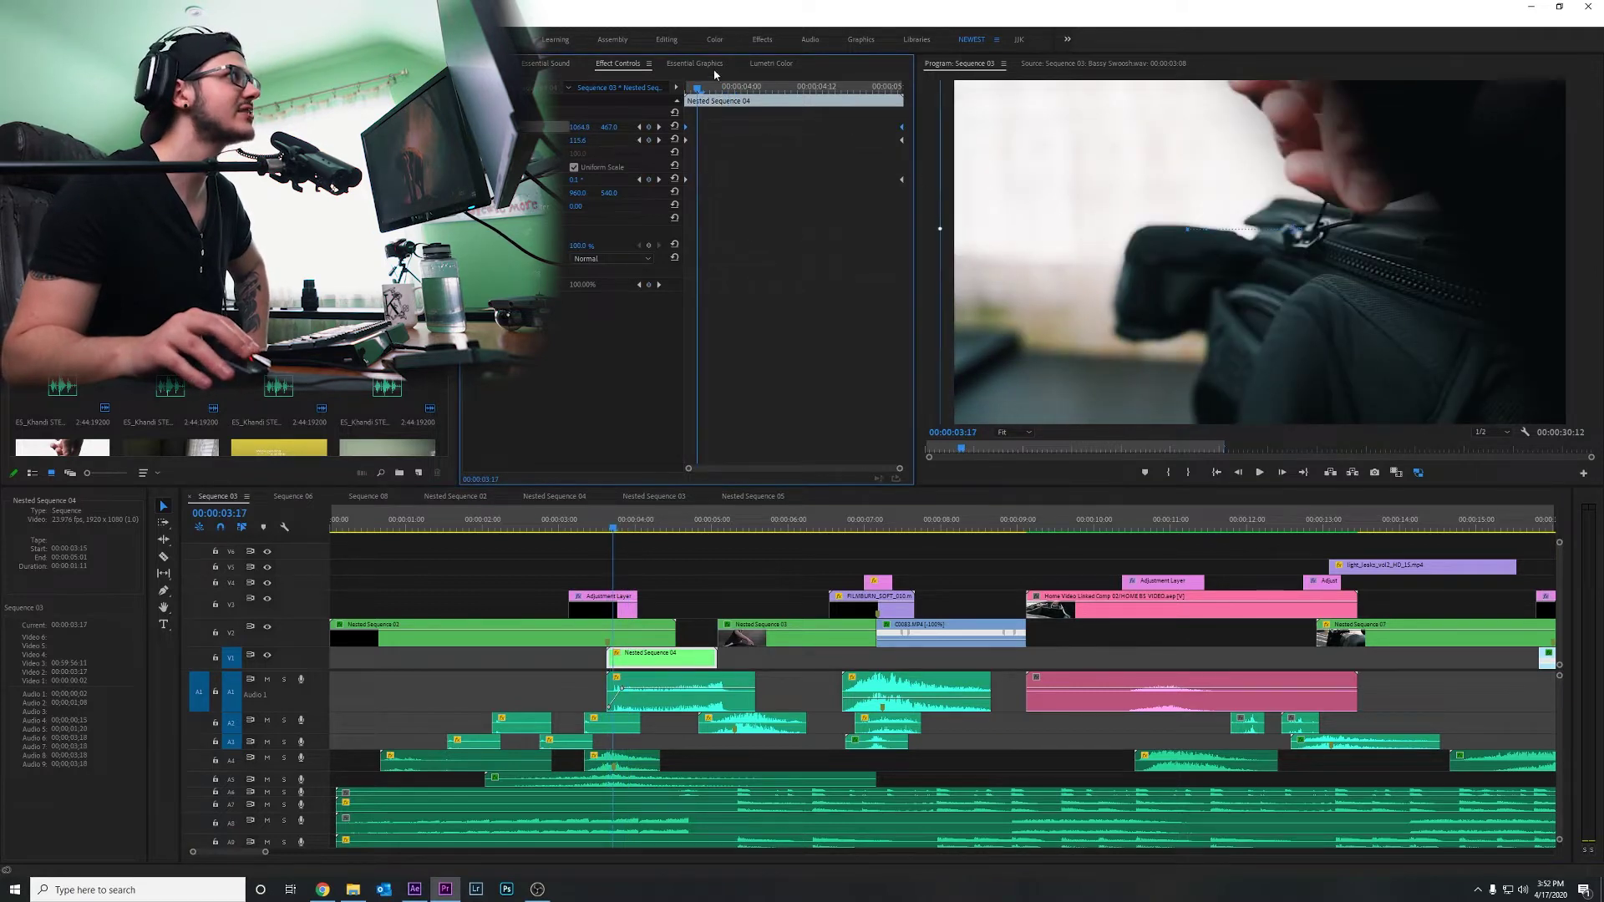
key("Right")
key("Right")
key("Right")
key("Right")
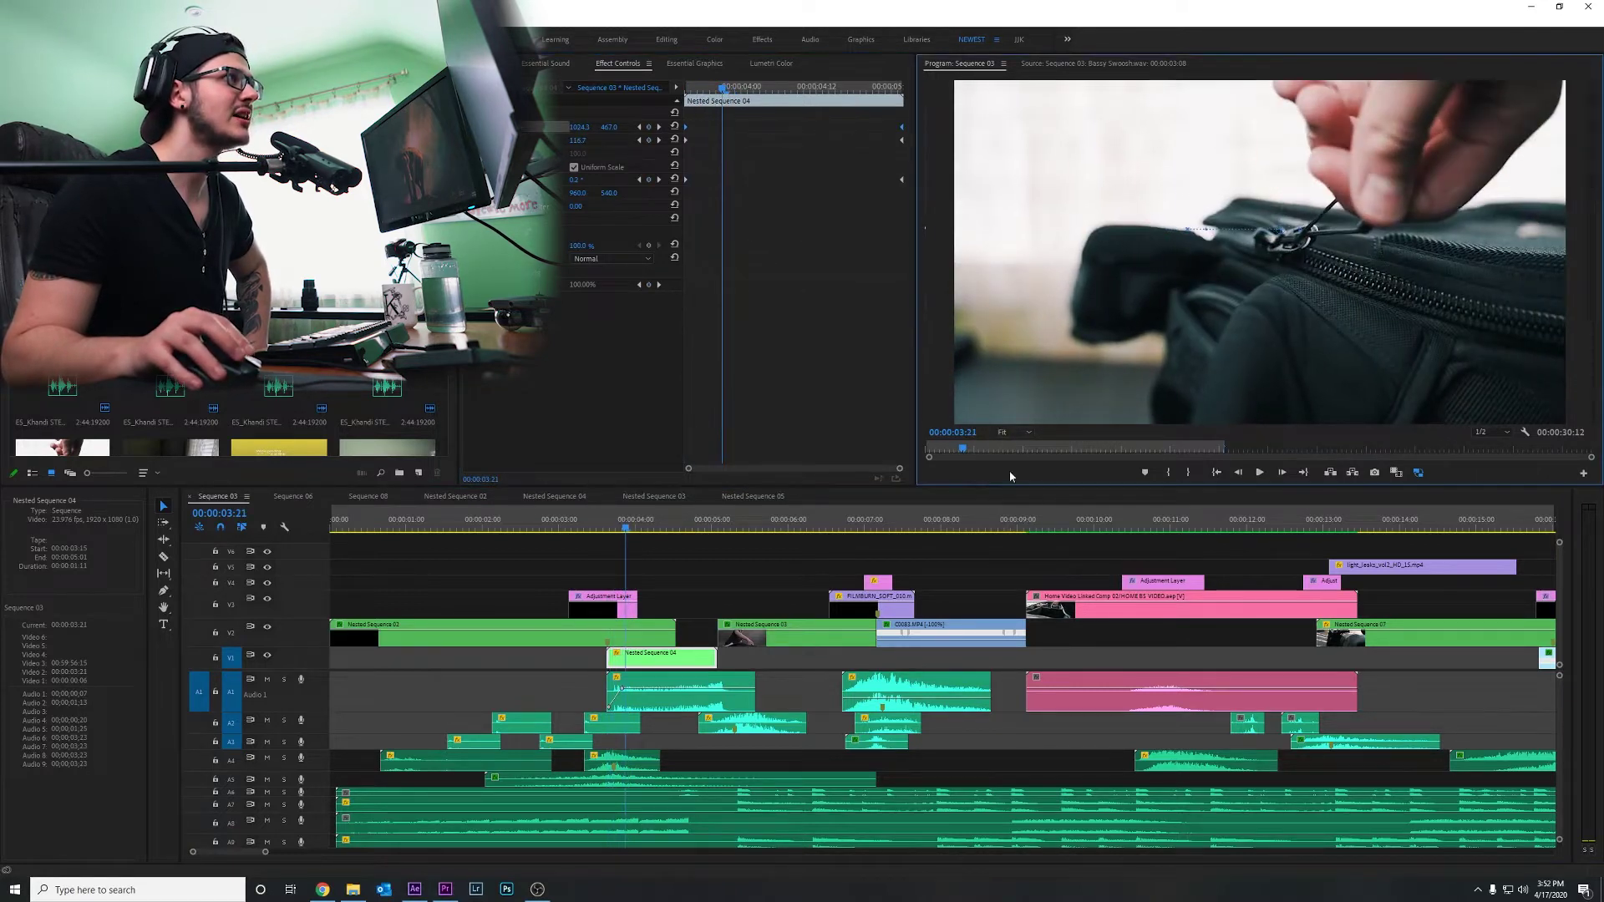
Step: Set the program preview zoom to 25% and scrub through Nested Sequence 04 to examine how its frame moves, scales and rotates
left_click(1000, 432)
left_click(1014, 432)
left_click(1013, 474)
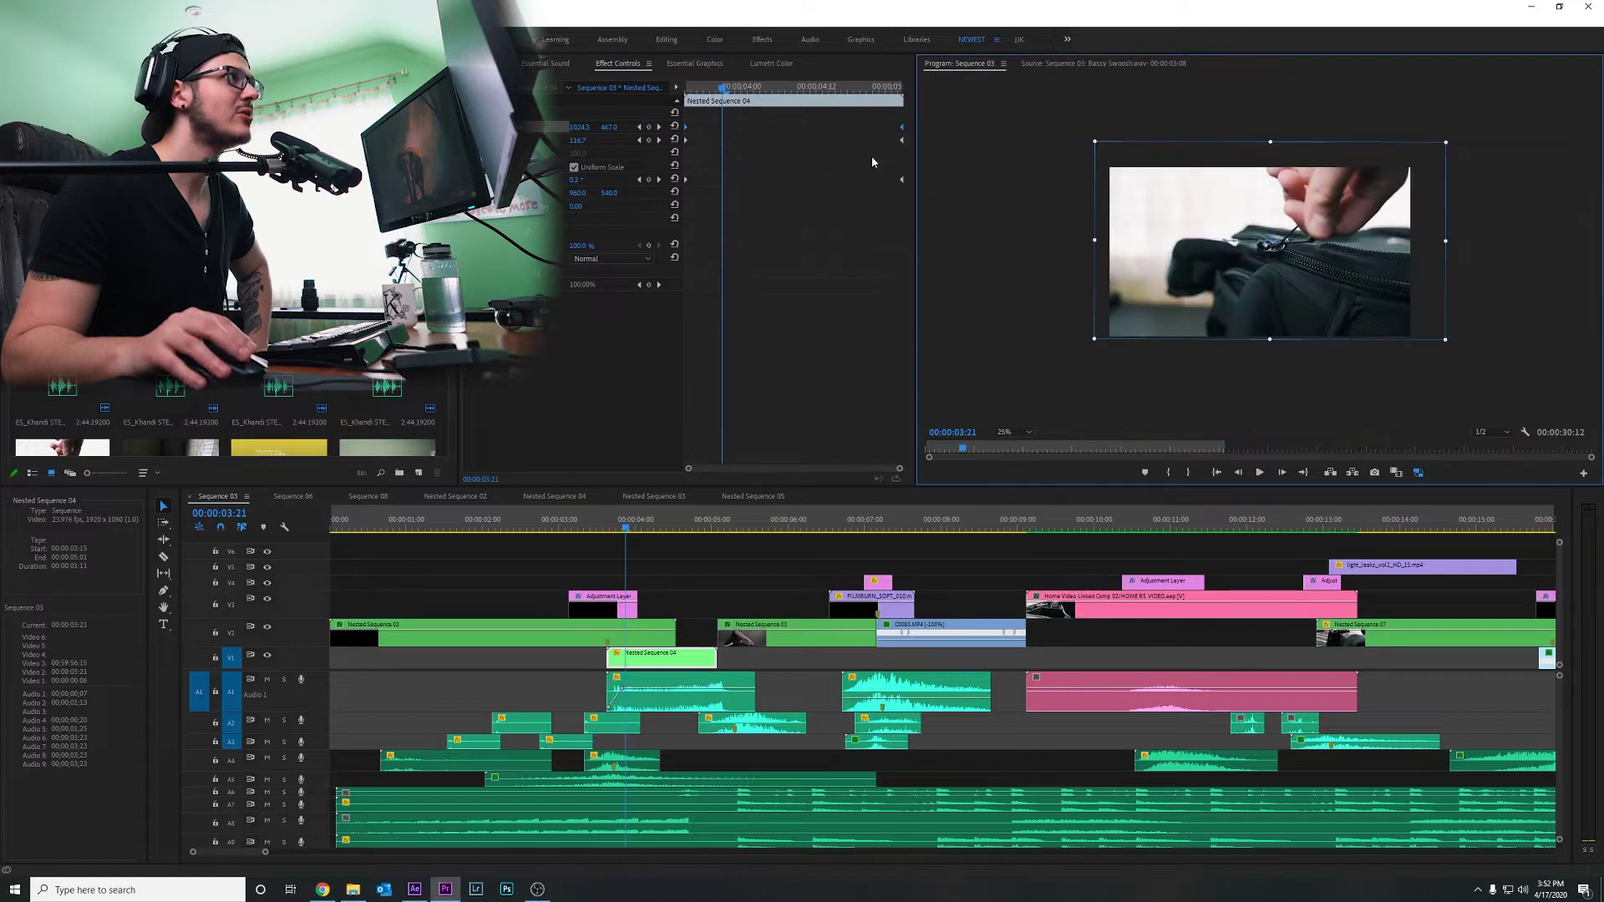
left_click_drag(700, 91, 817, 105)
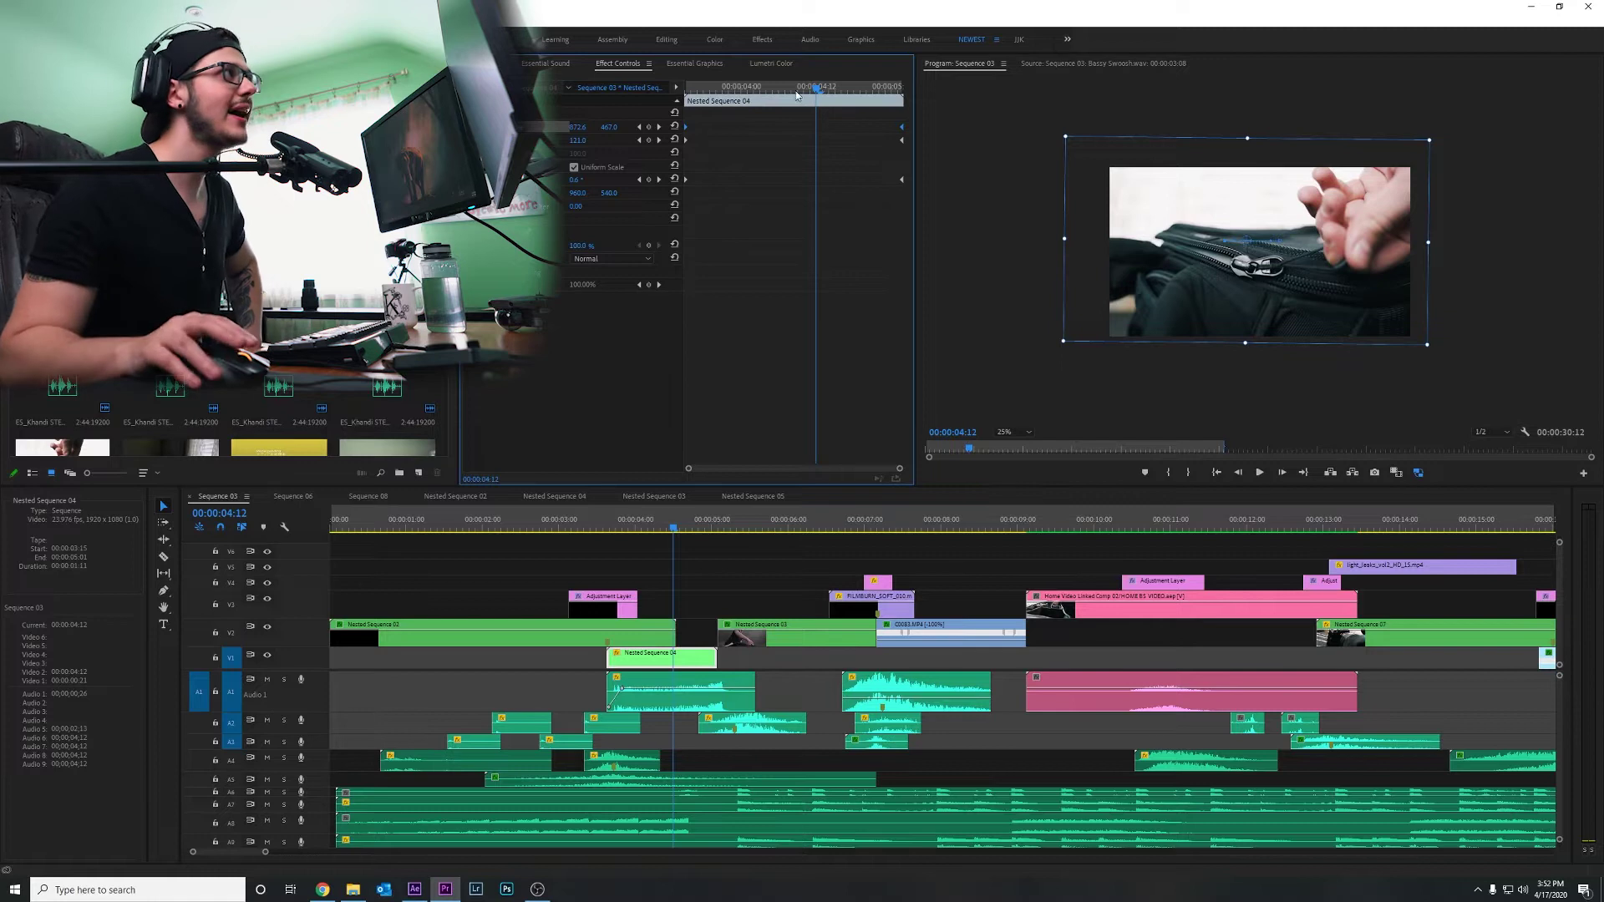
left_click_drag(823, 87, 847, 88)
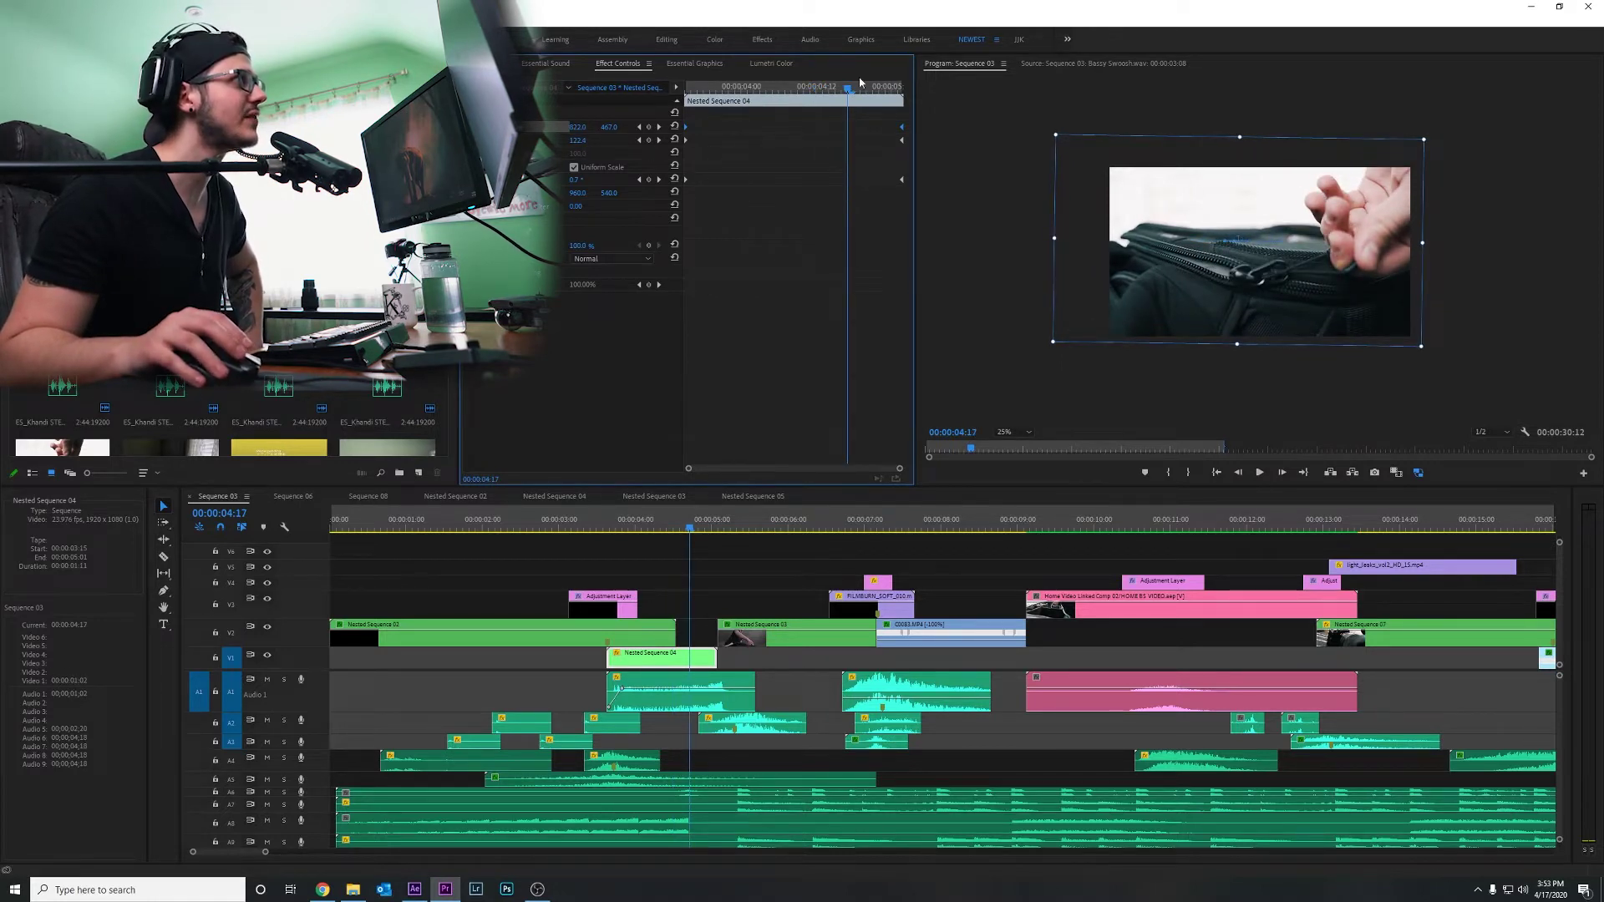
key("space")
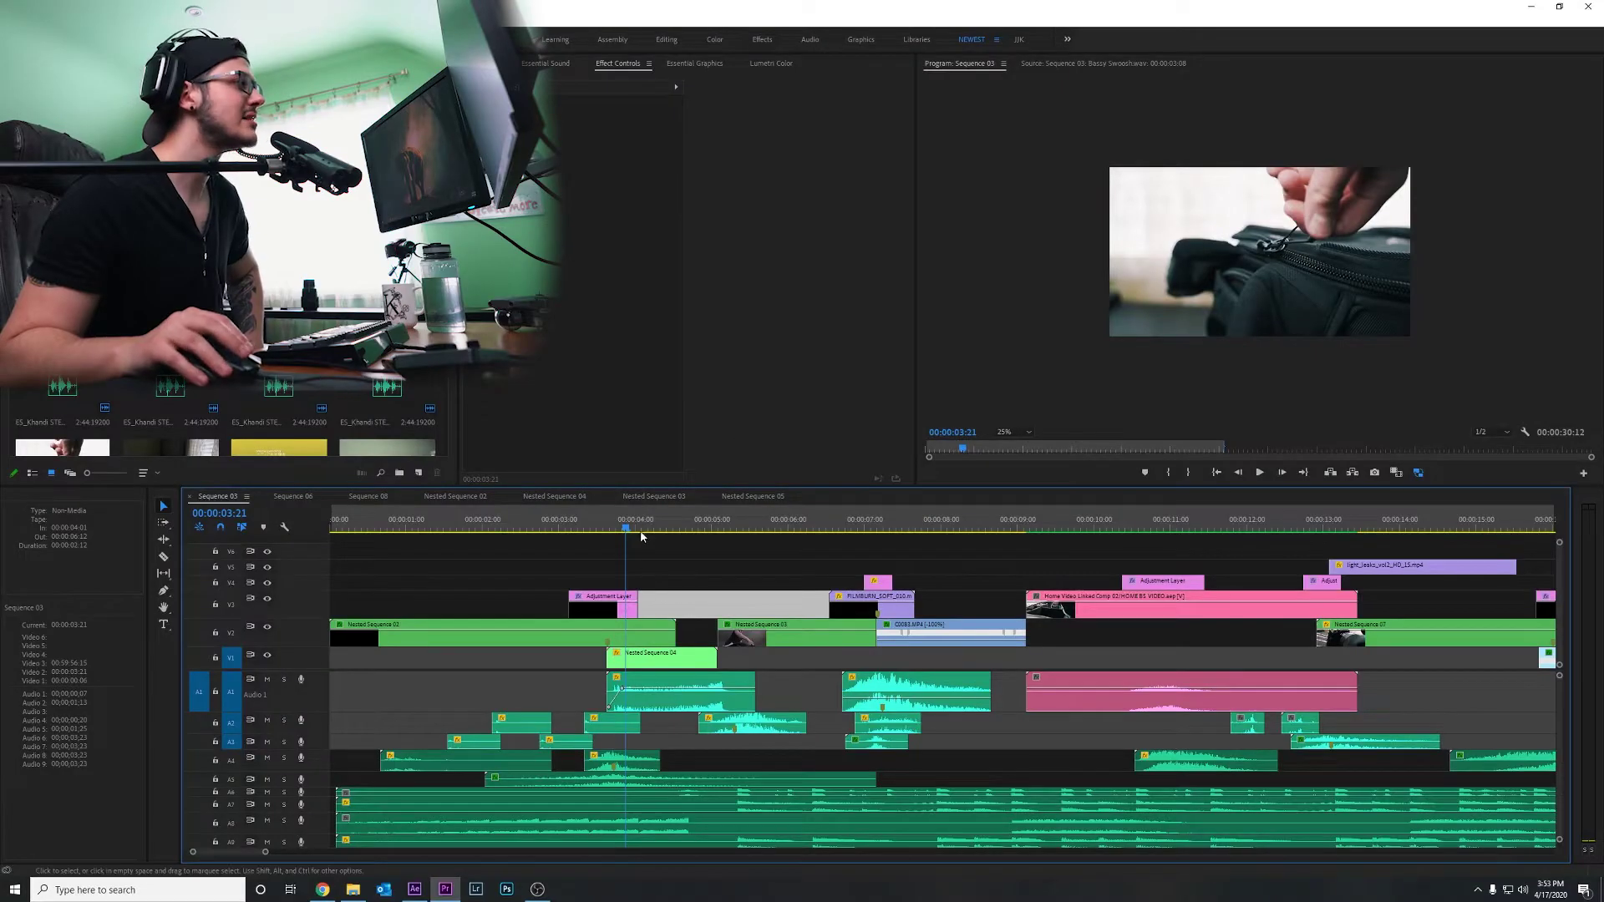
Step: Open Nested Sequence 04, play the C0114.MP4 clip, and return to Sequence 03
double_click(668, 659)
key("space")
key("space")
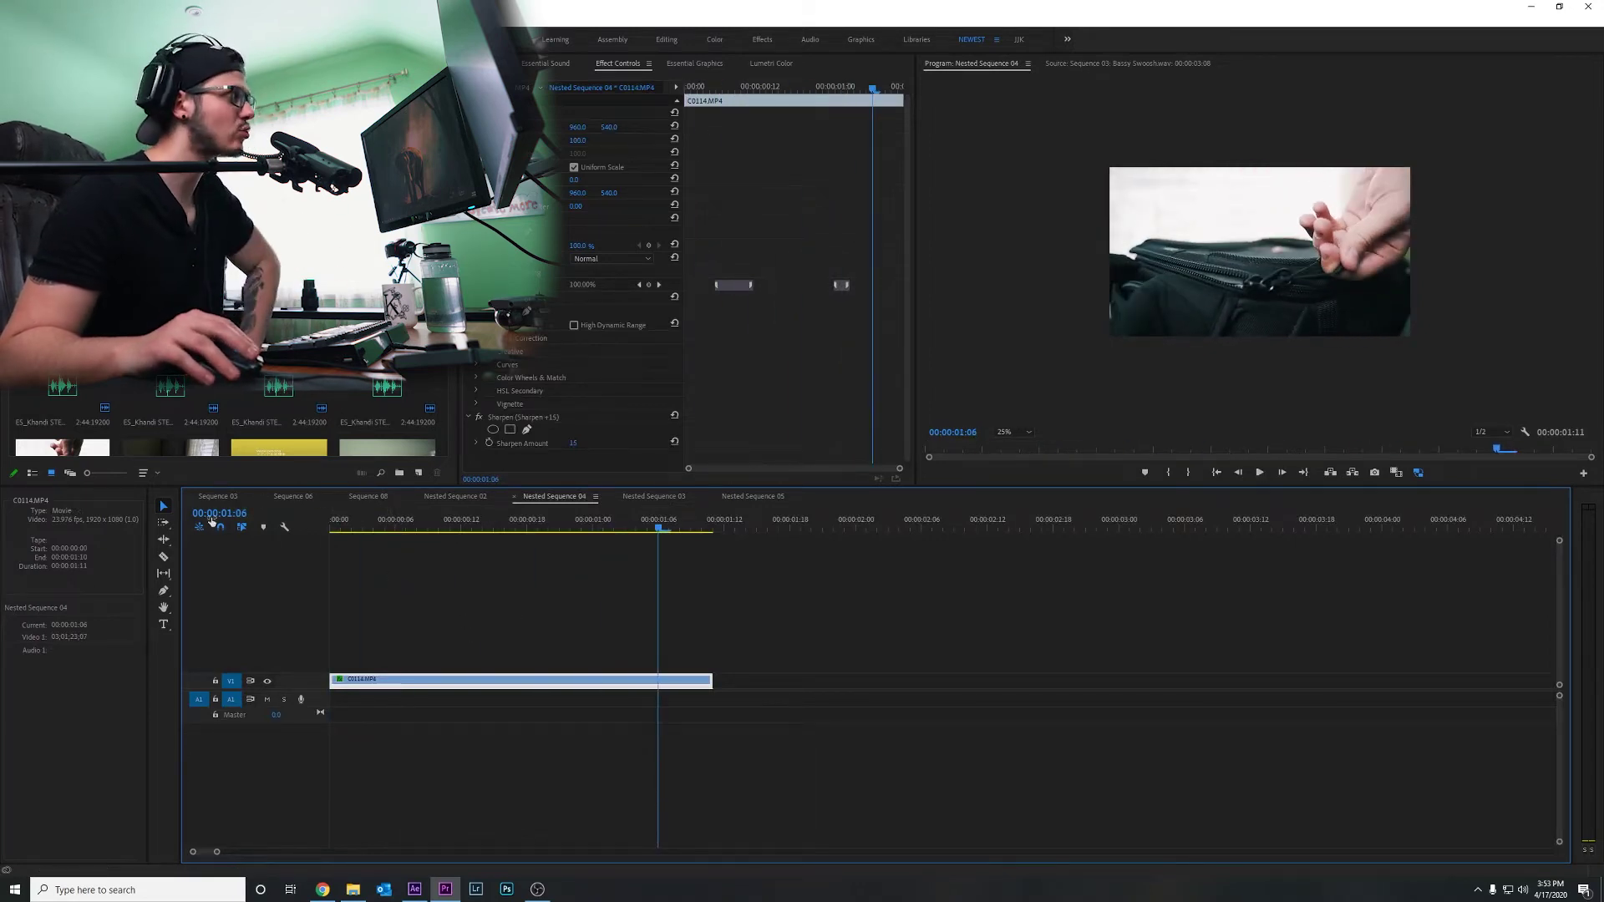
left_click(218, 496)
left_click(752, 603)
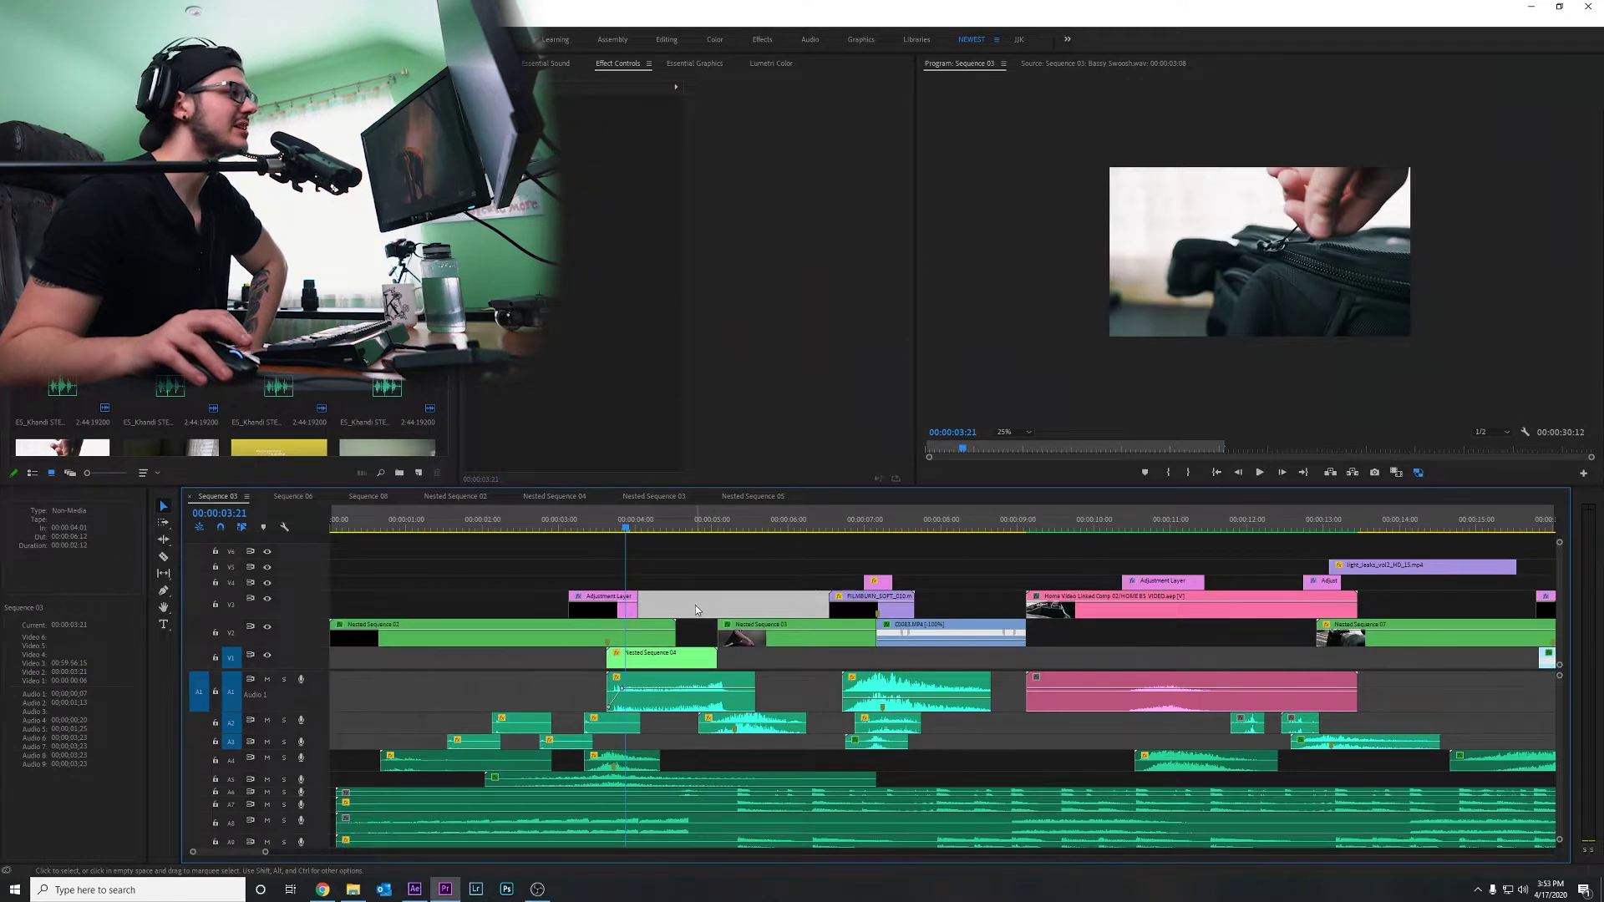
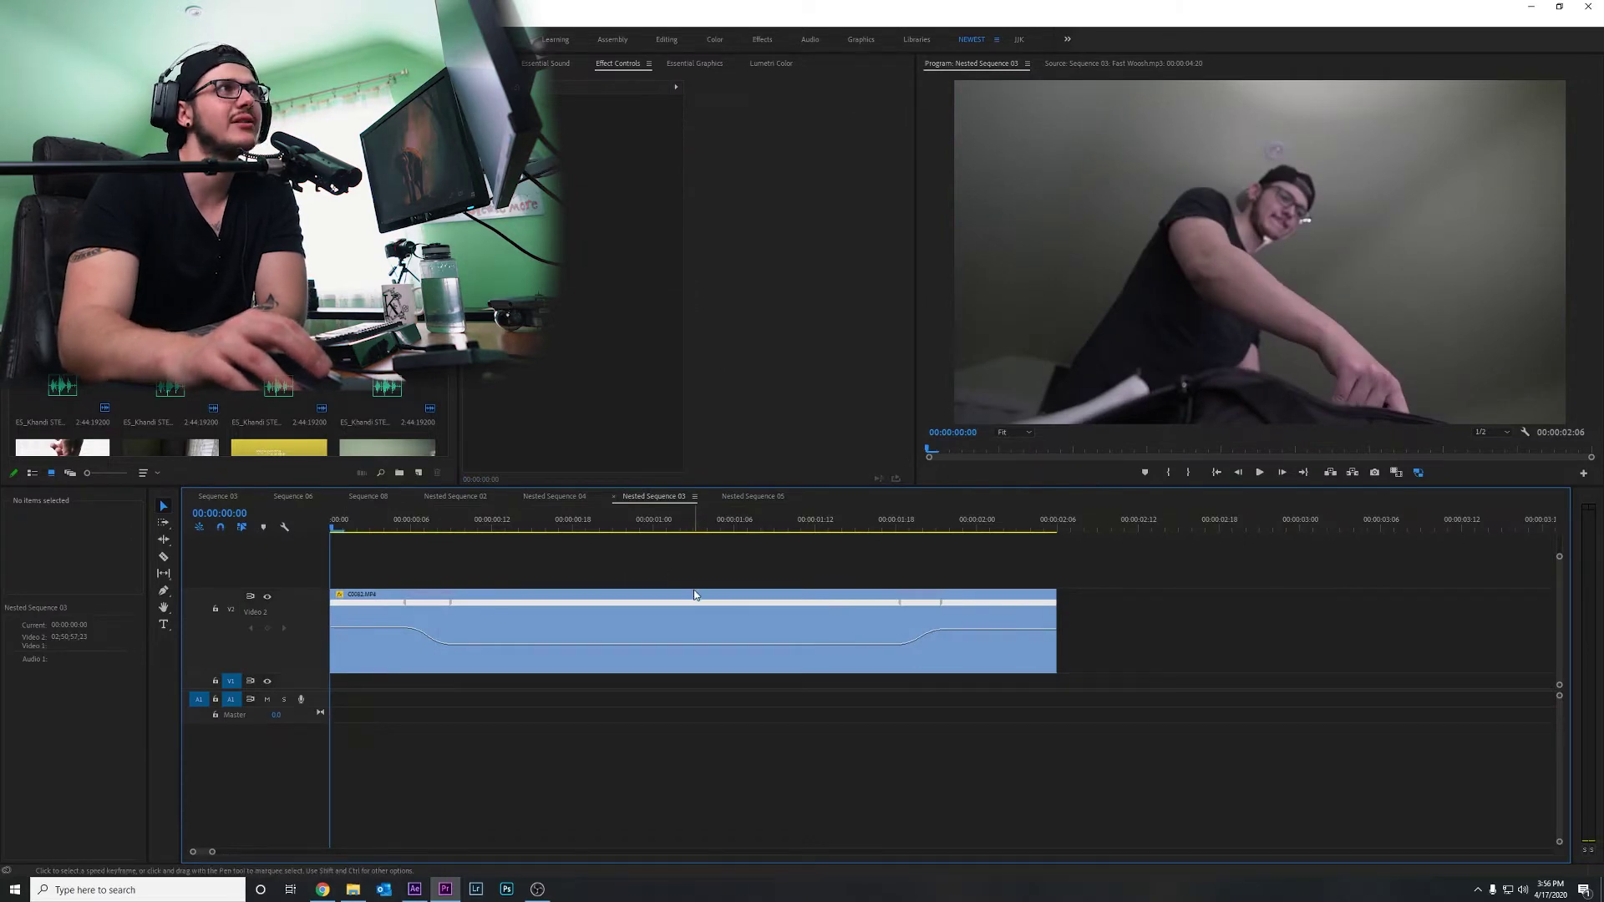
Step: Play Nested Sequence 03 from the start to review the speed-ramped camera toss
key("space")
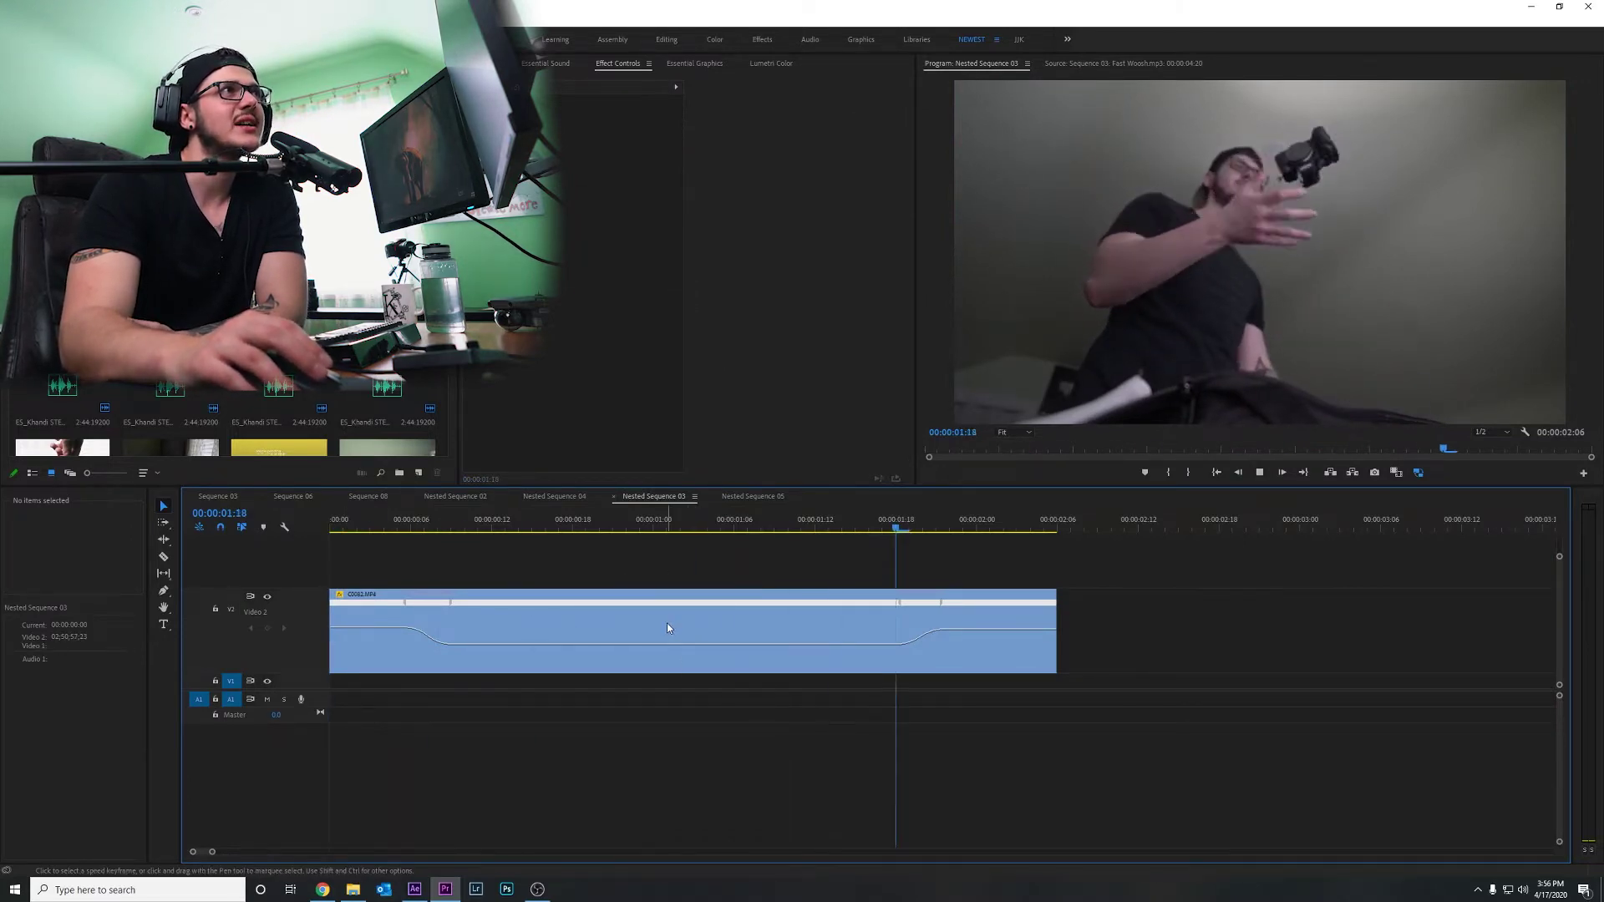
key("space")
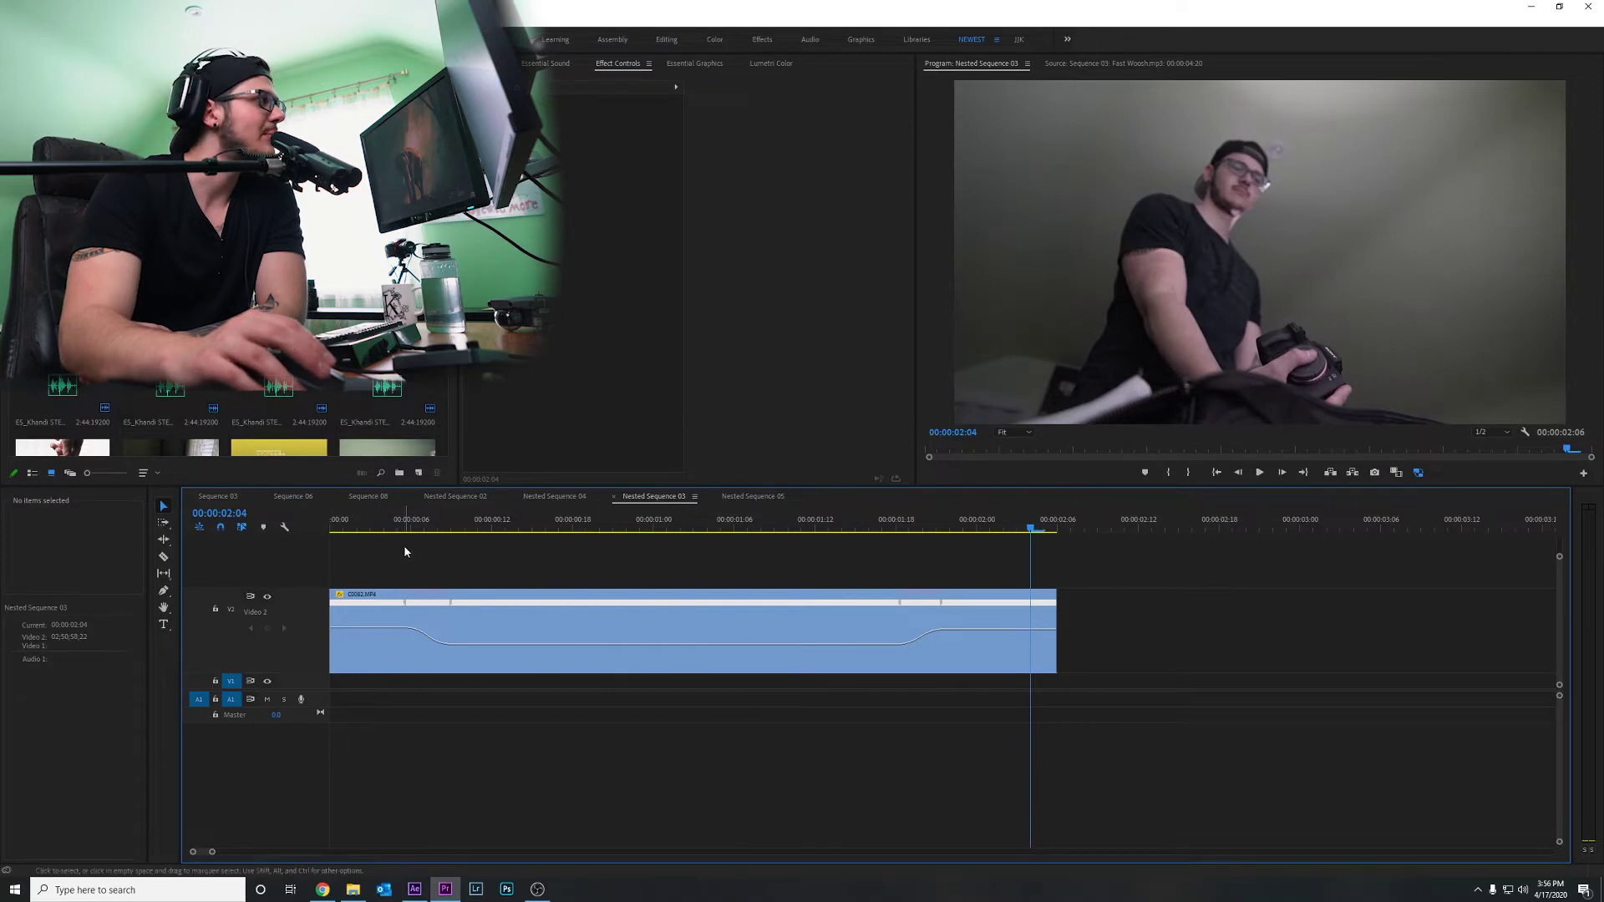
Step: Return to Sequence 03, select the Nested Sequence 03 clip, and scrub through its Position, Scale and Rotation keyframes
left_click(219, 496)
mouse_move(827, 528)
left_mouse_down()
mouse_move(795, 528)
mouse_move(808, 531)
left_mouse_up()
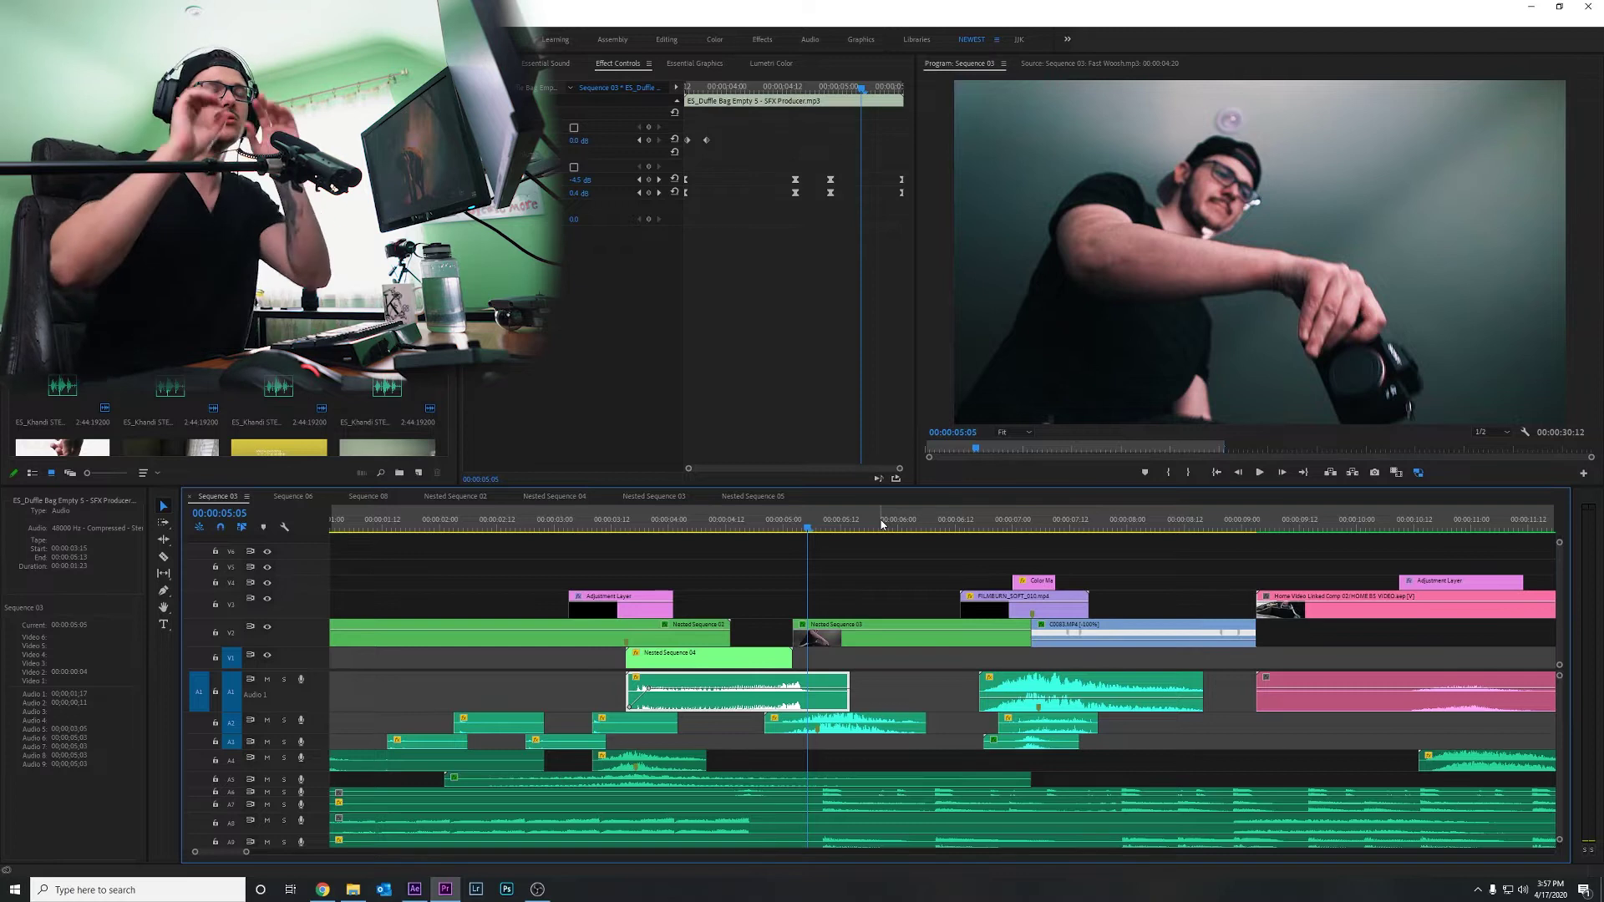
left_click(796, 522)
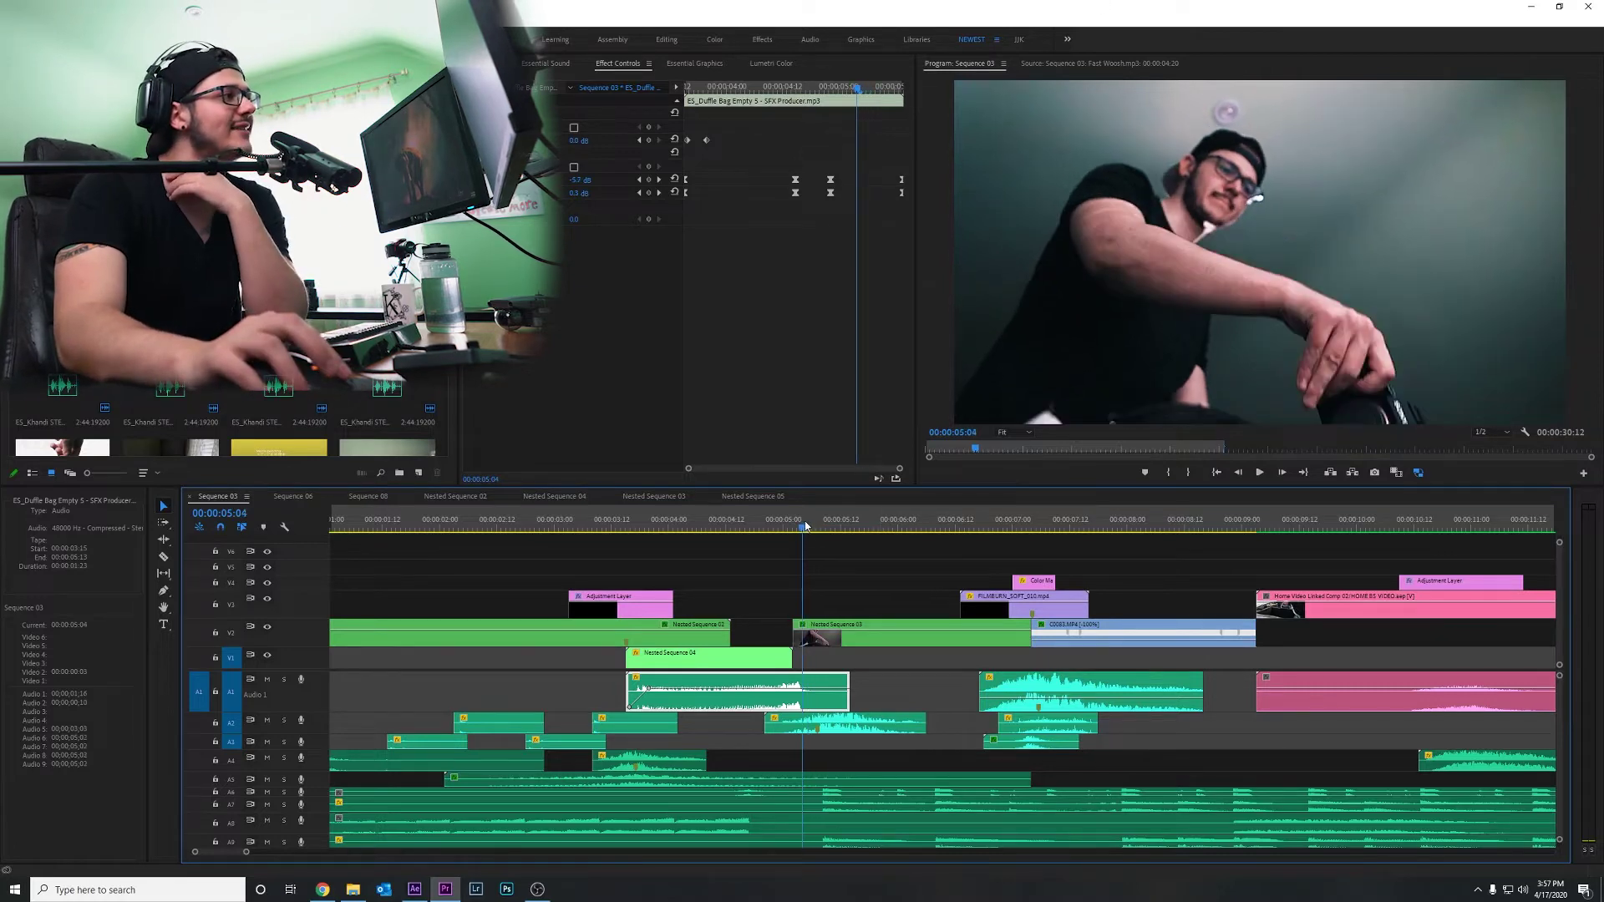
left_click(844, 635)
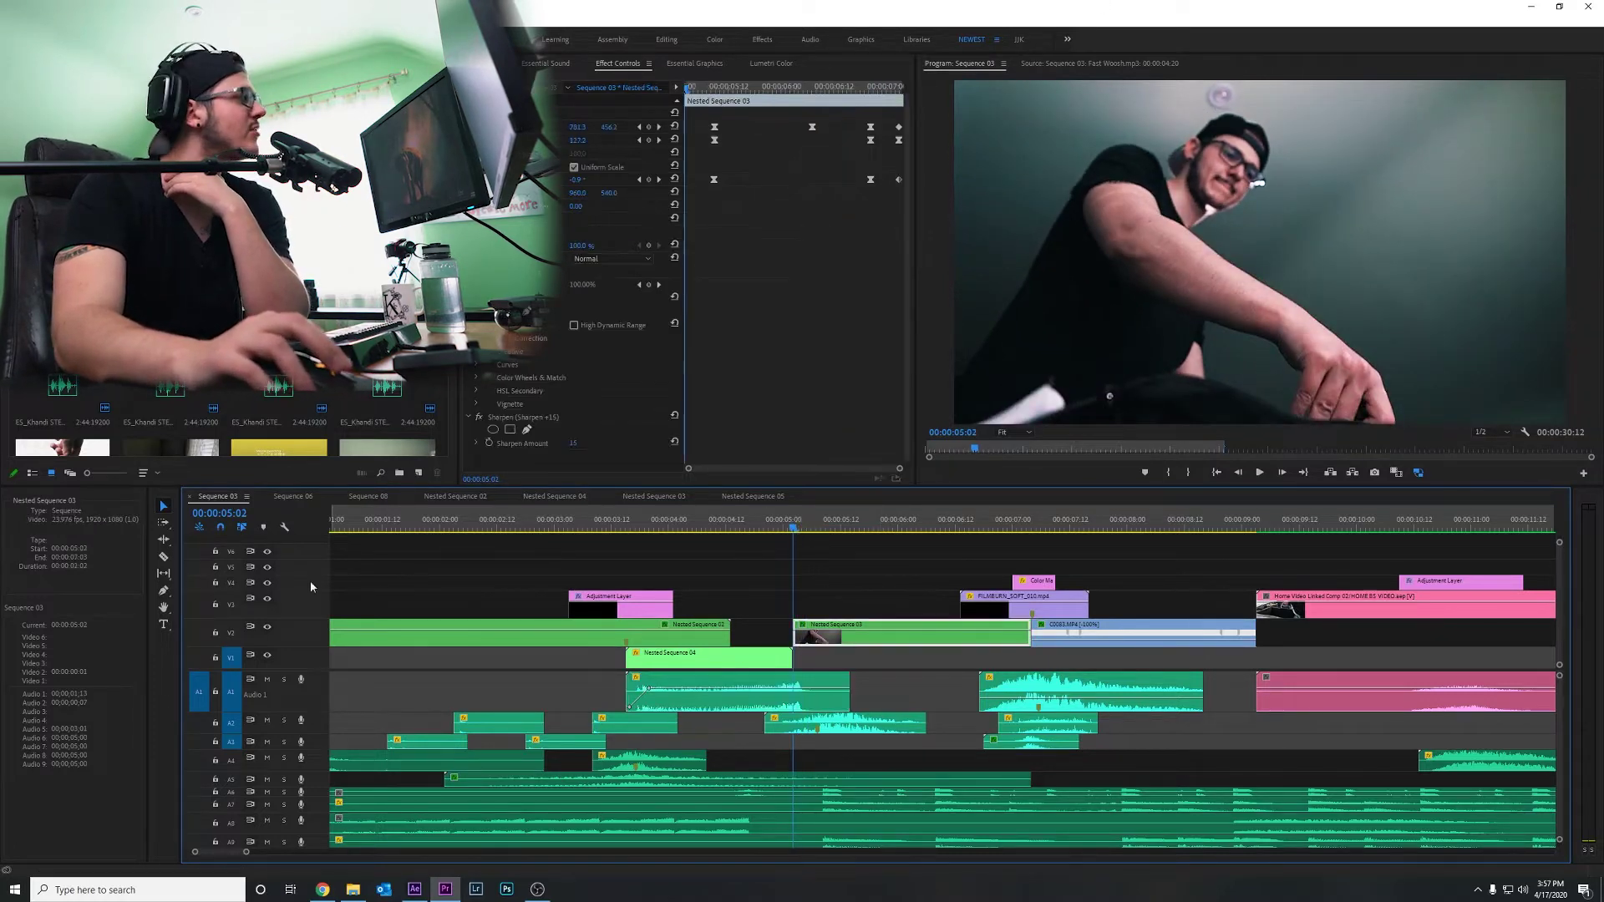
left_click_drag(690, 89, 851, 177)
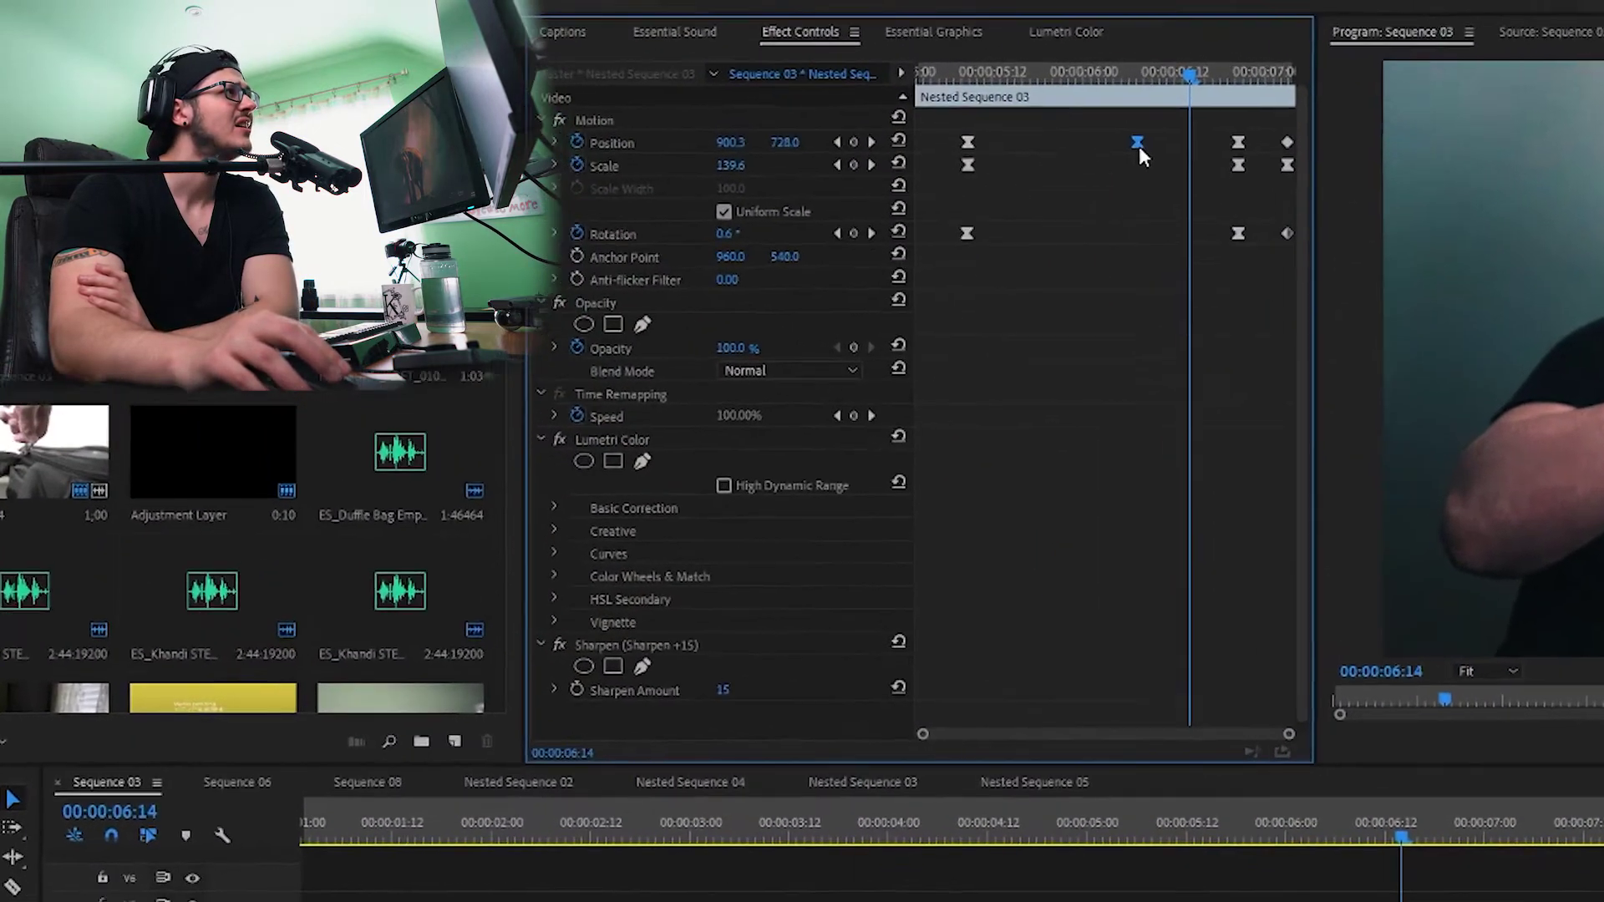
Step: Review the temporal and spatial interpolation options of Nested Sequence 03's middle Position keyframe
right_click(812, 126)
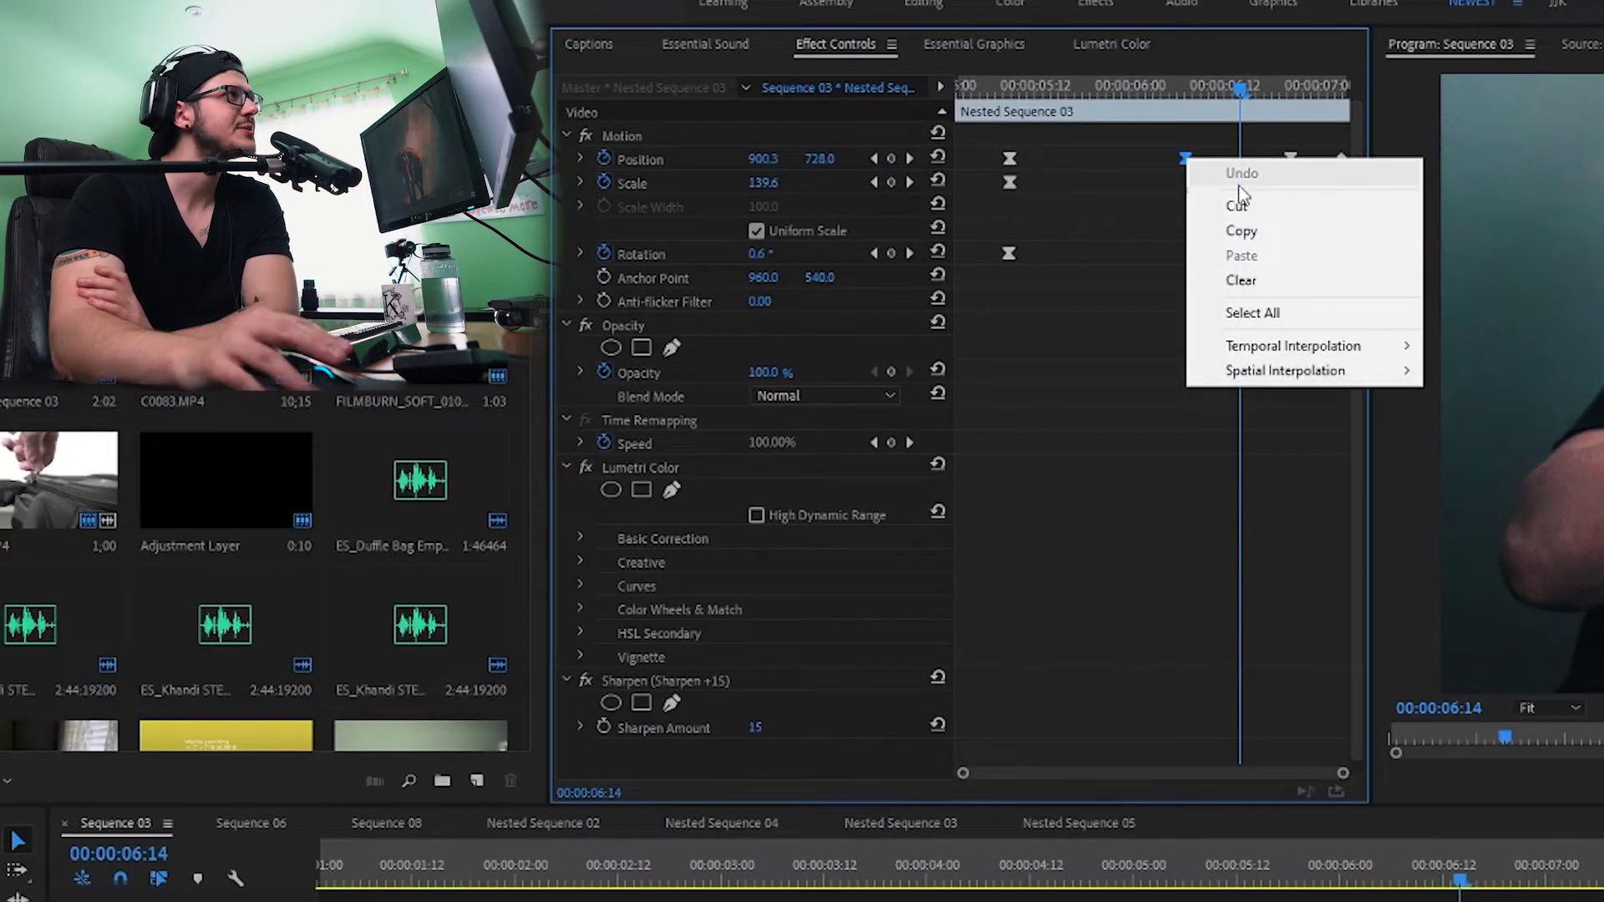
mouse_move(1337, 370)
left_click(1136, 209)
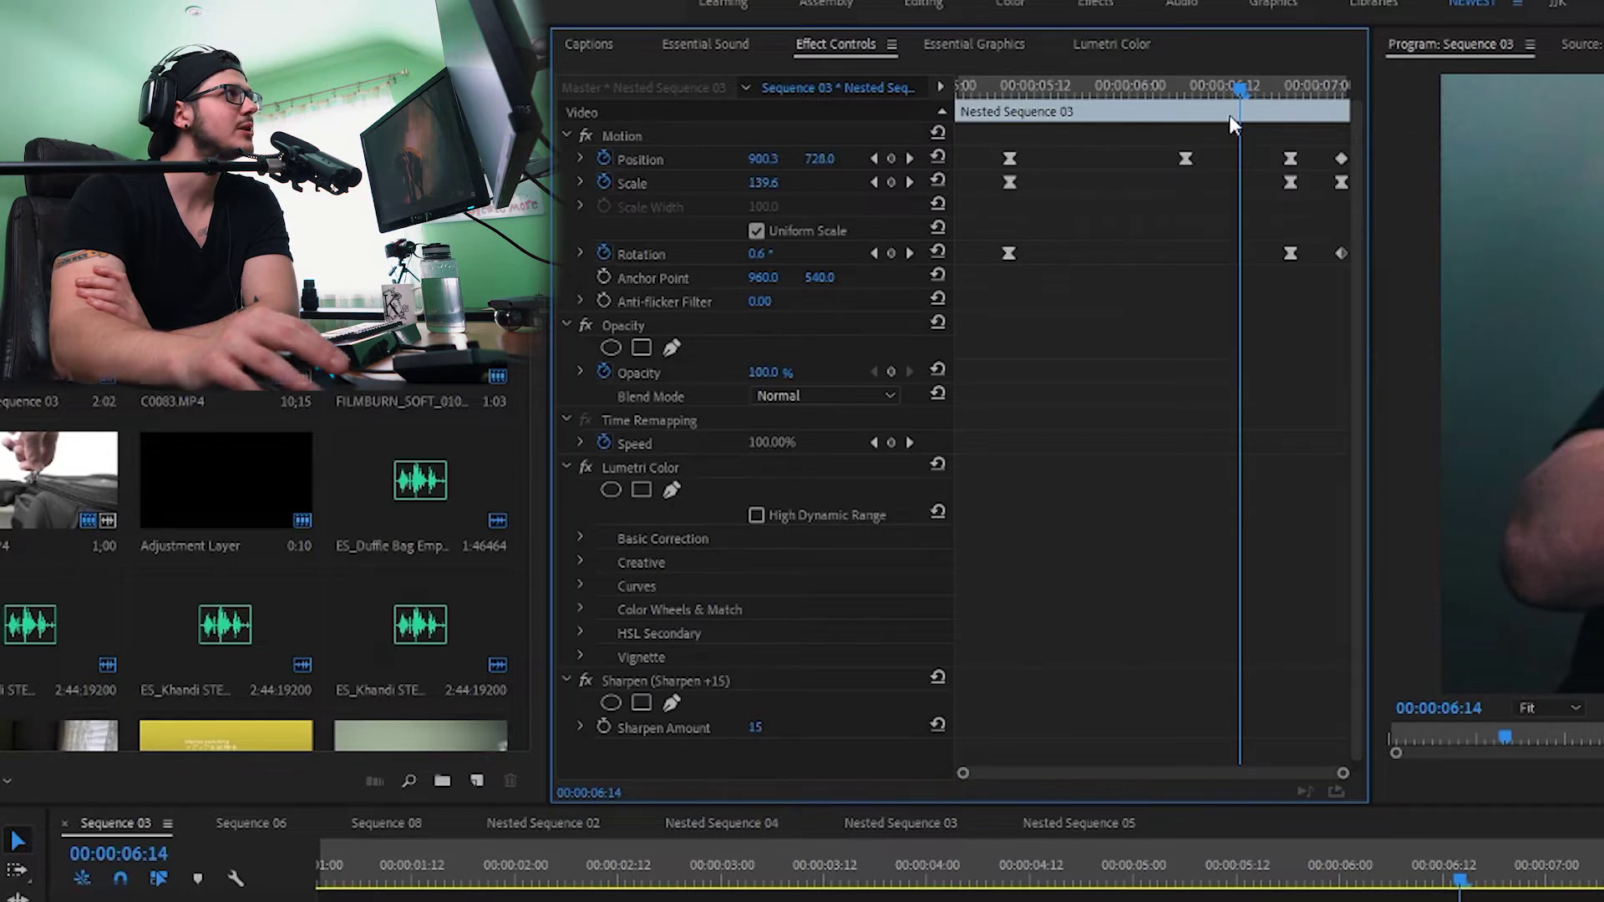
left_click_drag(1220, 85, 1153, 104)
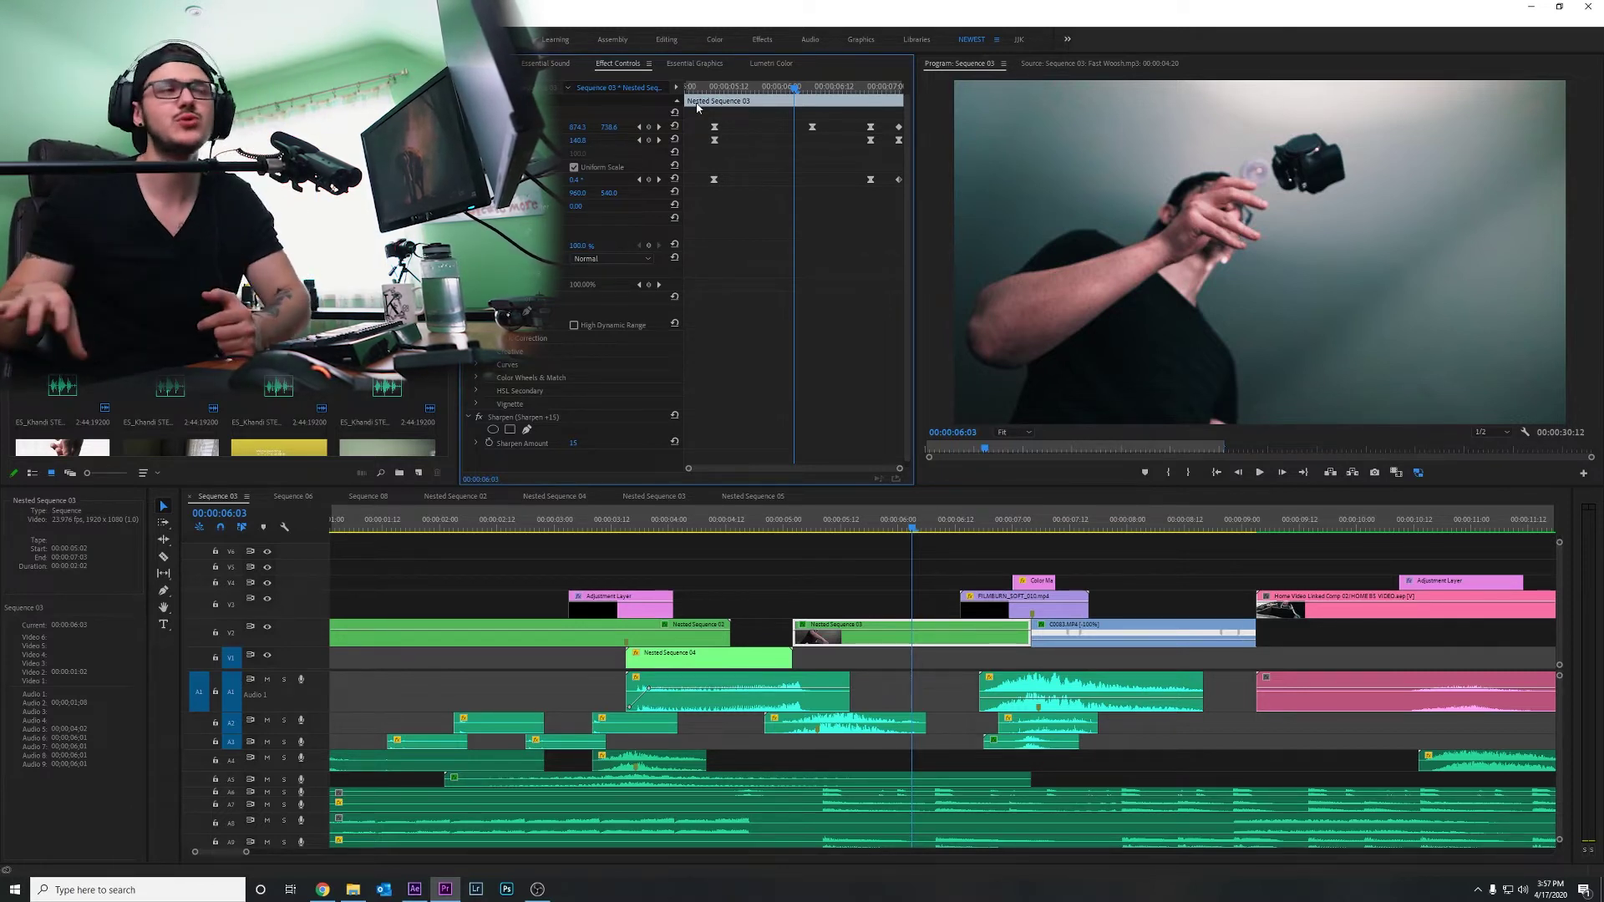
right_click(813, 128)
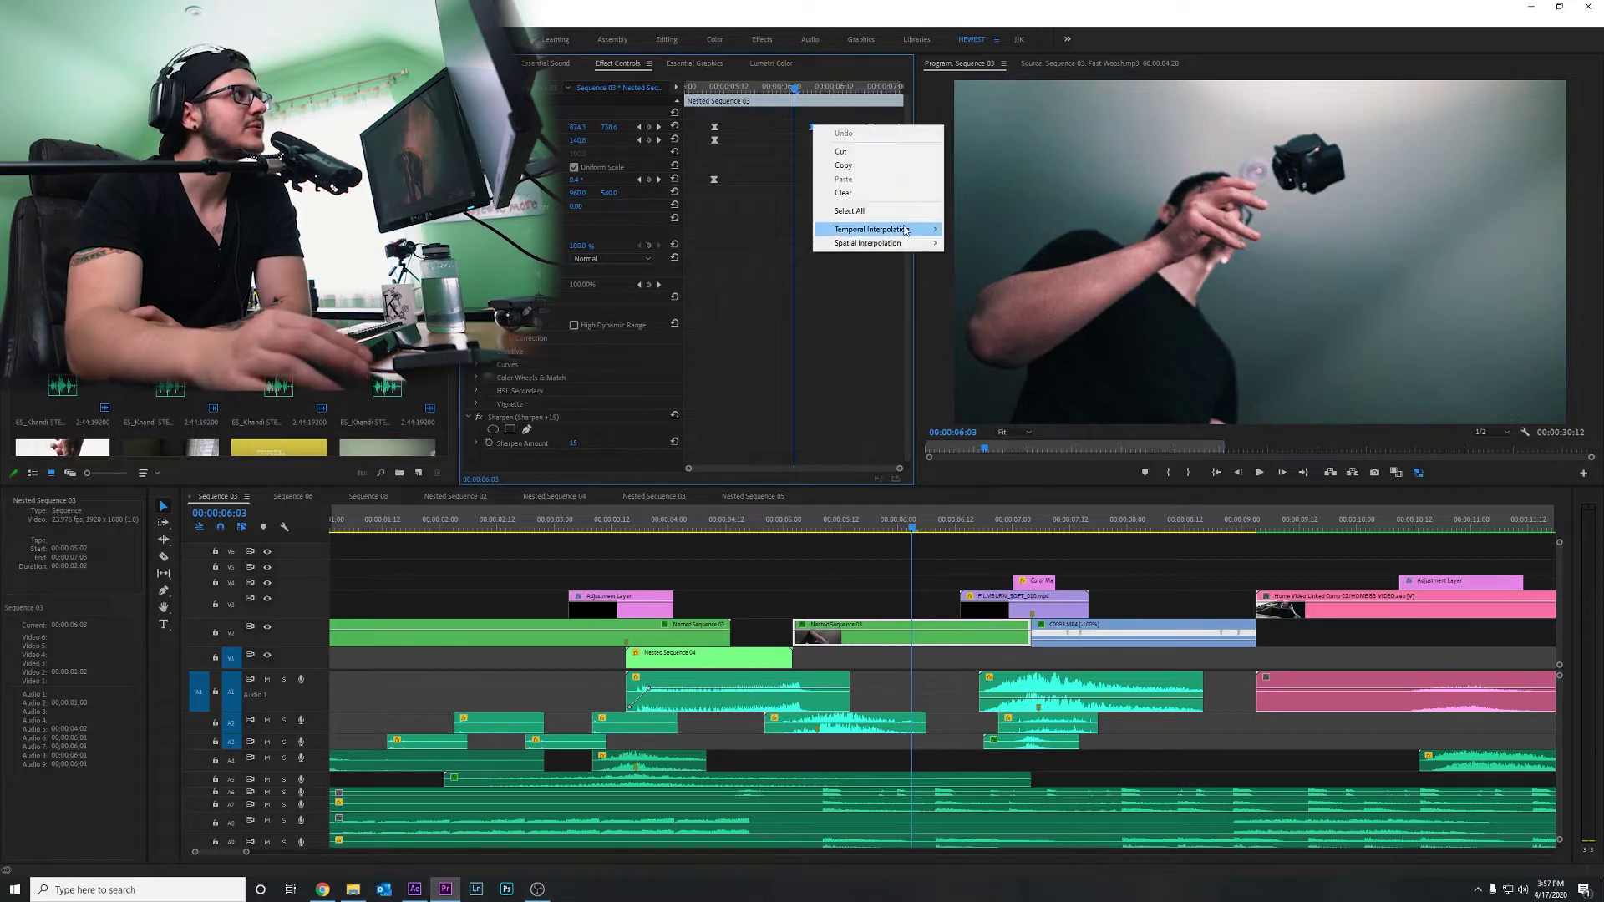
left_click(859, 193)
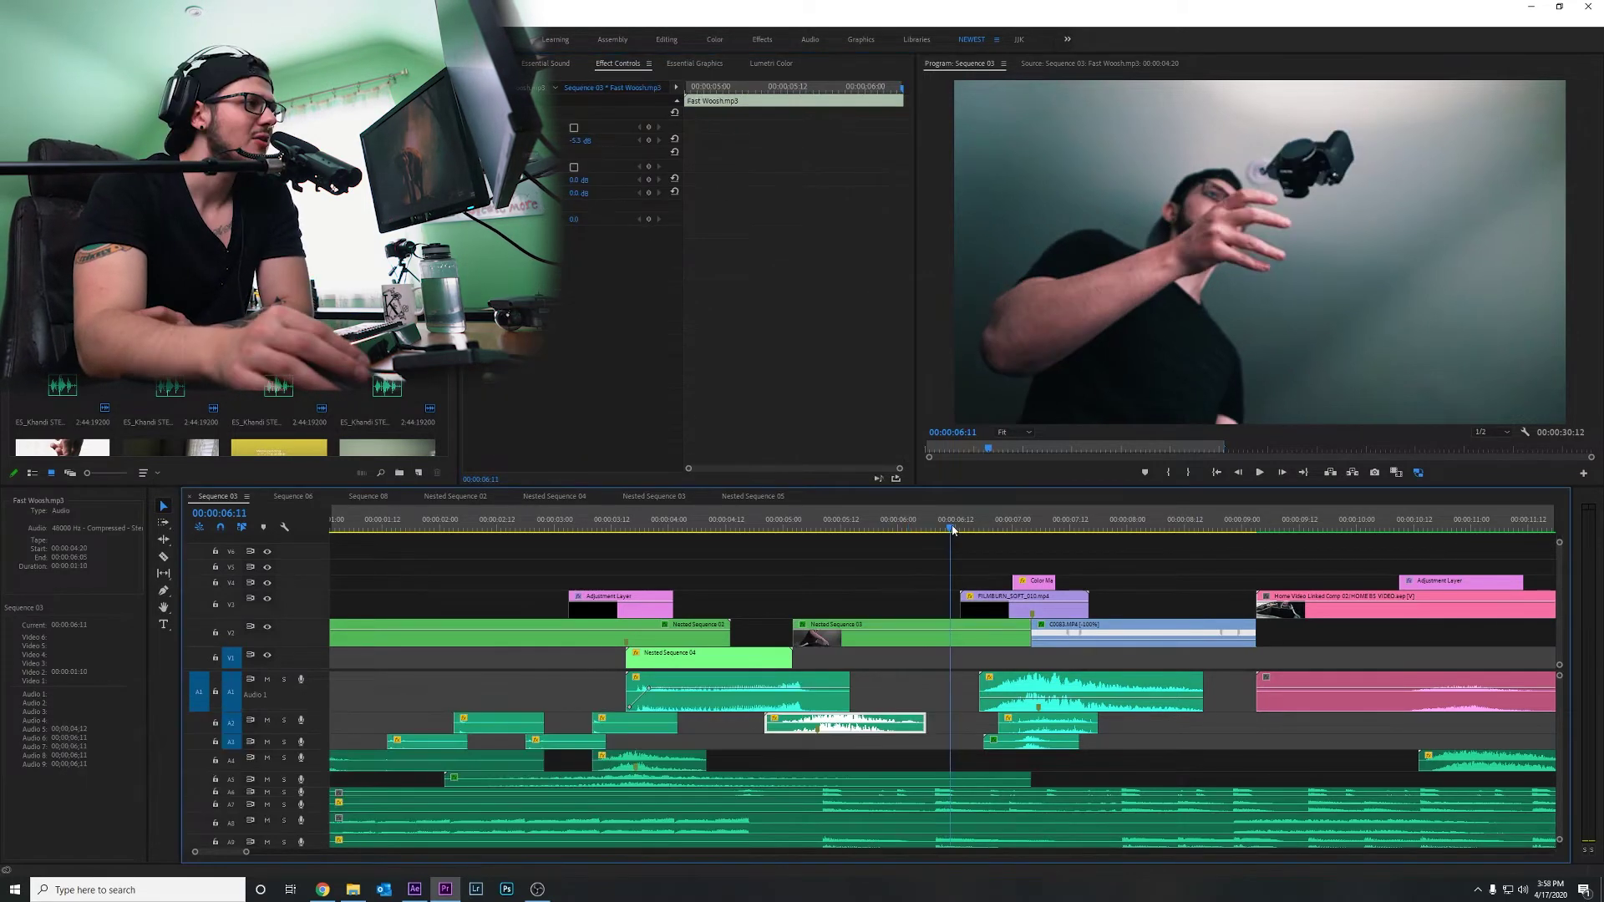
Step: Scrub back and forth across the film burn transition between the camera toss and the camera close-up to examine it
scroll(895, 588, "down", 2)
left_click_drag(801, 536, 839, 548)
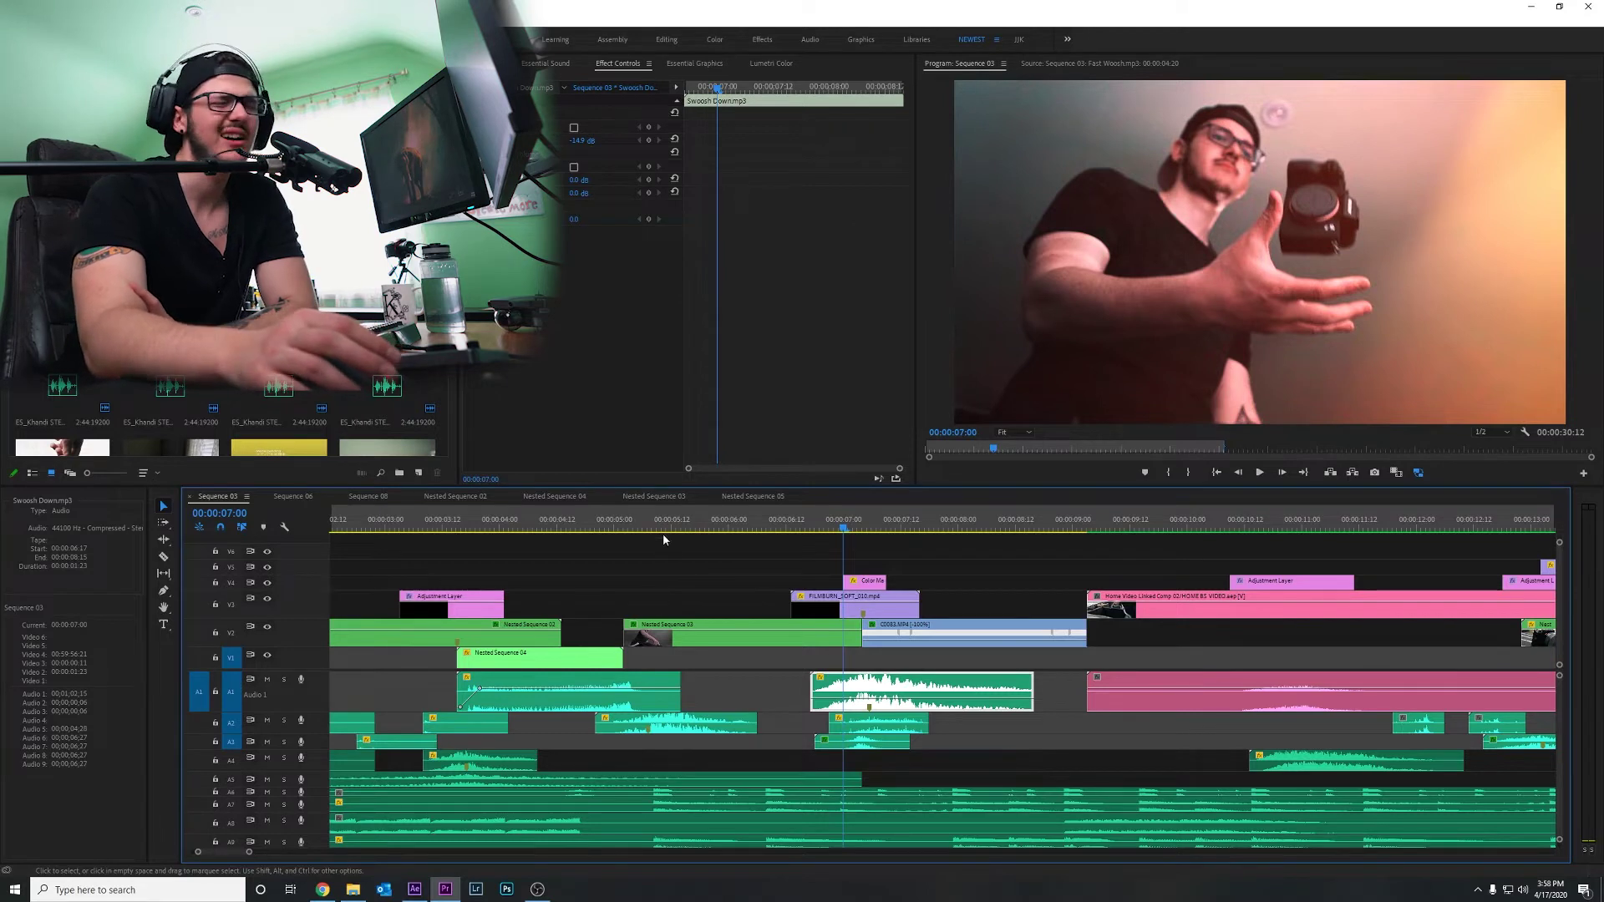
left_click_drag(815, 531, 874, 545)
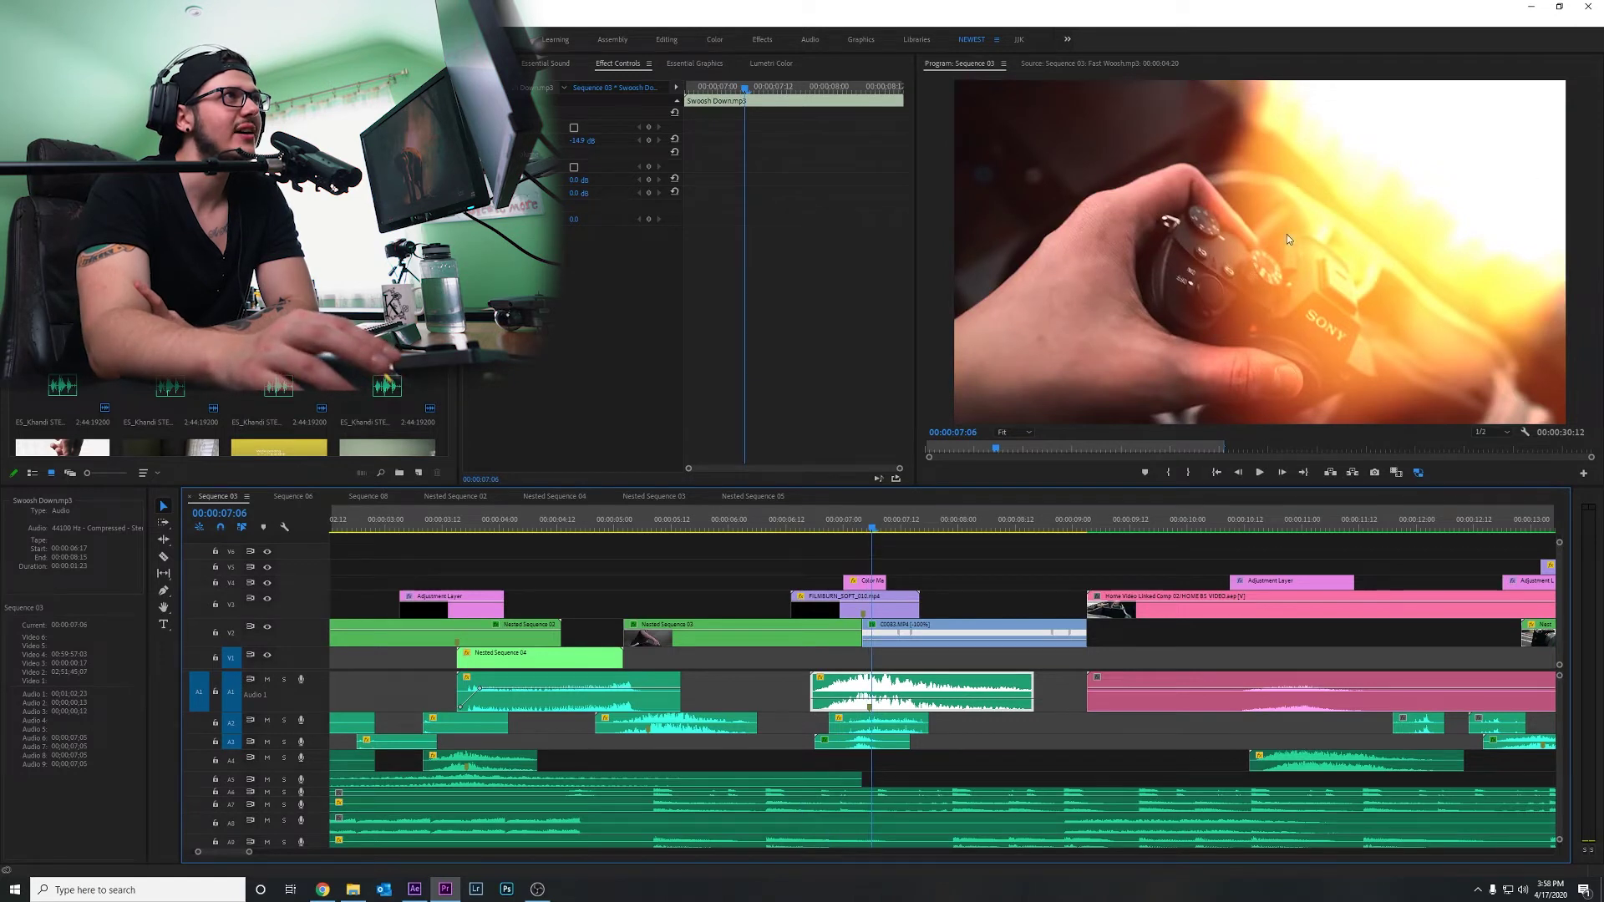
left_click(877, 525)
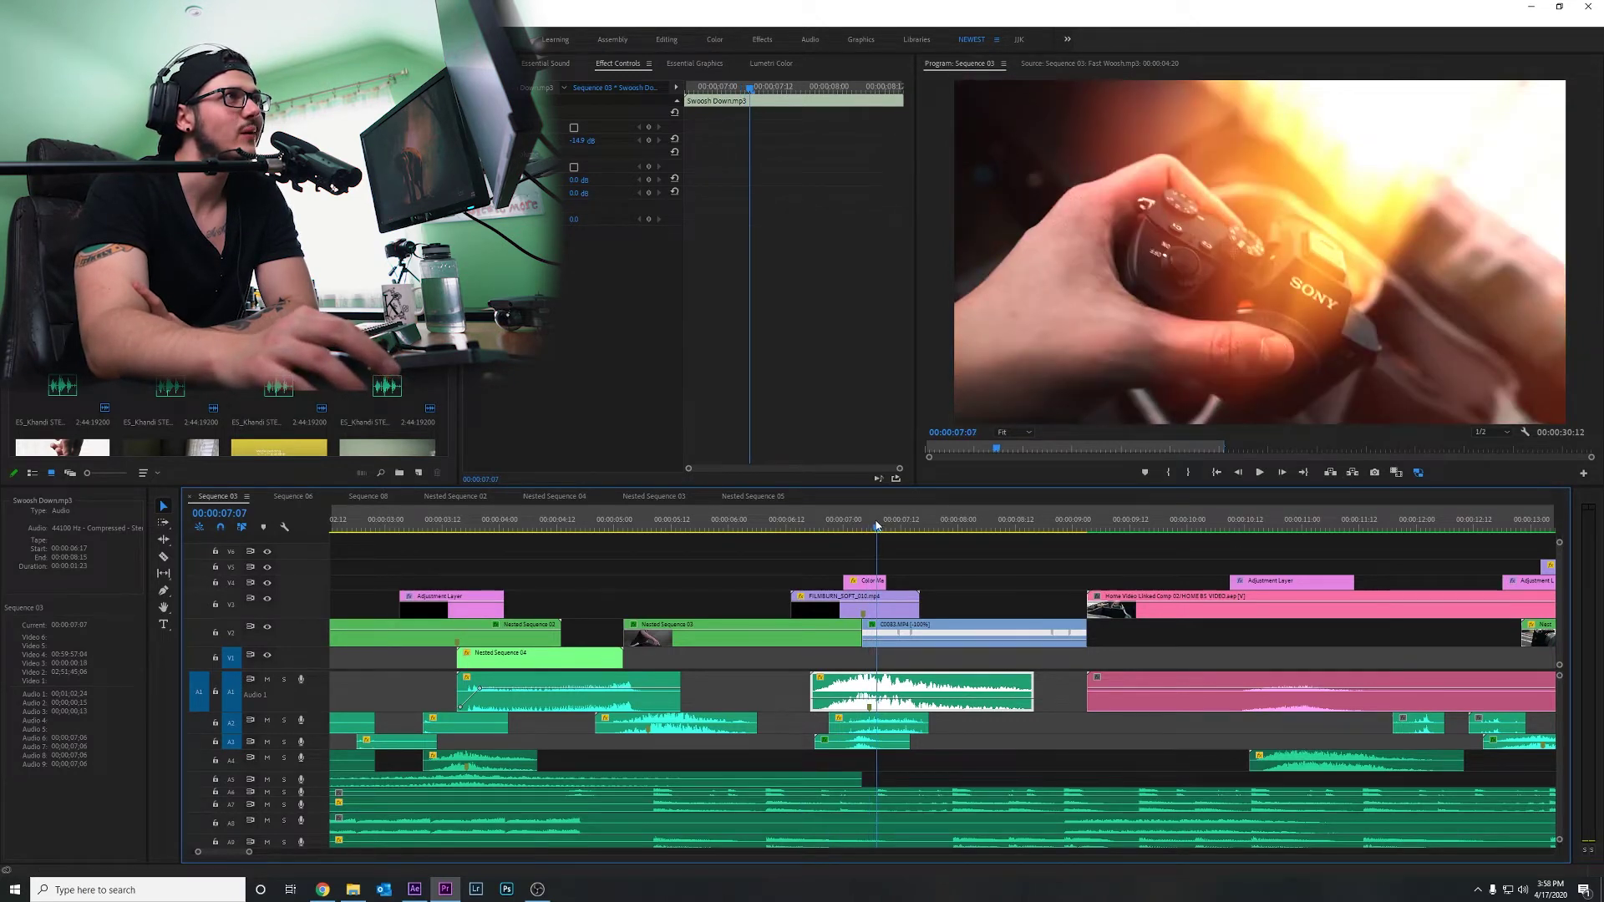
left_click_drag(877, 525, 829, 558)
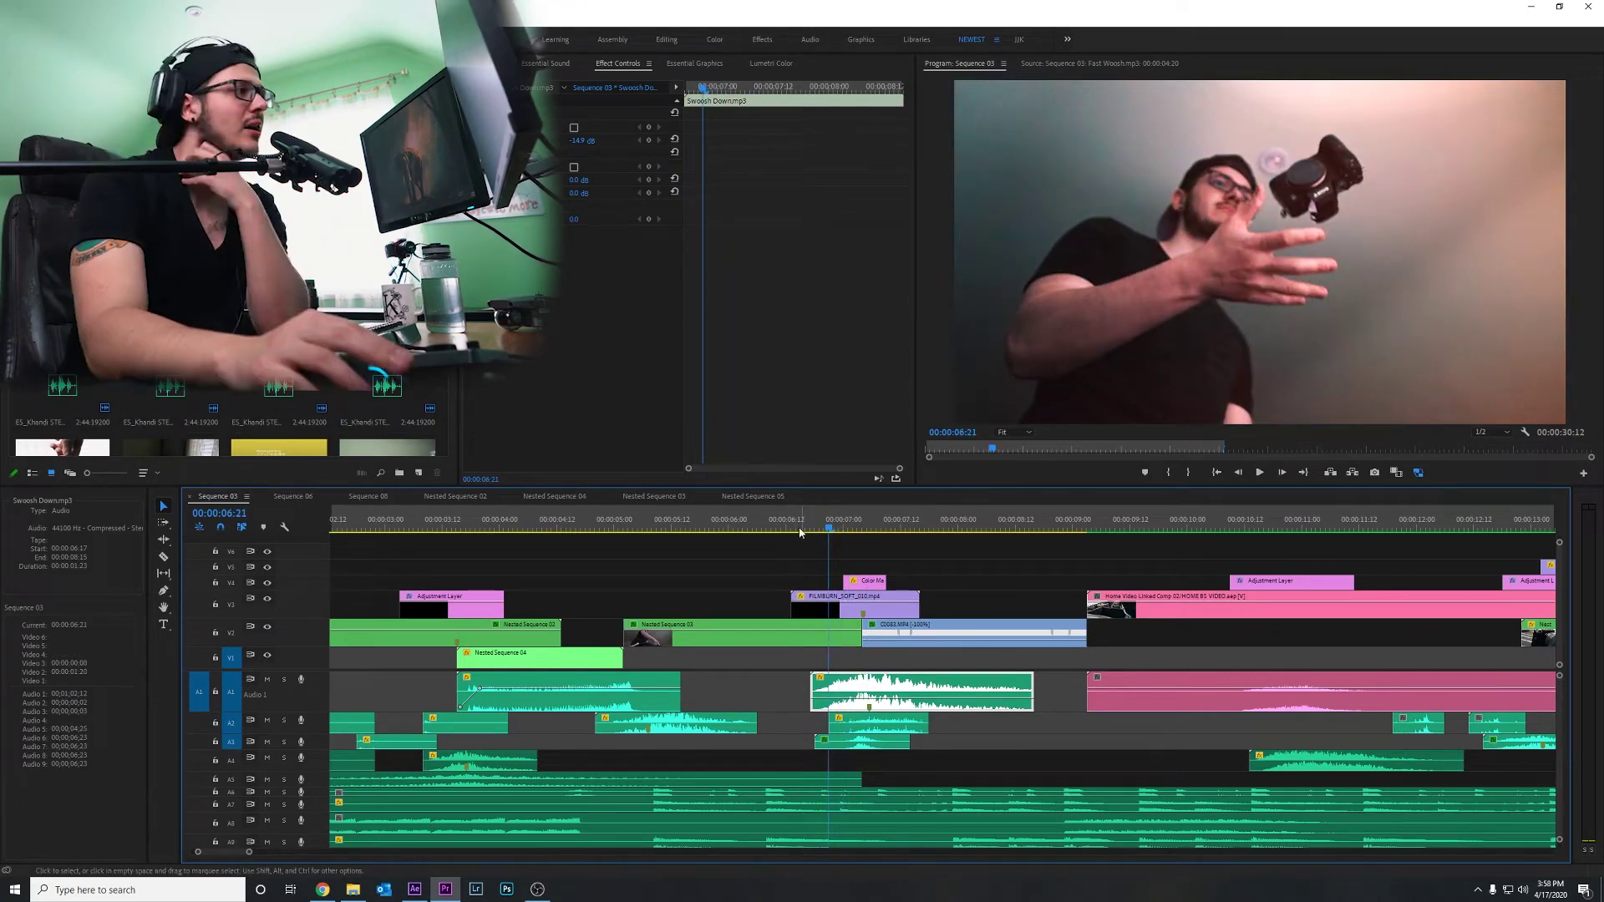
left_click(853, 523)
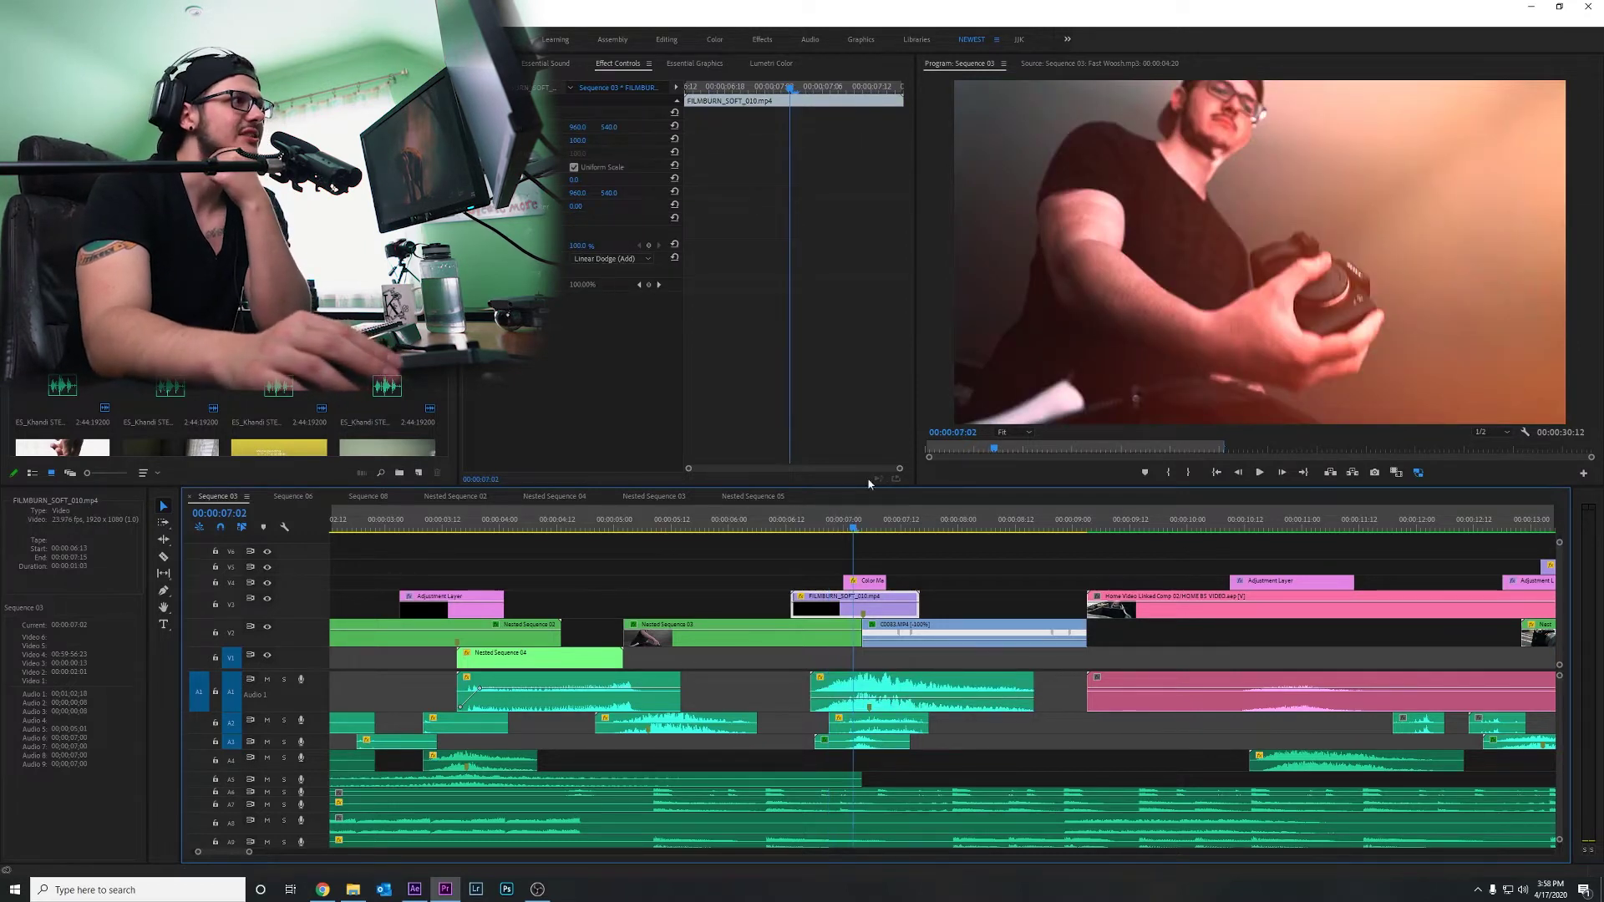
Step: Try the Normal blend mode on the FILMBURN_SOFT_010.mp4 overlay, and undo the change
left_click(612, 259)
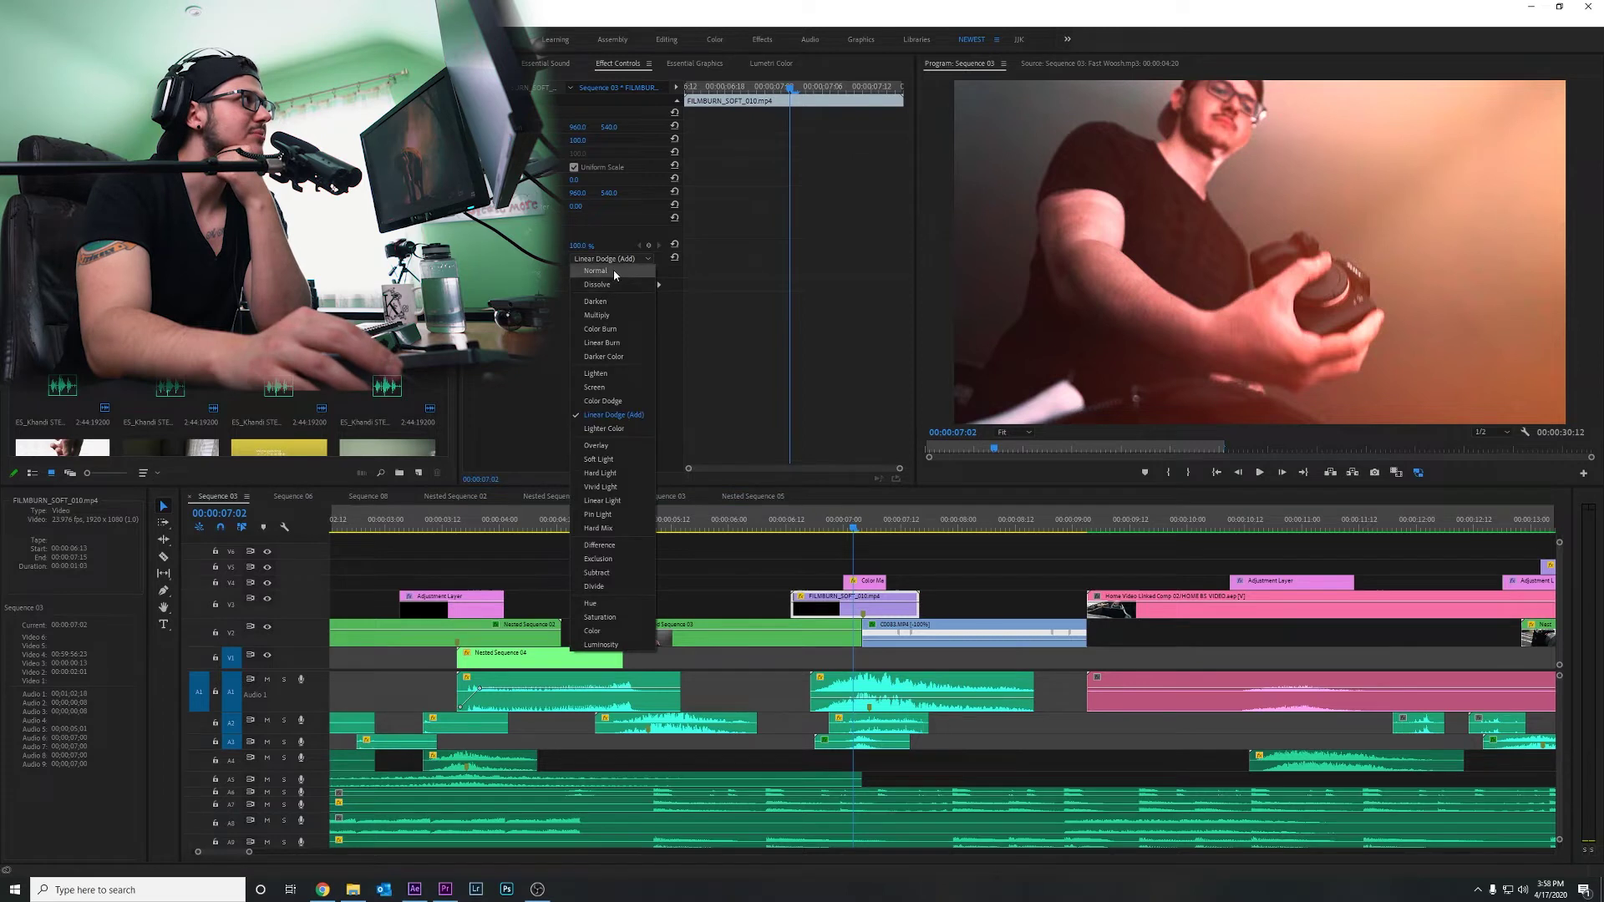
left_click(595, 271)
key("ctrl+z")
Step: Select the Color Matte clip above the film burn and step through its keyframes to examine the animated mask and opacity
mouse_move(853, 522)
left_mouse_down()
mouse_move(830, 522)
mouse_move(884, 522)
mouse_move(883, 504)
mouse_move(867, 510)
left_mouse_up()
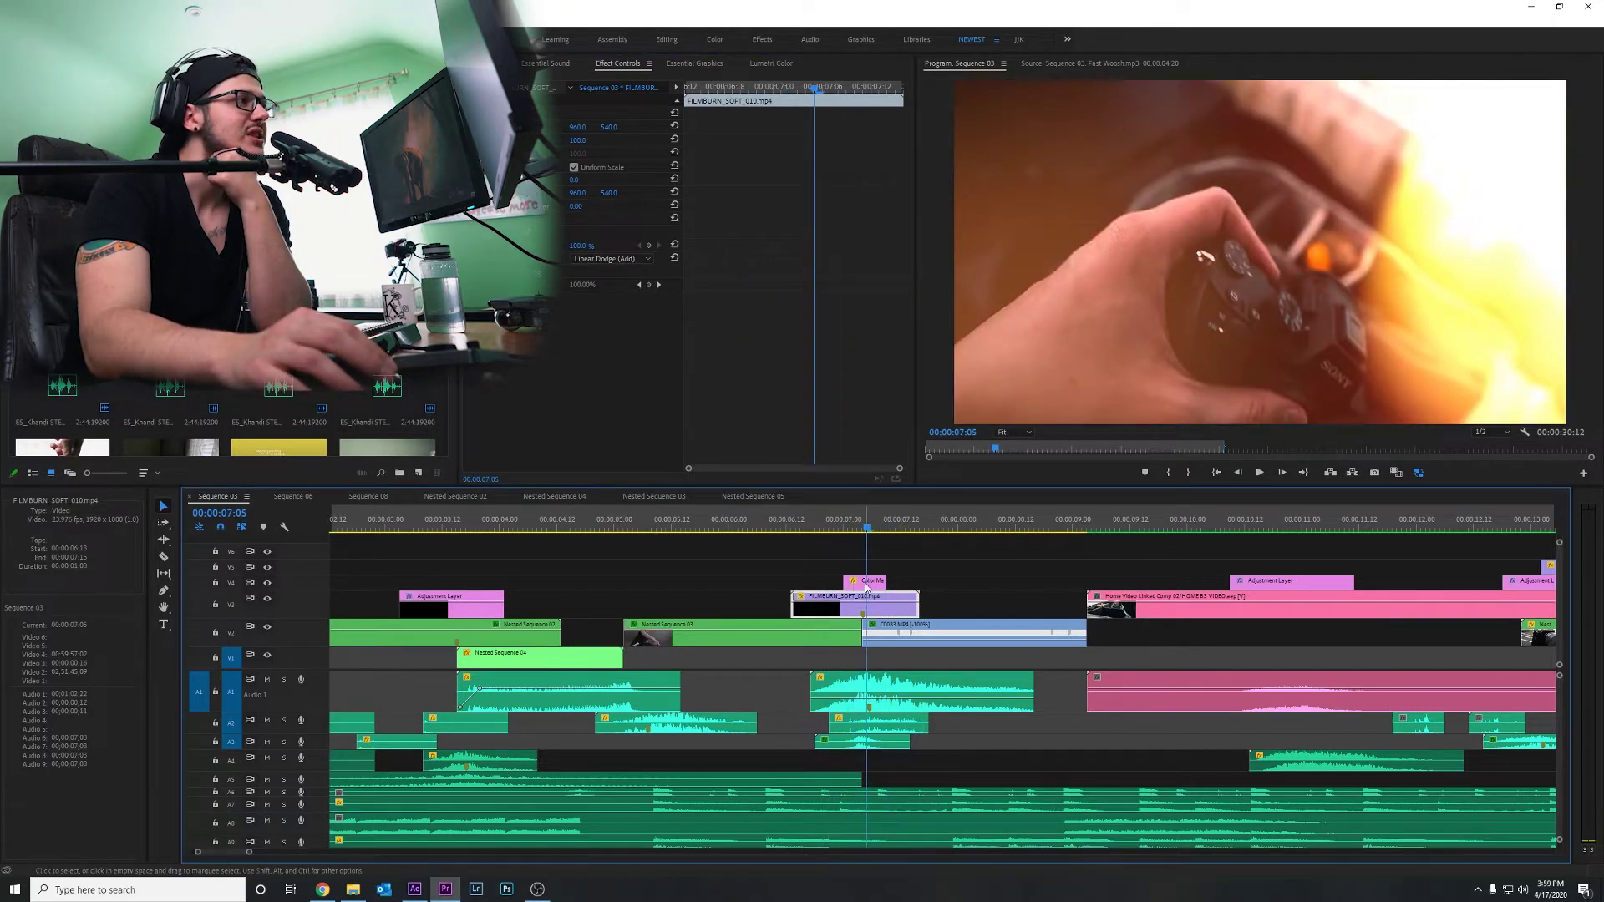
left_click(869, 582)
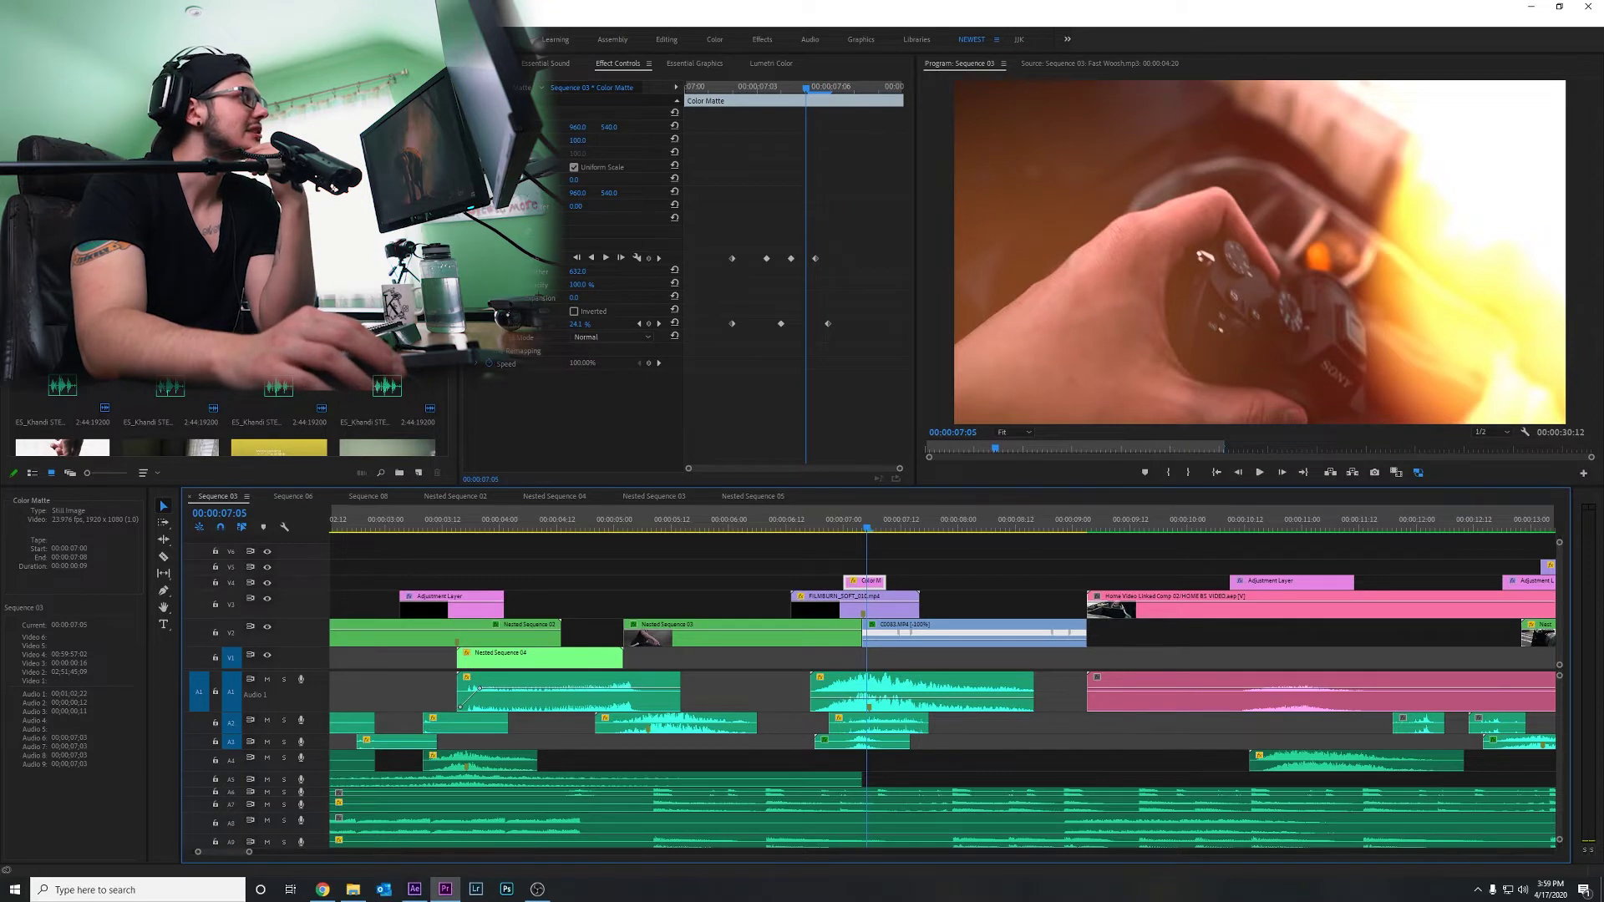
left_click(229, 284)
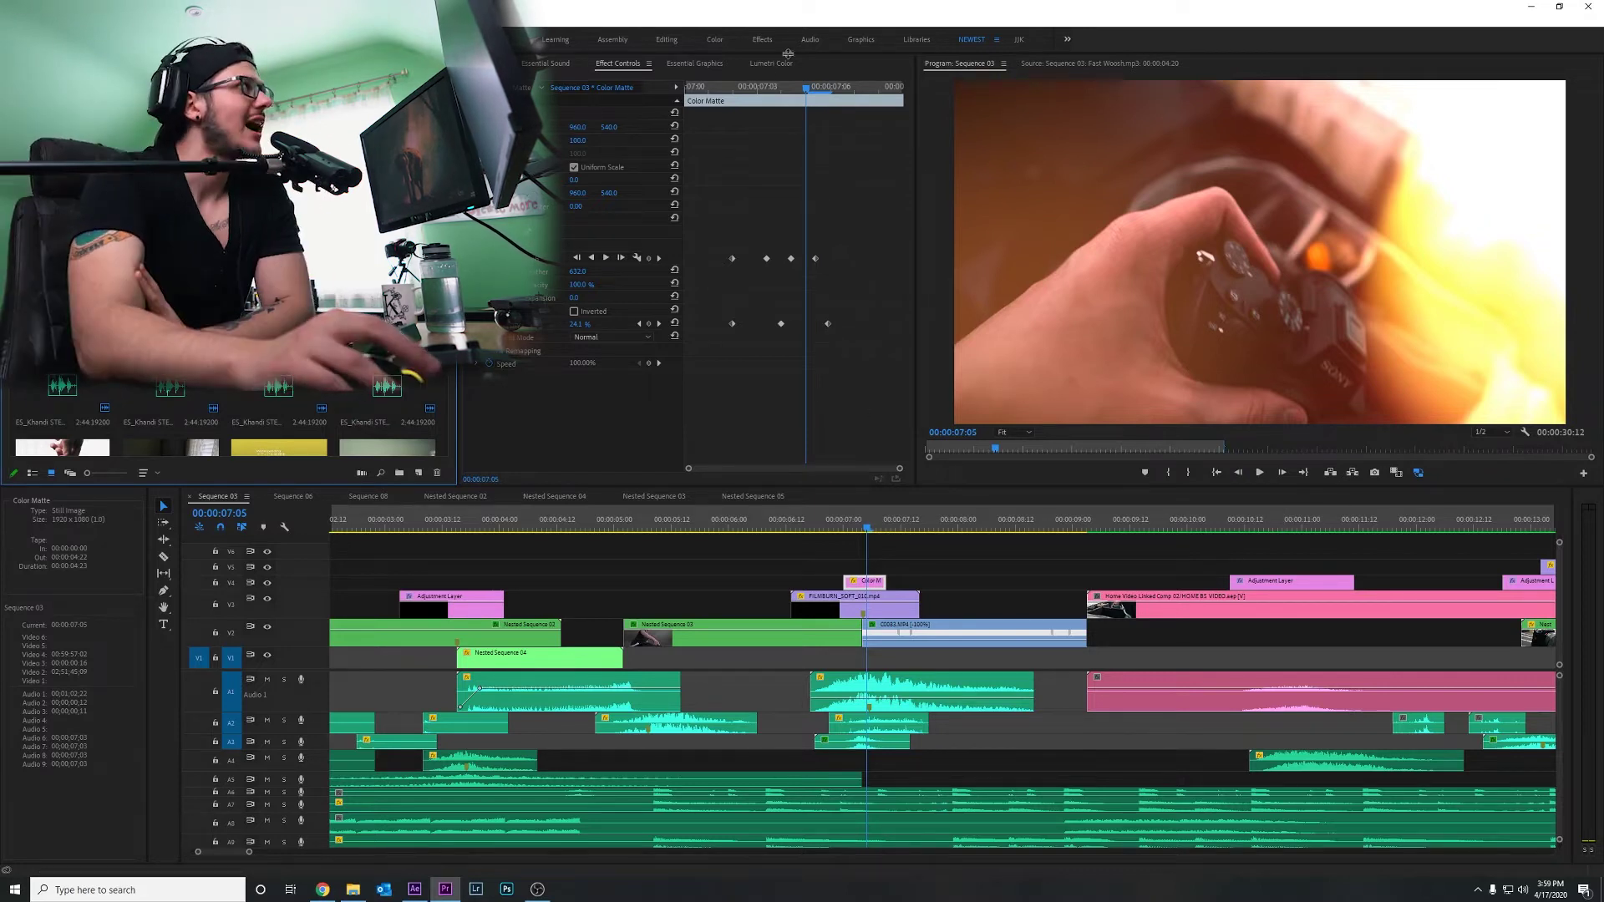
mouse_move(790, 88)
left_mouse_down()
mouse_move(709, 89)
mouse_move(790, 94)
left_mouse_up()
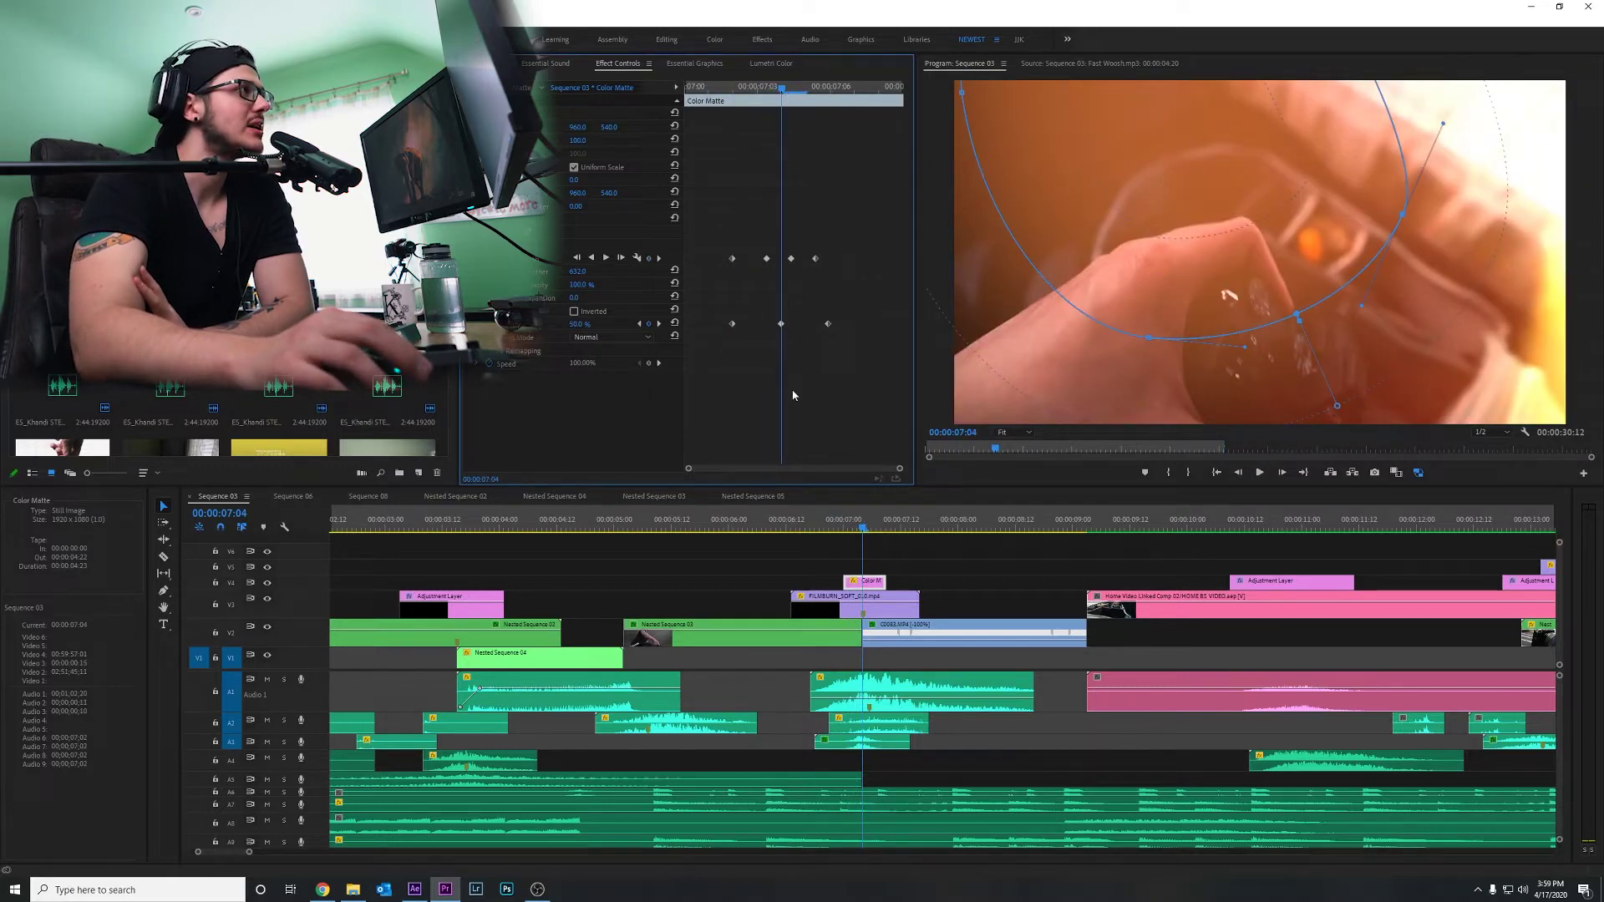
Step: Try playing the film burn transition with the Color Matte clip moved away from the cut, and undo the move
left_click(790, 576)
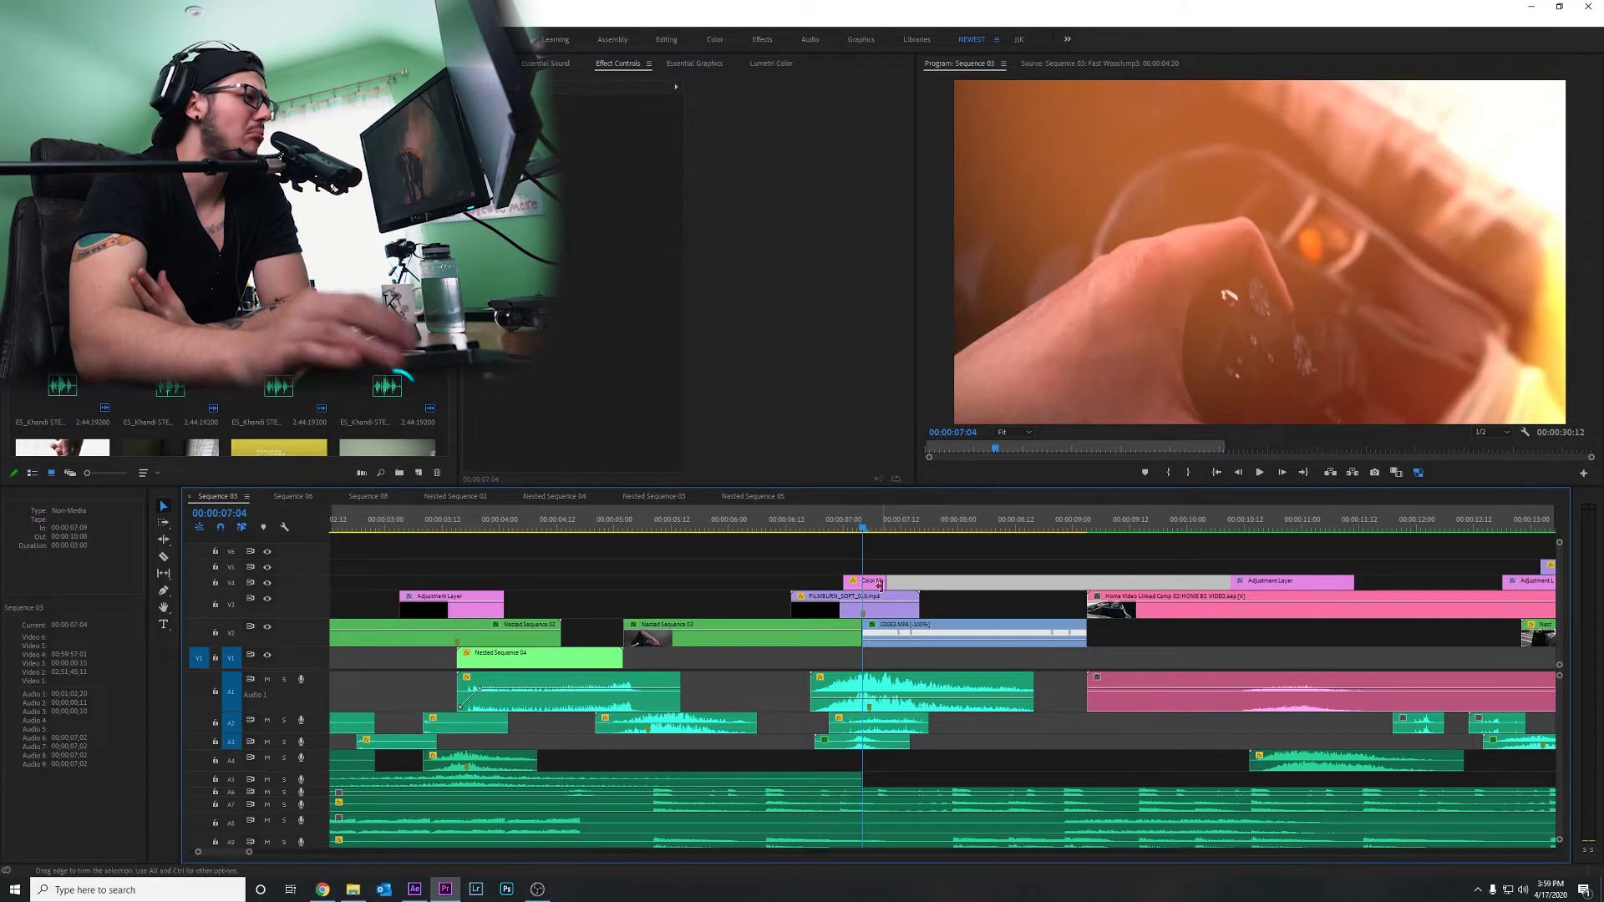
left_click_drag(873, 582, 1007, 600)
key("d")
key("space")
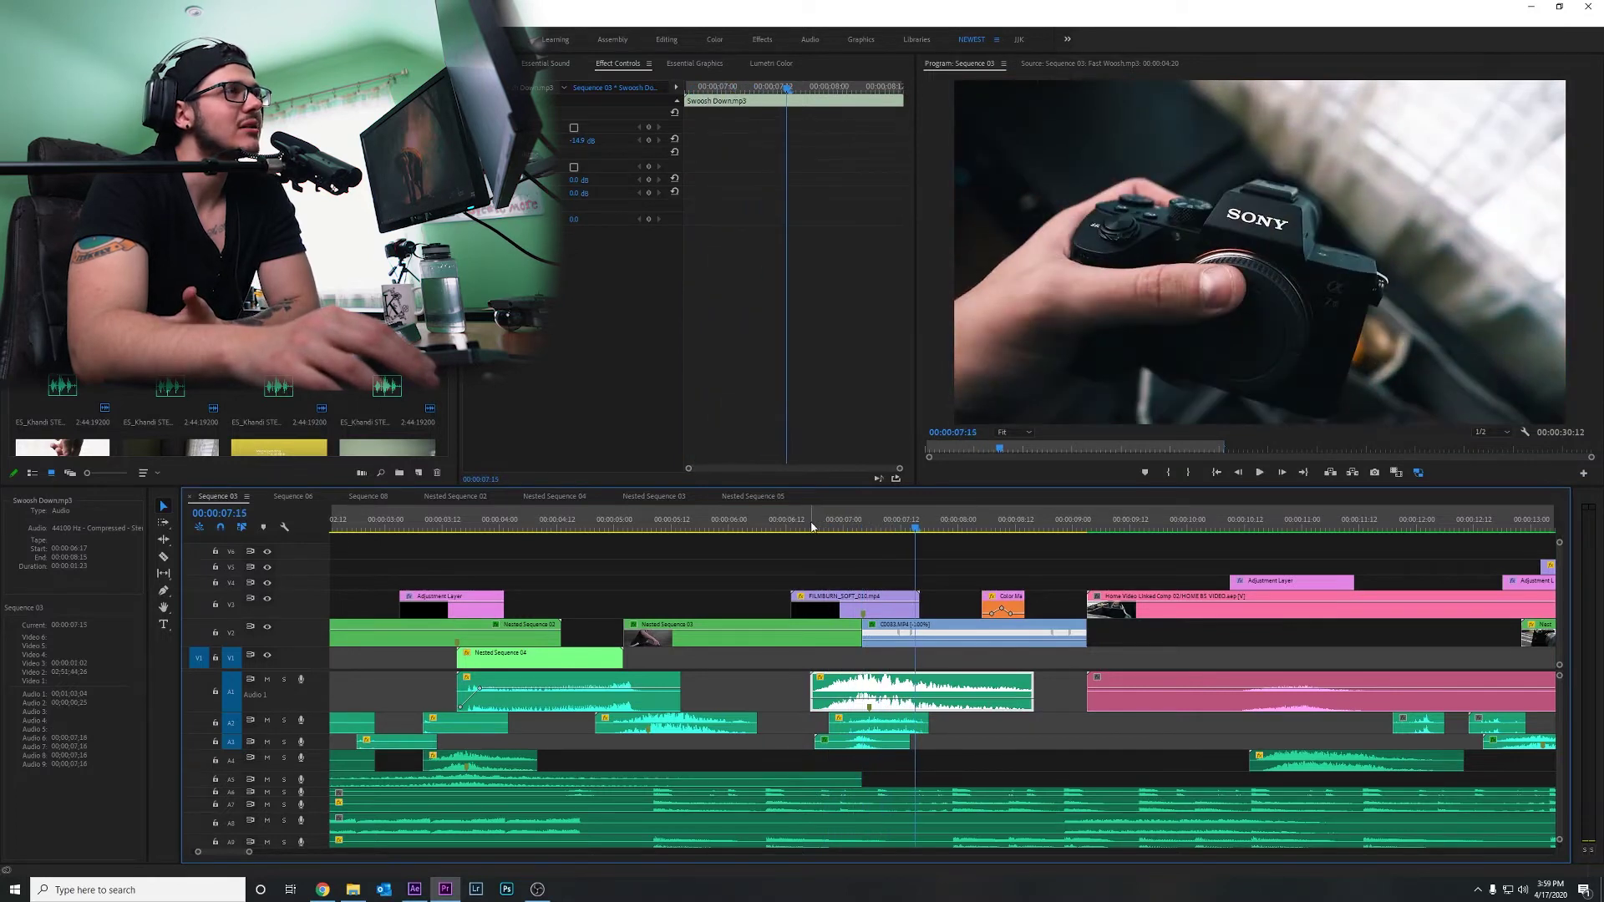
key("ctrl+z")
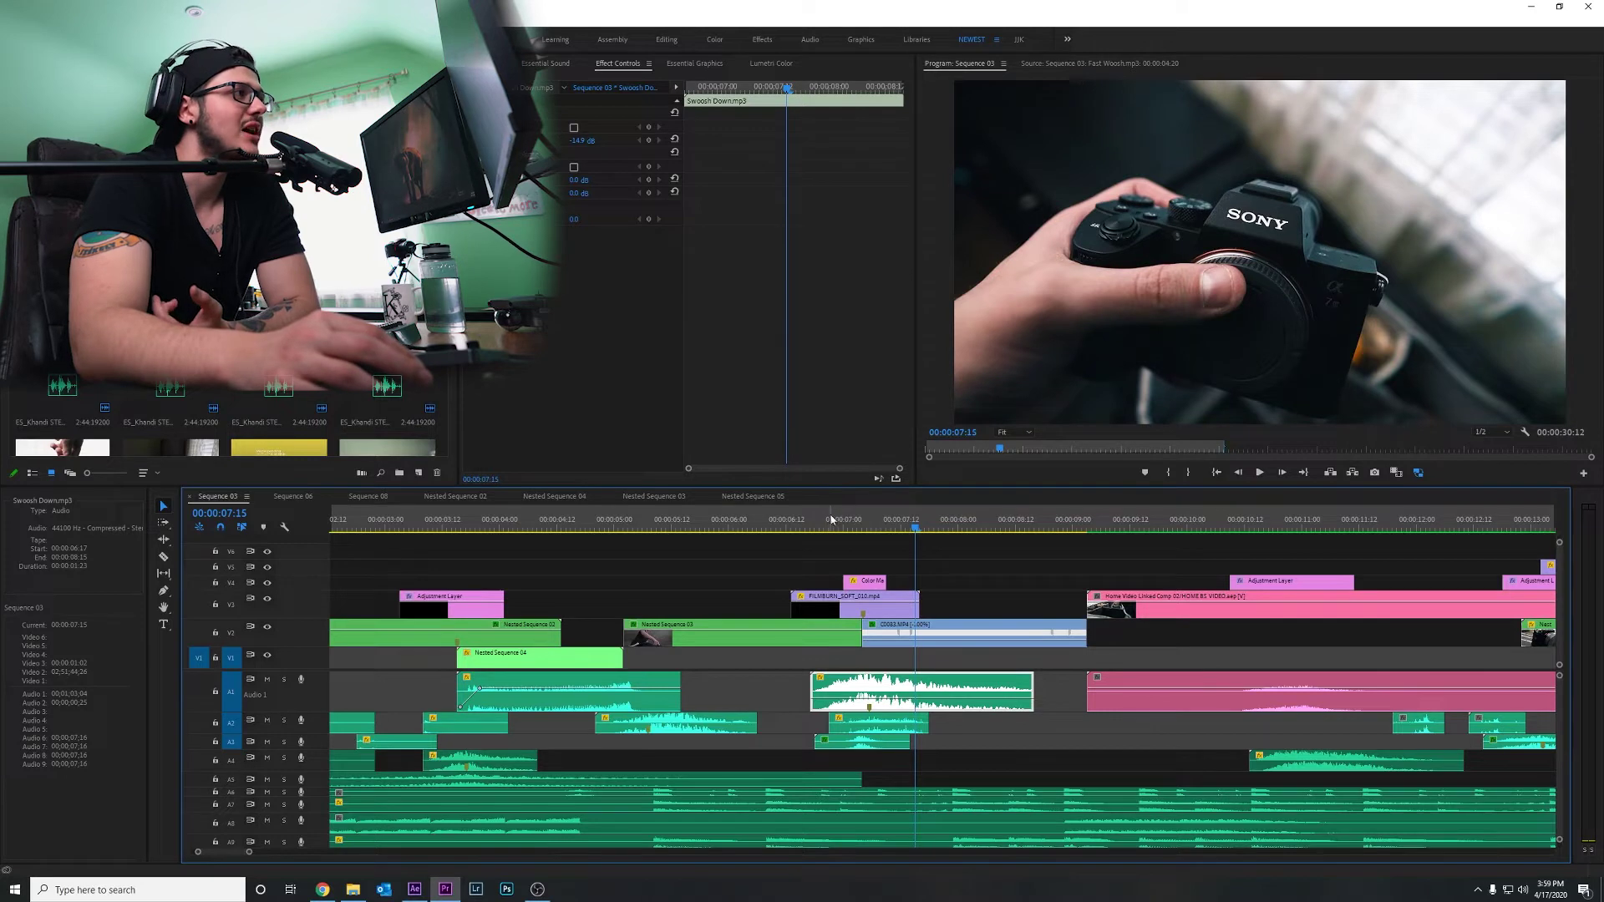
Step: Play the film burn transition with its Color Matte in place and return to just before the cut
left_click(823, 527)
key("space")
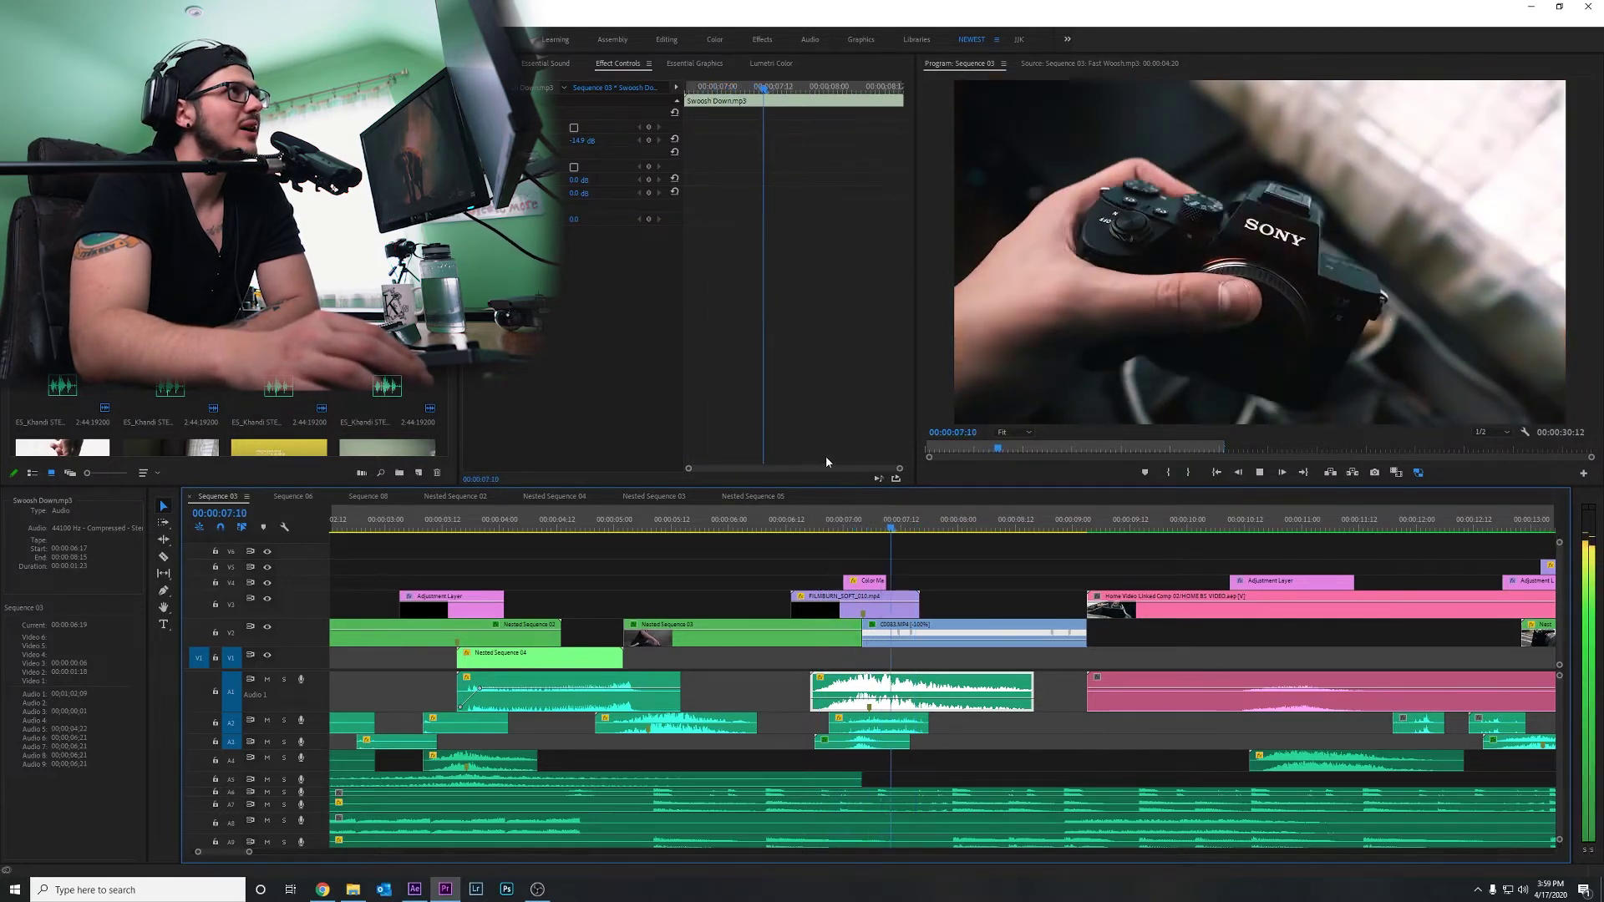
key("space")
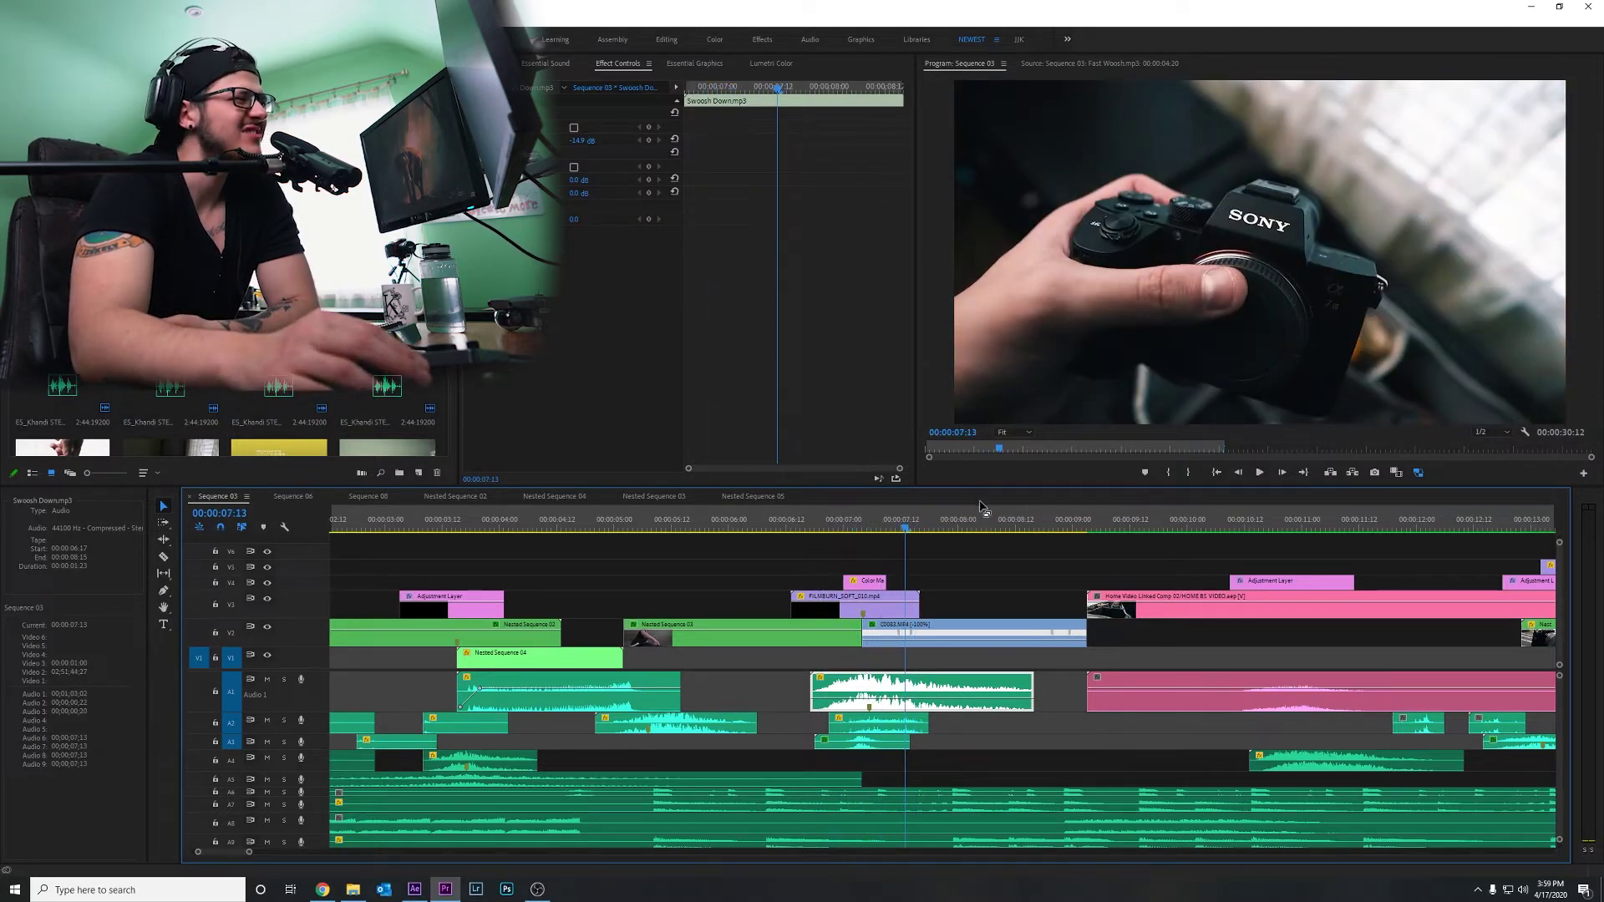
left_click(822, 524)
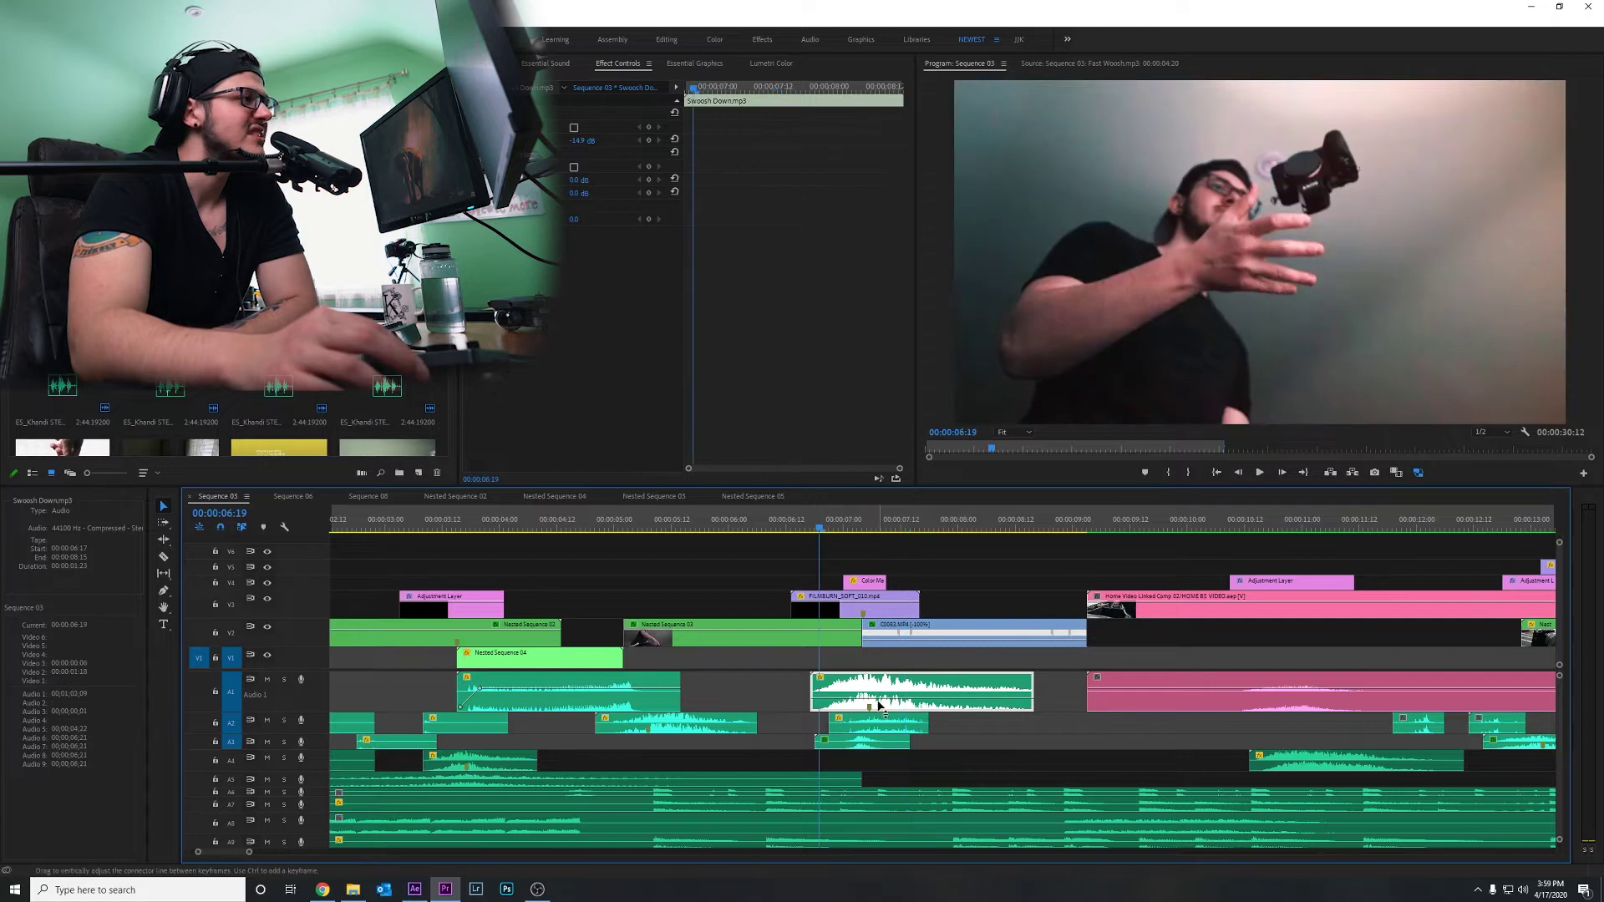
Step: Open the Swoosh Down.mp3 clip as the source and play it, examining the waveform from its build-up to its peak
key("f")
left_click(948, 259)
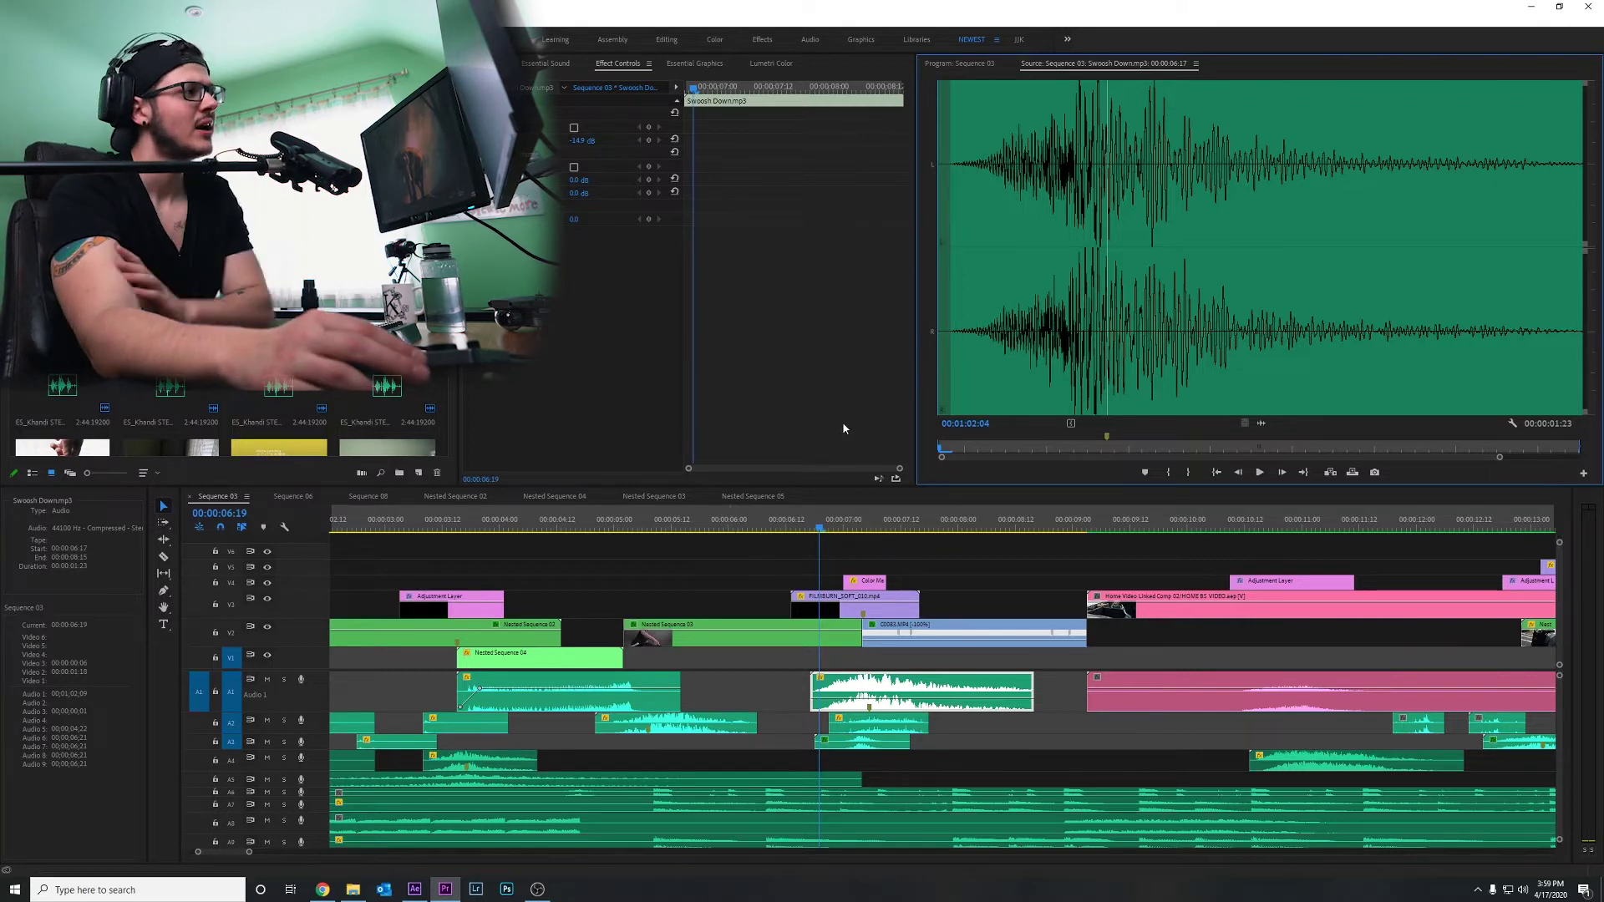
key("space")
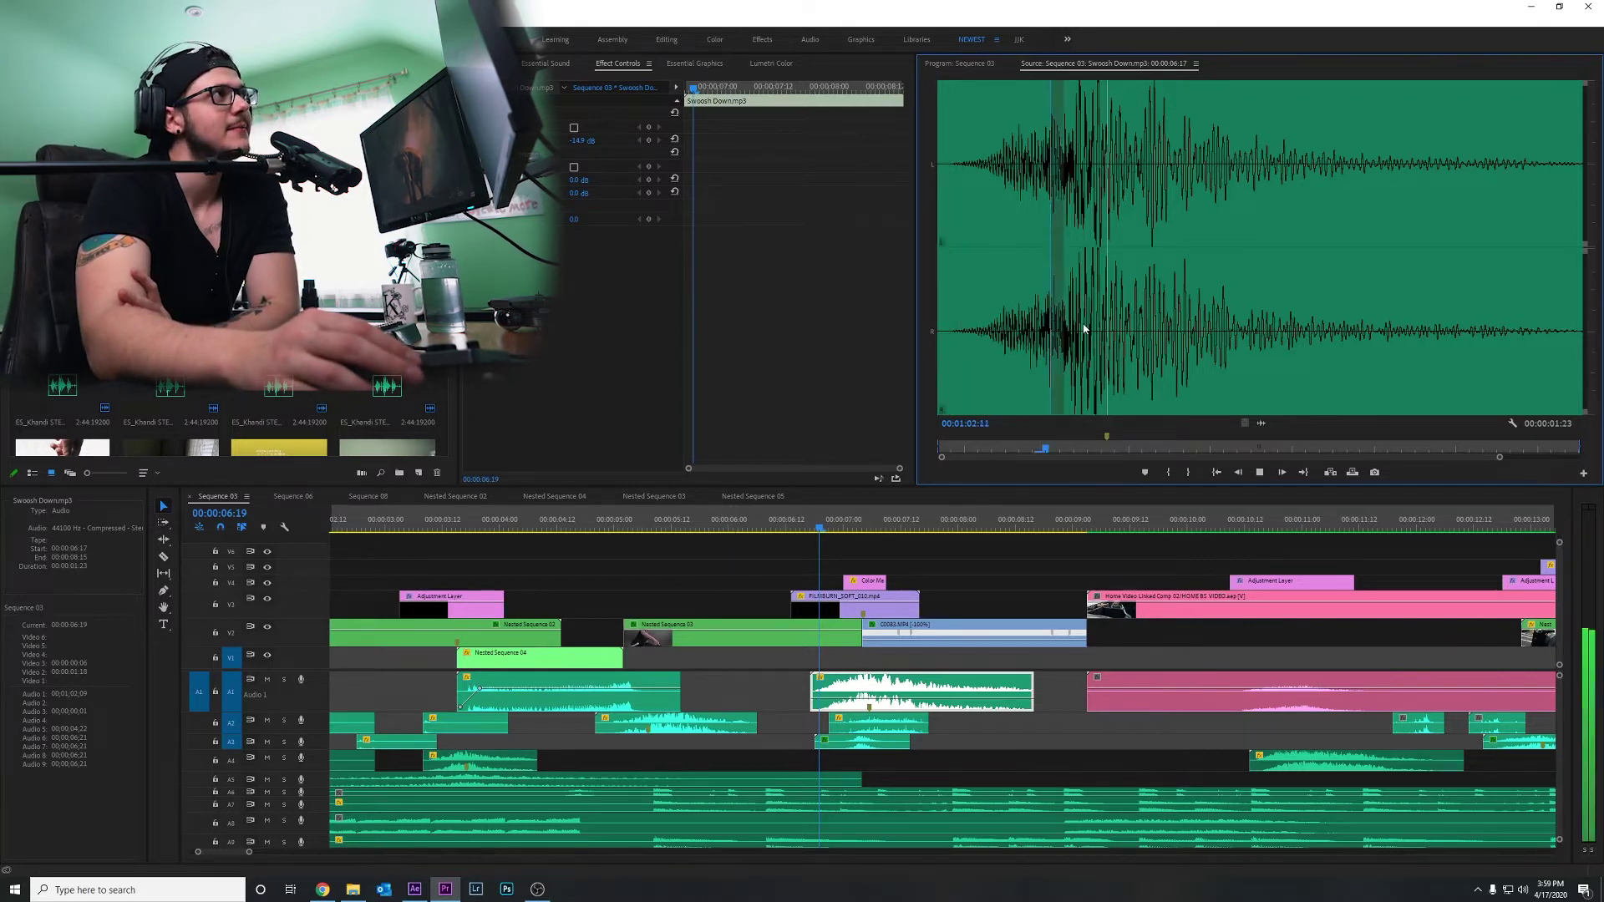
left_click(977, 265)
left_click(947, 386)
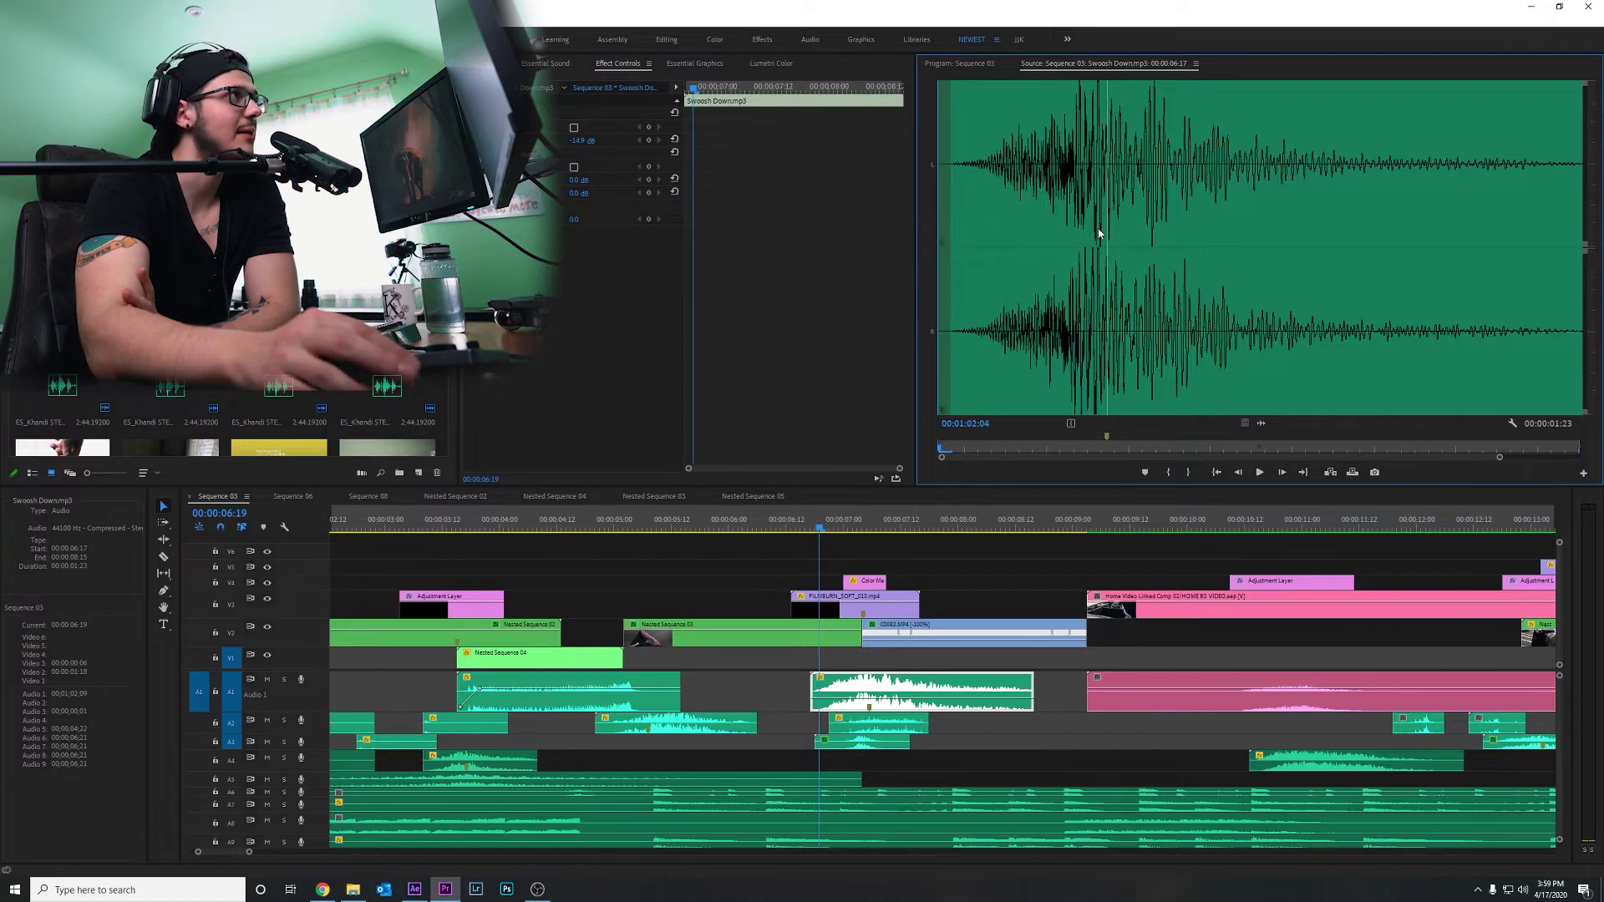
left_click(1095, 289)
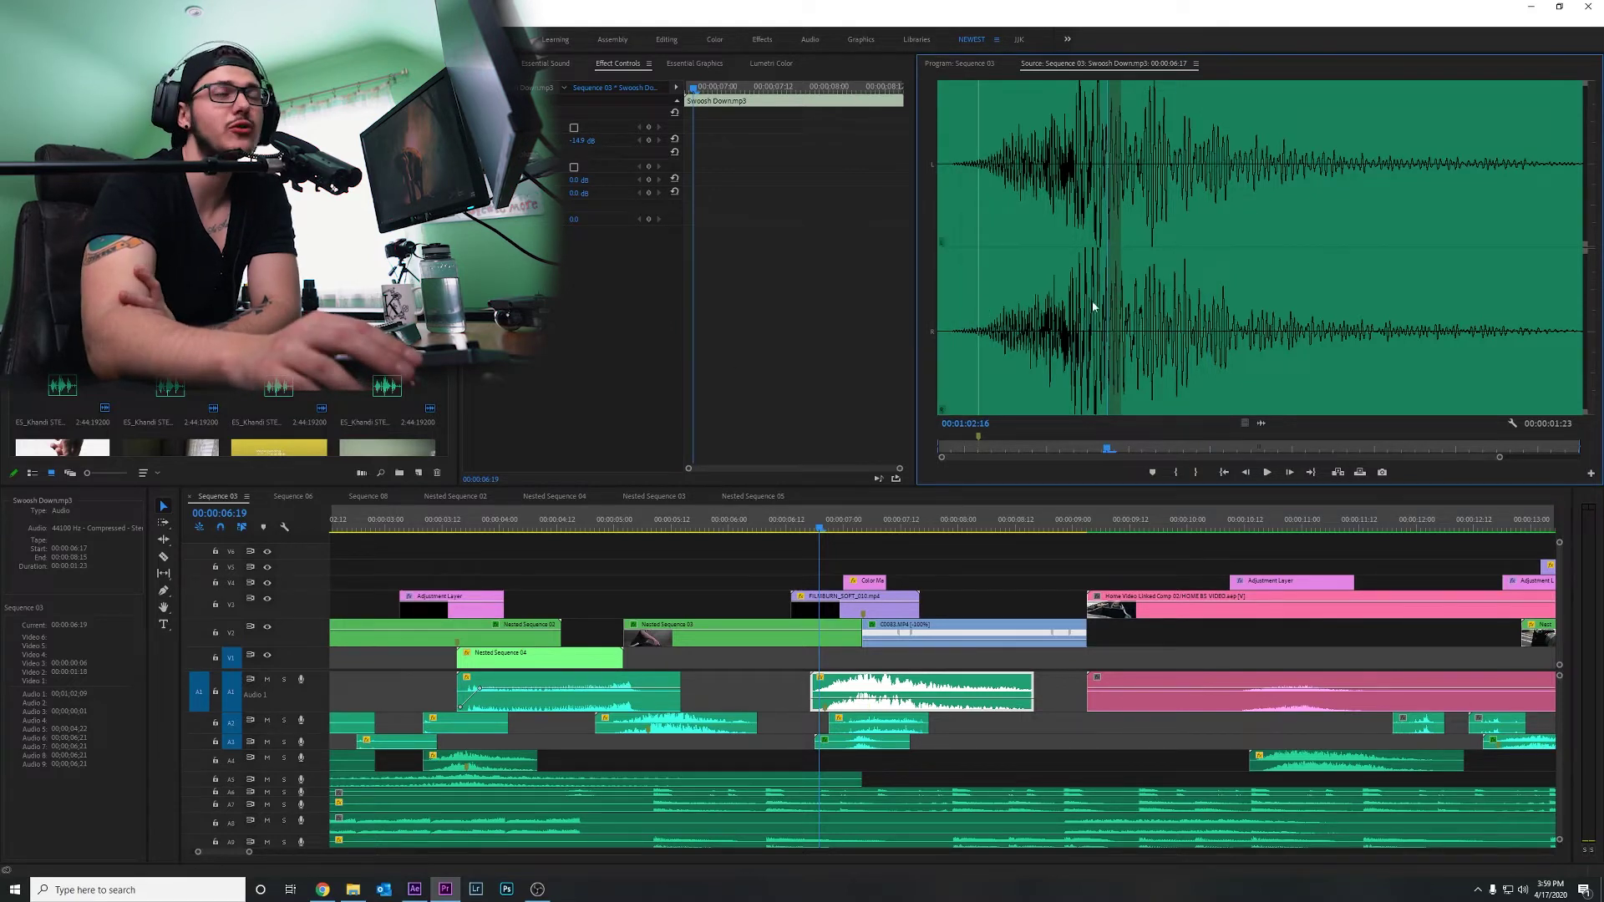
left_click_drag(1109, 249, 928, 230)
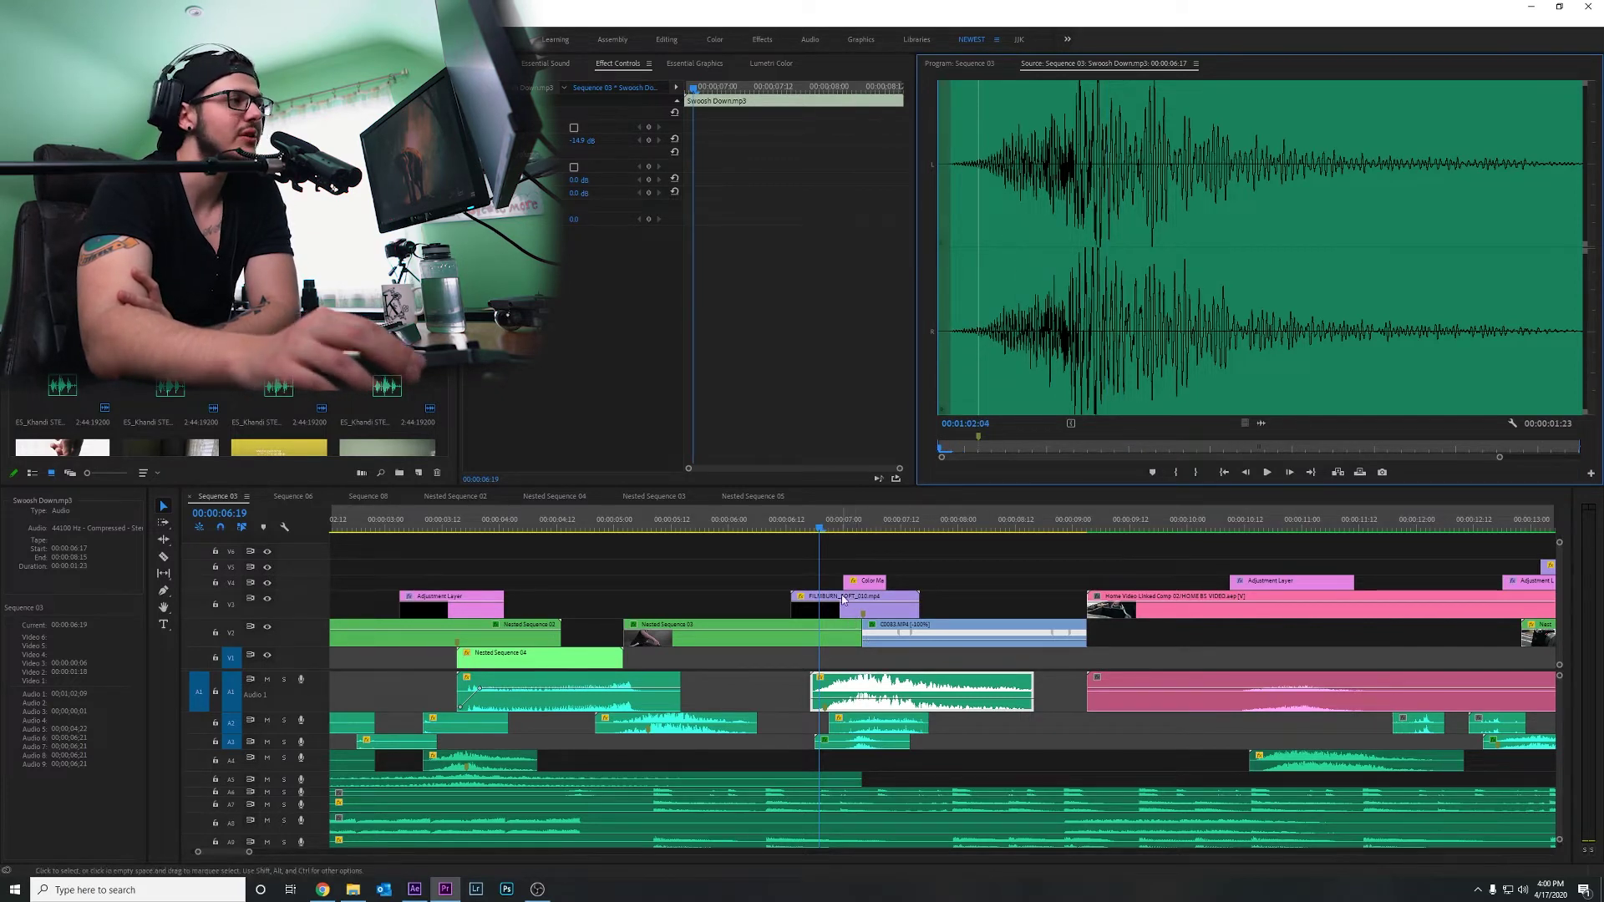
Step: Open the Film Strip Burns Transition.mp3 clip as the source and play the sound effect
left_click(887, 724)
double_click(888, 723)
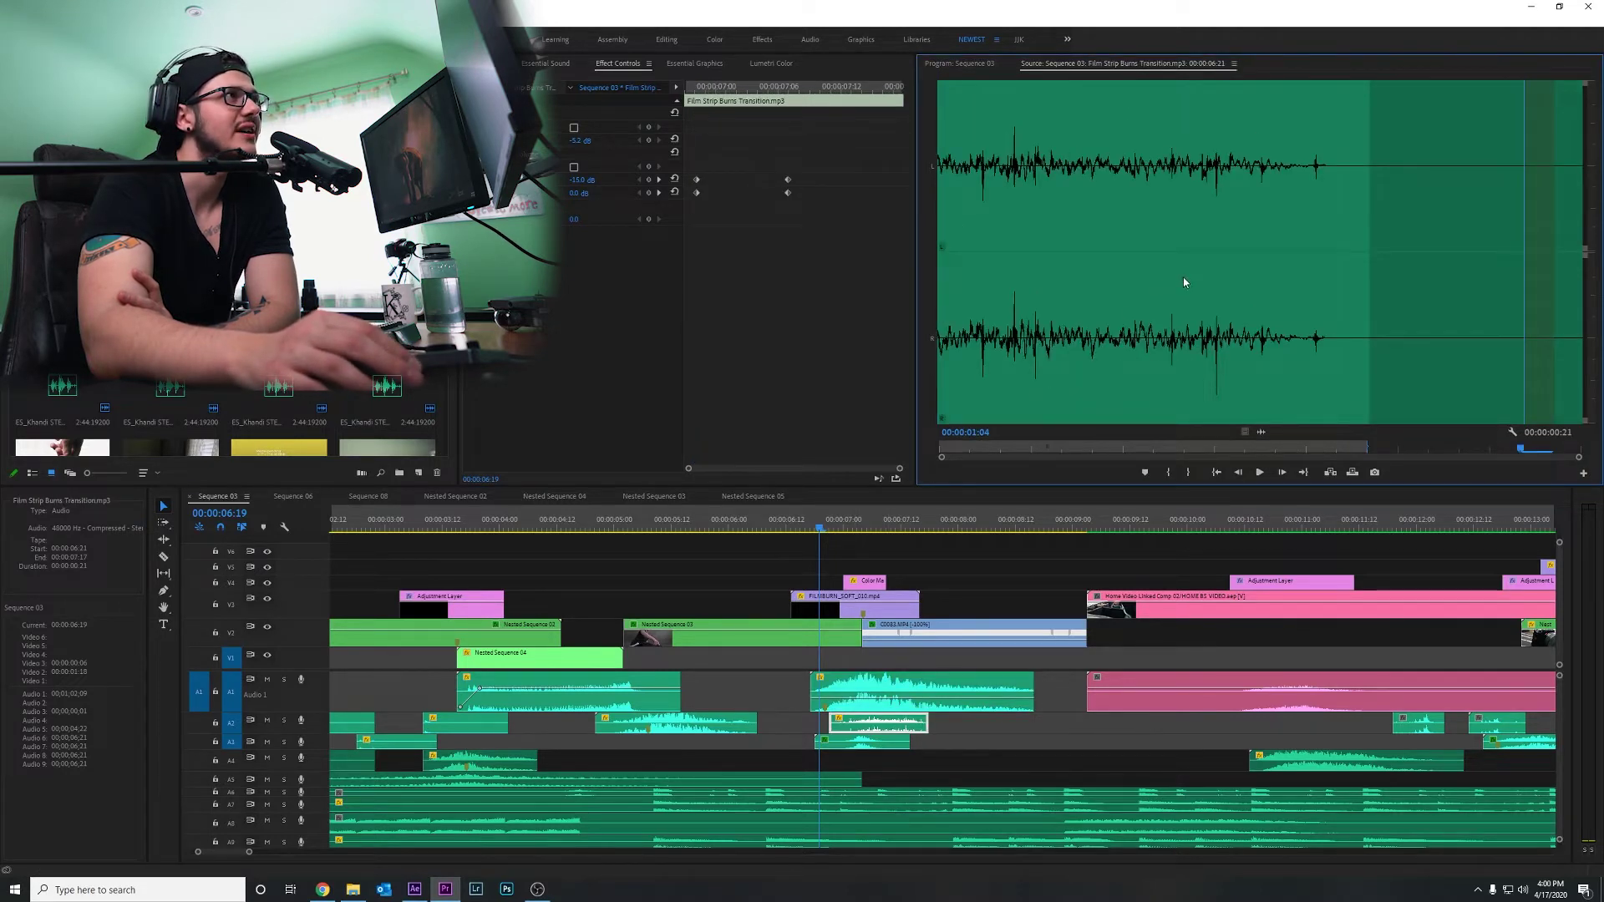
key("space")
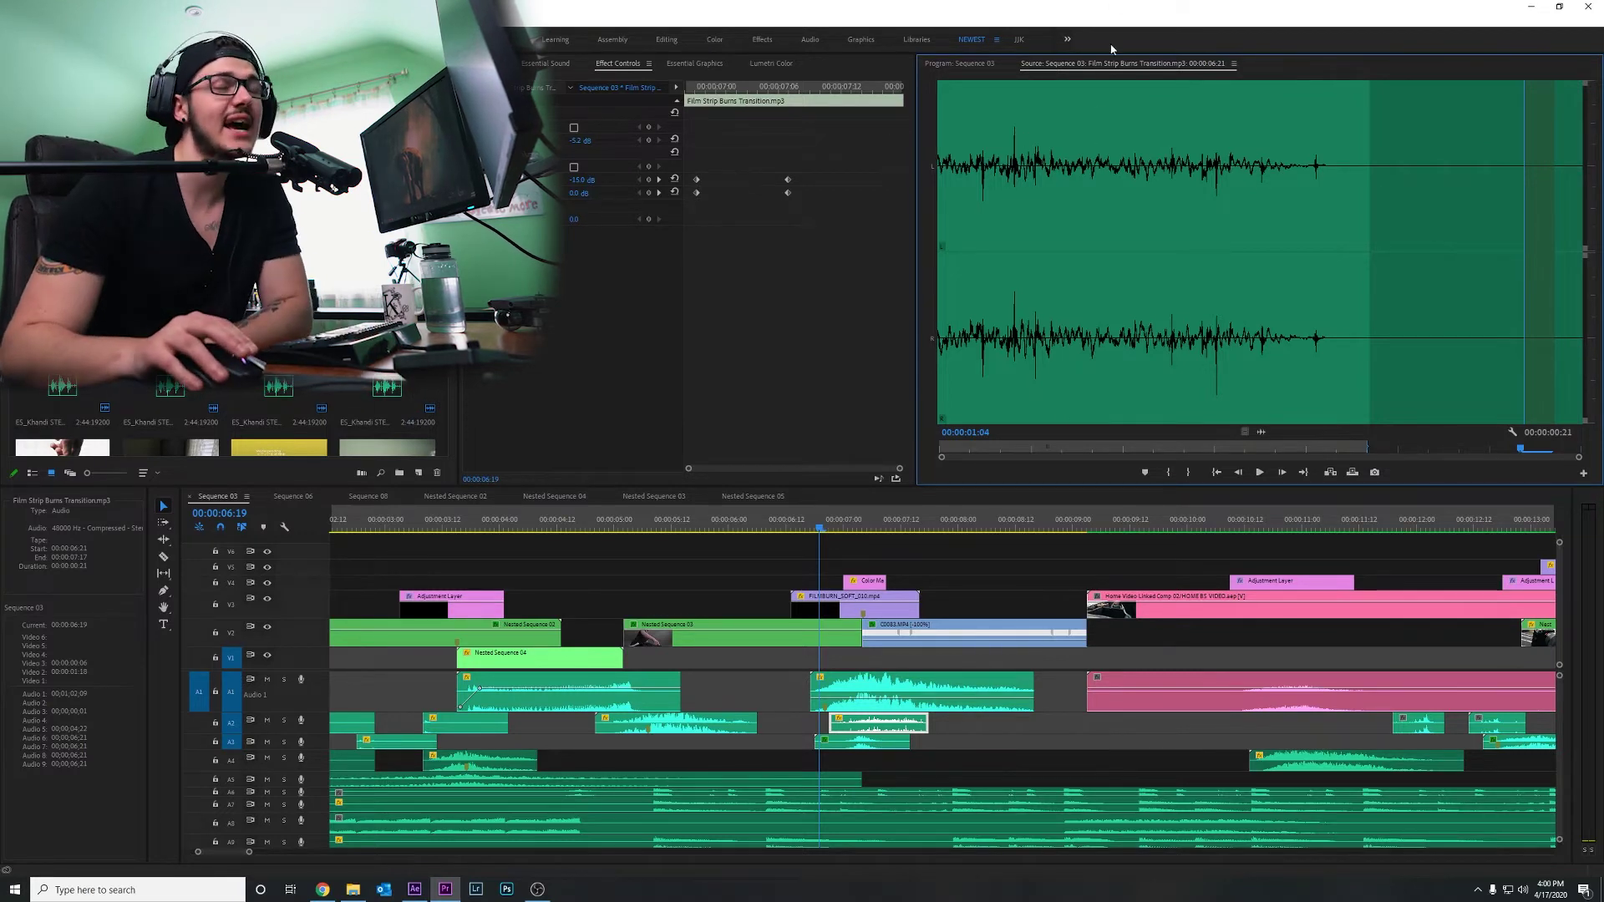
Step: Open ES_Weapon Throw 4 - SFX Producer.mp3 as the source, play it from the start, and return to Sequence 03
double_click(882, 746)
key("Home")
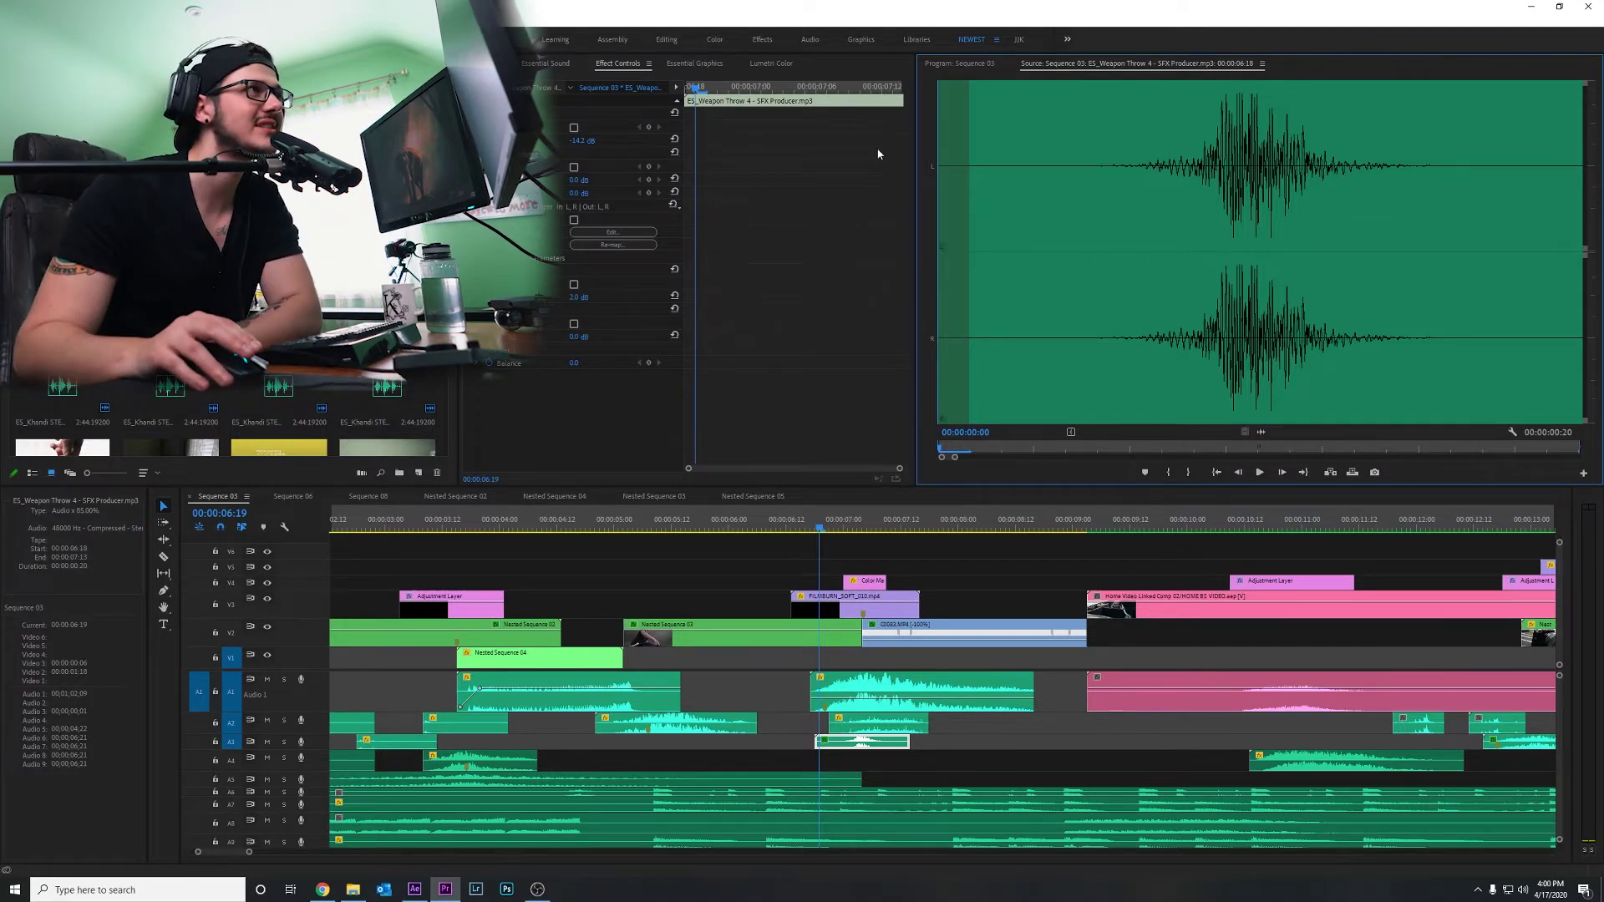
key("space")
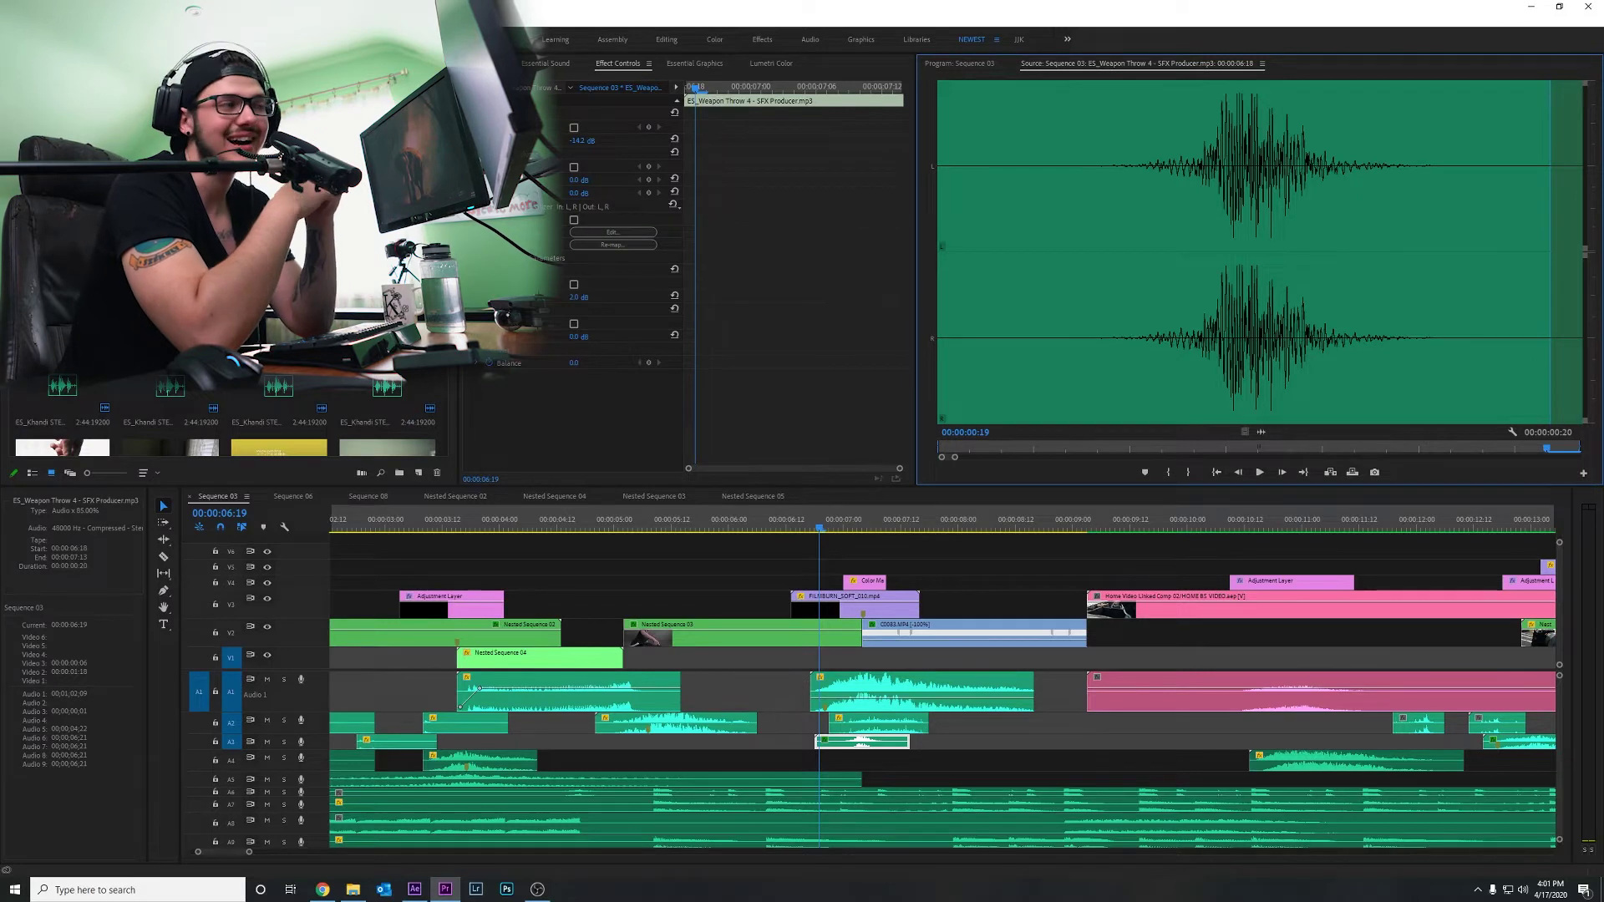
left_click(990, 691)
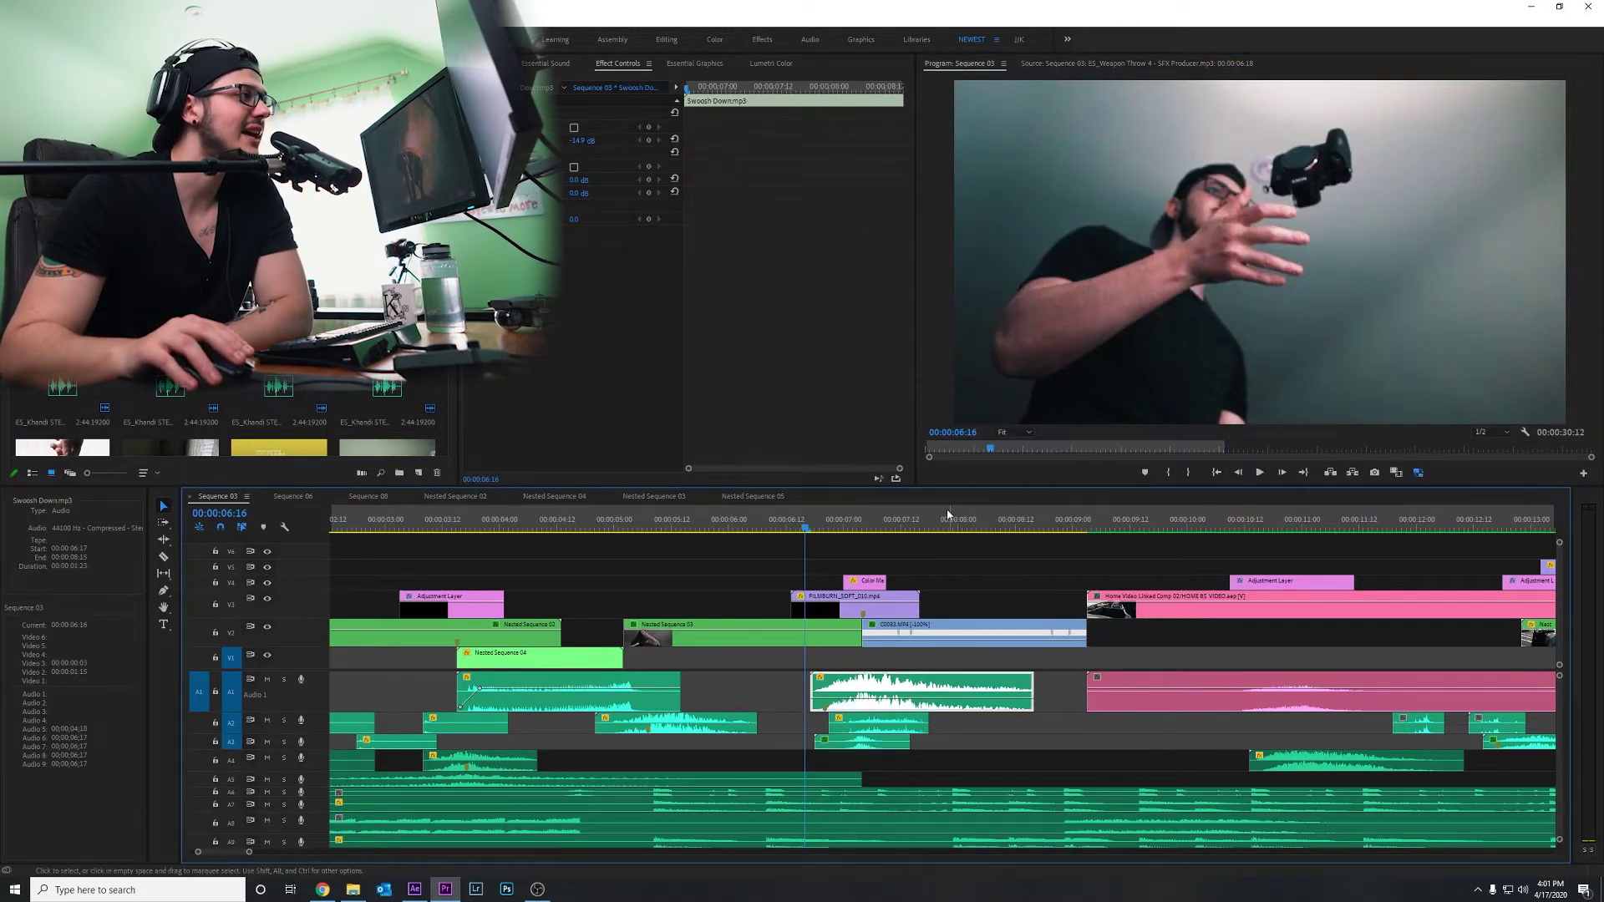
Step: Play Sequence 03 through the film burn transition and scrub back and forth across the speed-ramped C0003.MP4 clip
key("space")
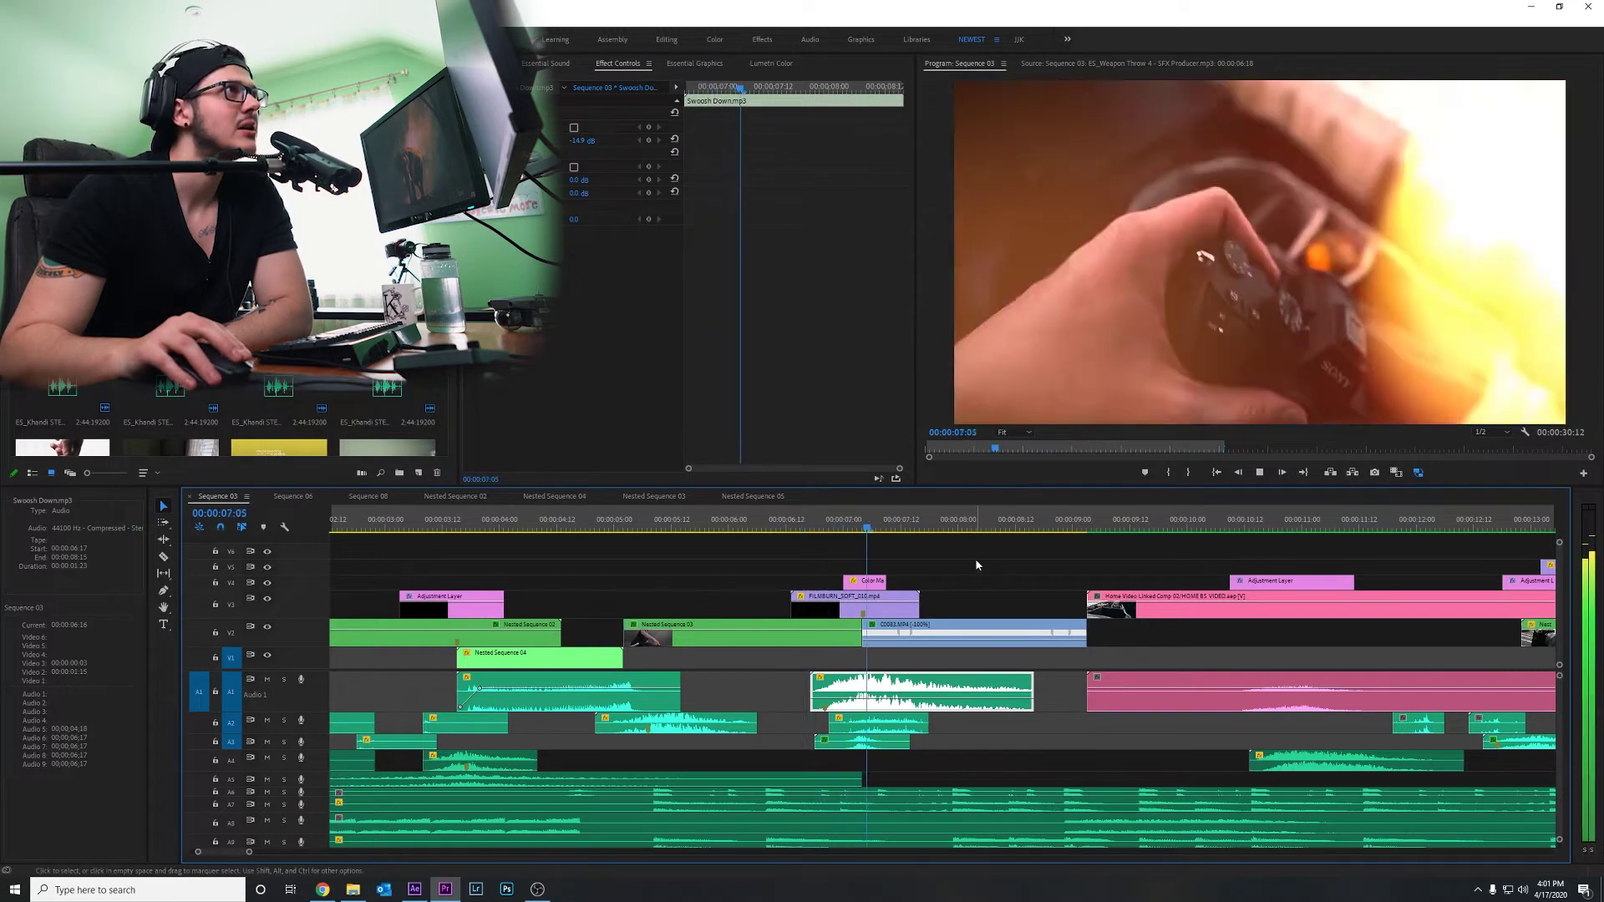
key("space")
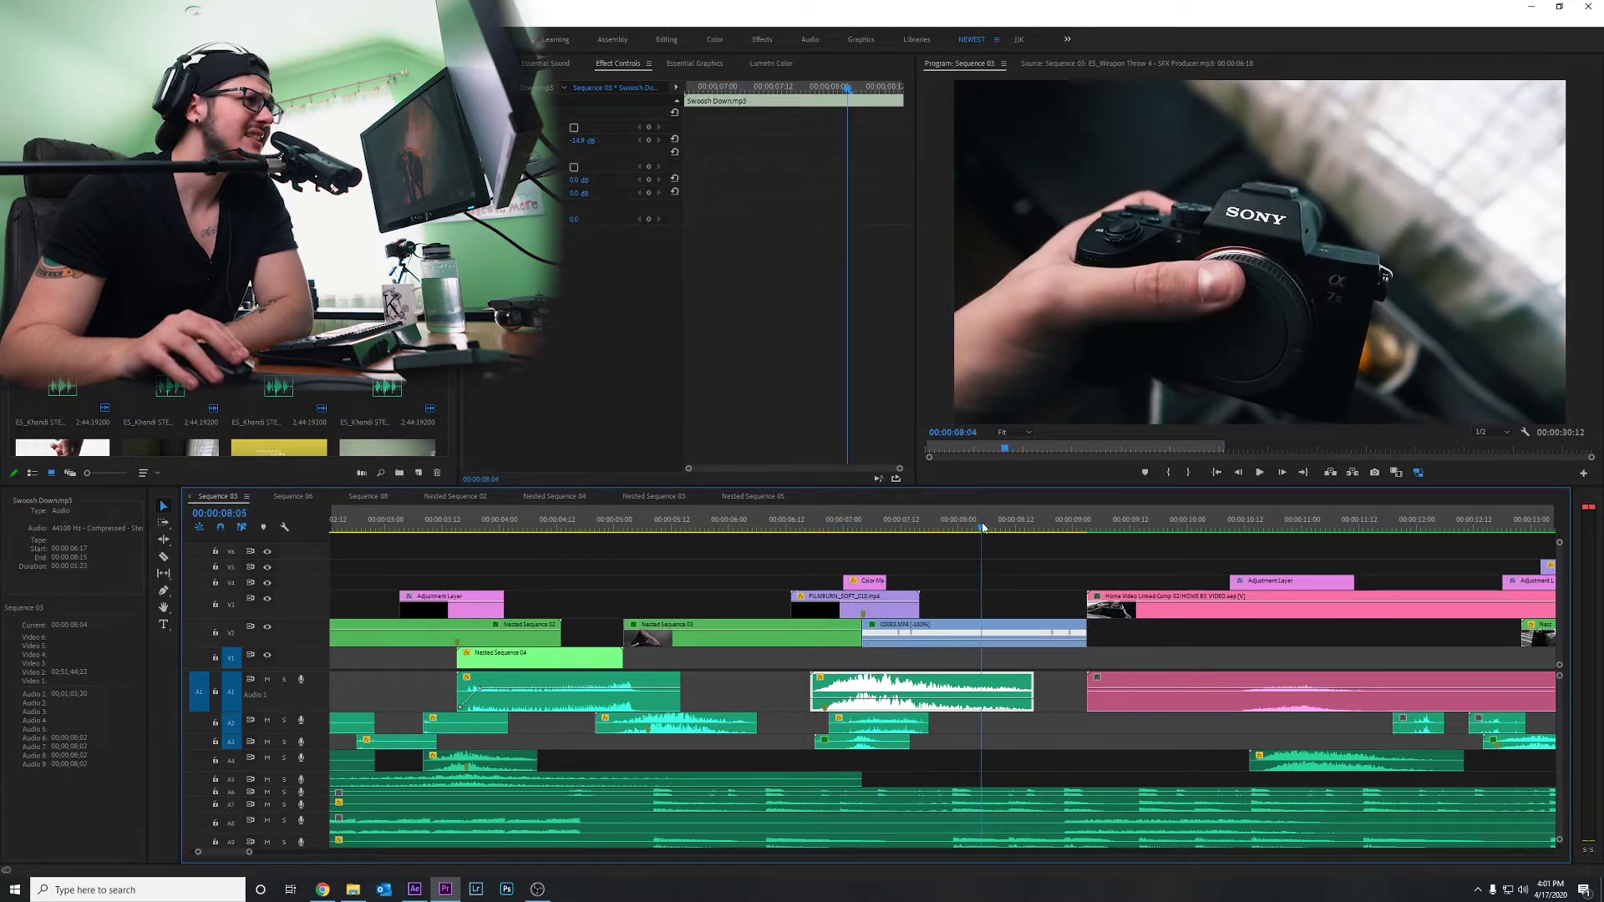
left_click_drag(979, 527, 992, 537)
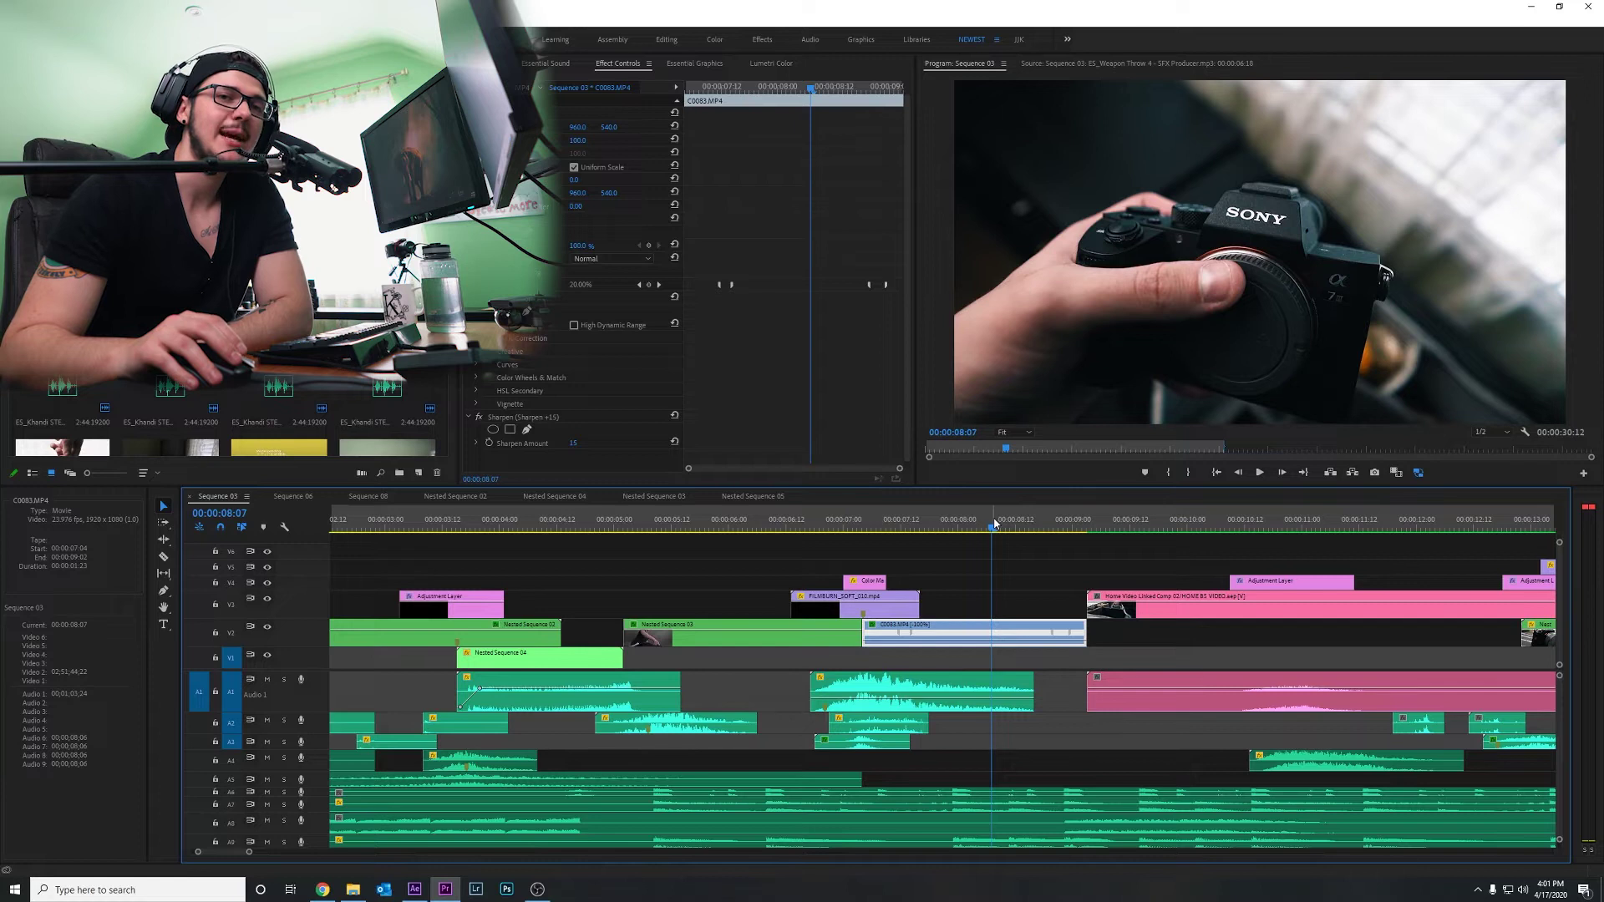
left_click_drag(996, 524, 890, 563)
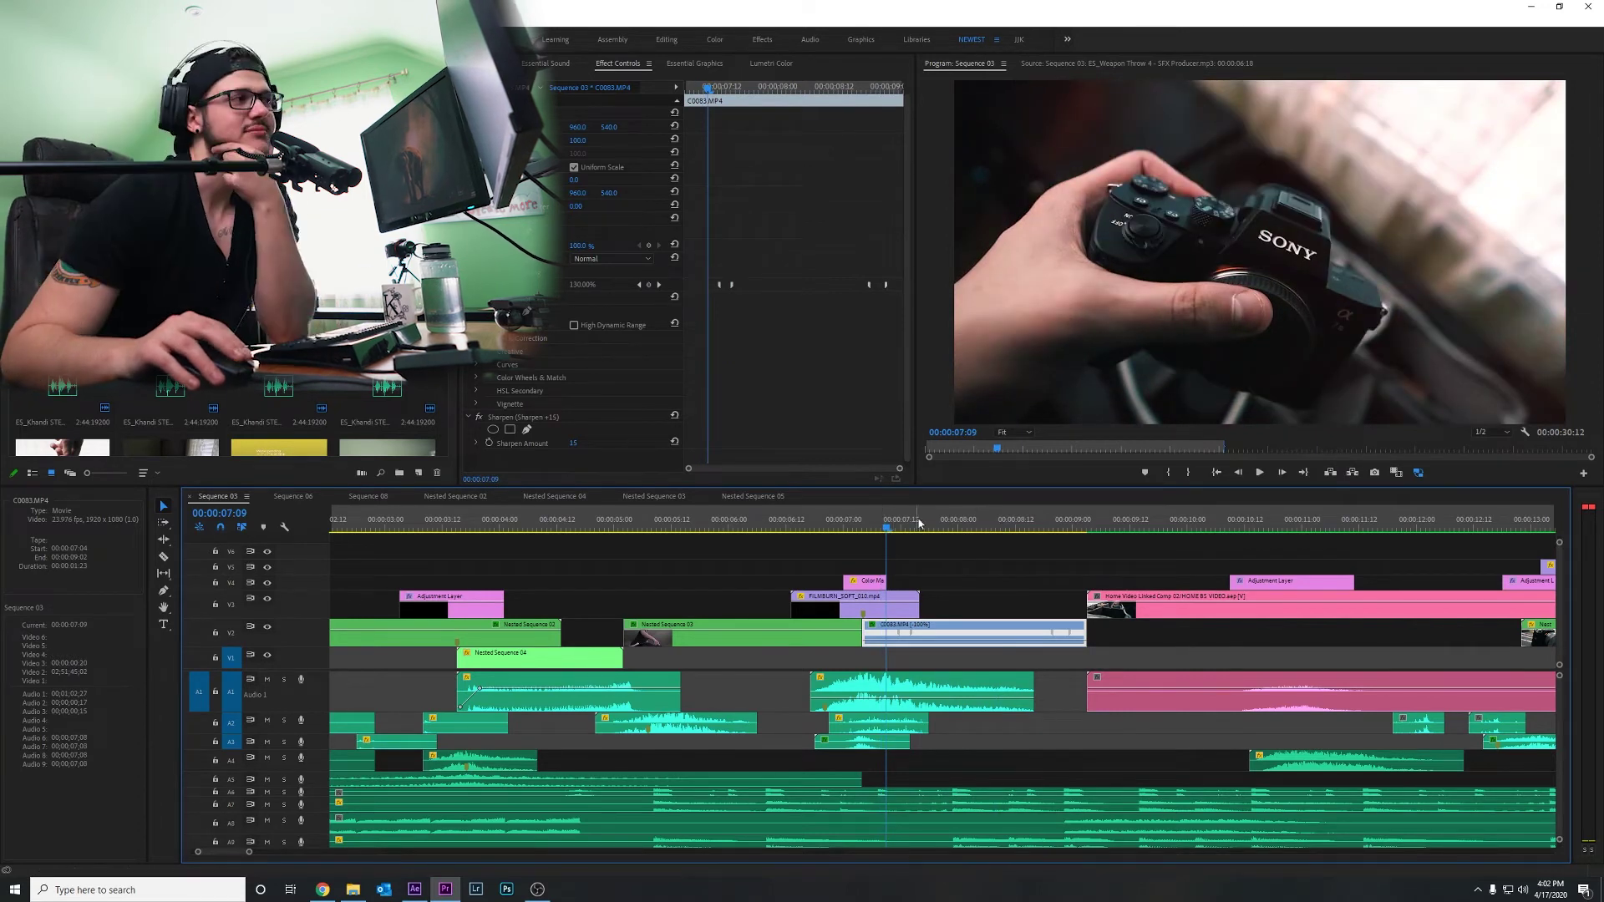
left_click_drag(887, 535, 977, 565)
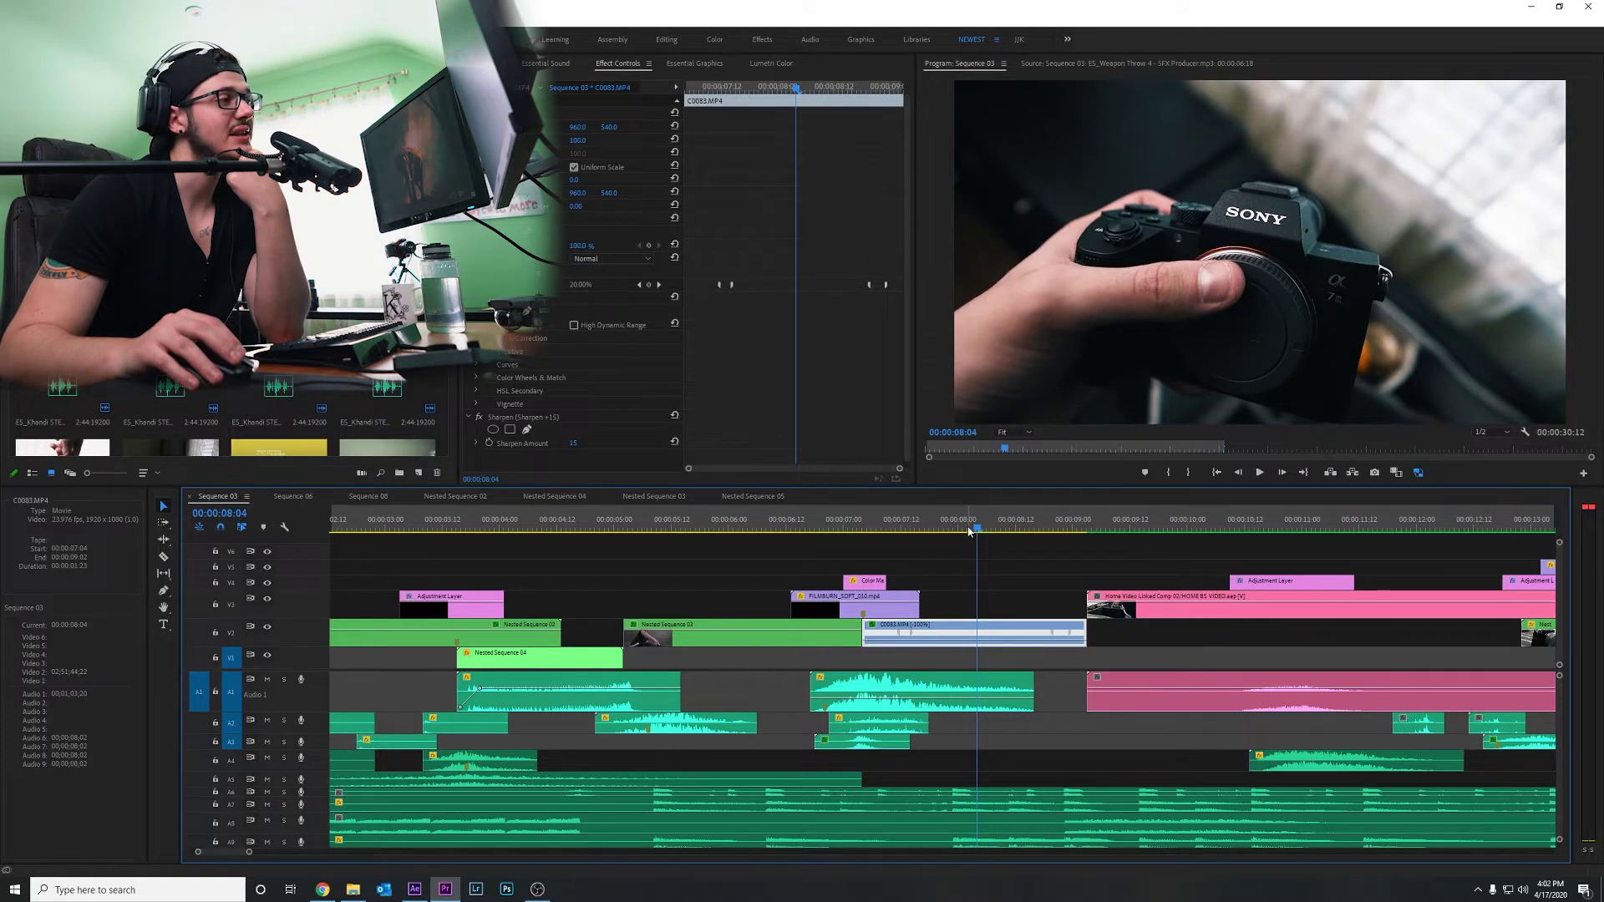
left_click_drag(978, 531, 1038, 535)
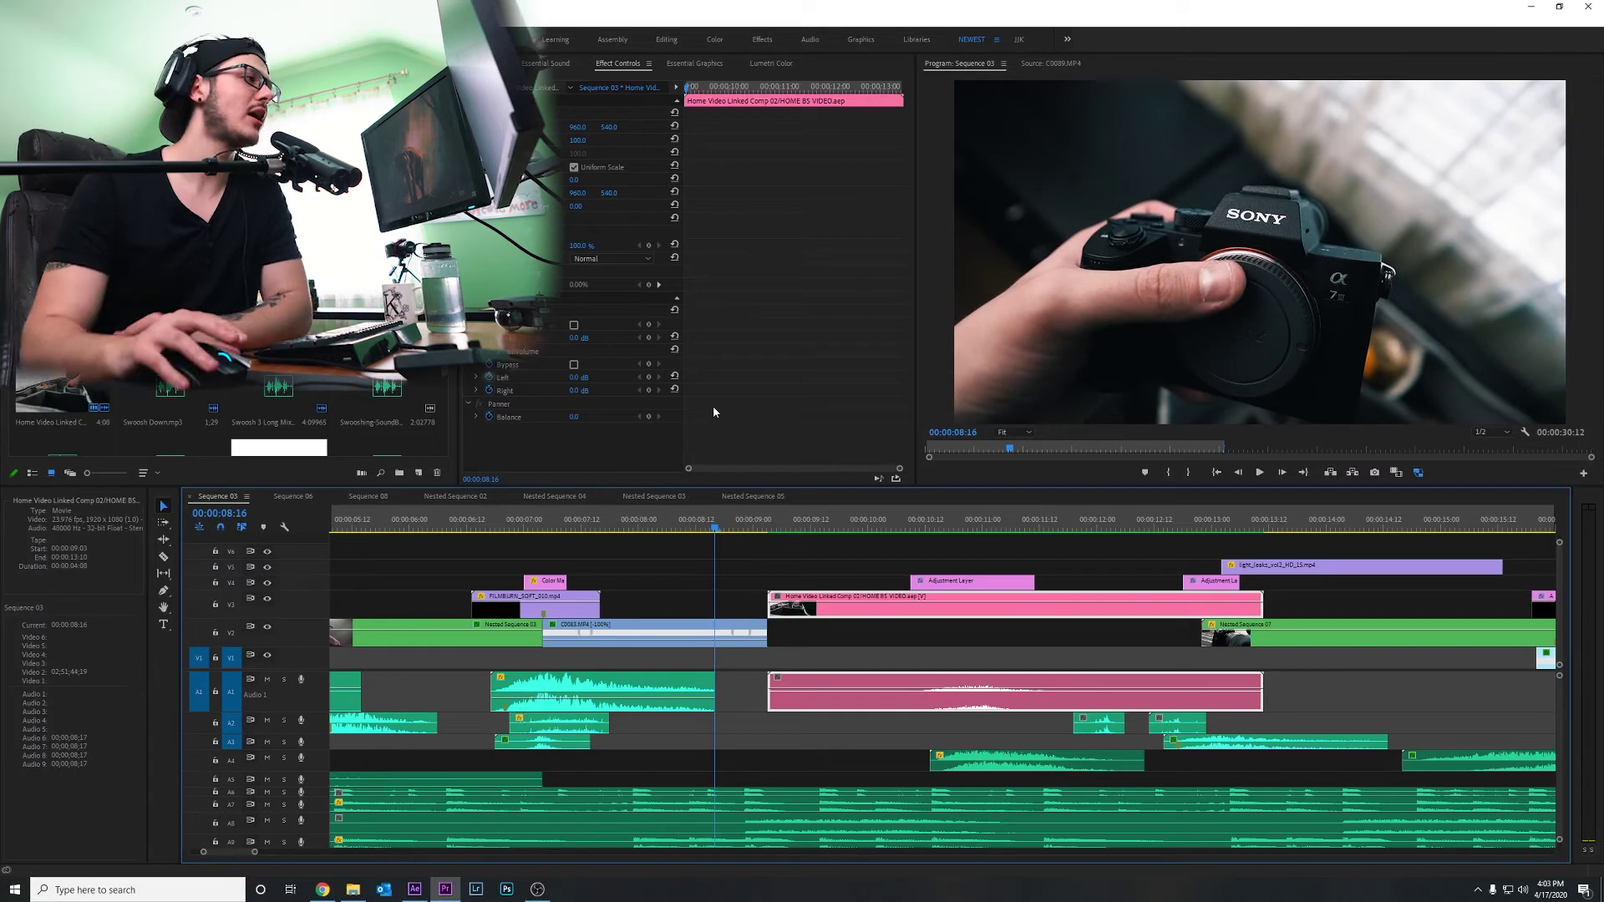
Step: Scrub the Home Video Linked Comp 02 clip and examine its After Effects composition around the cut between Nested Sequence 09 and Nested Sequence 06
left_click_drag(772, 549, 906, 547)
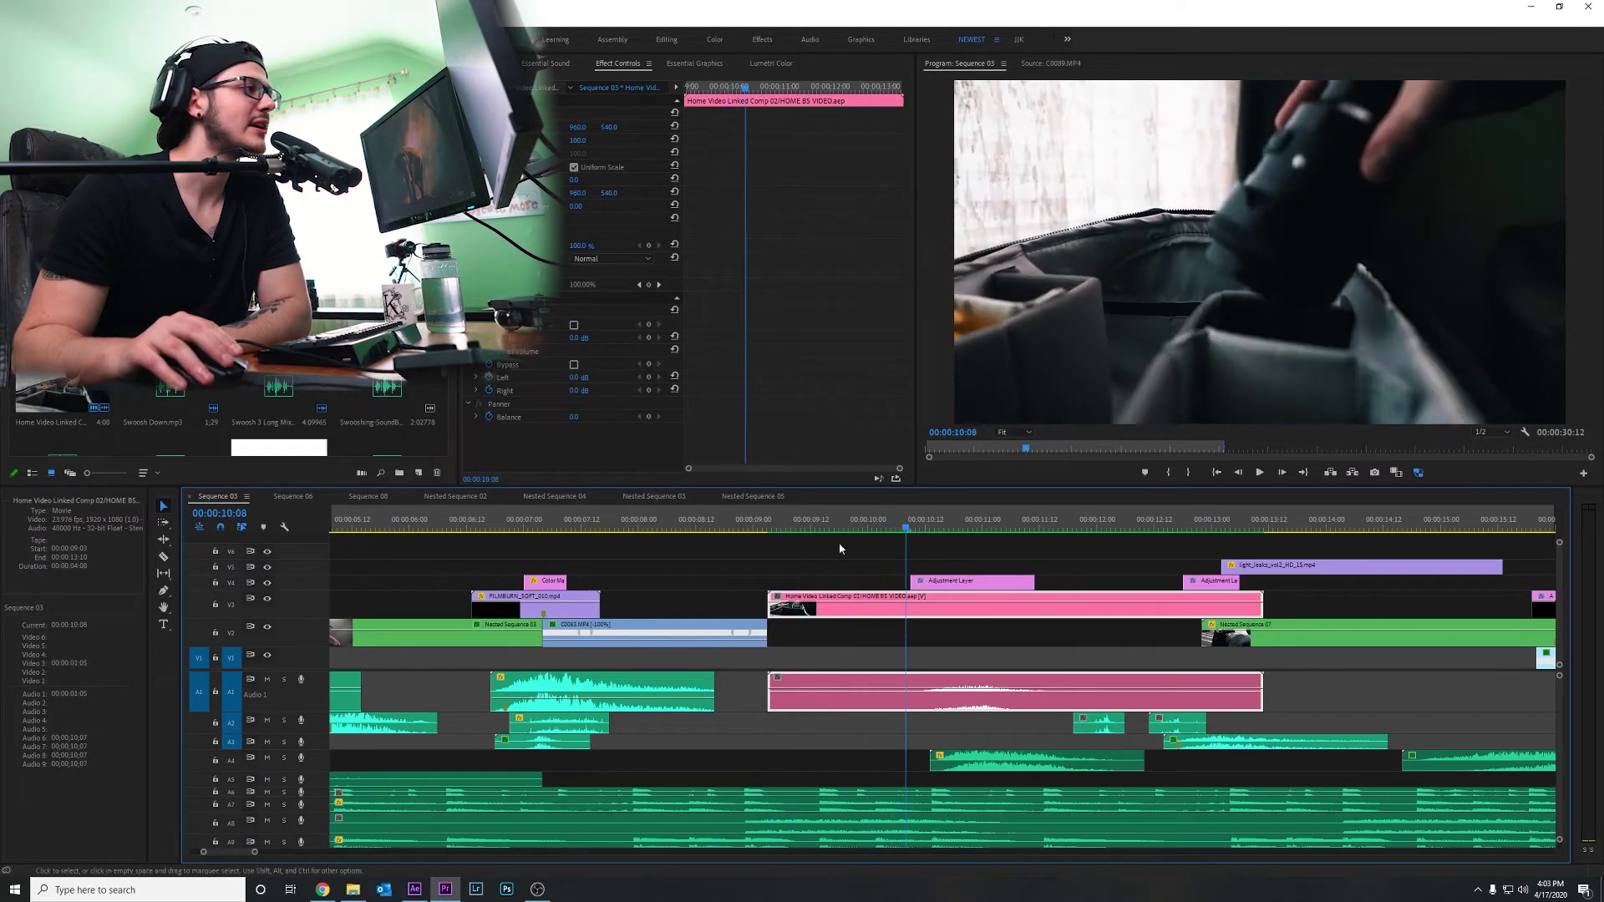
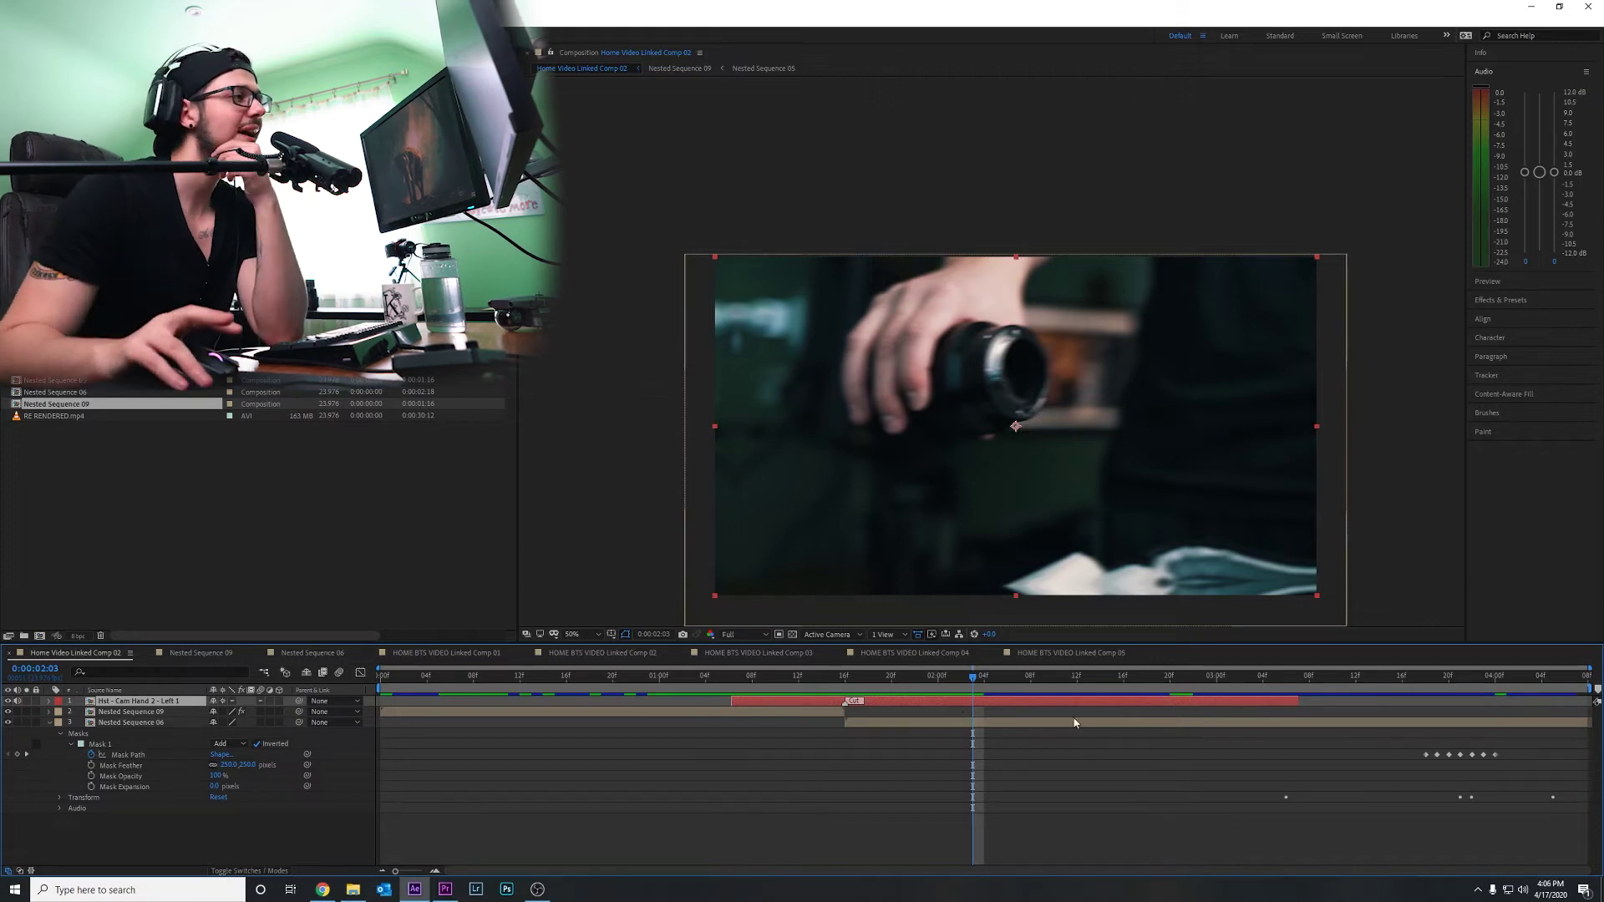
left_click_drag(836, 669, 867, 710)
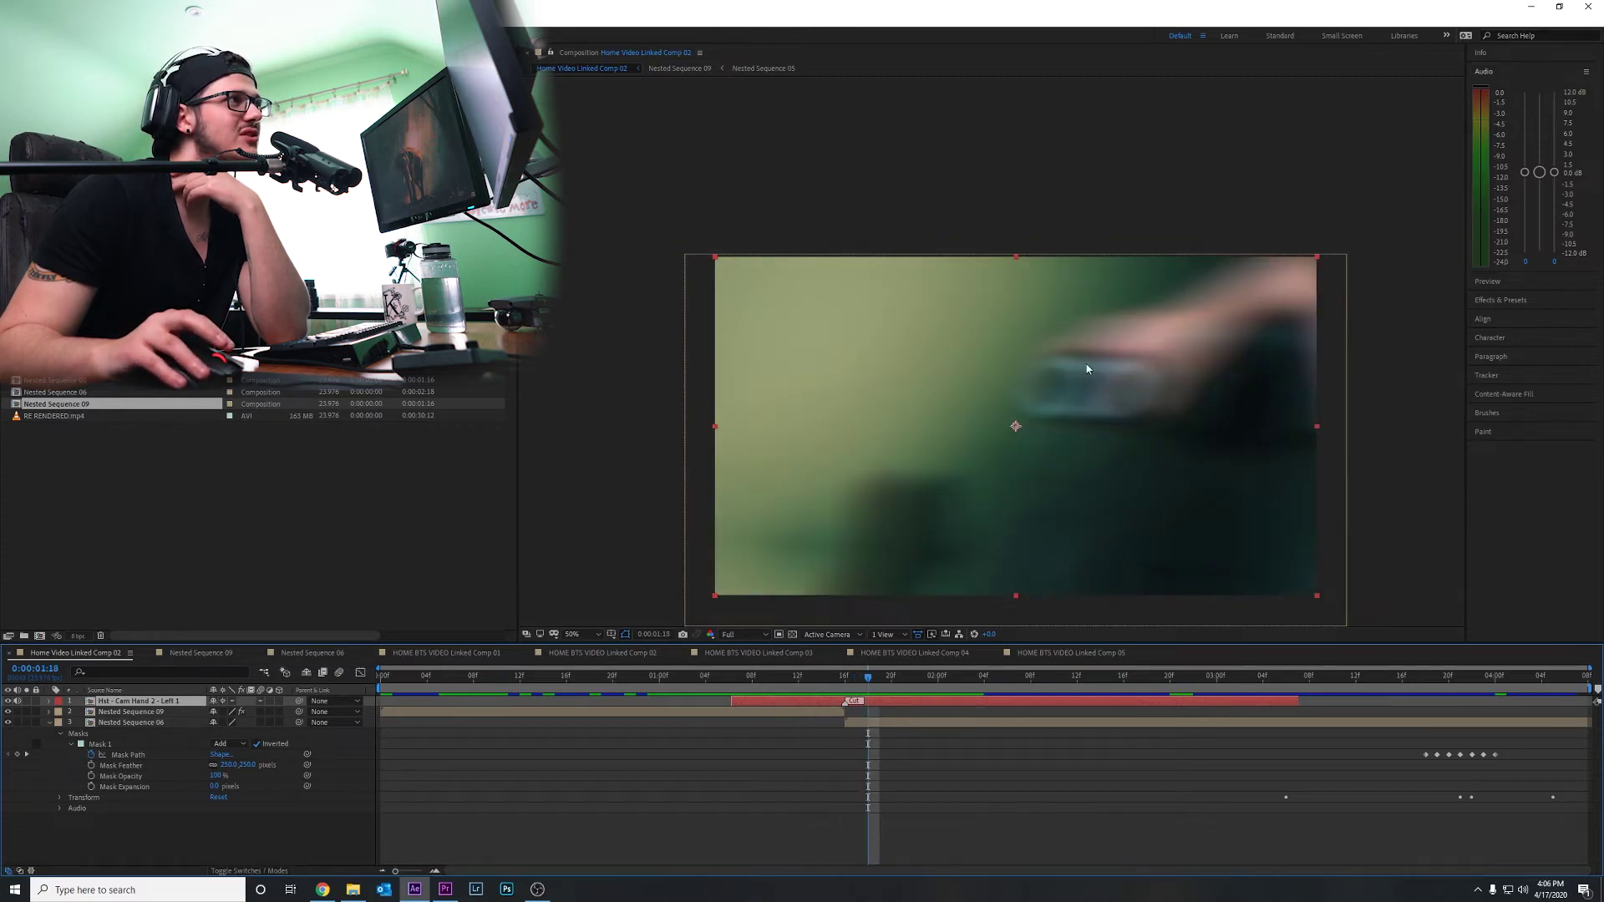
left_click_drag(863, 687, 878, 750)
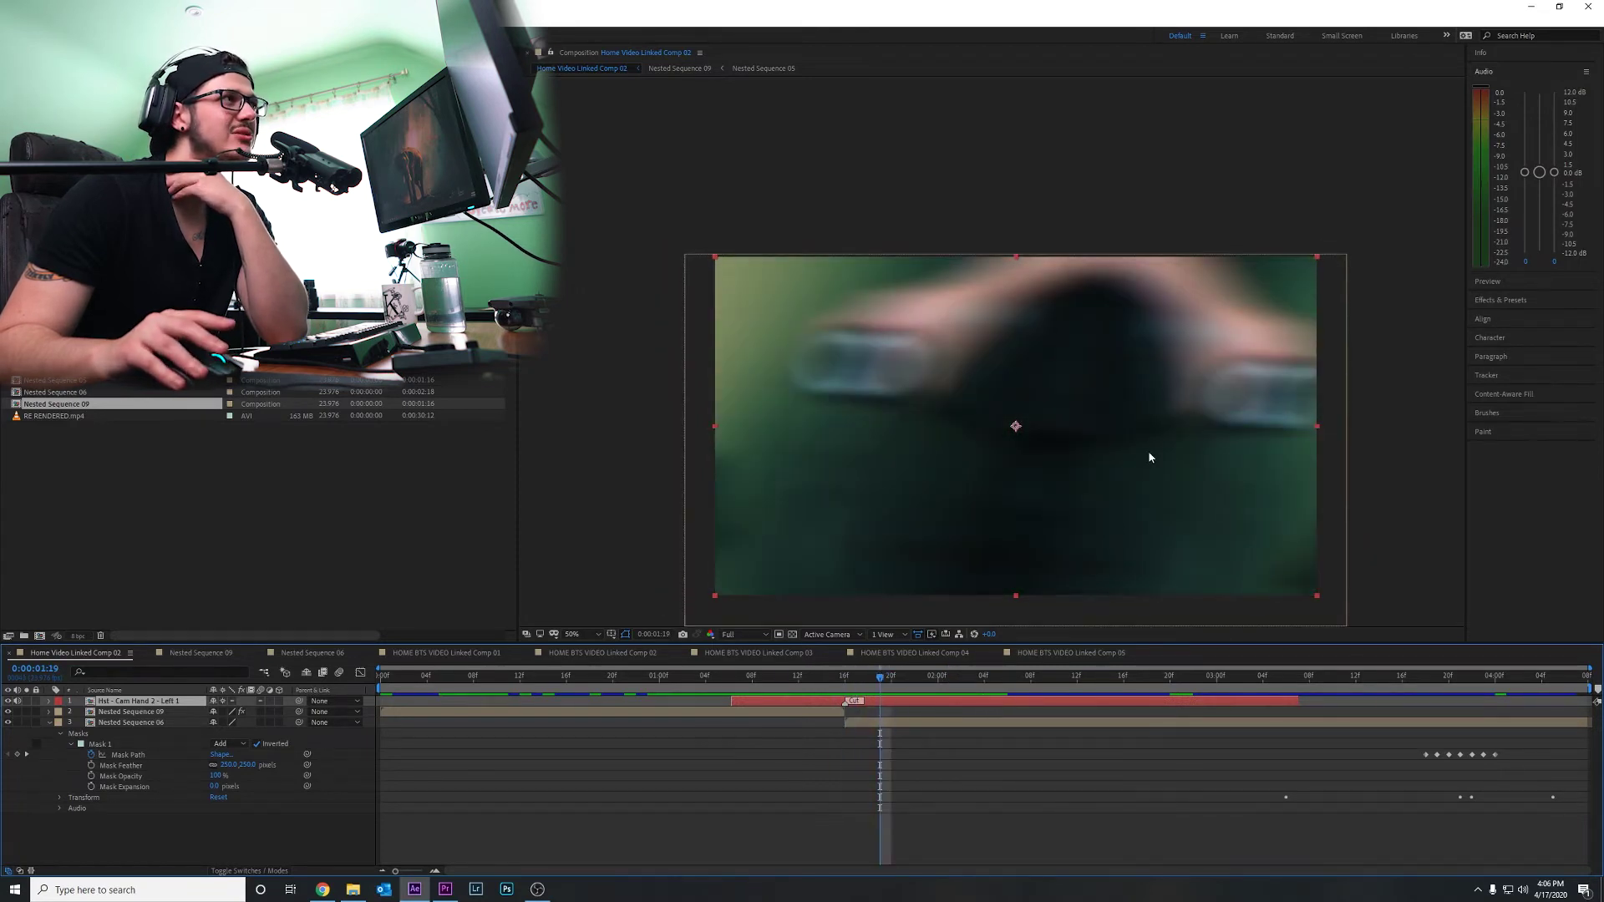
Step: Switch back to Premiere Pro and return the playhead to 00:00:10:11, just before the linked comp's transition in Sequence 03
key("alt+Tab")
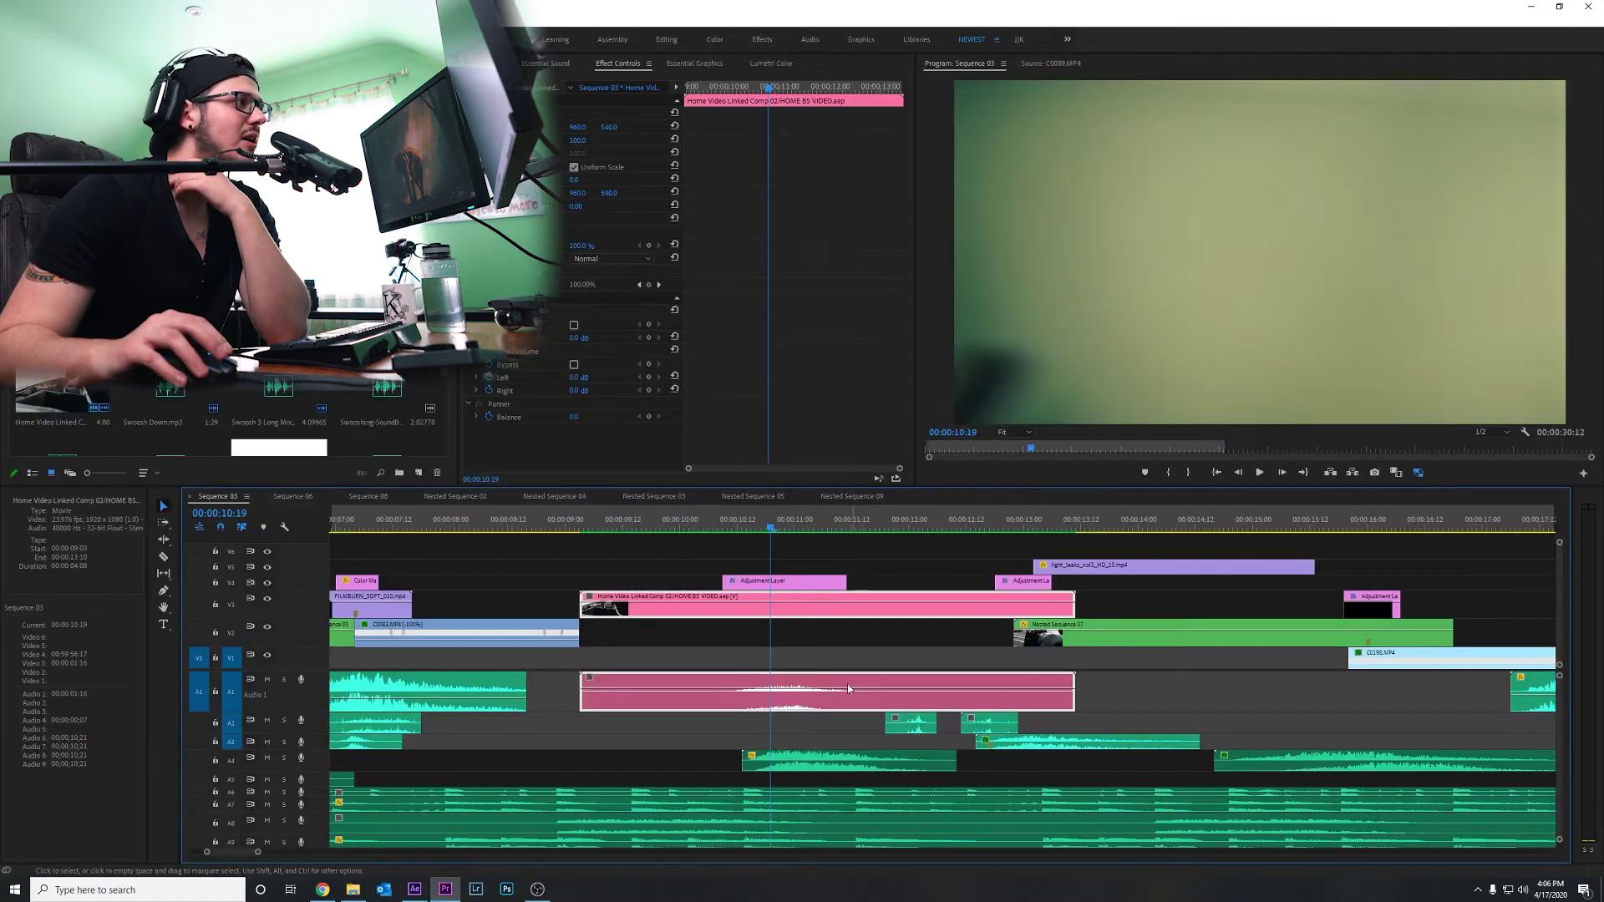
left_click_drag(767, 529, 733, 529)
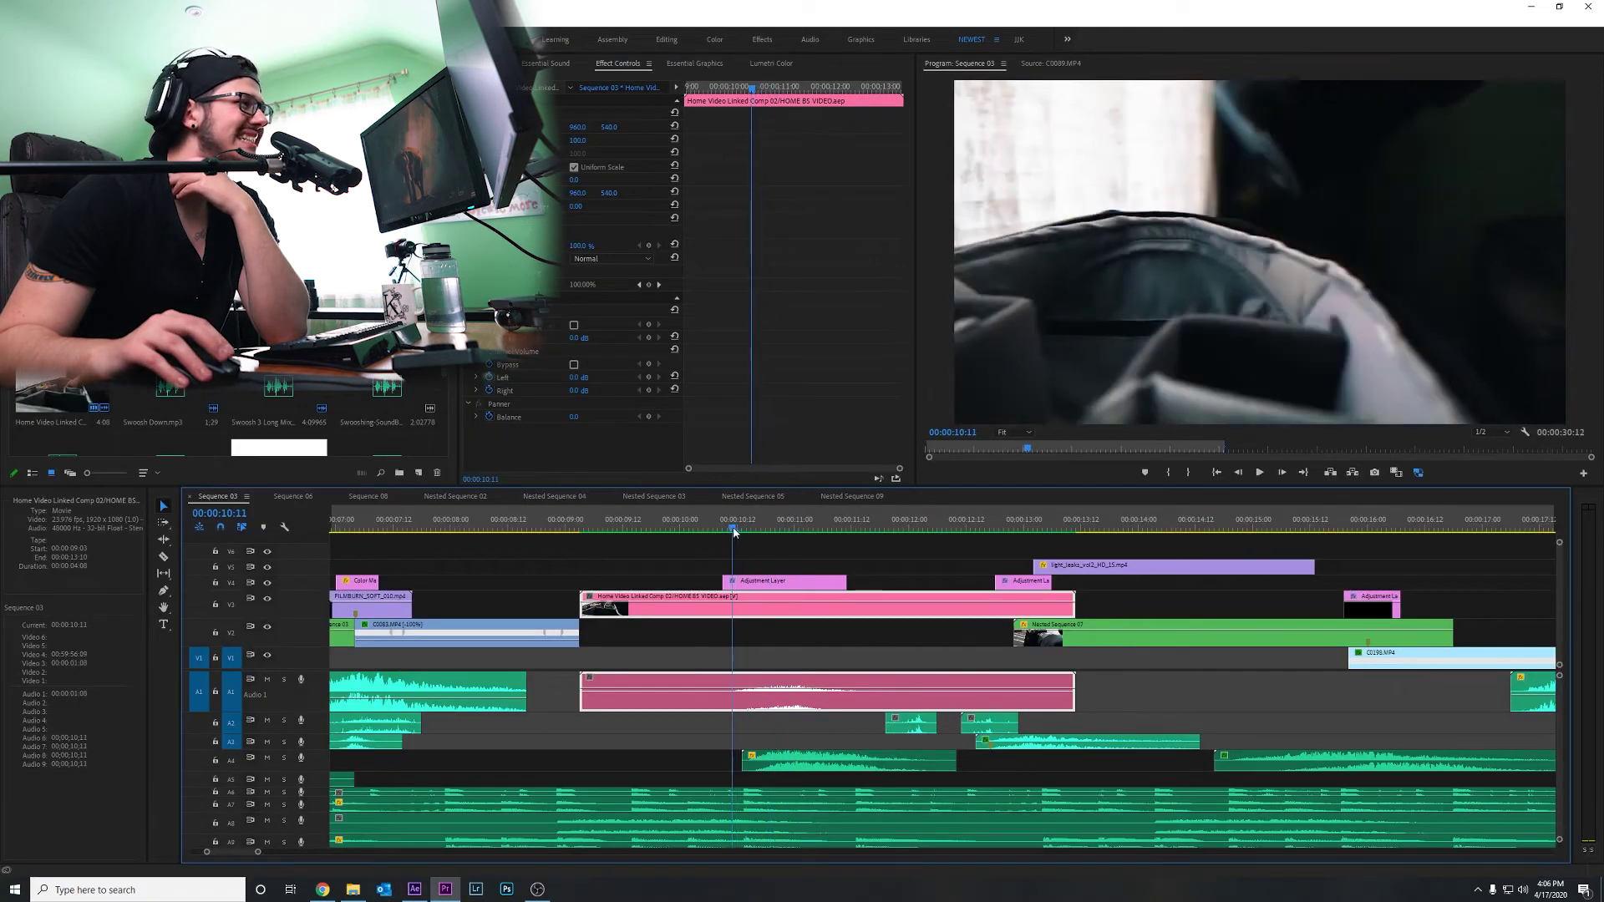
left_click(786, 728)
left_click(786, 685)
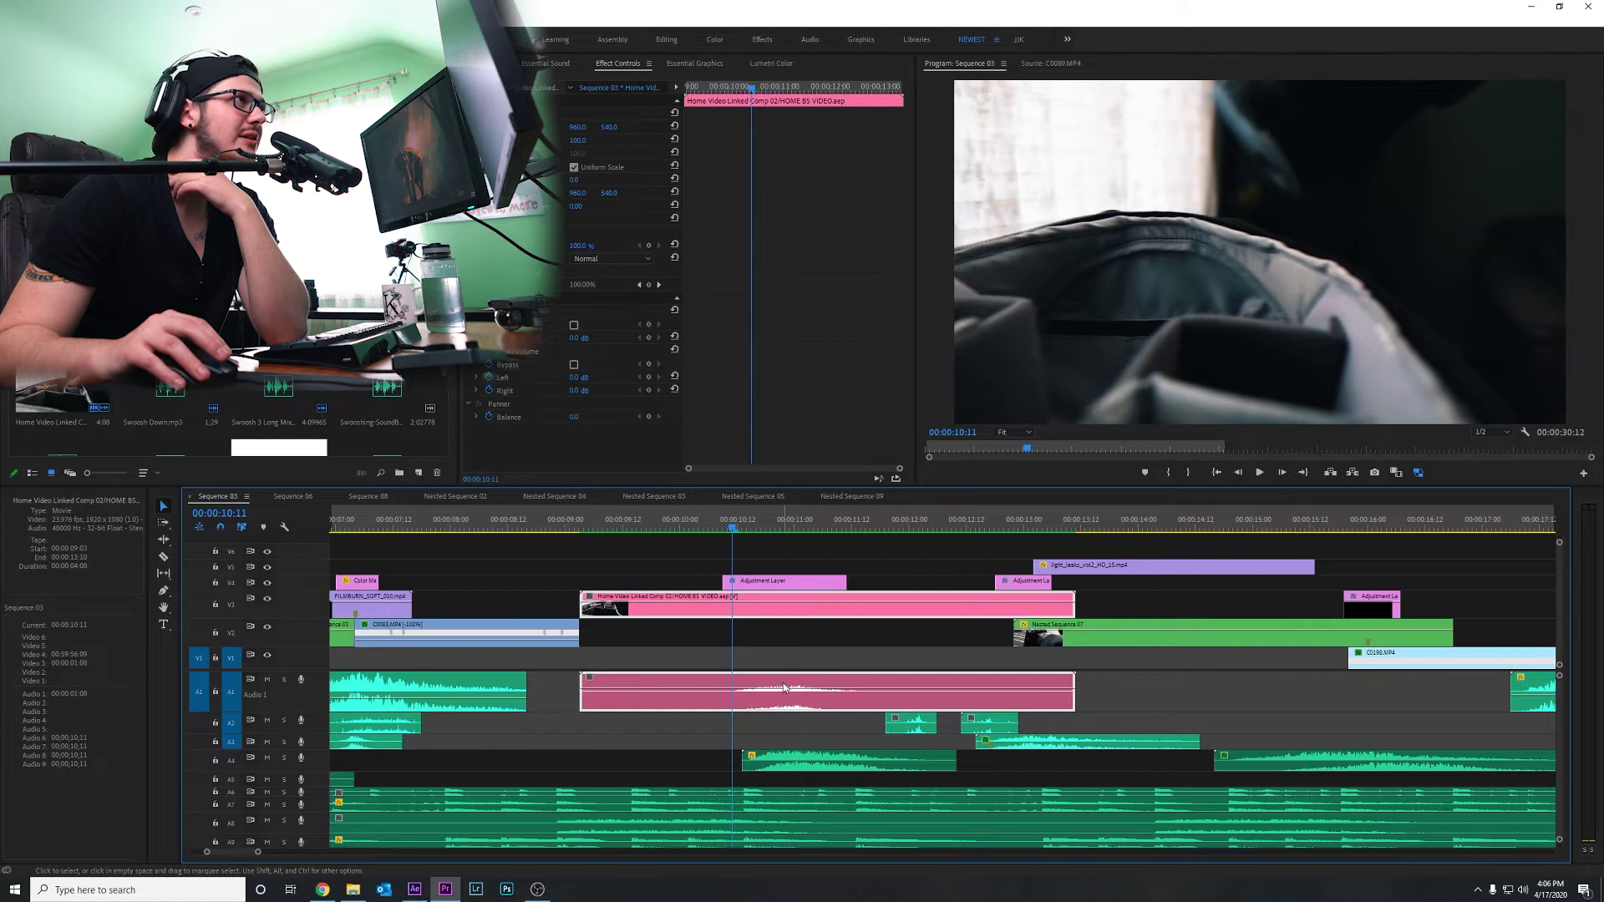
Step: Open the Home Video Linked Comp 02 clip as the source and play it through its transition
double_click(792, 672)
left_click(1120, 449)
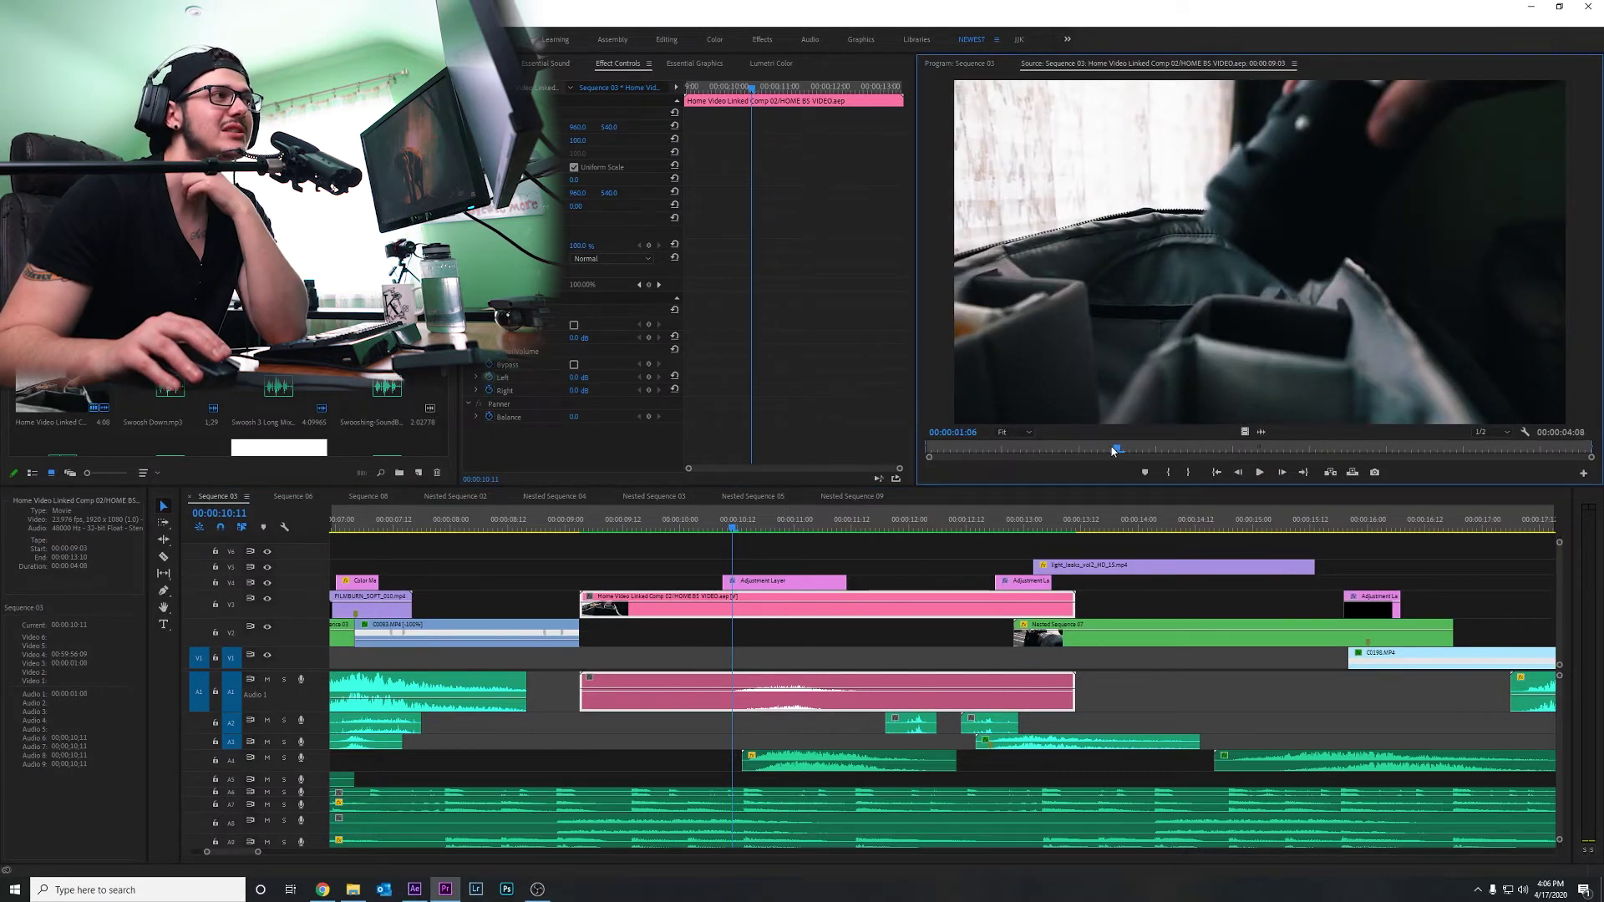
key("space")
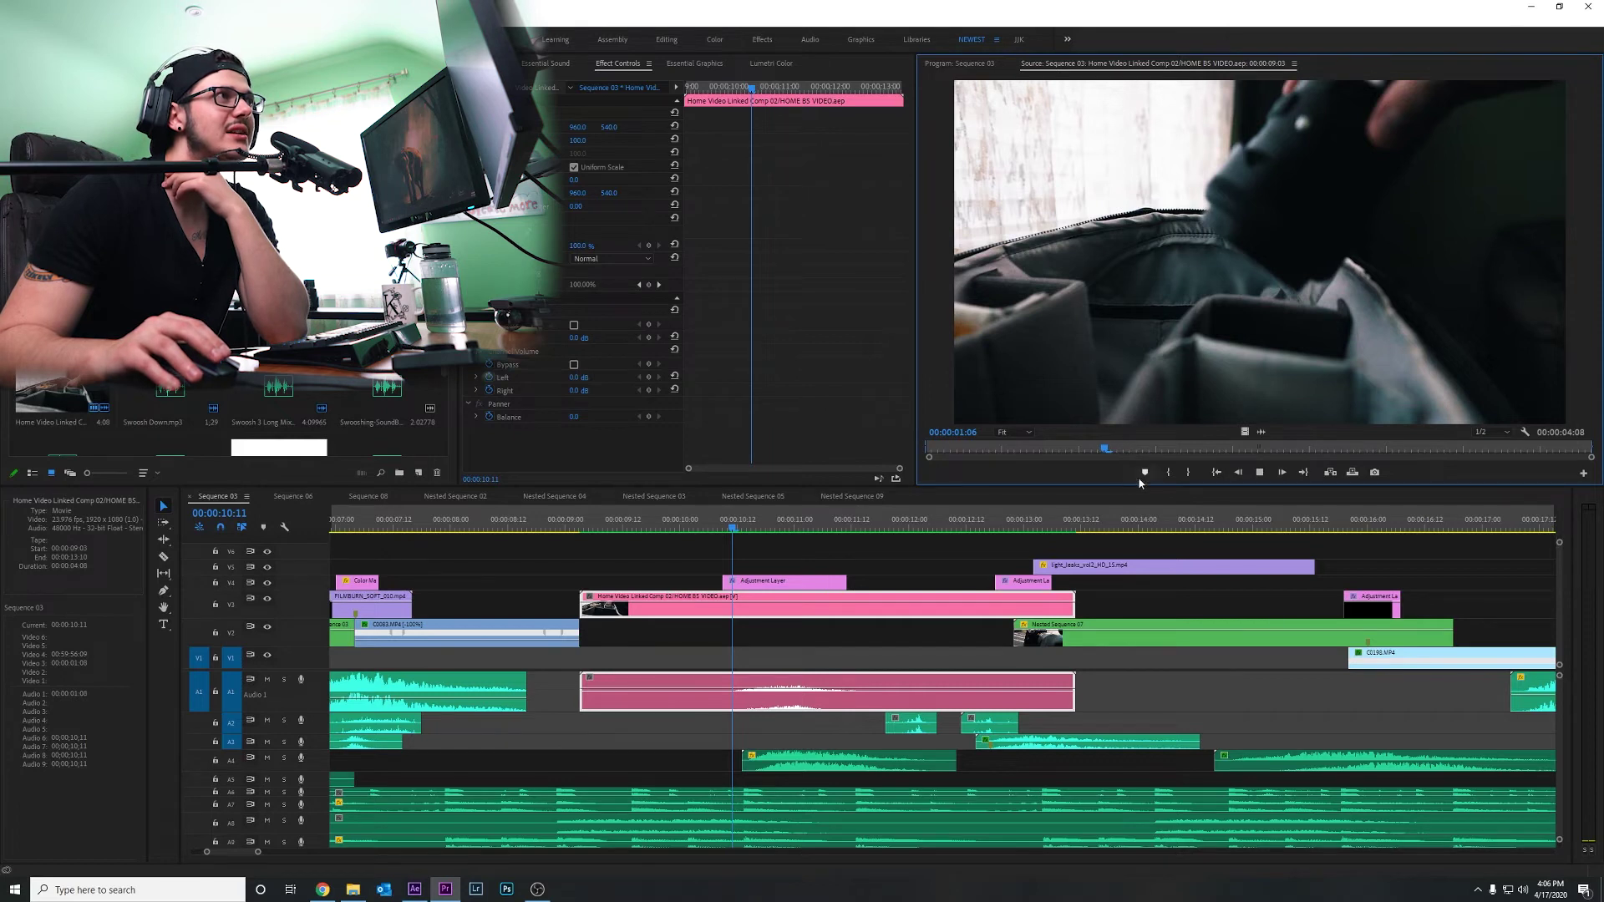
left_click(1150, 449)
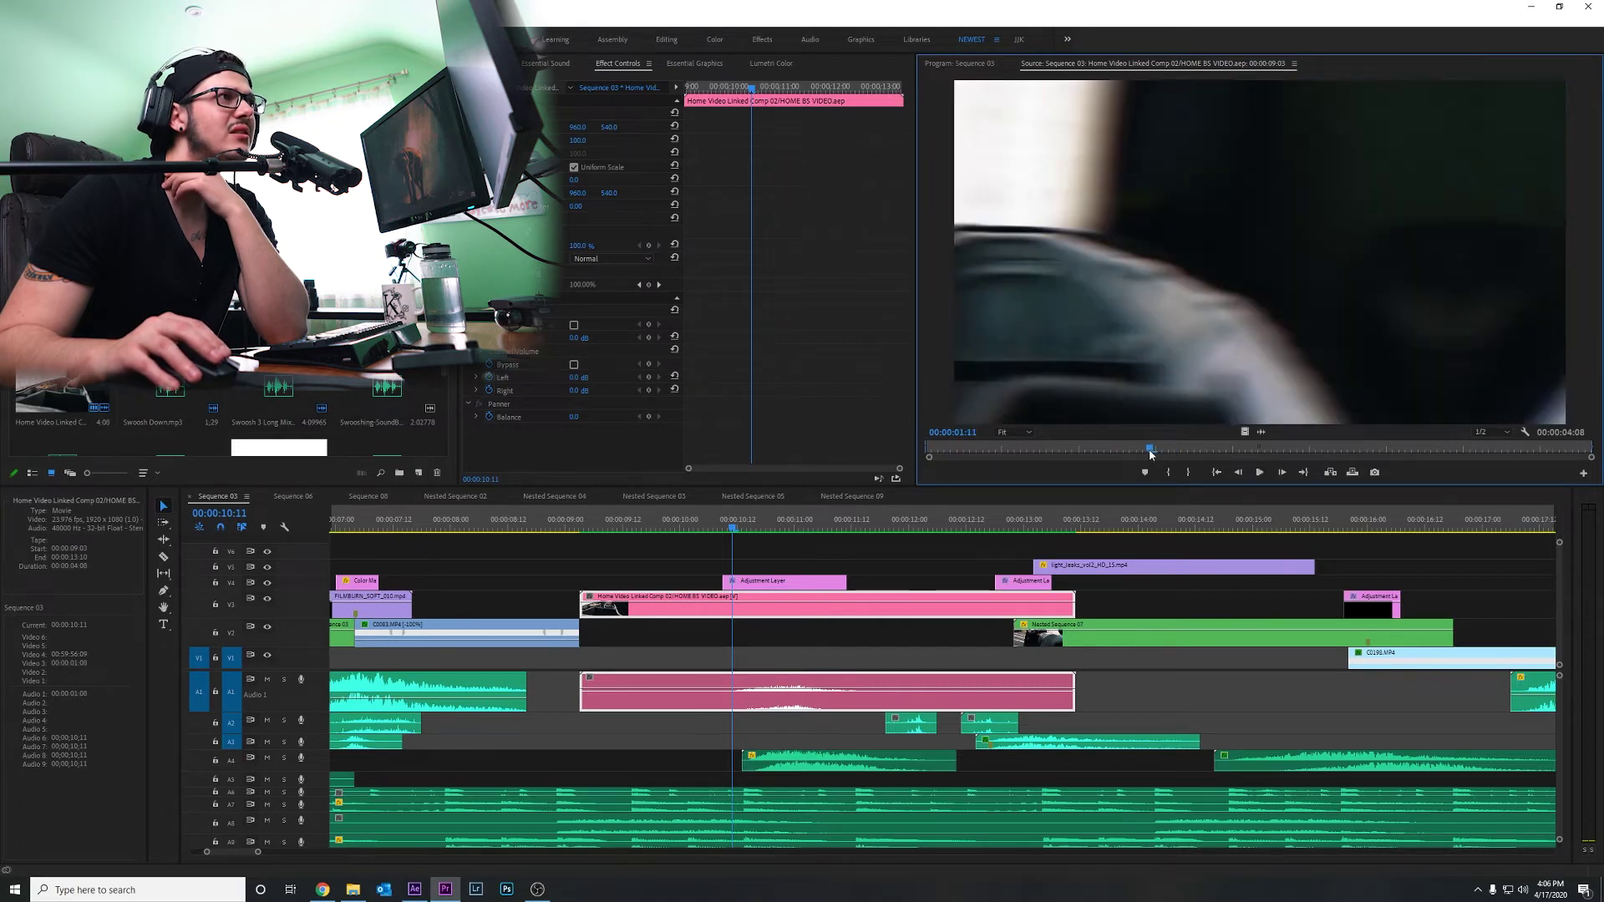
key("space")
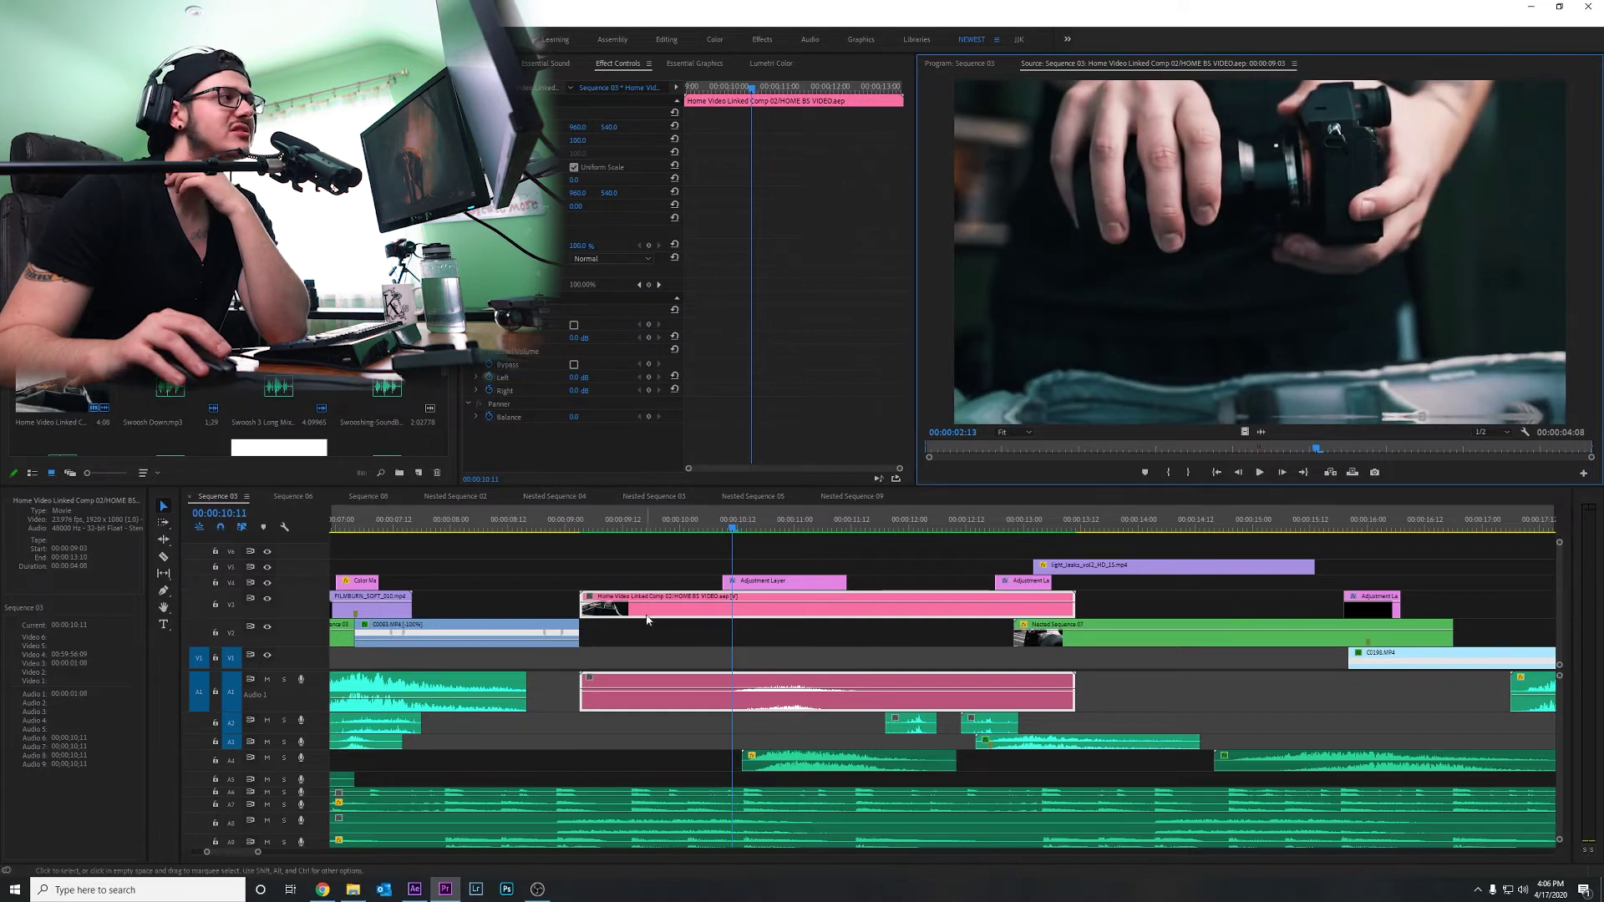
Step: Open the Whoosh Sounds 1.mp3 clip as the source and play the sound effect
double_click(844, 760)
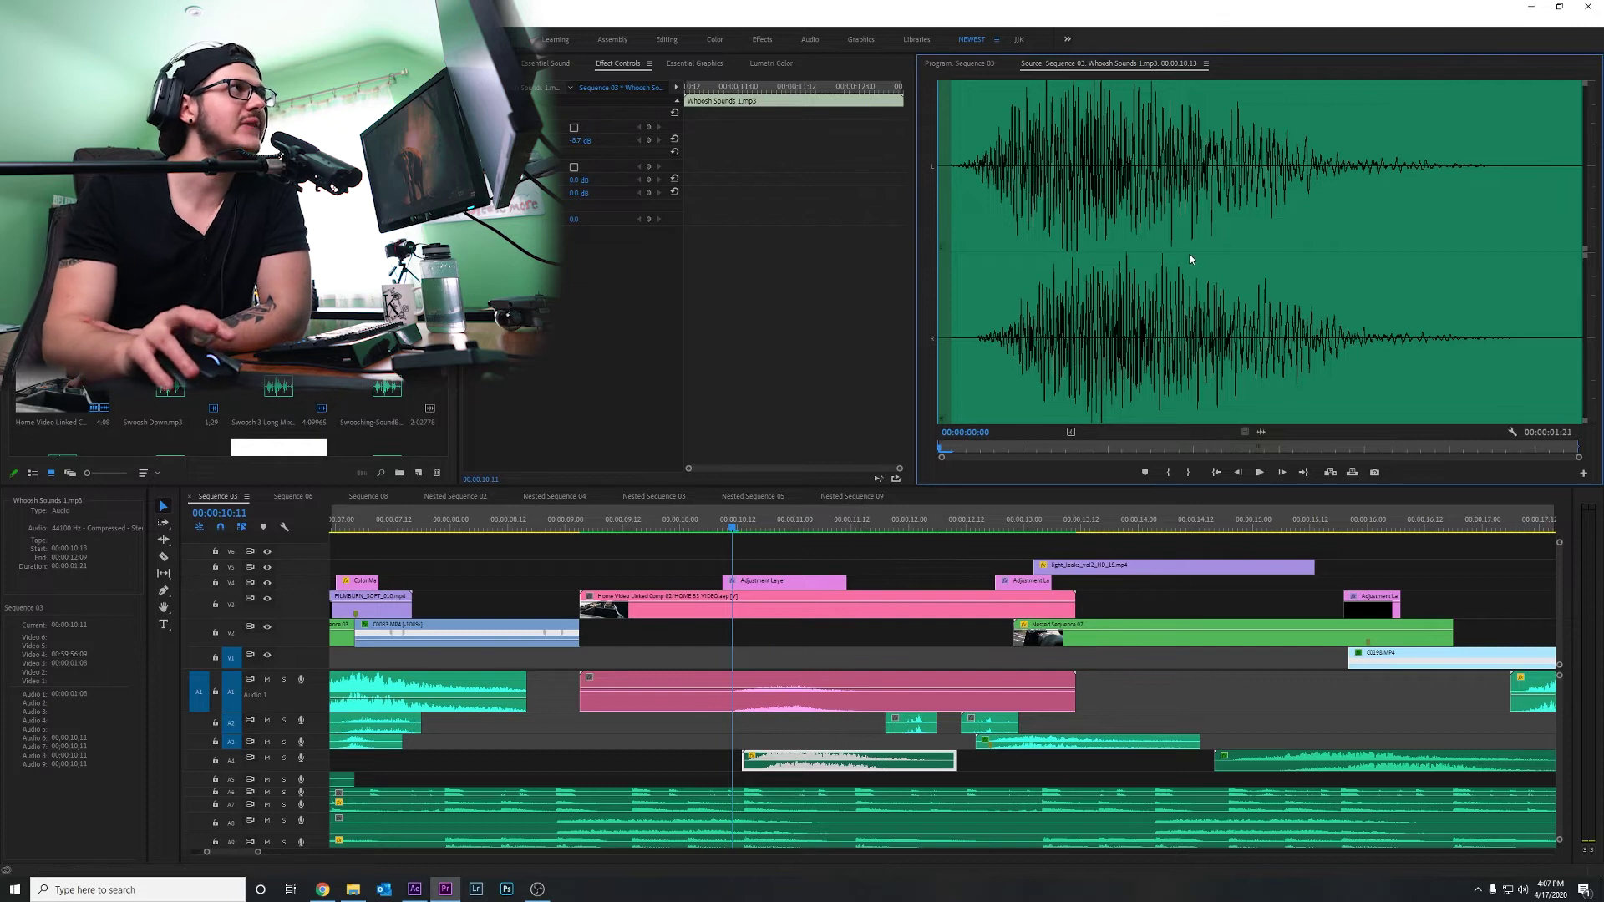
key("space")
key("space")
Step: Check the speed and duration settings of the Whoosh Sounds 1.mp3 clip without changing them
right_click(784, 761)
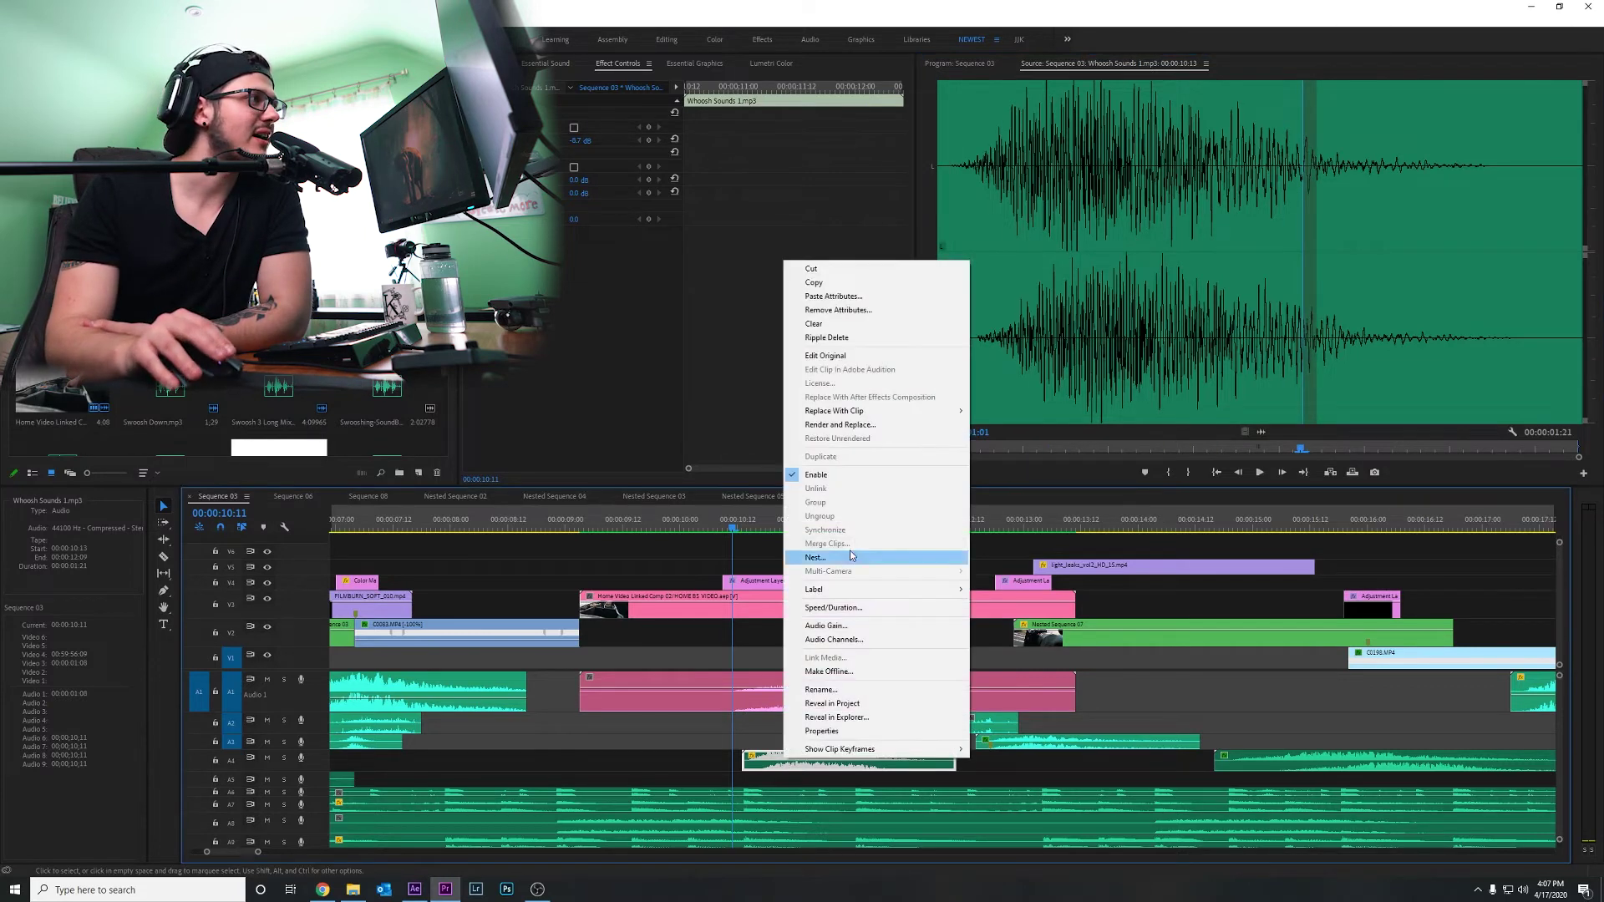
left_click(874, 608)
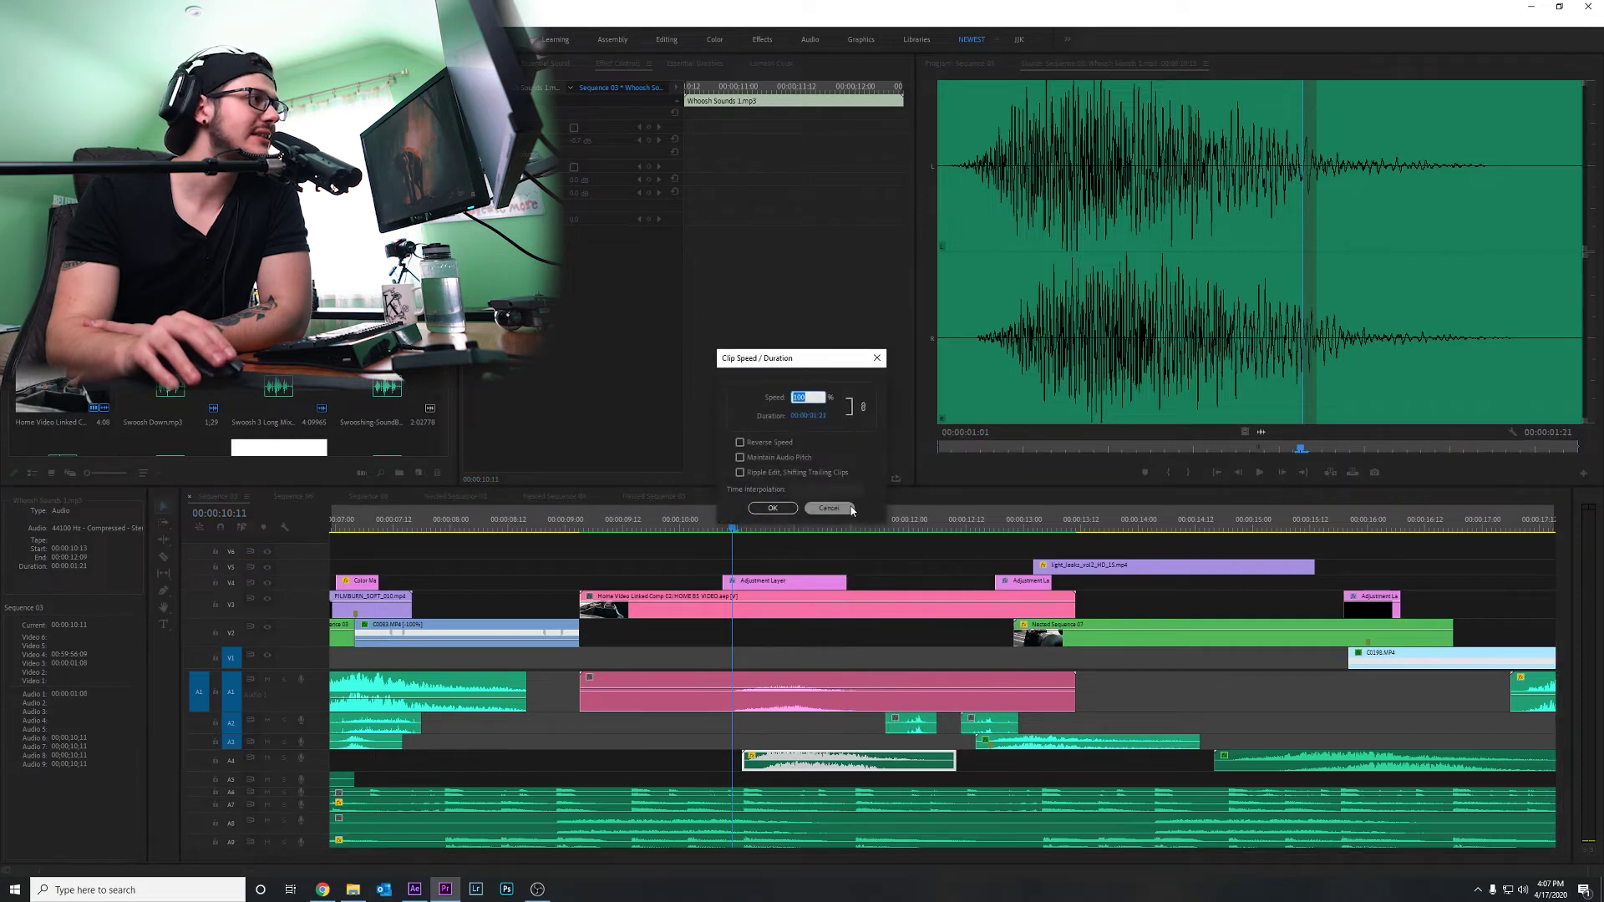
left_click(828, 508)
left_click(879, 580)
Step: Play the linked comp's transition with its sound from 00:00:10:08 and inspect the Whoosh Sounds 1.mp3 clip's audio settings
left_click_drag(754, 532, 792, 537)
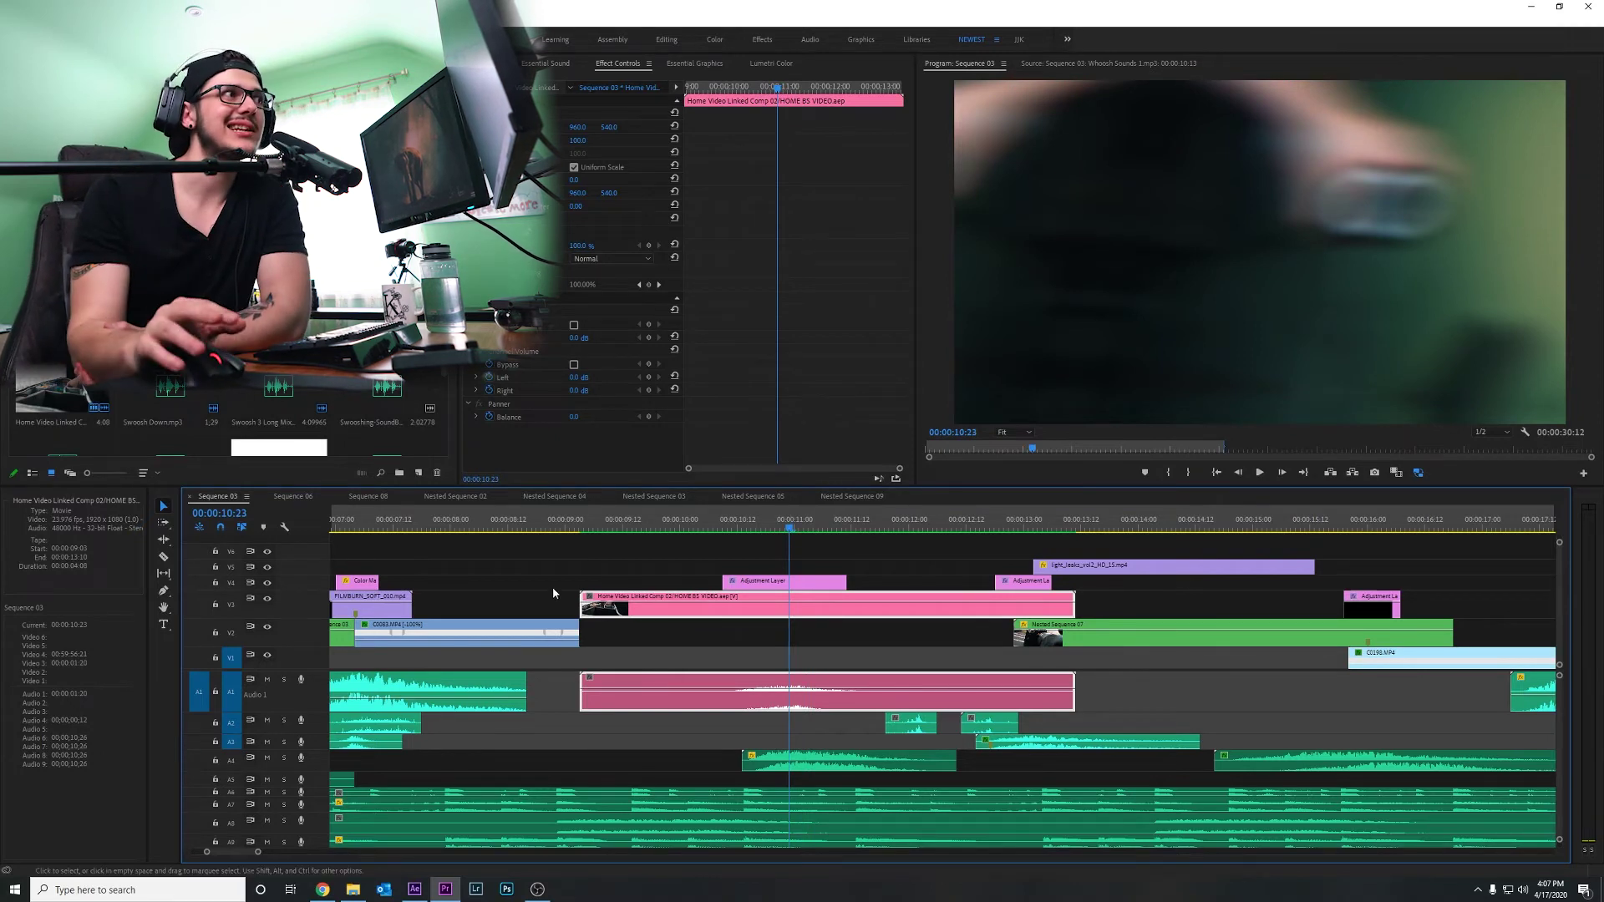
left_click(719, 526)
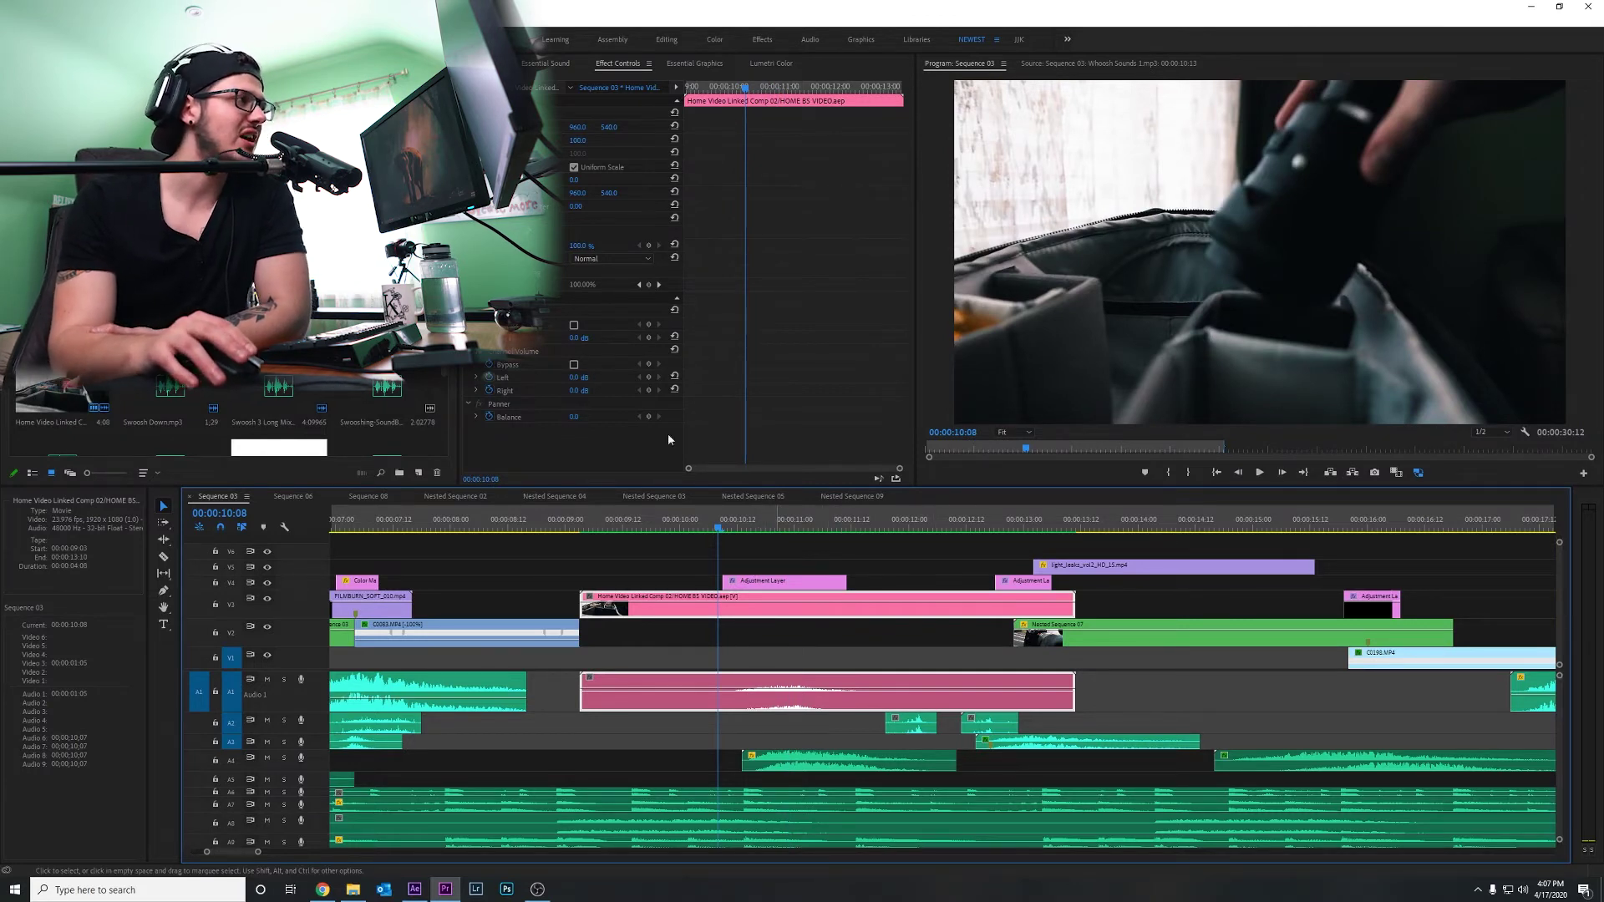
key("space")
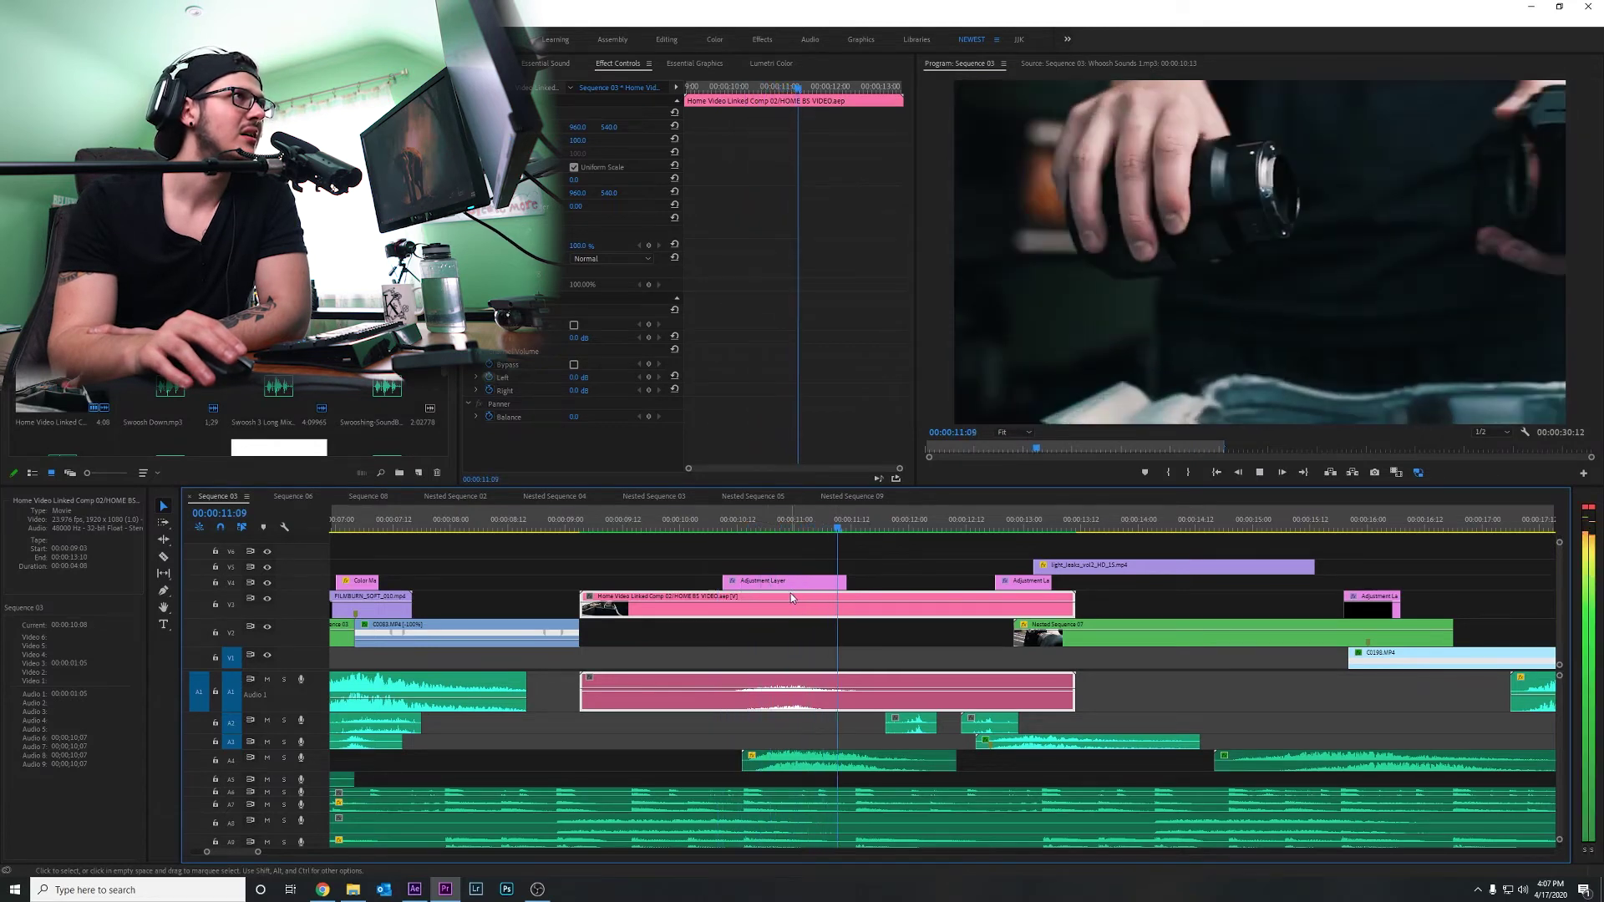
key("space")
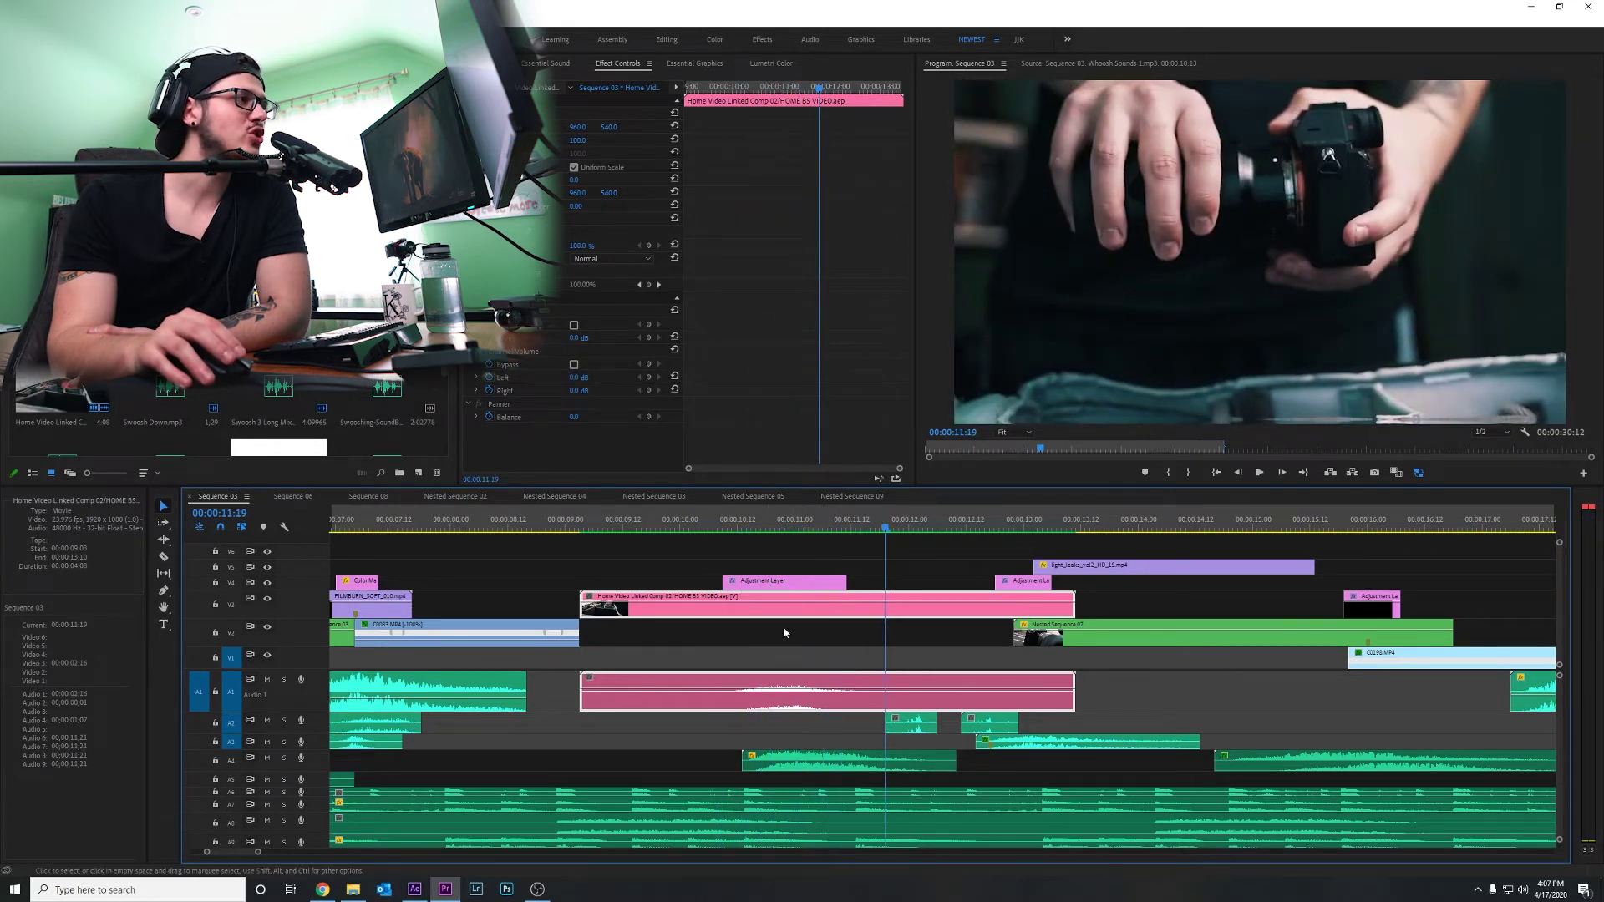
left_click(807, 763)
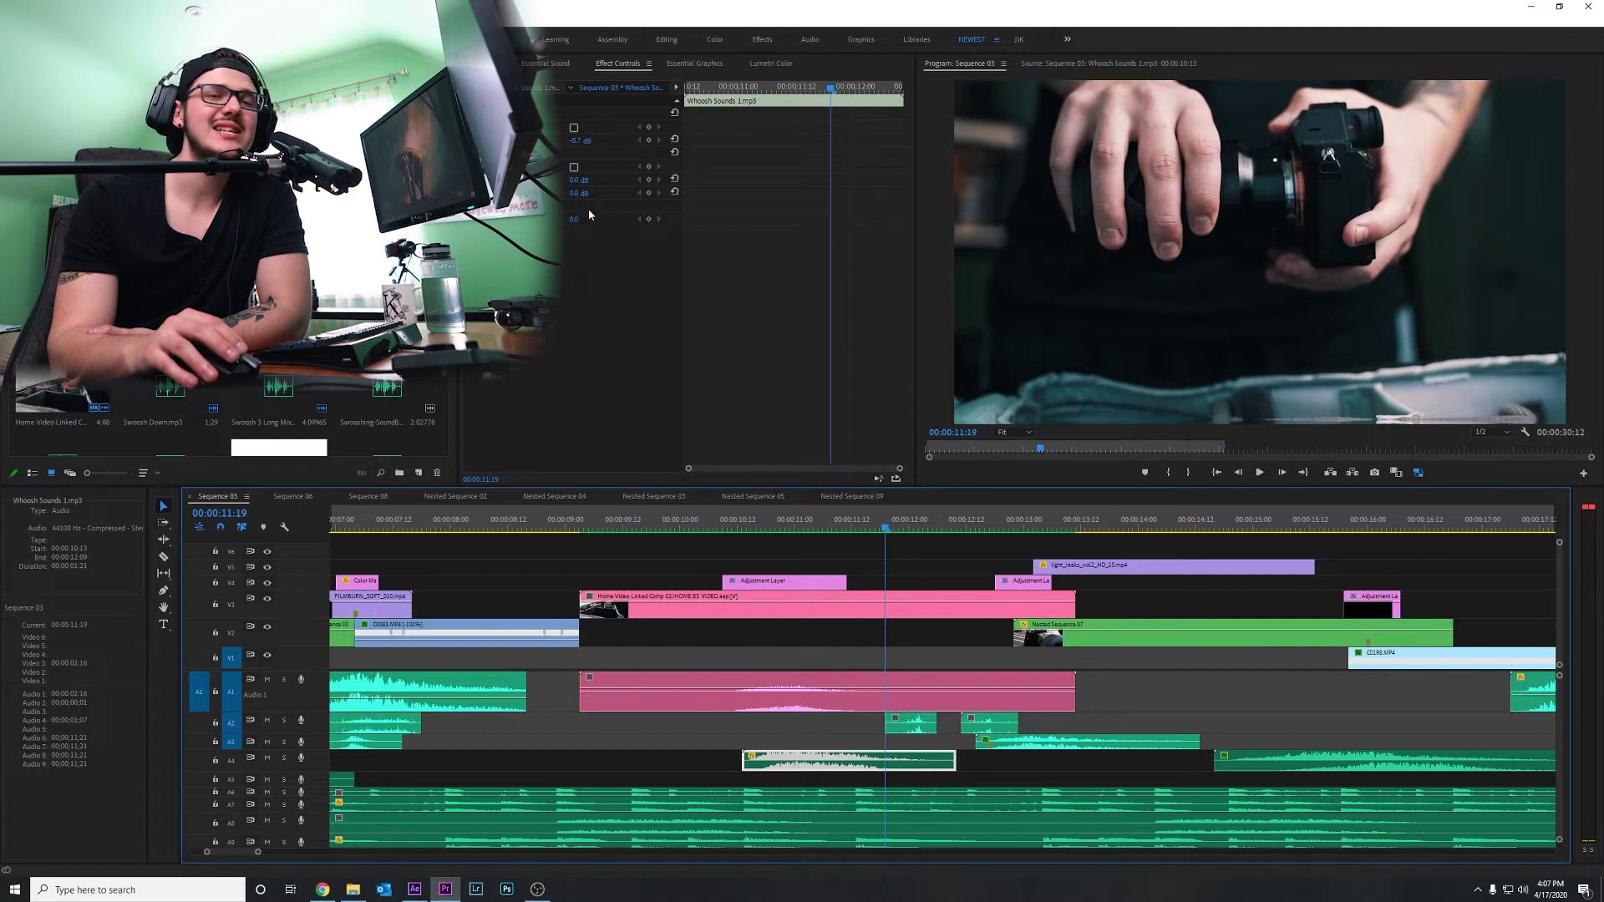
left_click(929, 581)
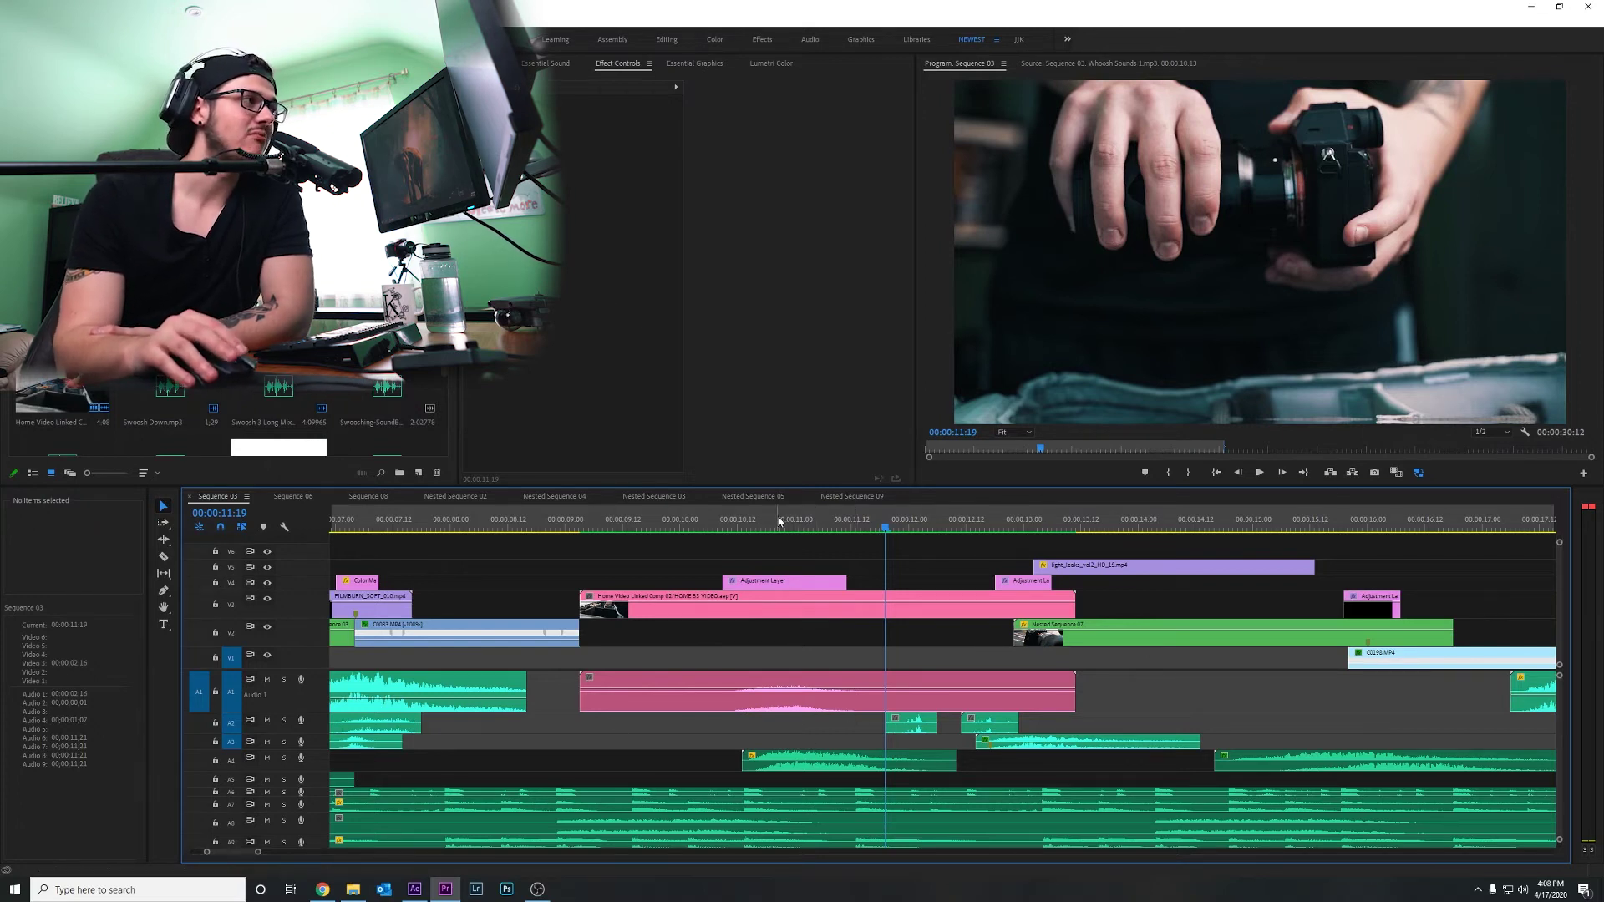
Step: Locate the lens-mounting moment in Sequence 03 and play ES_Gun Foley Machine Gun 8 - SFX Producer.mp3 as the source
left_click(735, 519)
left_click(905, 524)
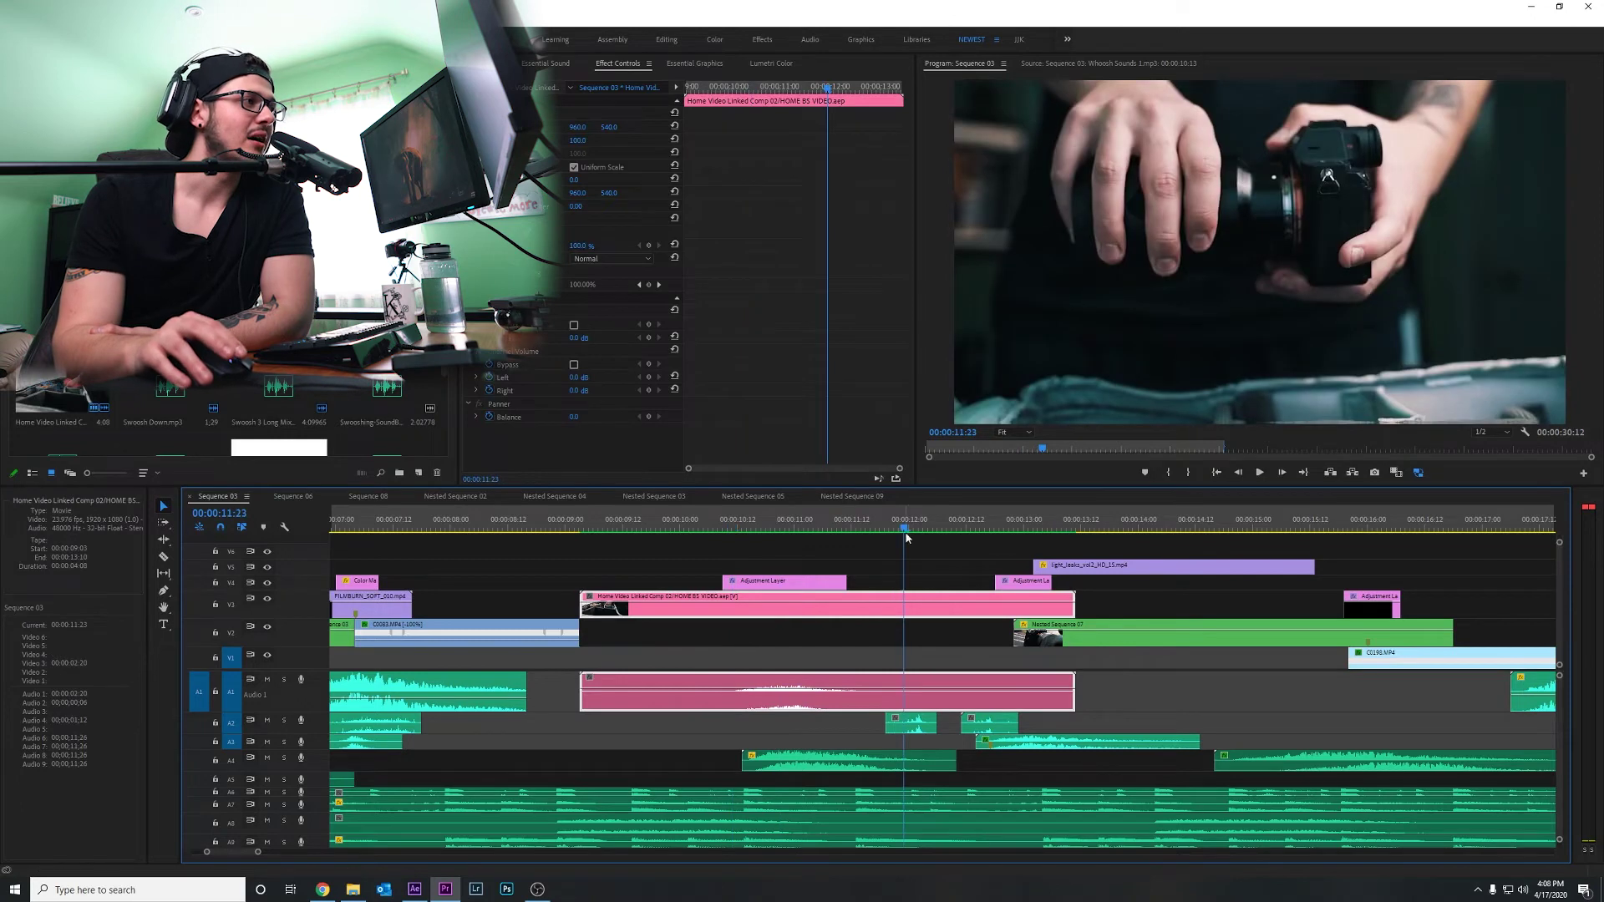
double_click(924, 726)
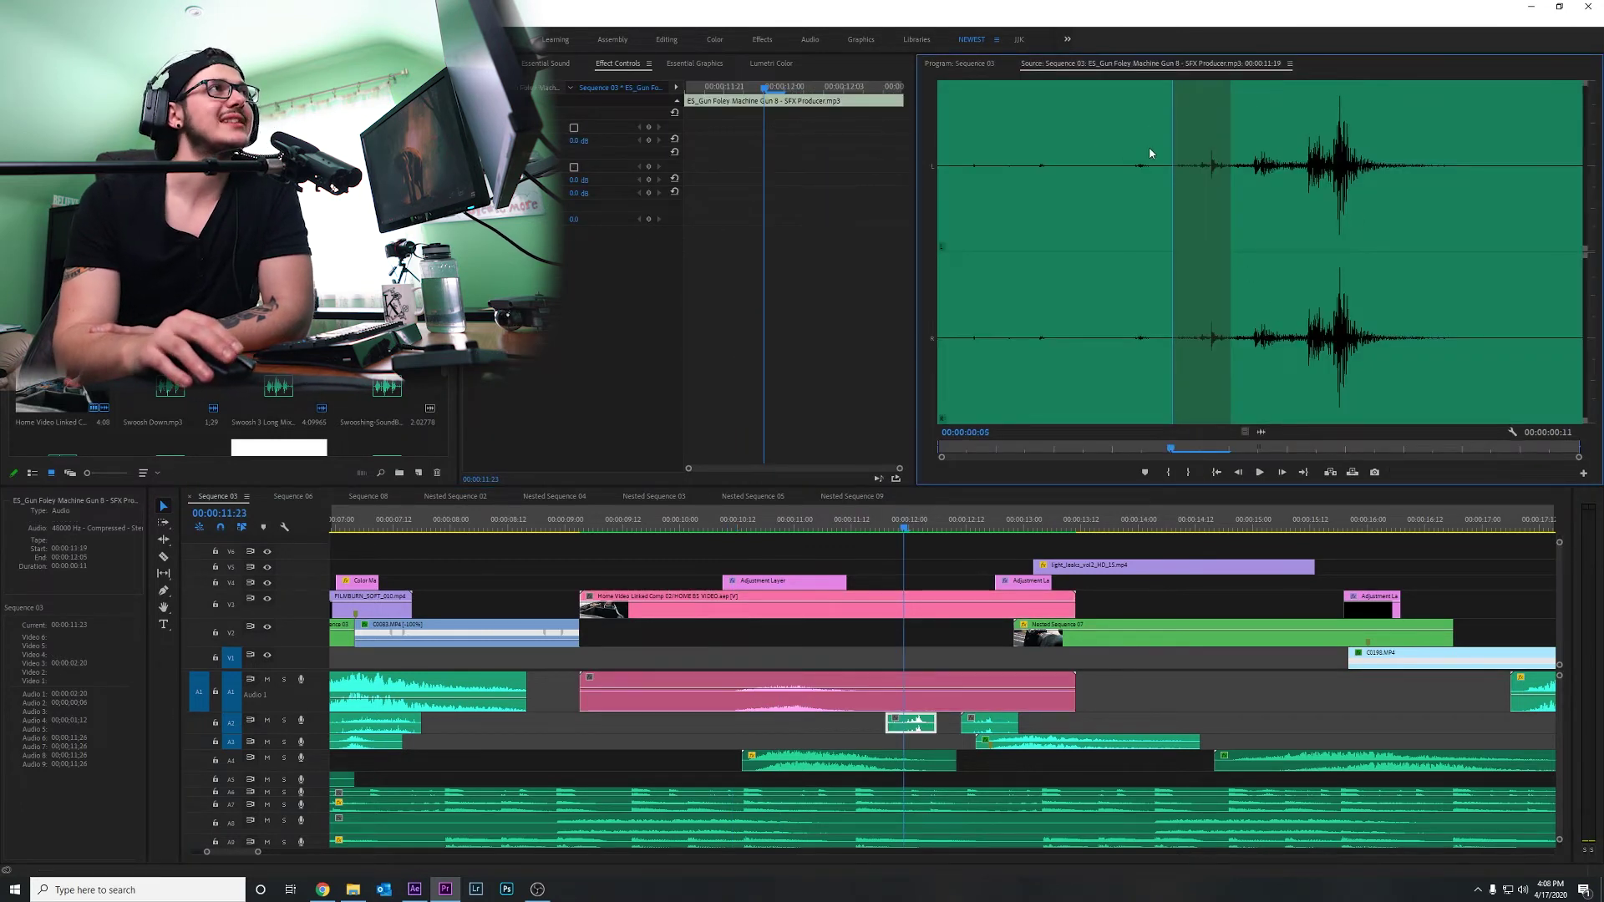
left_click_drag(1029, 303, 969, 304)
key("space")
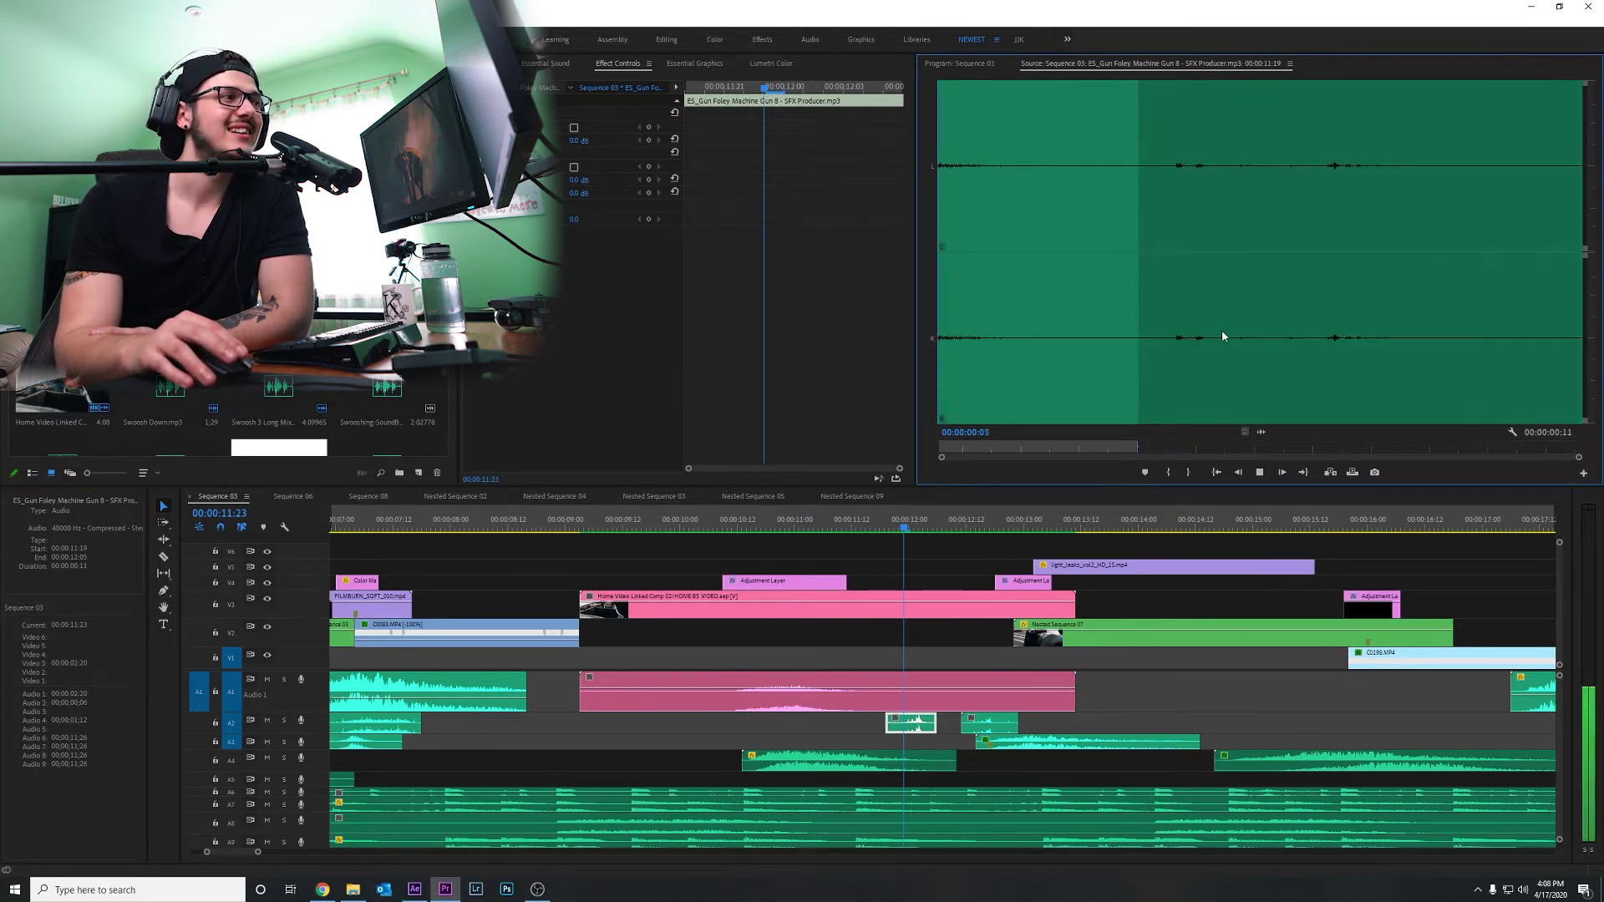
Step: Open ES_Gun Foley Machine Gun 3 - SFX Producer.mp3 as the source, play it, and return to the lens-mounting shot in Sequence 03
double_click(1005, 716)
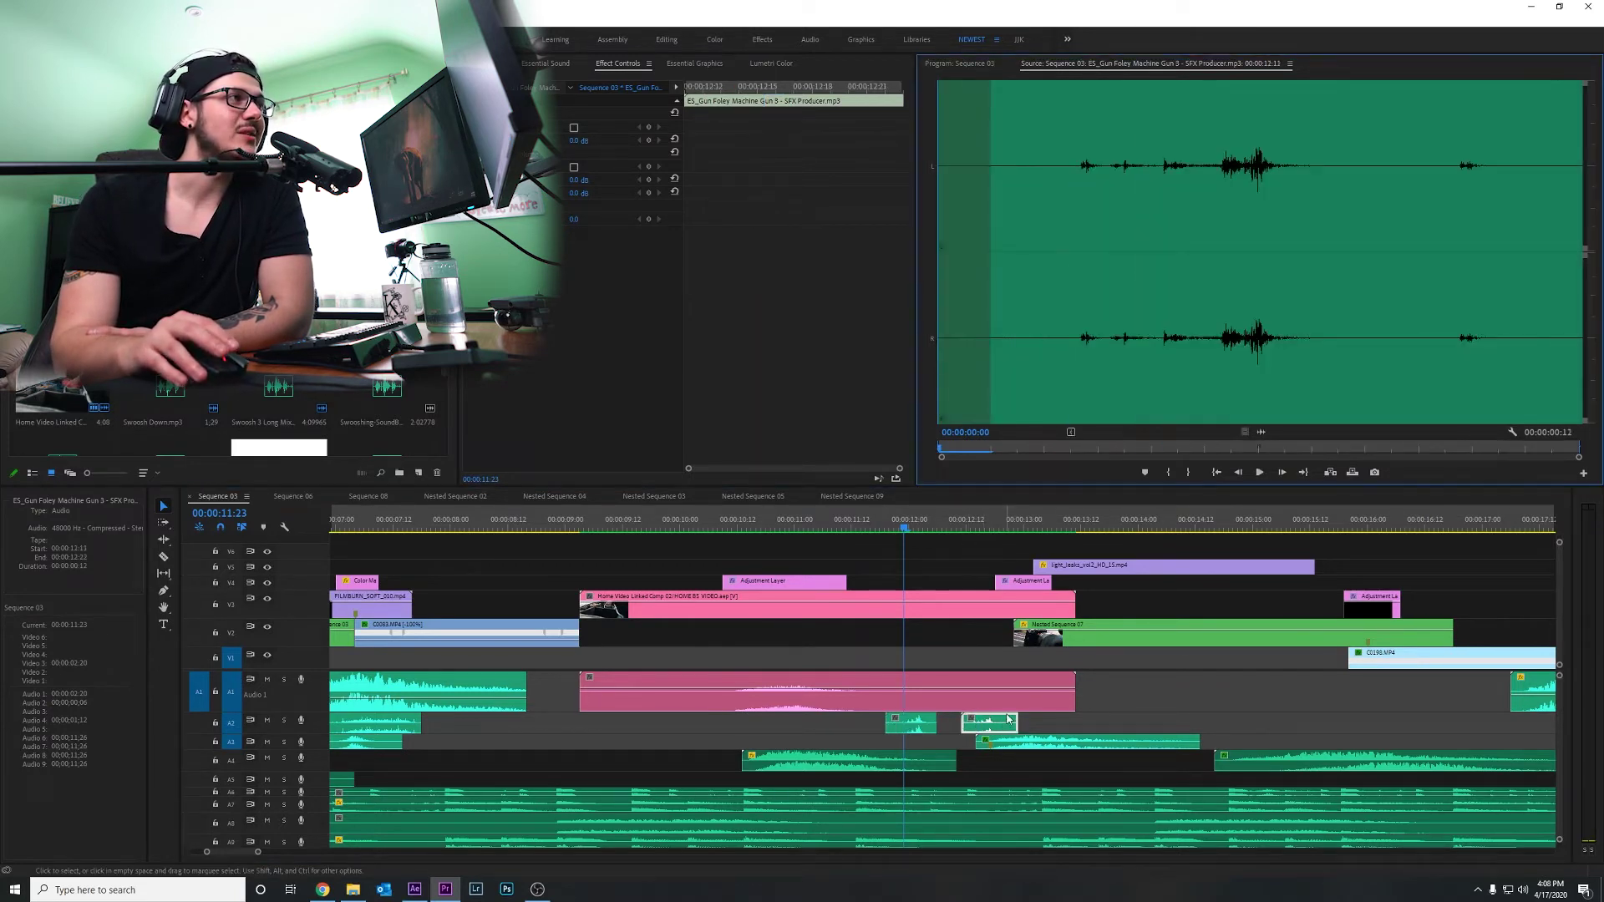
key("space")
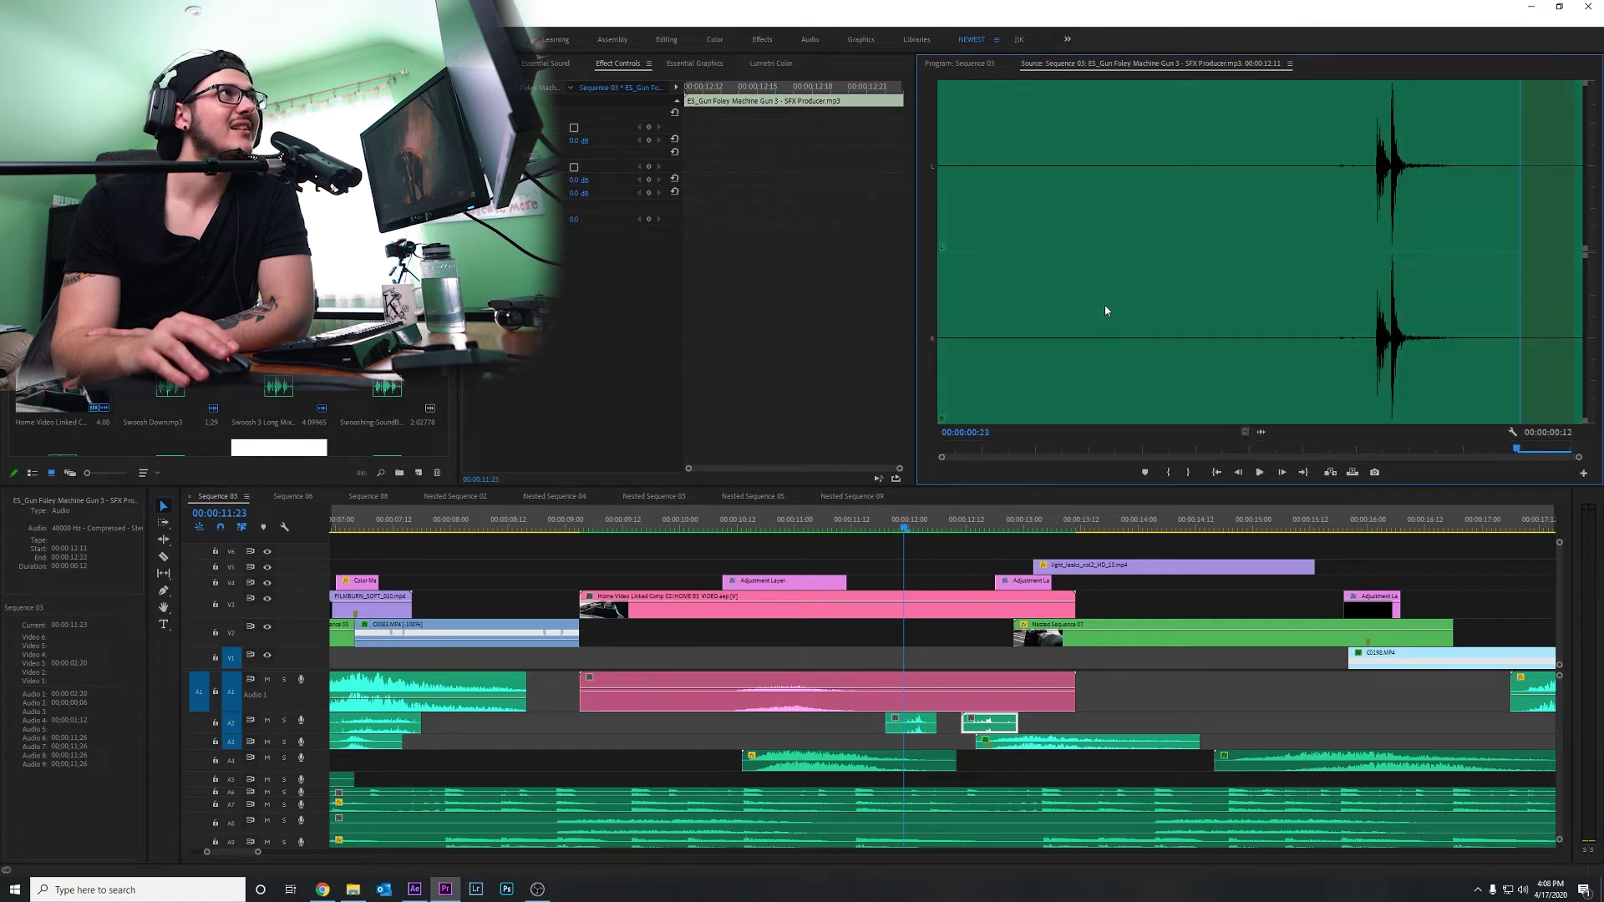
key("space")
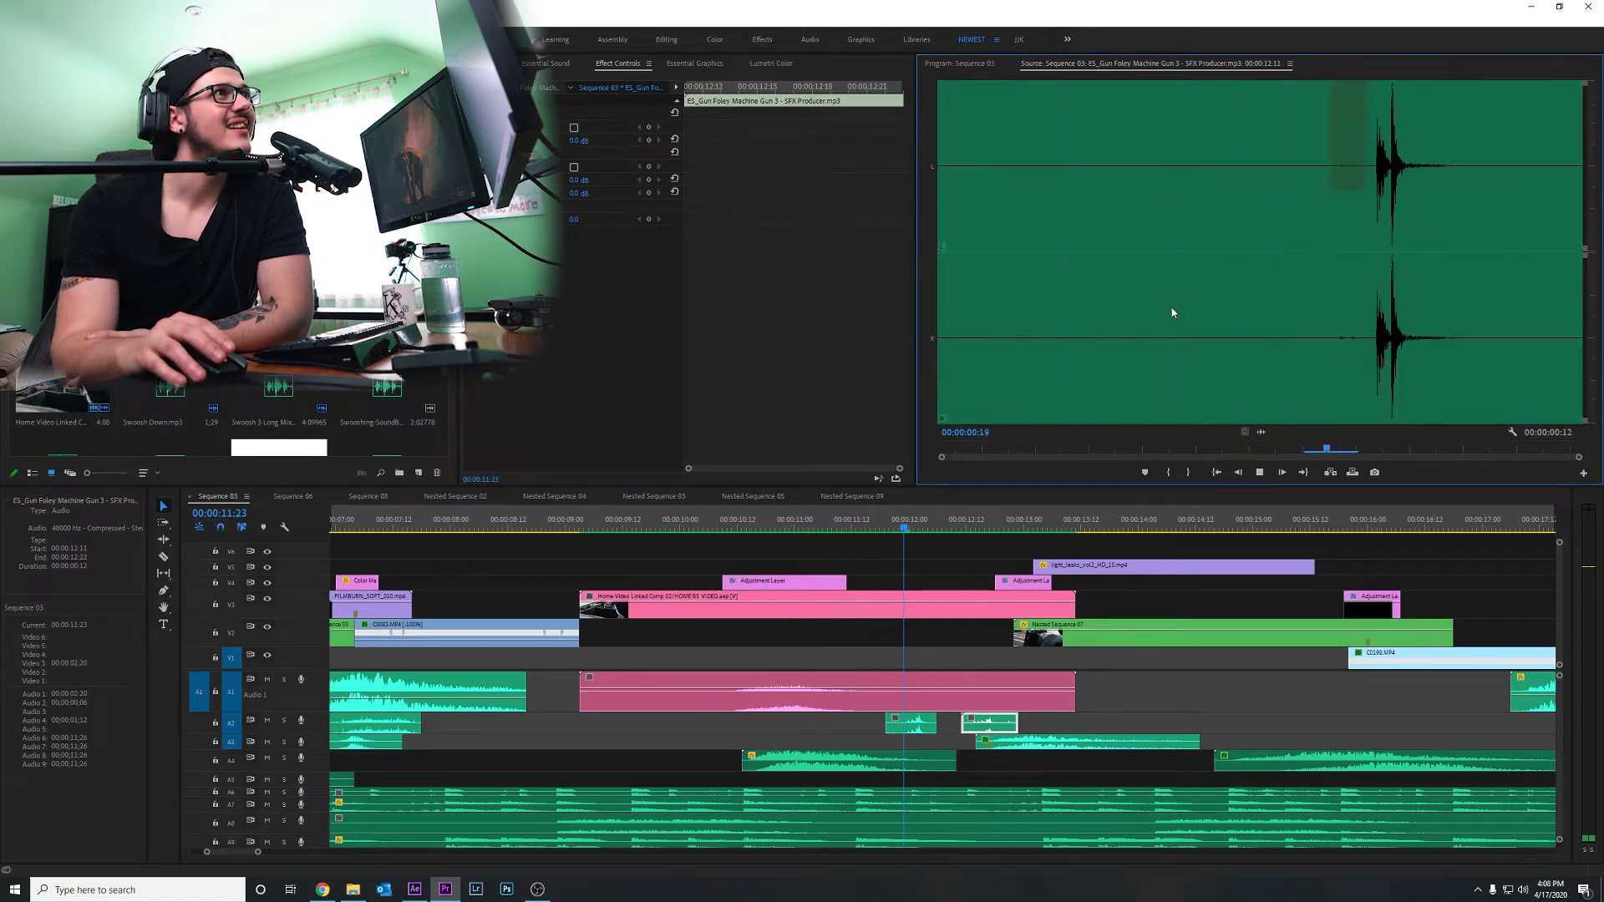
left_click(917, 576)
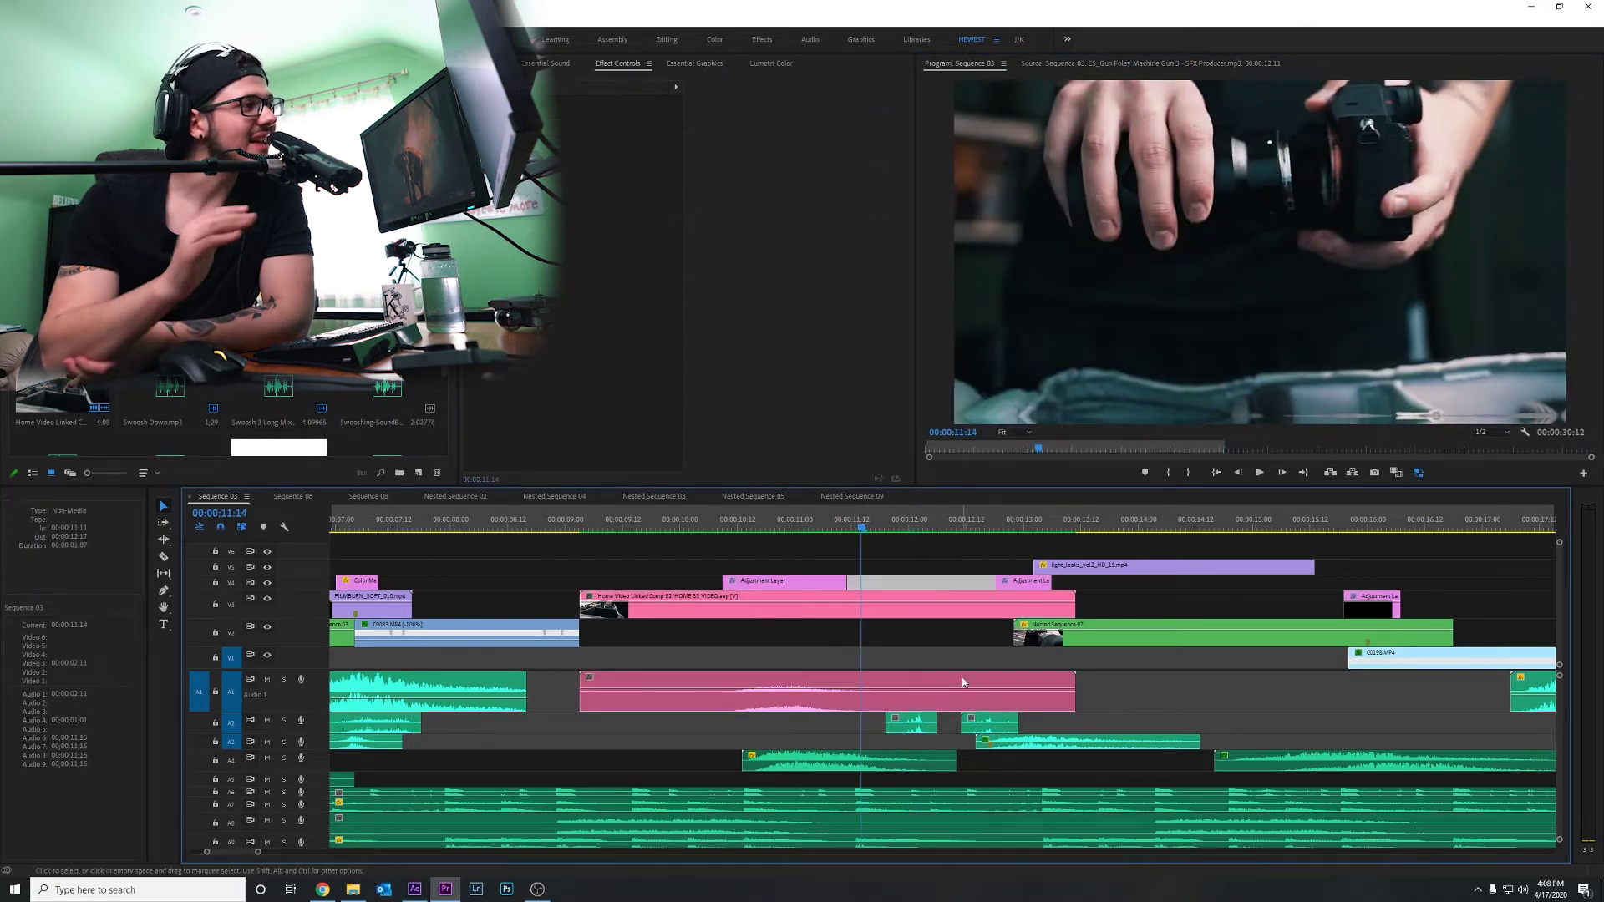
double_click(1004, 716)
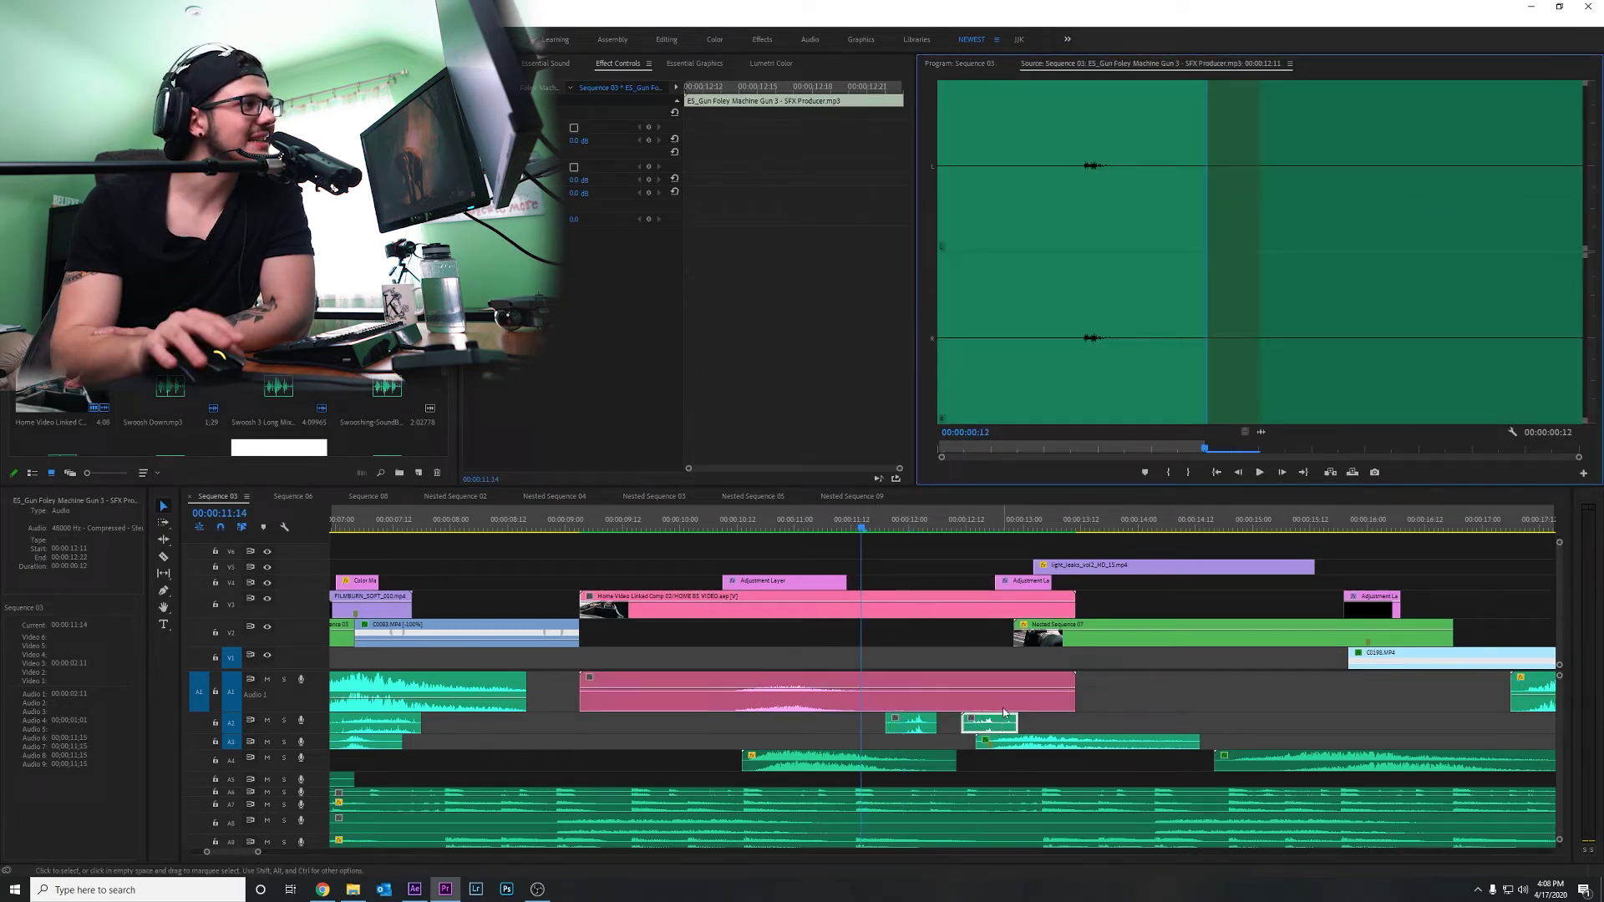
left_click(919, 593)
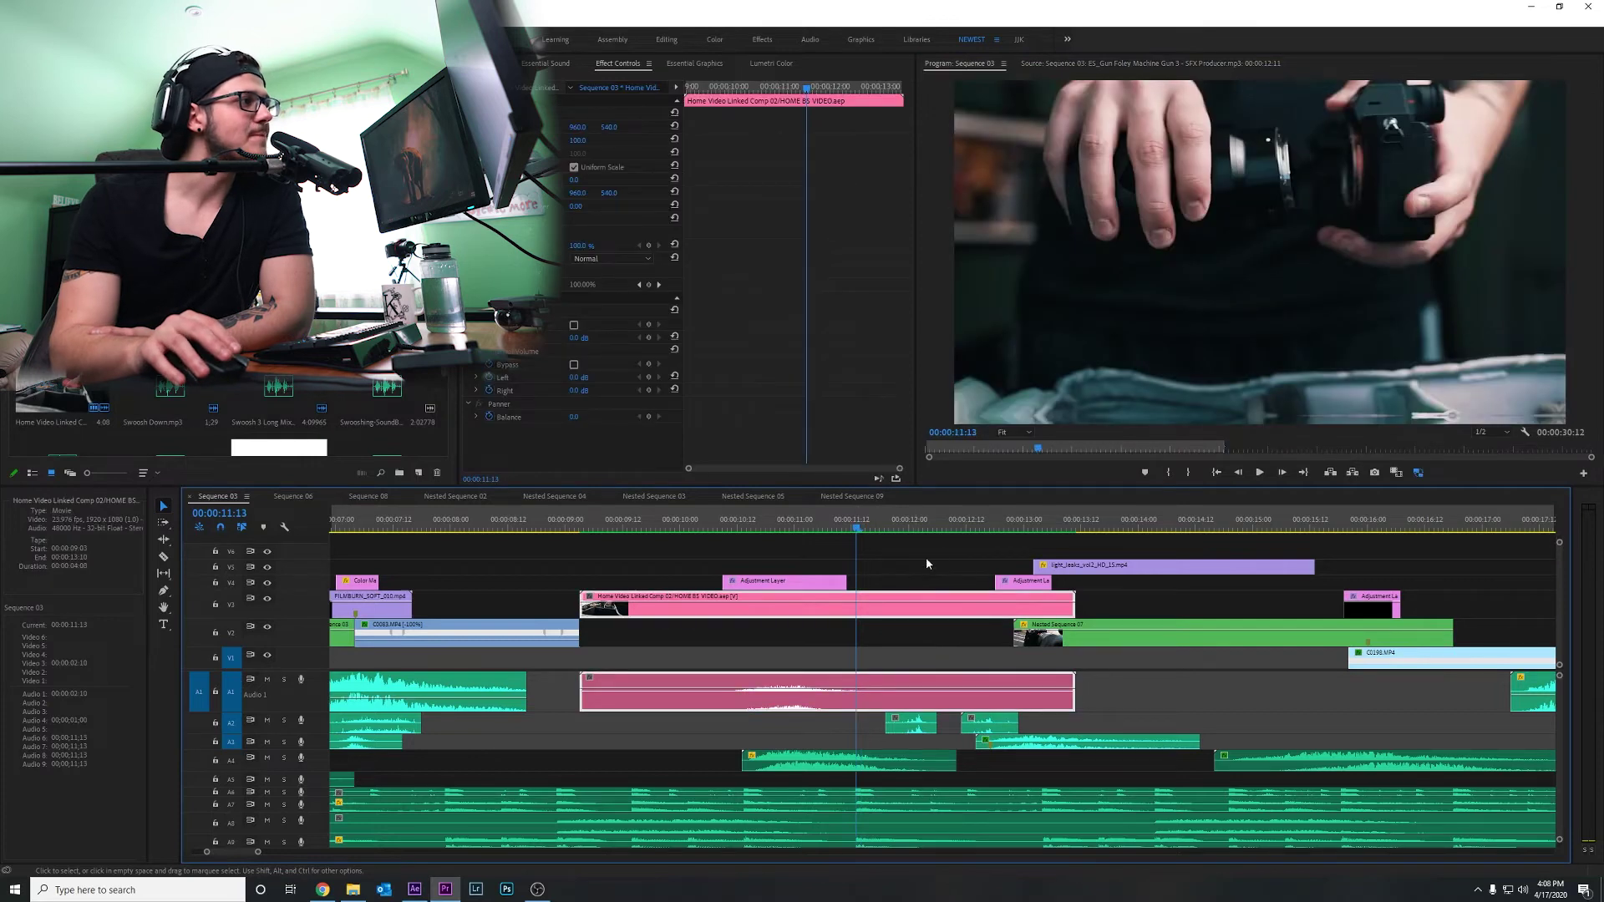
Step: Play the lens-mounting shot in Sequence 03, and scrub through the mask path keyframes of Home Video Linked Comp 02 in After Effects
key("space")
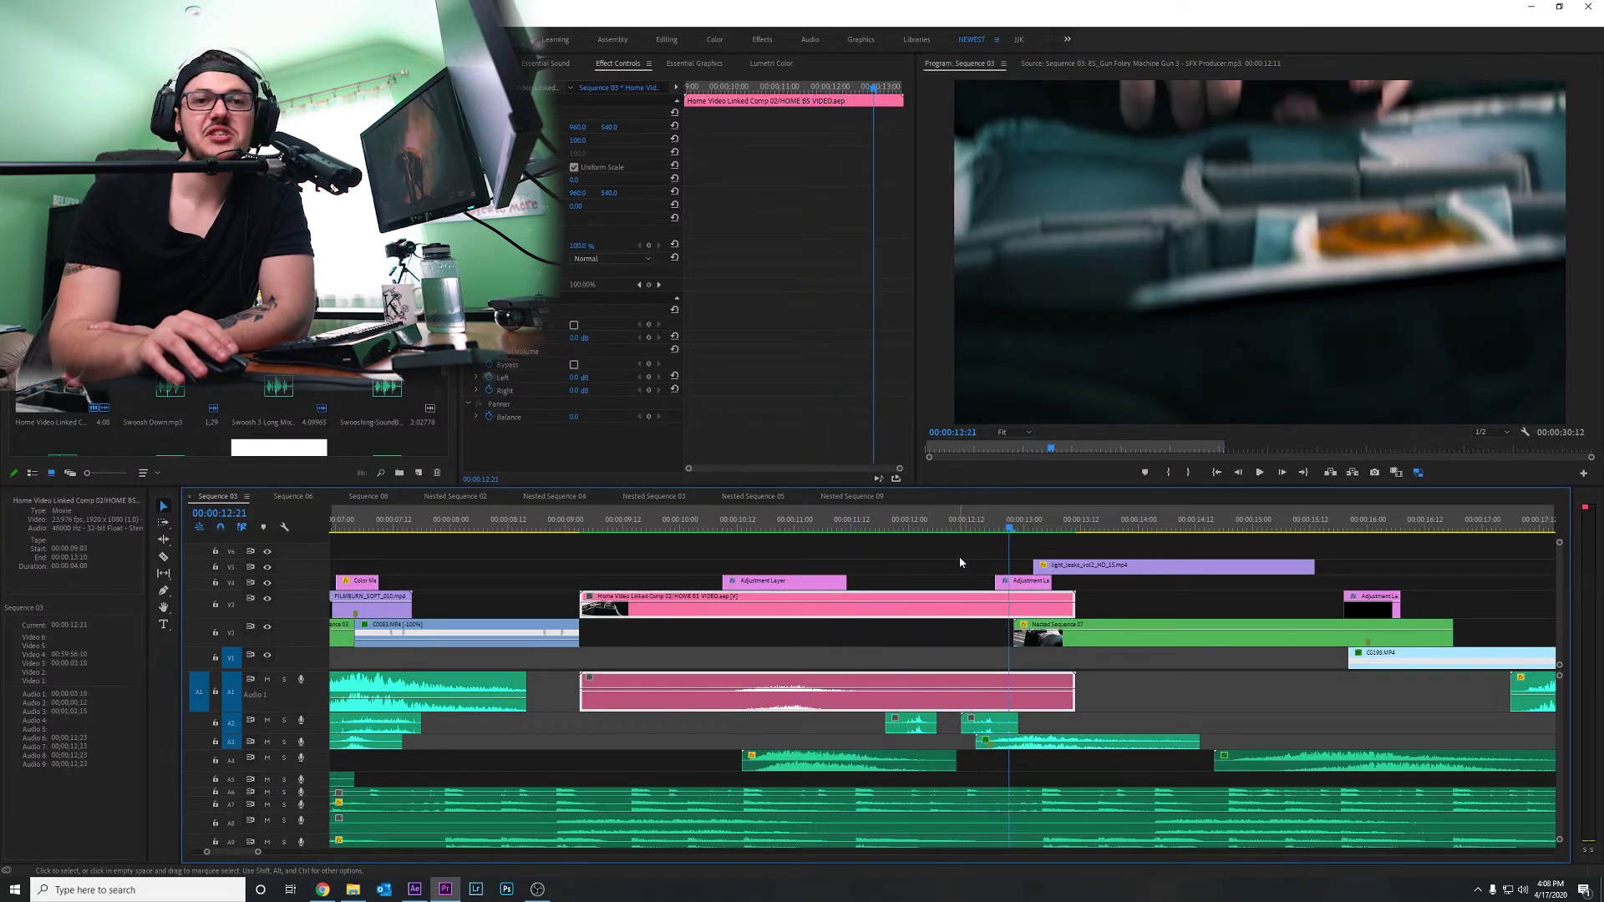
left_click(885, 526)
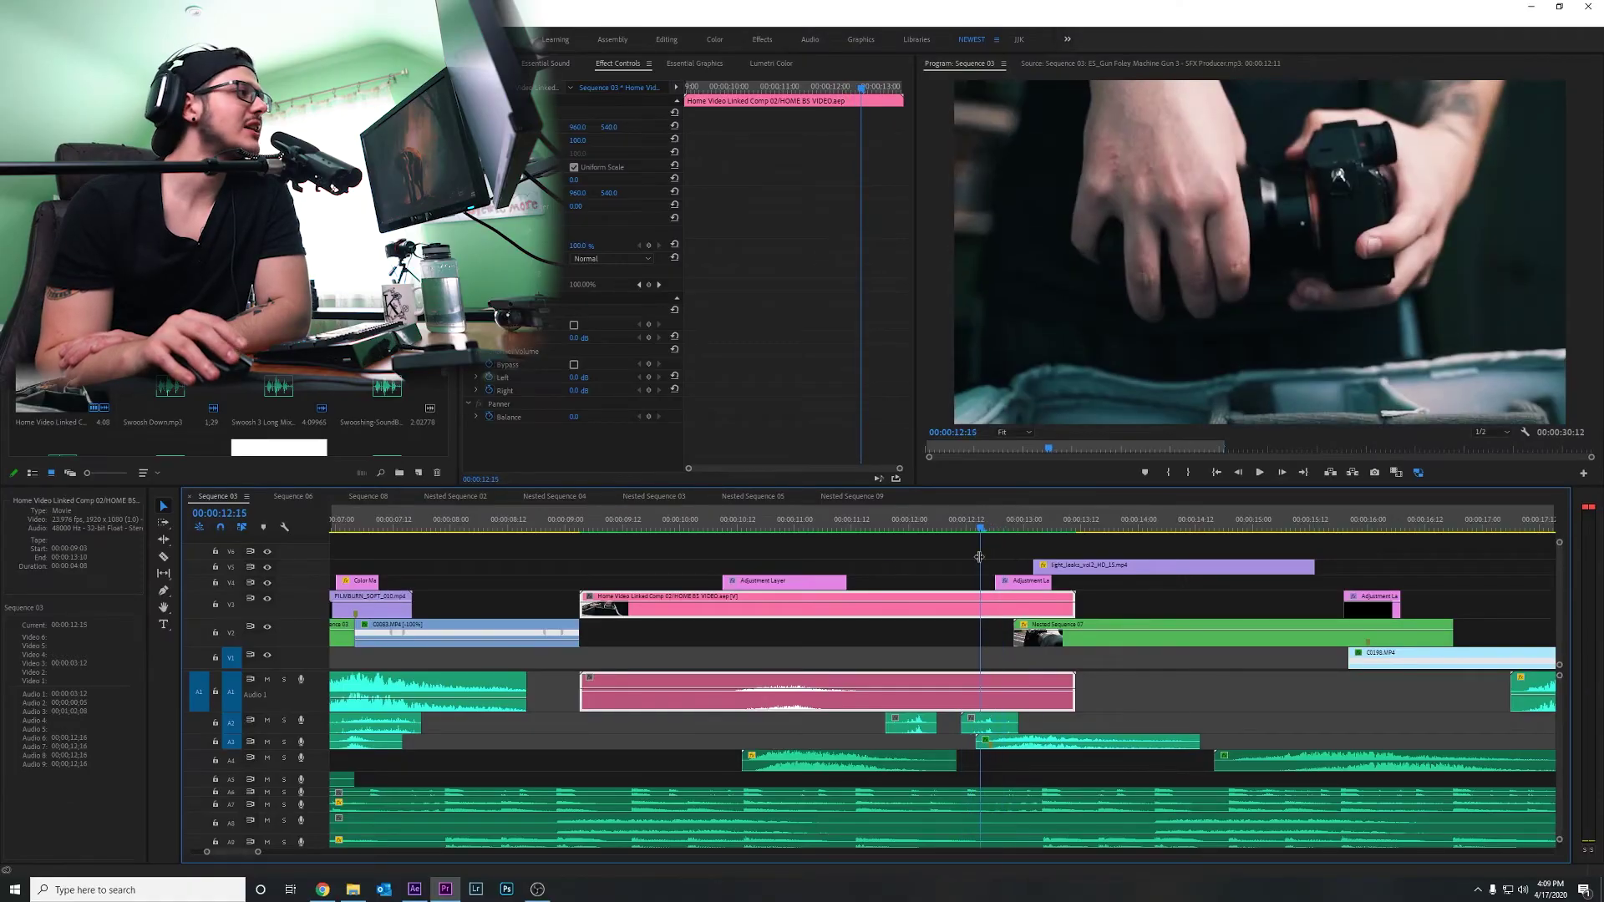
left_click(415, 888)
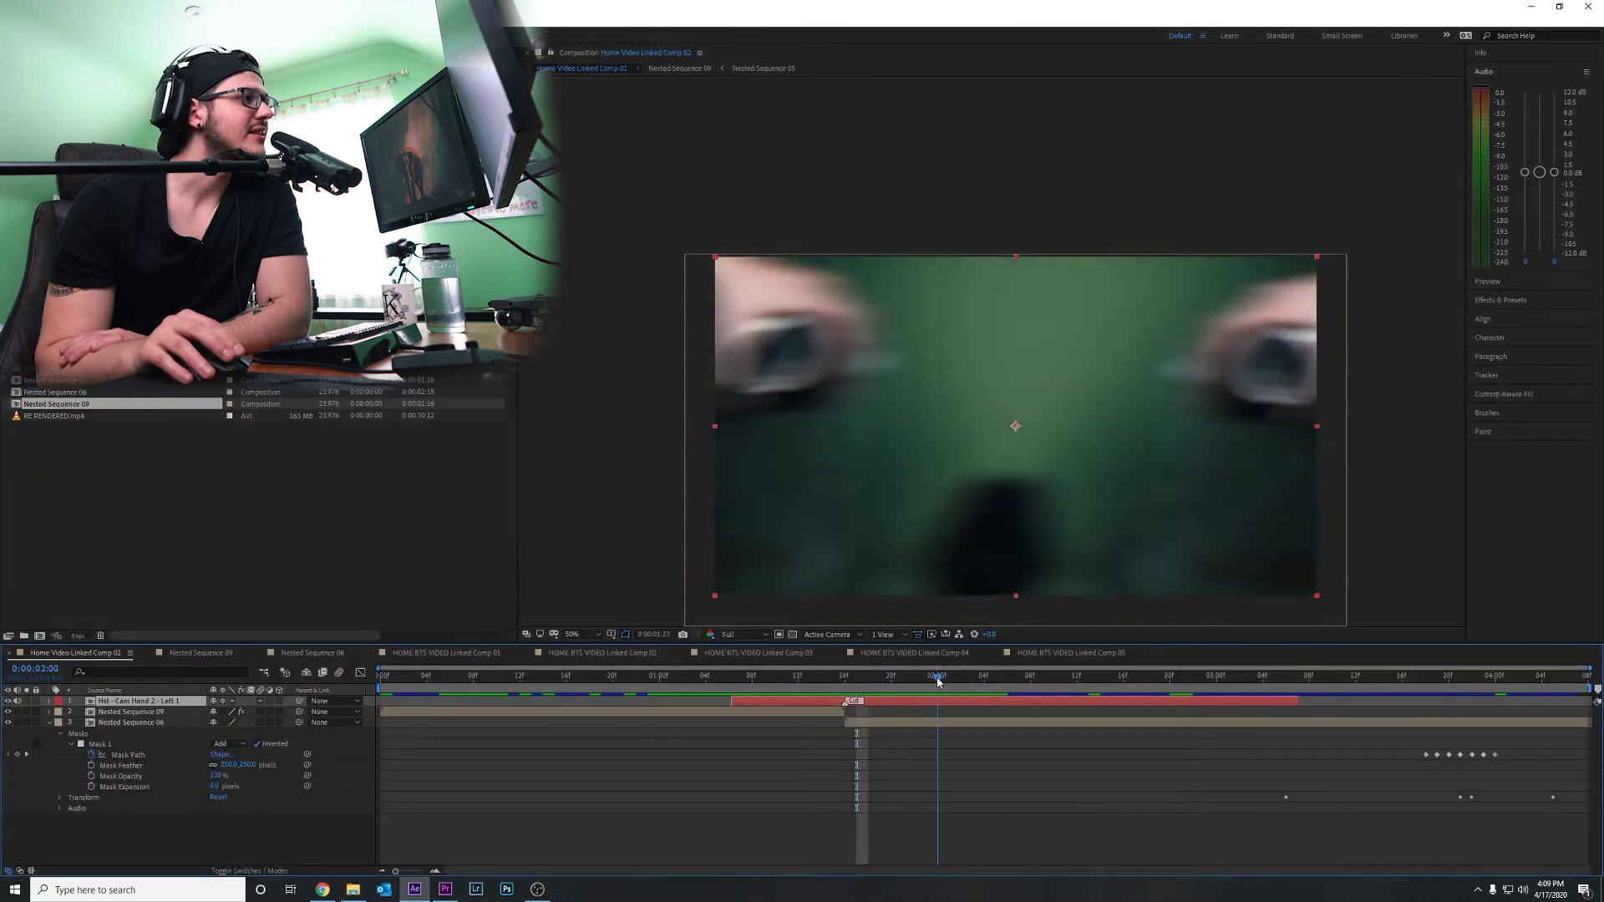
left_click_drag(1119, 698, 1440, 777)
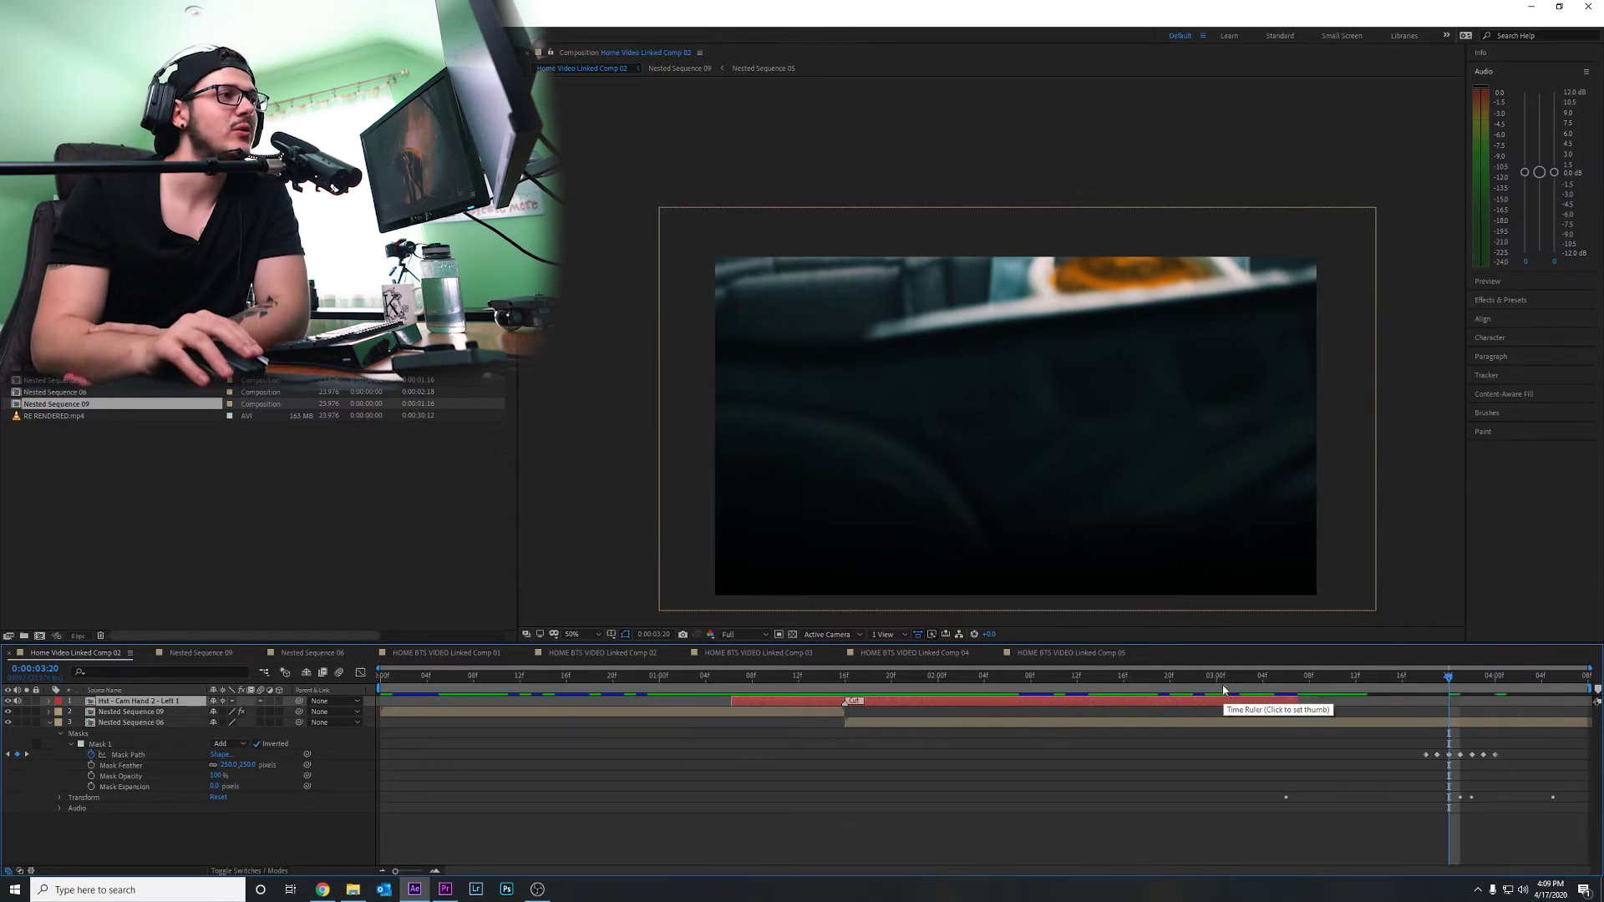
left_click(1394, 673)
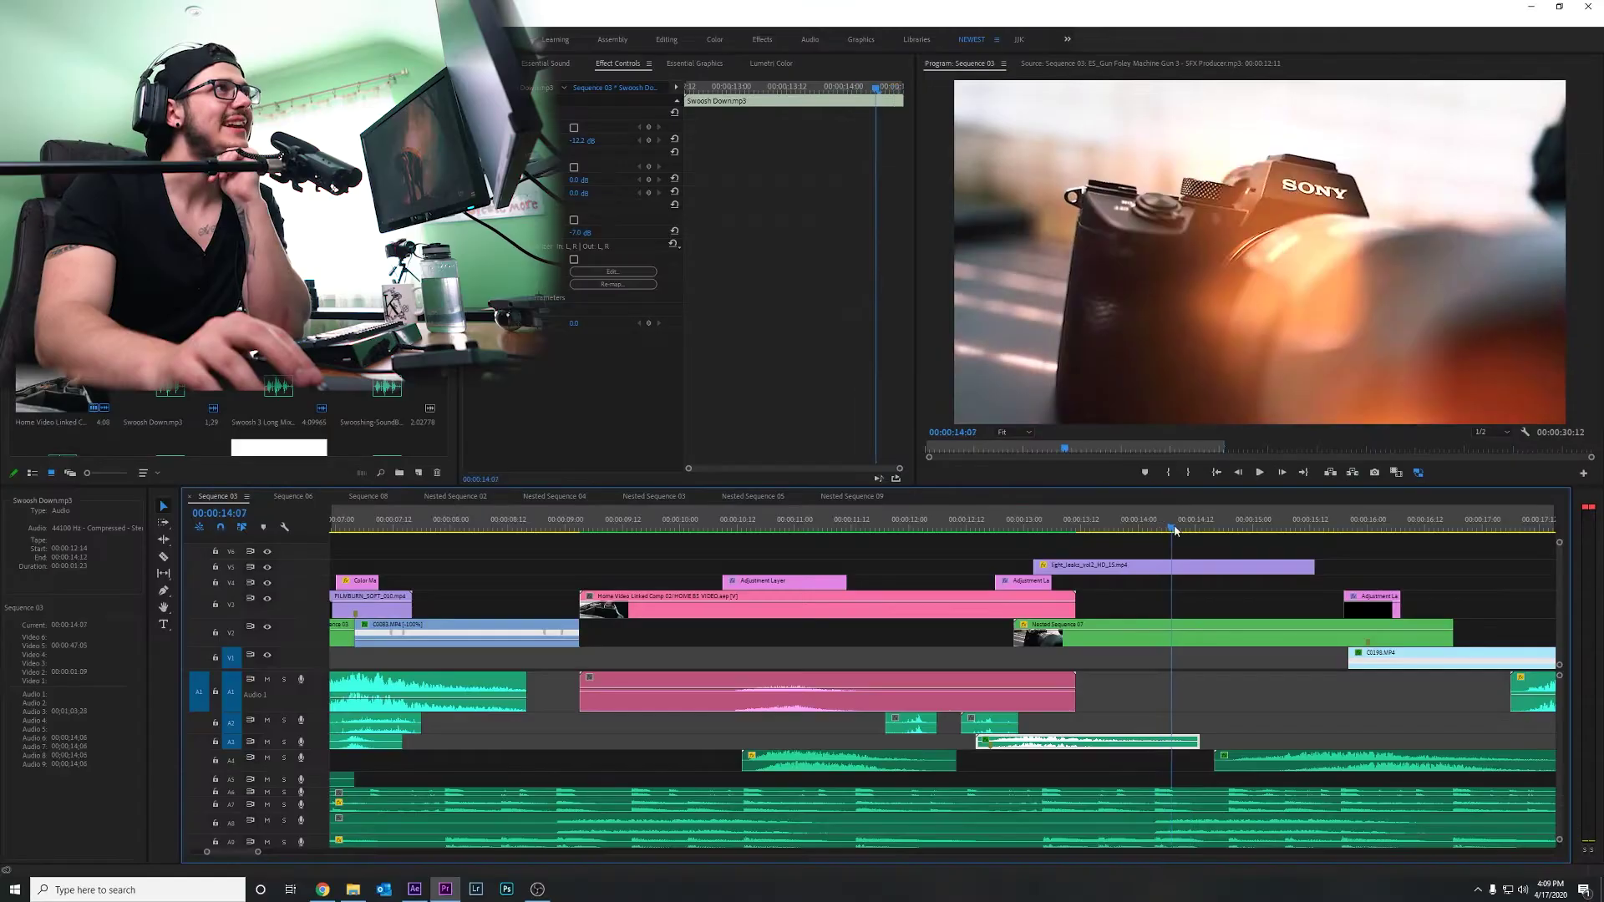
Step: Back in Premiere Pro, scrub the light leak overlay on the Sony camera shot and return to 00:00:12:15
left_click_drag(1174, 531, 1160, 579)
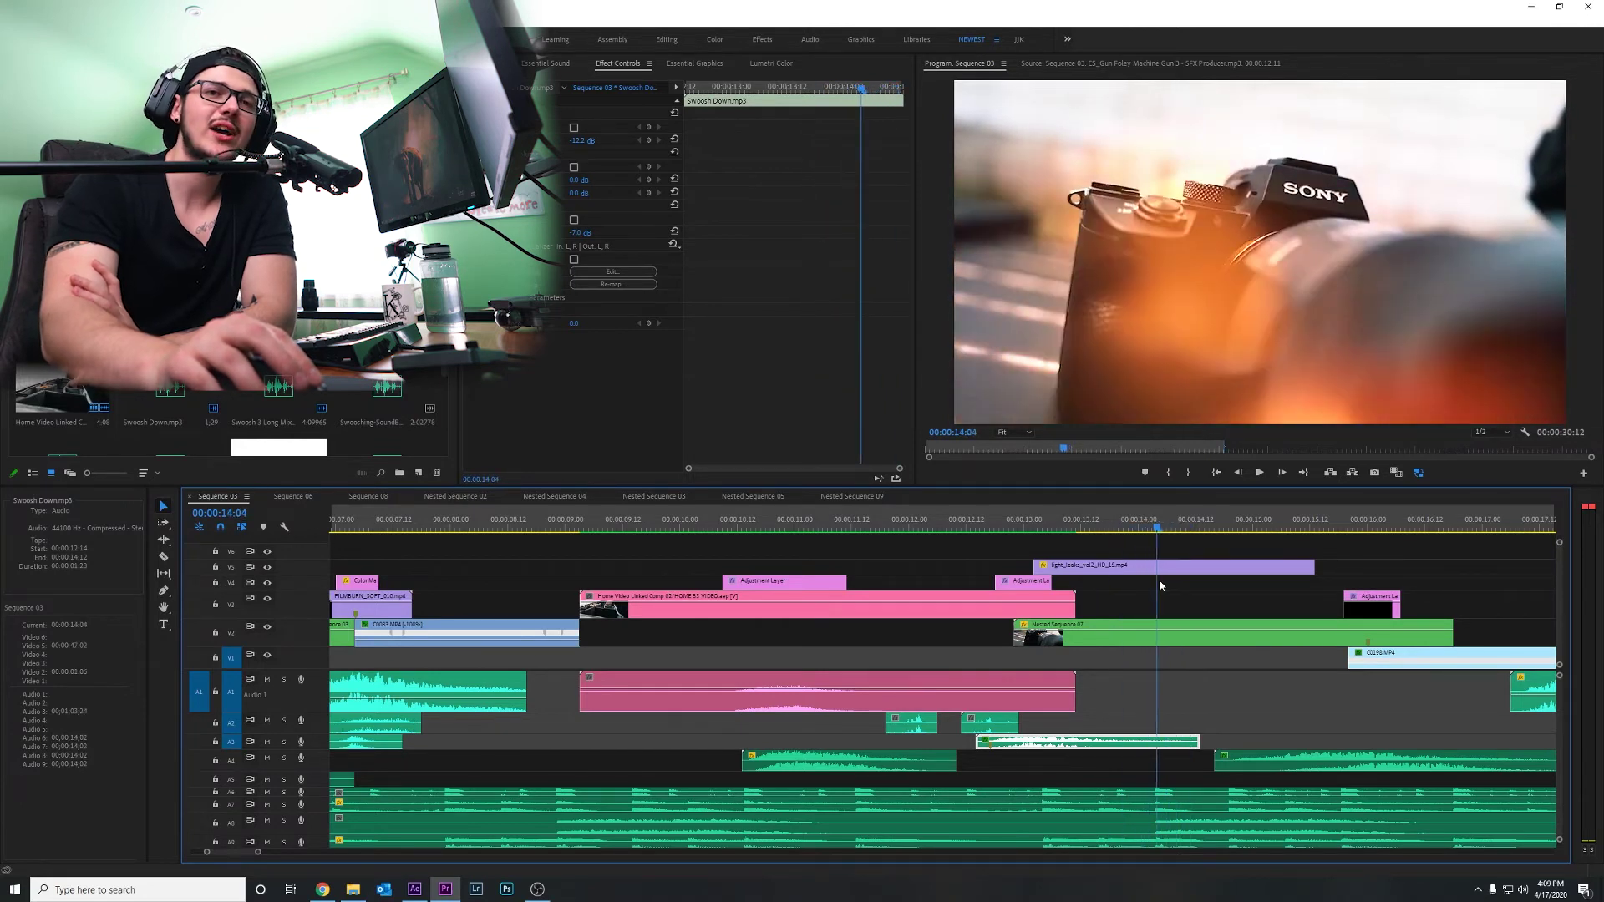
left_click_drag(1160, 588, 1117, 655)
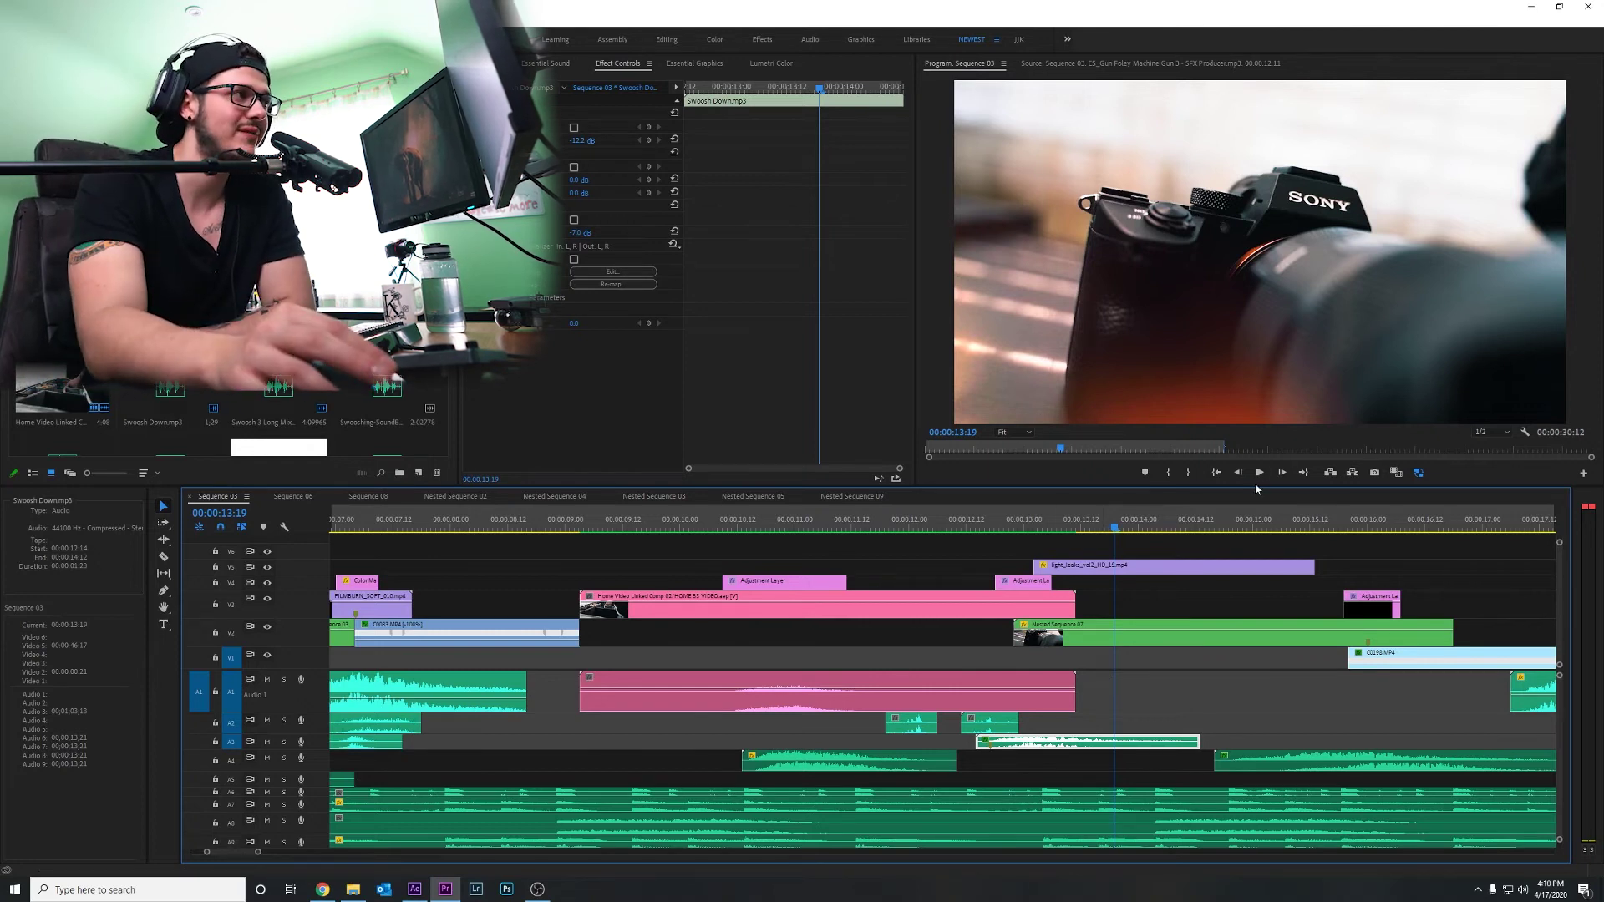
left_click(910, 523)
left_click_drag(910, 523, 981, 523)
Step: Open Swoosh Down.mp3 from Sequence 03 as the source, play it, and play the transition it accompanies
left_click(1030, 746)
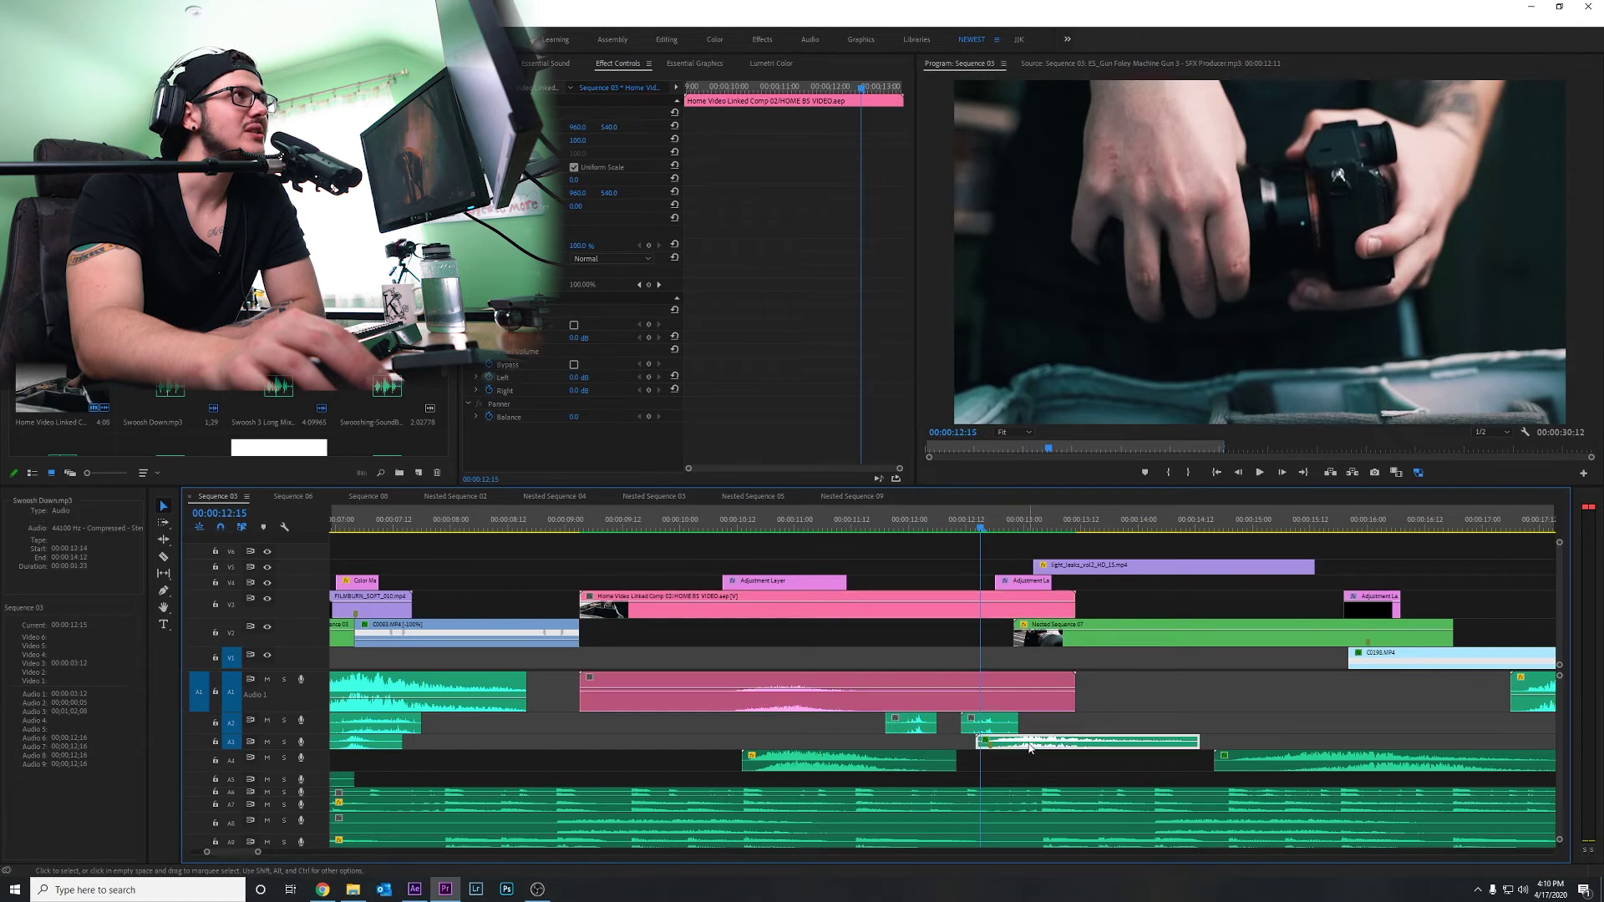
double_click(1030, 746)
key("Left")
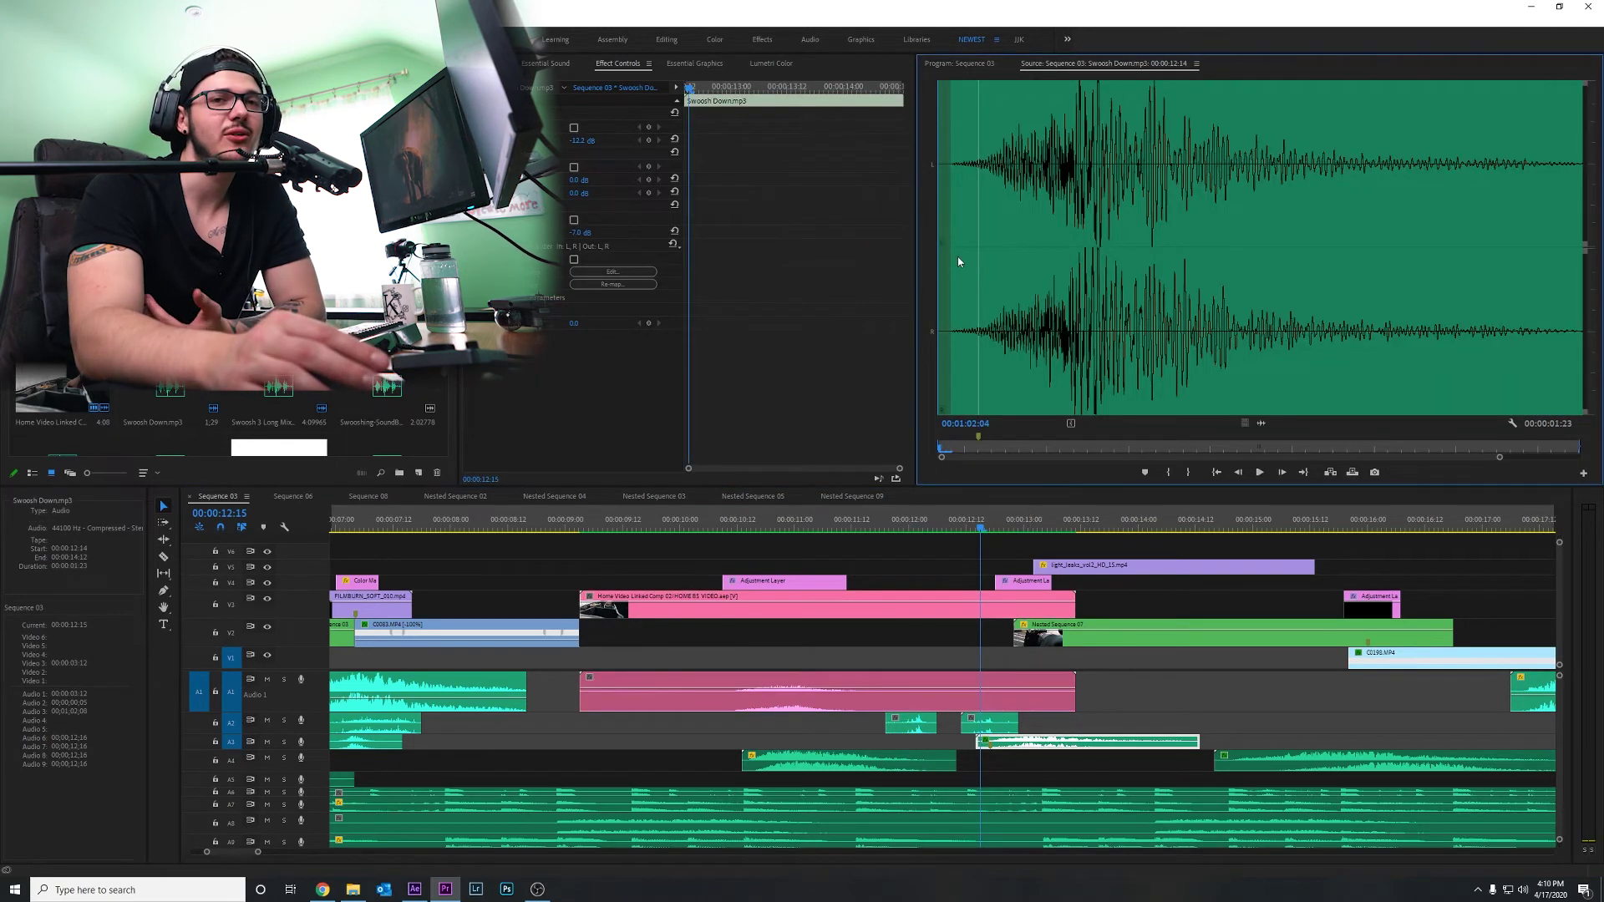
key("space")
left_click(1050, 530)
key("space")
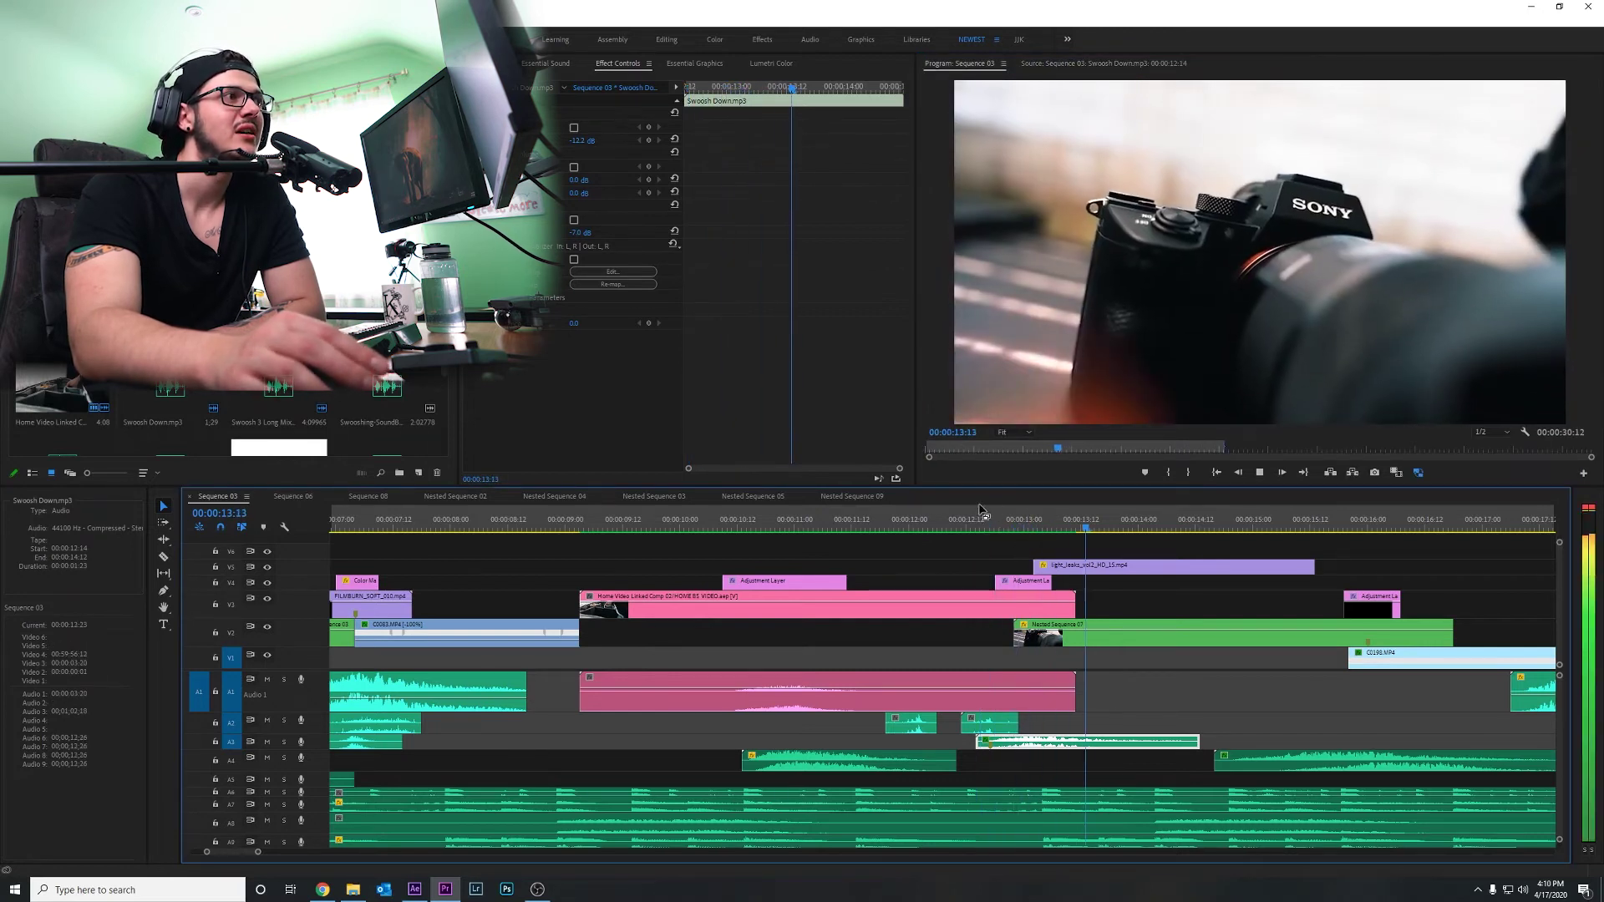
Step: Select Nested Sequence 07 in Sequence 03 and examine its mask and position keyframes between 00:00:16:01 and 00:00:16:08
left_click(654, 496)
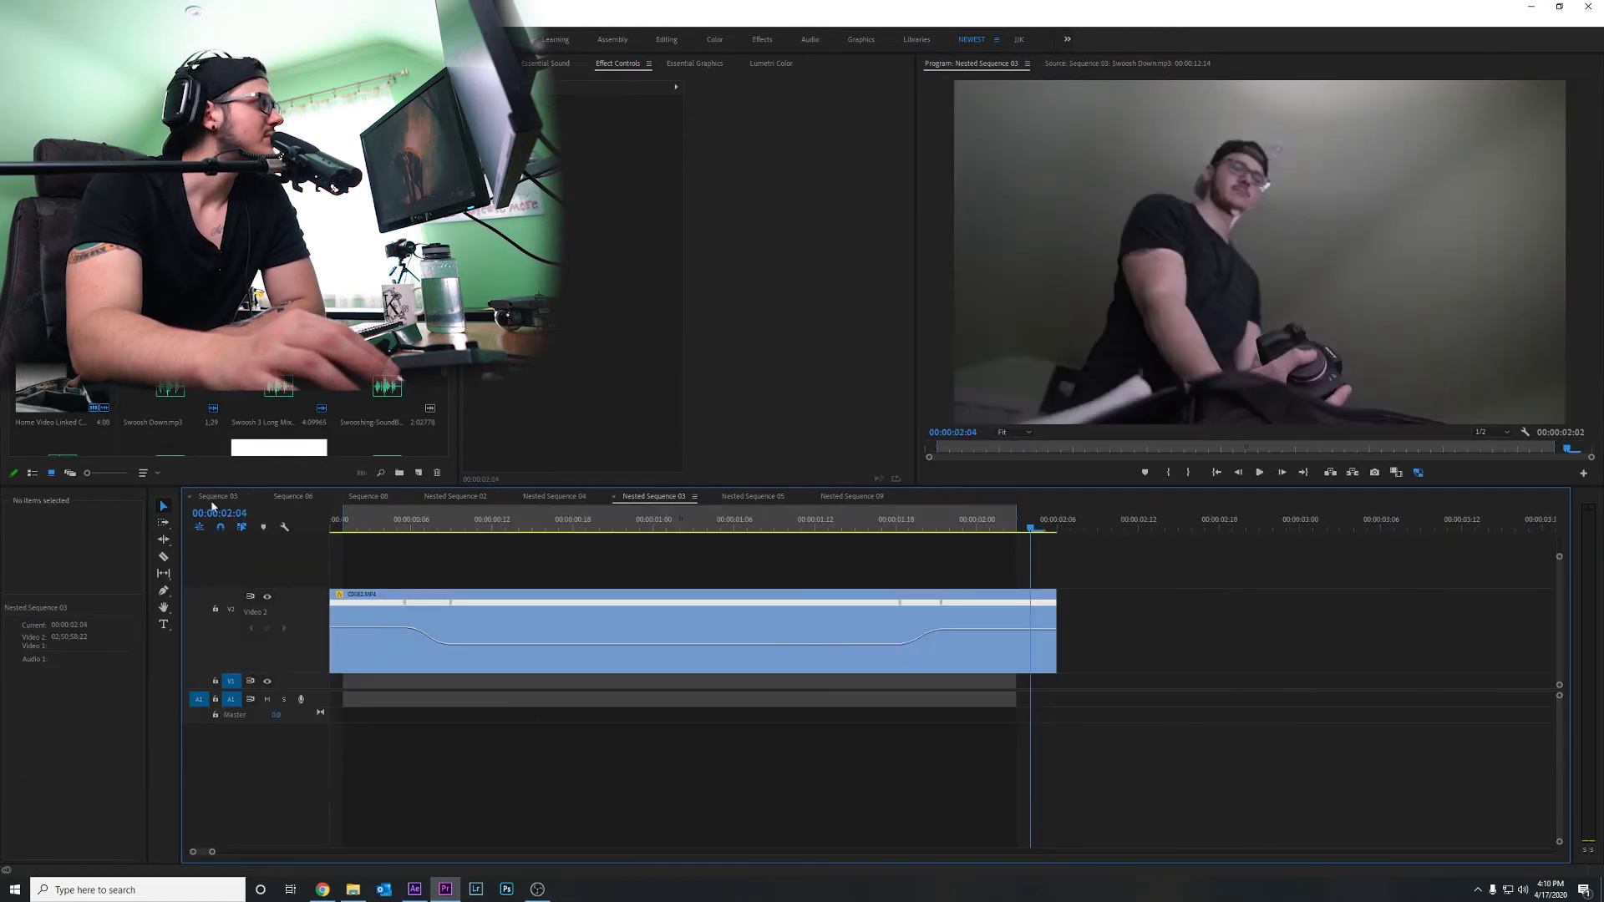
left_click(217, 496)
left_click_drag(1094, 524, 1300, 550)
left_click(1299, 634)
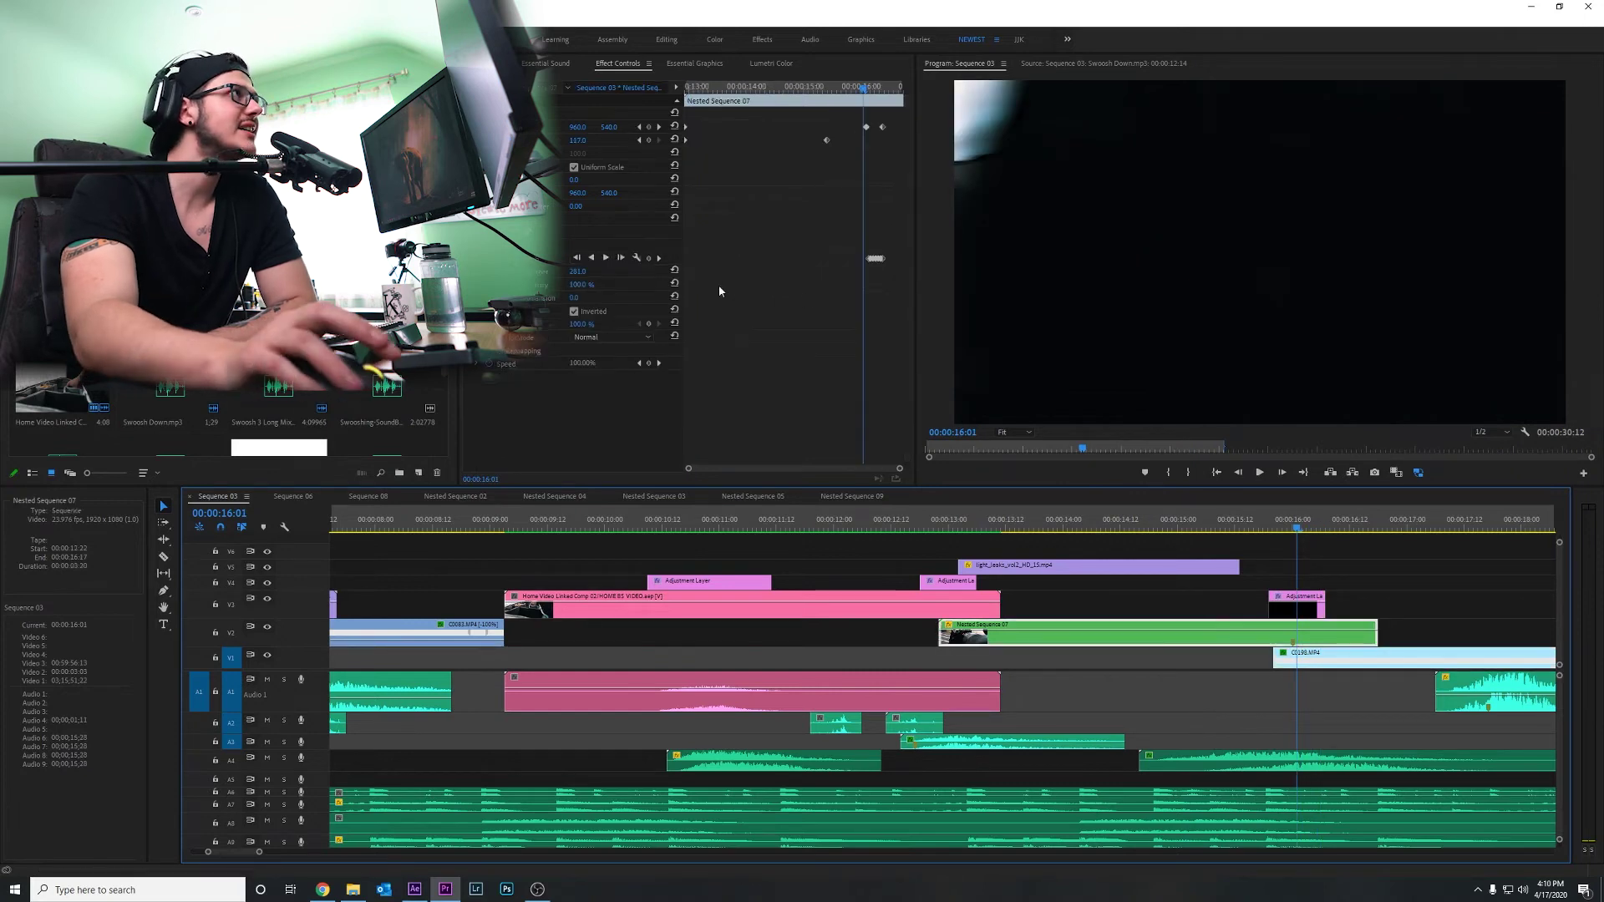
left_click(598, 244)
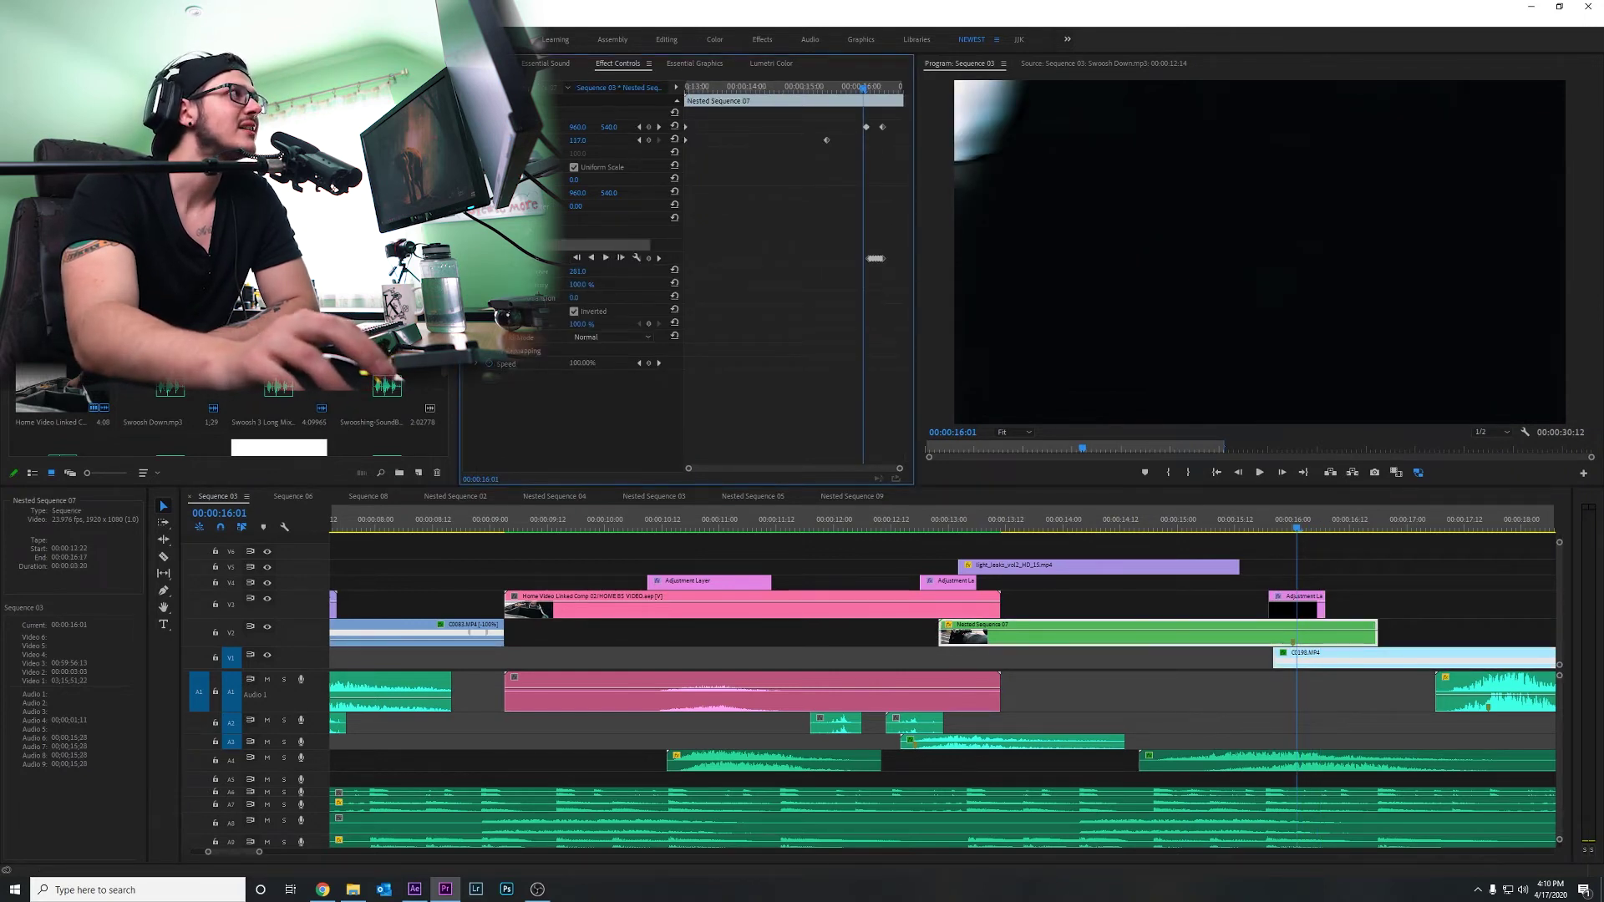
left_click(879, 83)
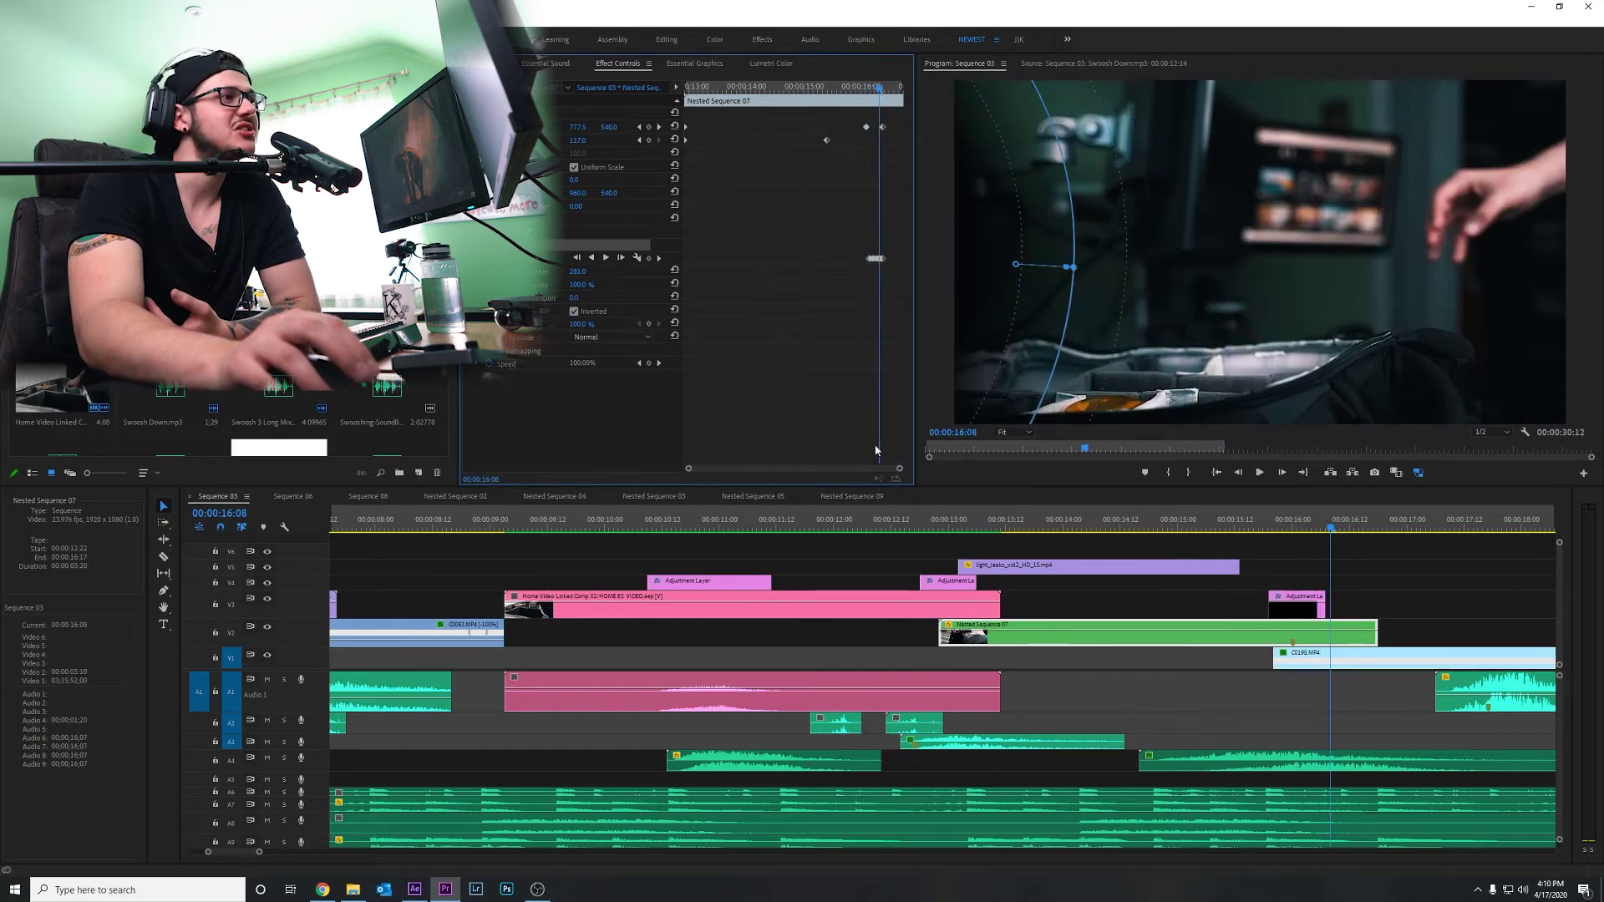
Step: Scrub the Nested Sequence 07 mask transition back to 00:00:15:23 and inspect the horizontal blur keyframes of the adjustment layer above it
left_click(1136, 604)
left_click(1314, 530)
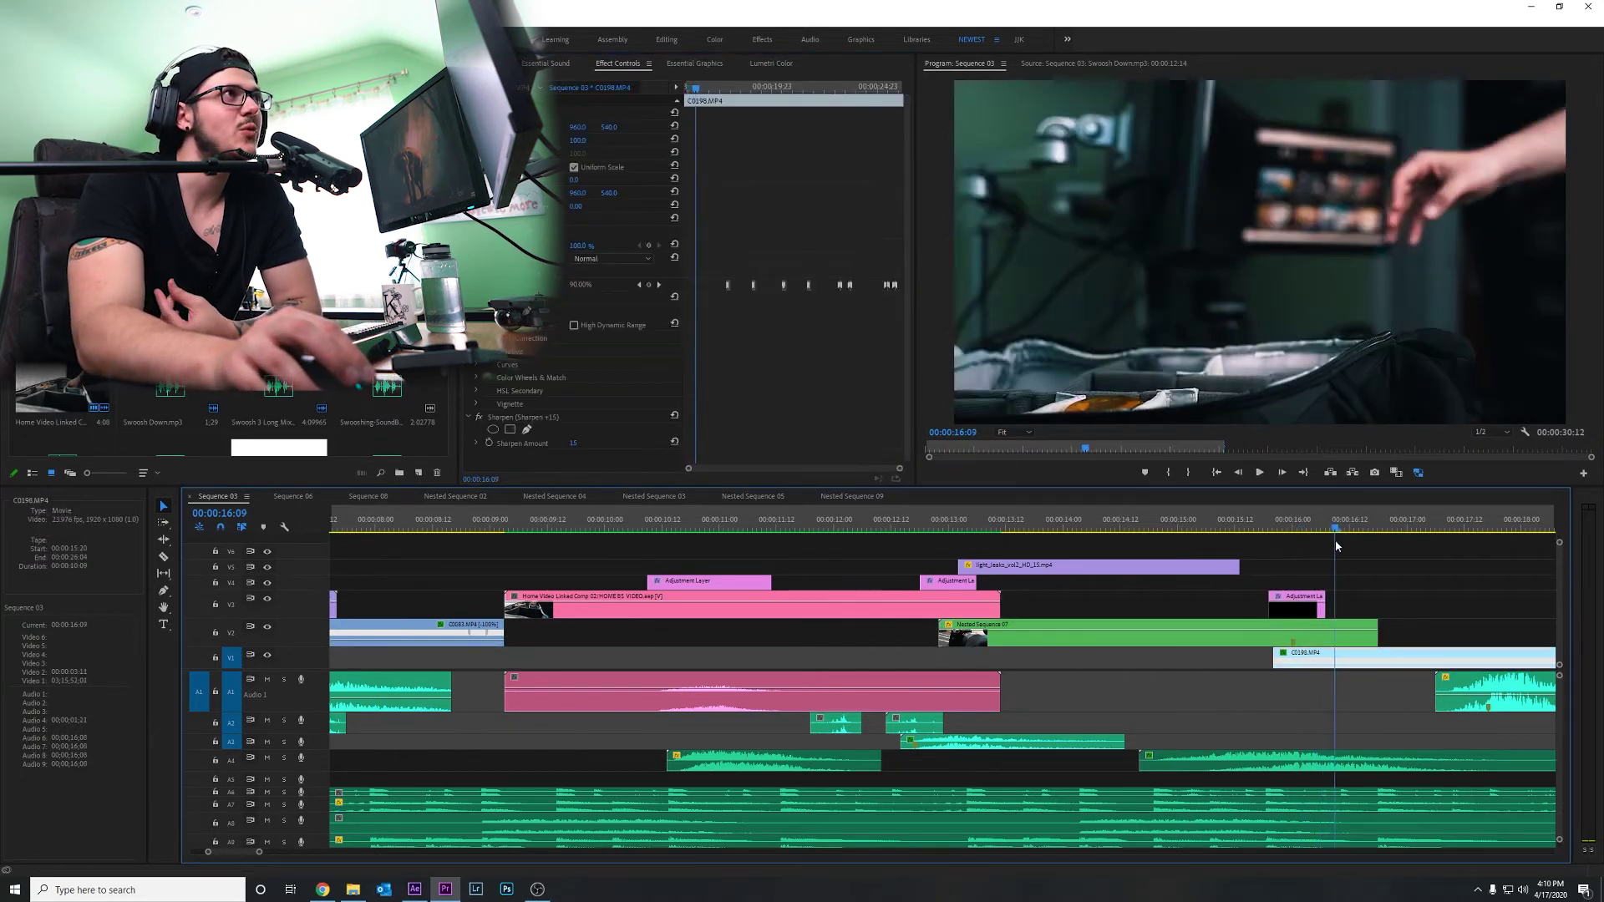
mouse_move(1318, 551)
left_mouse_down()
mouse_move(1263, 560)
mouse_move(1288, 558)
left_mouse_up()
left_click(1293, 599)
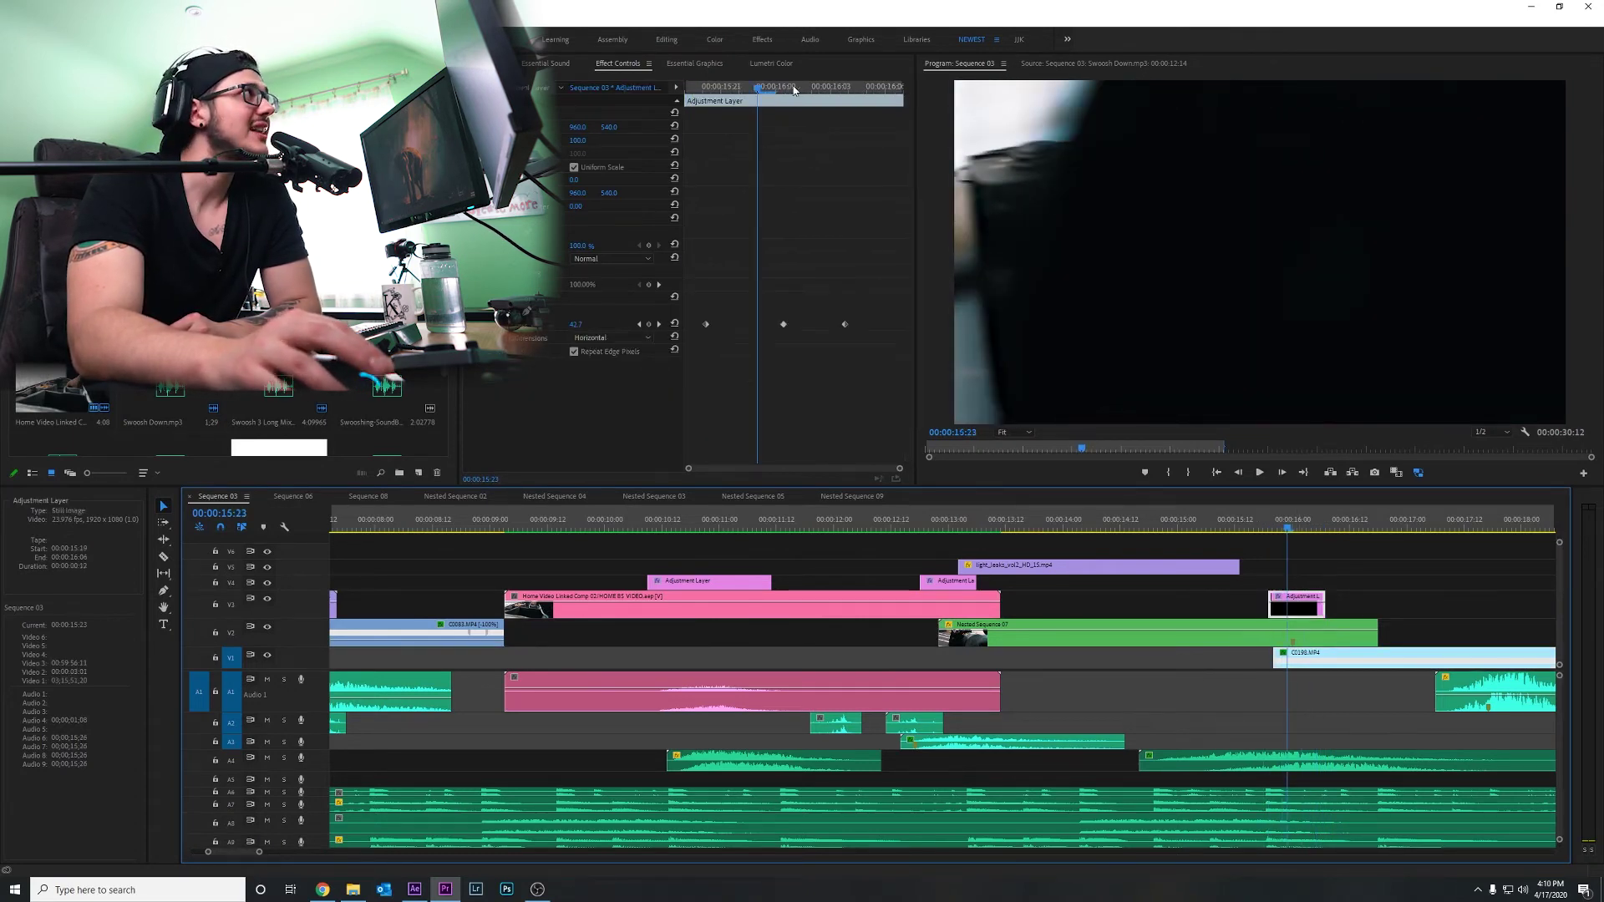
left_click(768, 100)
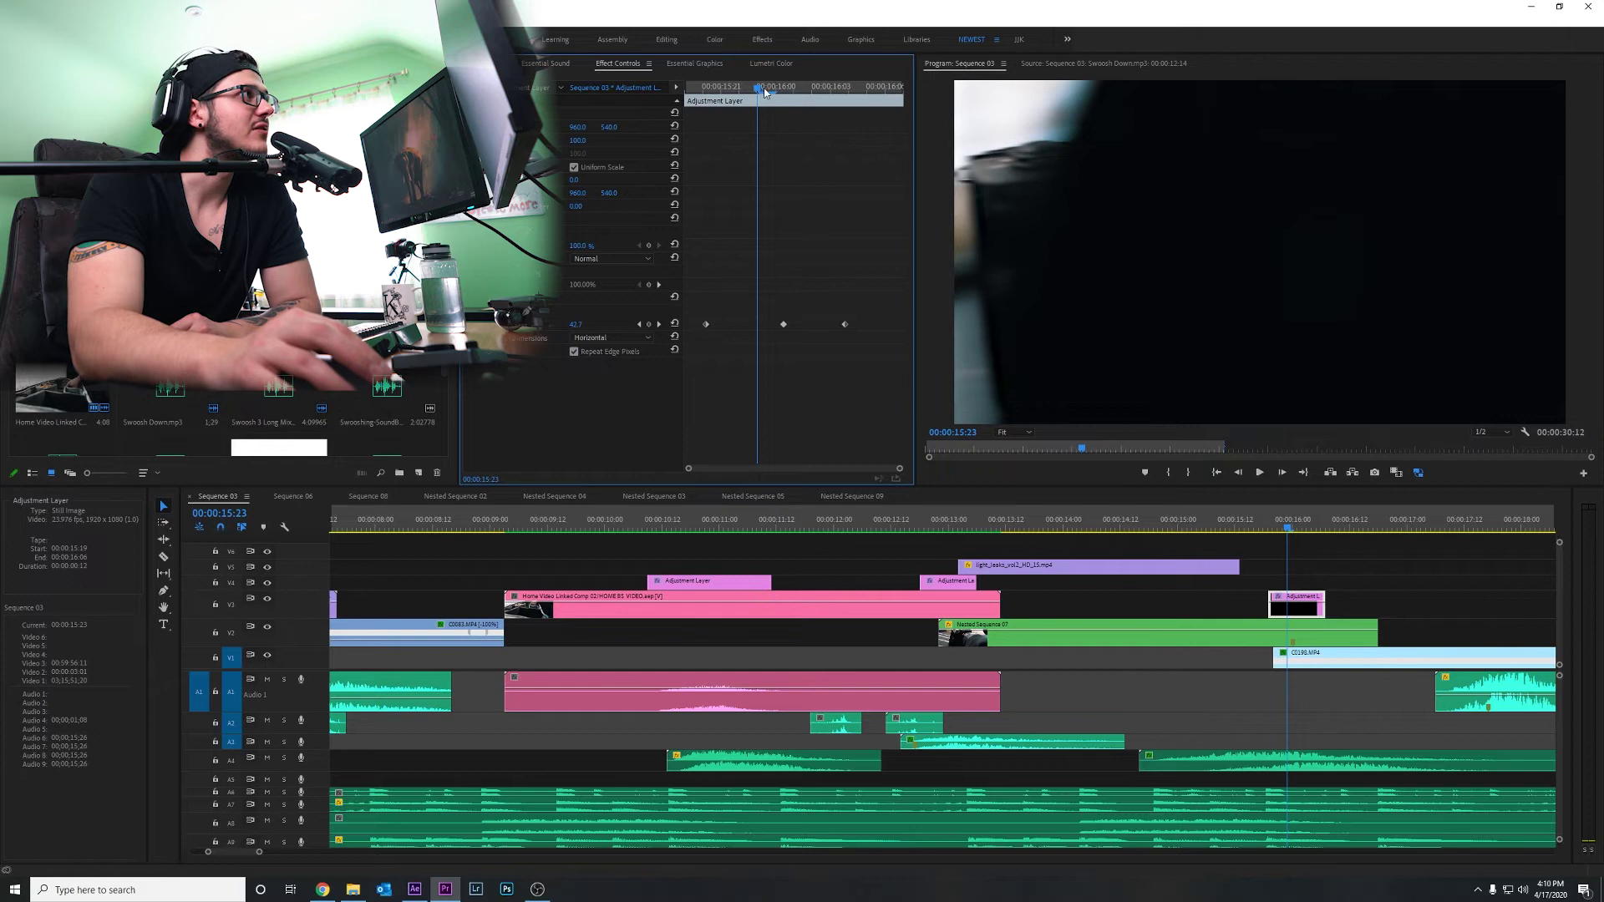
key("Right")
Step: Inspect the blur keyframes of the adjustment layer above the end of Nested Sequence 02 for comparison
scroll(861, 558, "down", 5)
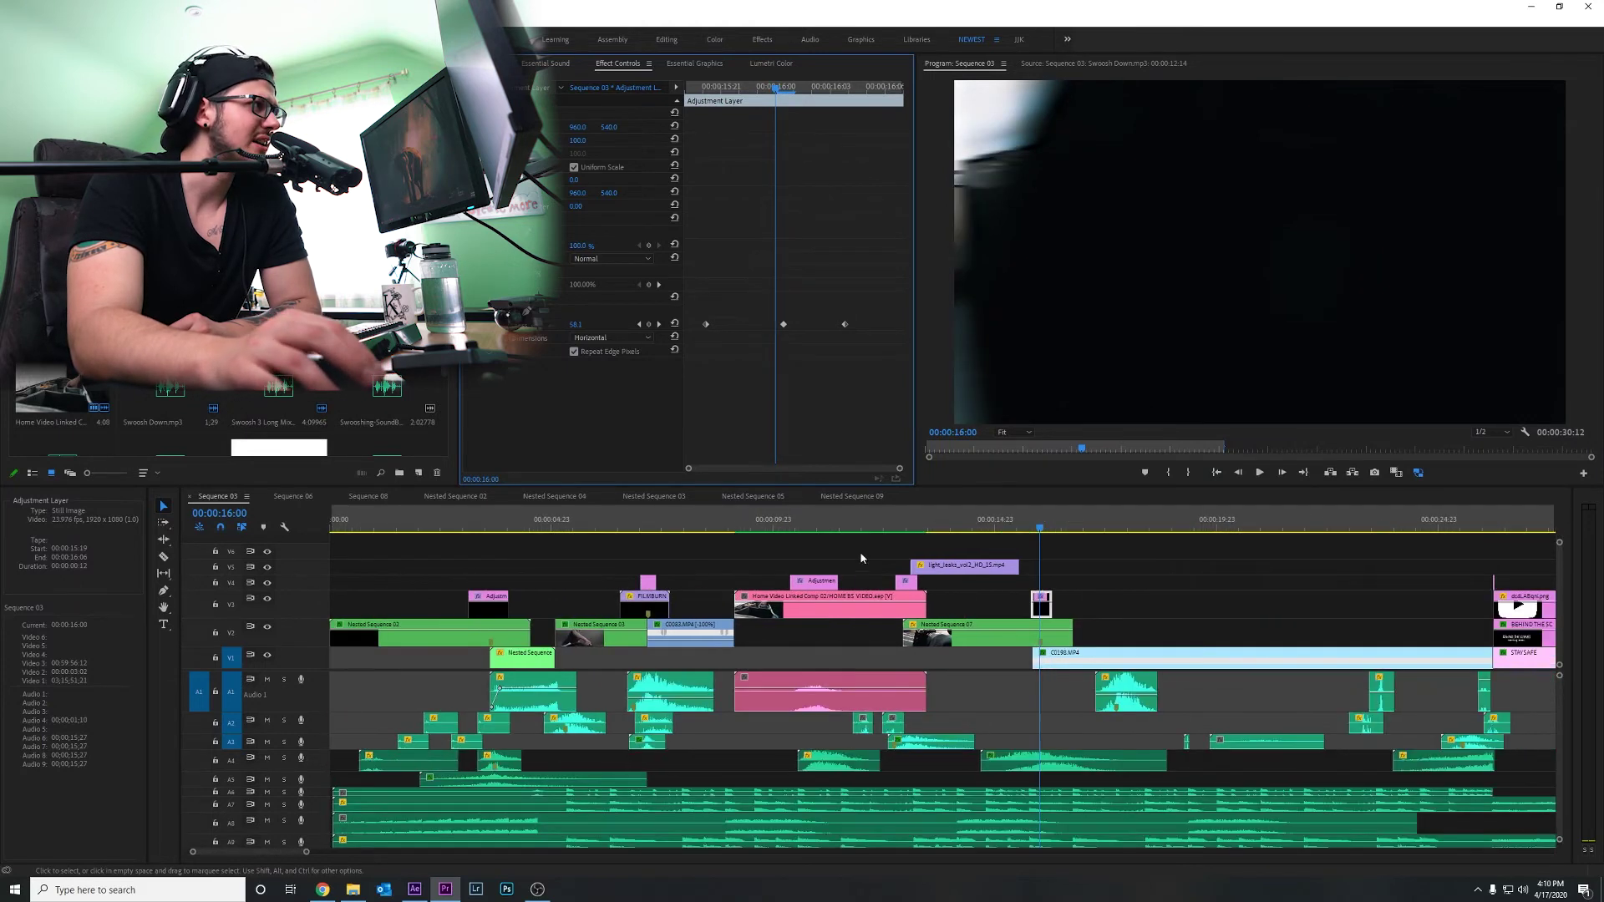
left_click(808, 522)
left_click(650, 585)
left_click(501, 567)
left_click(491, 617)
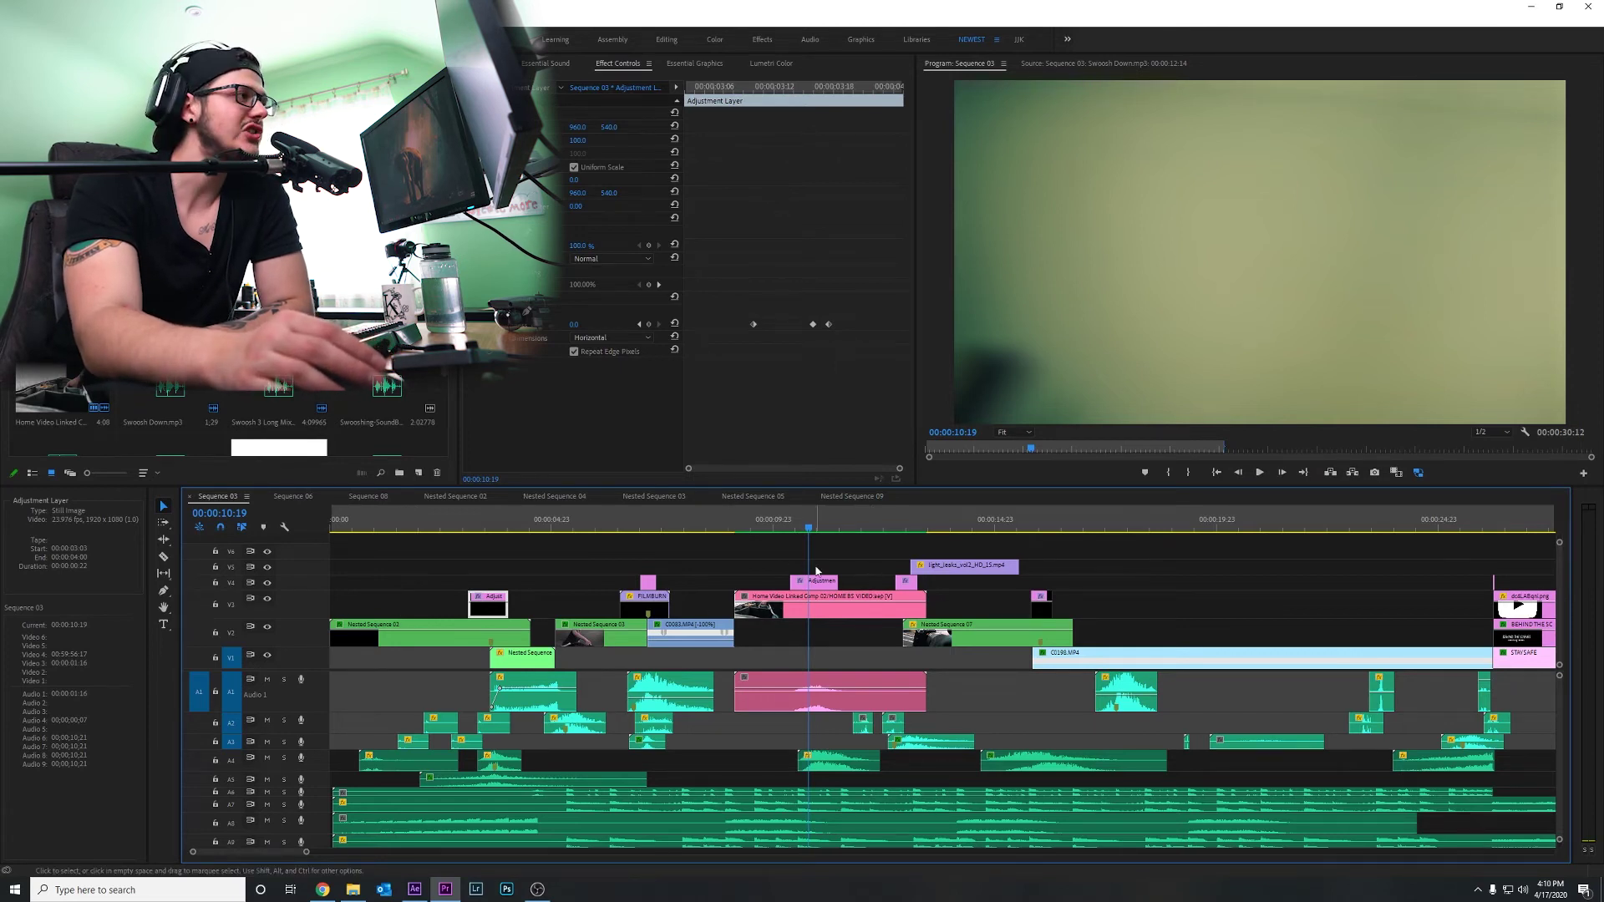
Step: Inspect the horizontal blur keyframes of the adjustment layer above the linked comp at 00:00:10:23, and clear the selection
left_click(820, 530)
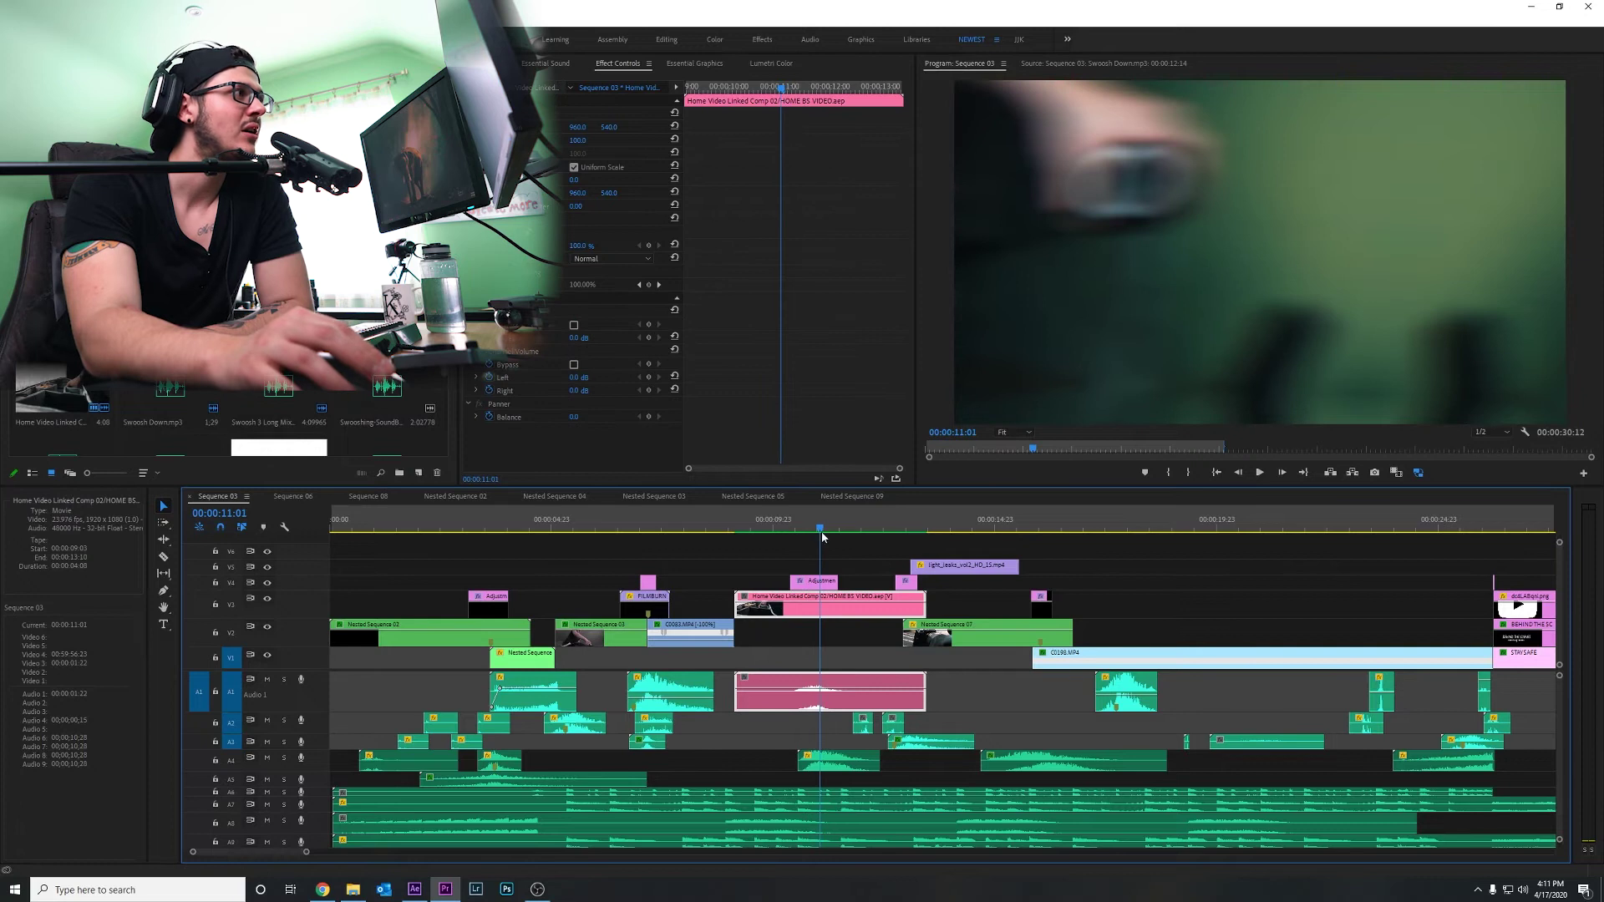
left_click(817, 580)
left_click(803, 87)
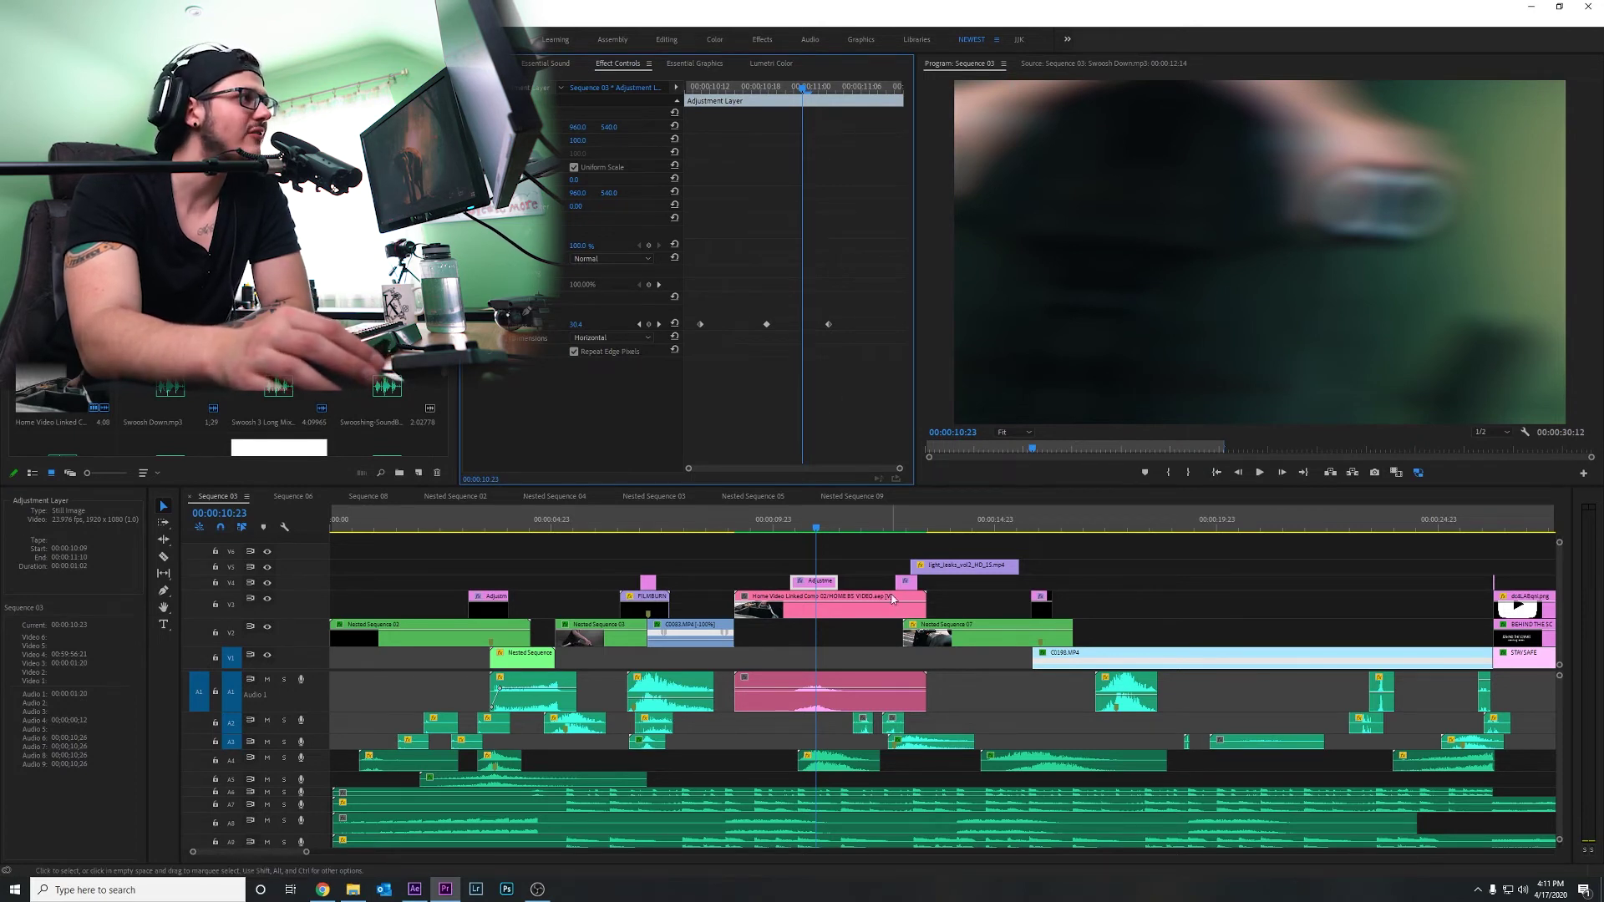
left_click(892, 567)
left_click(835, 606)
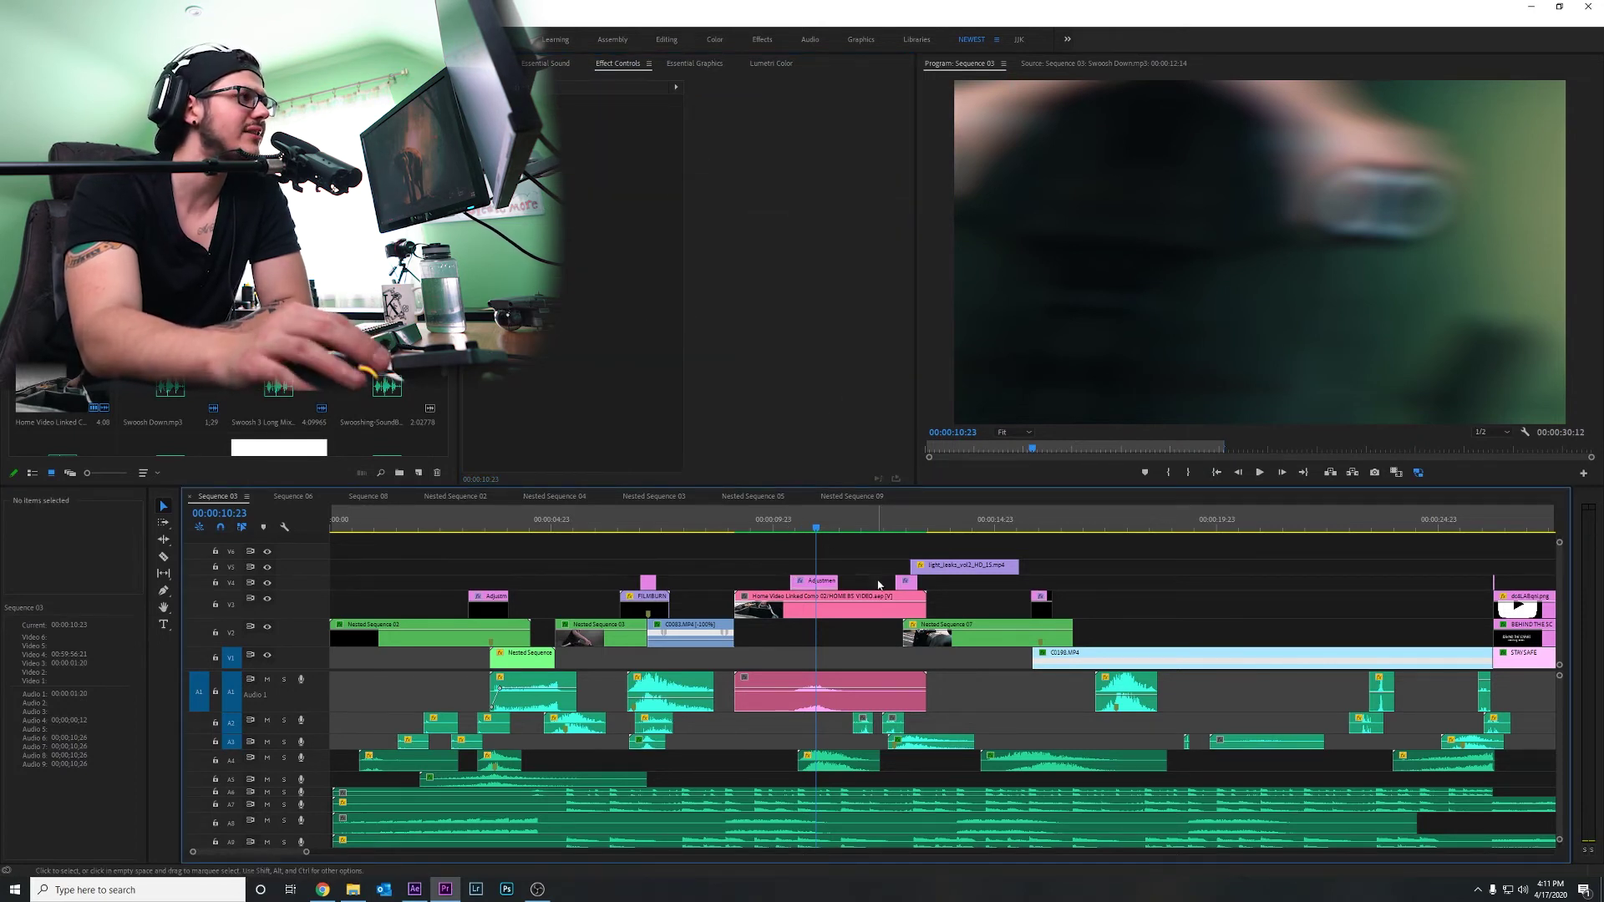
Step: Open the Swoosh 3 Long Mix.wav clip near 00:00:14:18 as the source, play it, and check its placement against the shot in Sequence 03
left_click(837, 531)
left_click_drag(836, 533, 986, 533)
scroll(1049, 704, "down", 2)
double_click(975, 764)
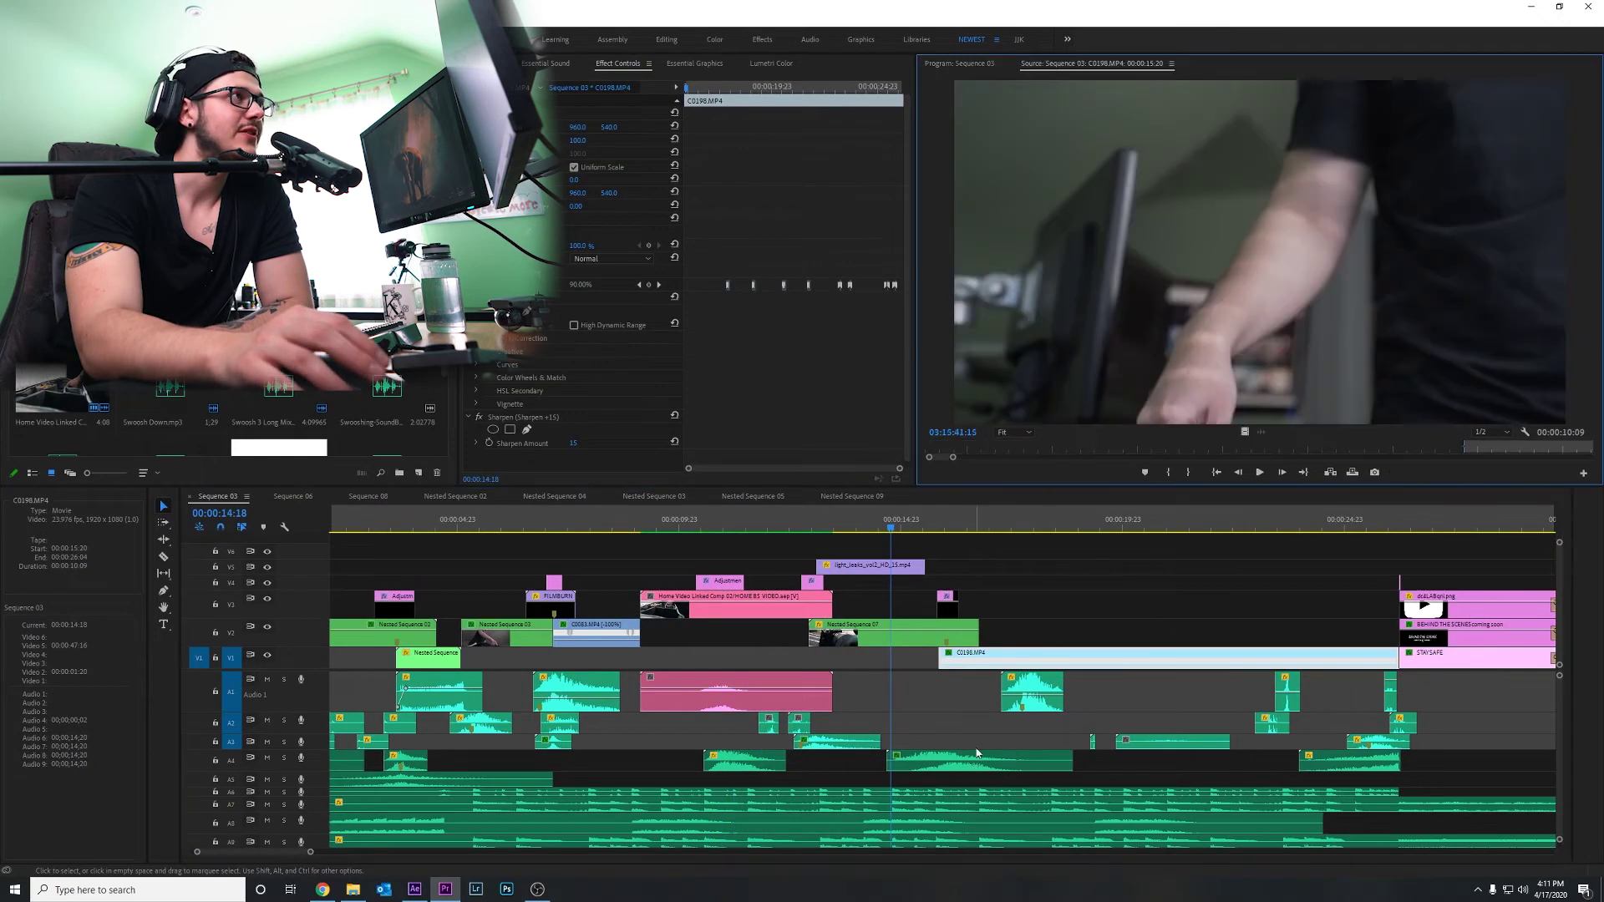
double_click(952, 760)
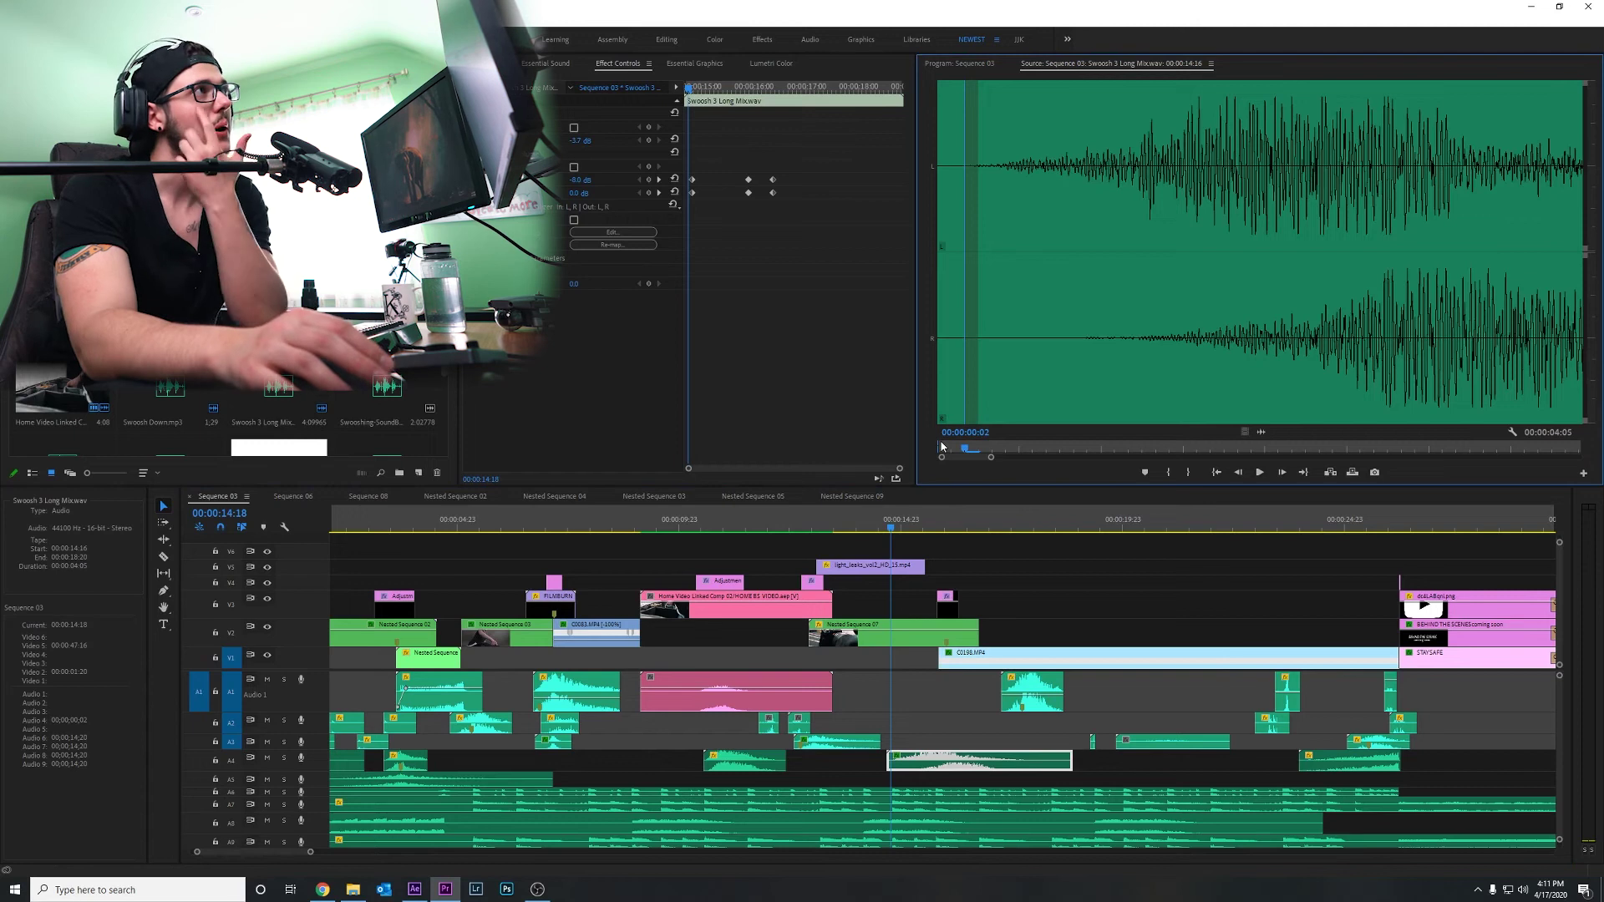
key("Home")
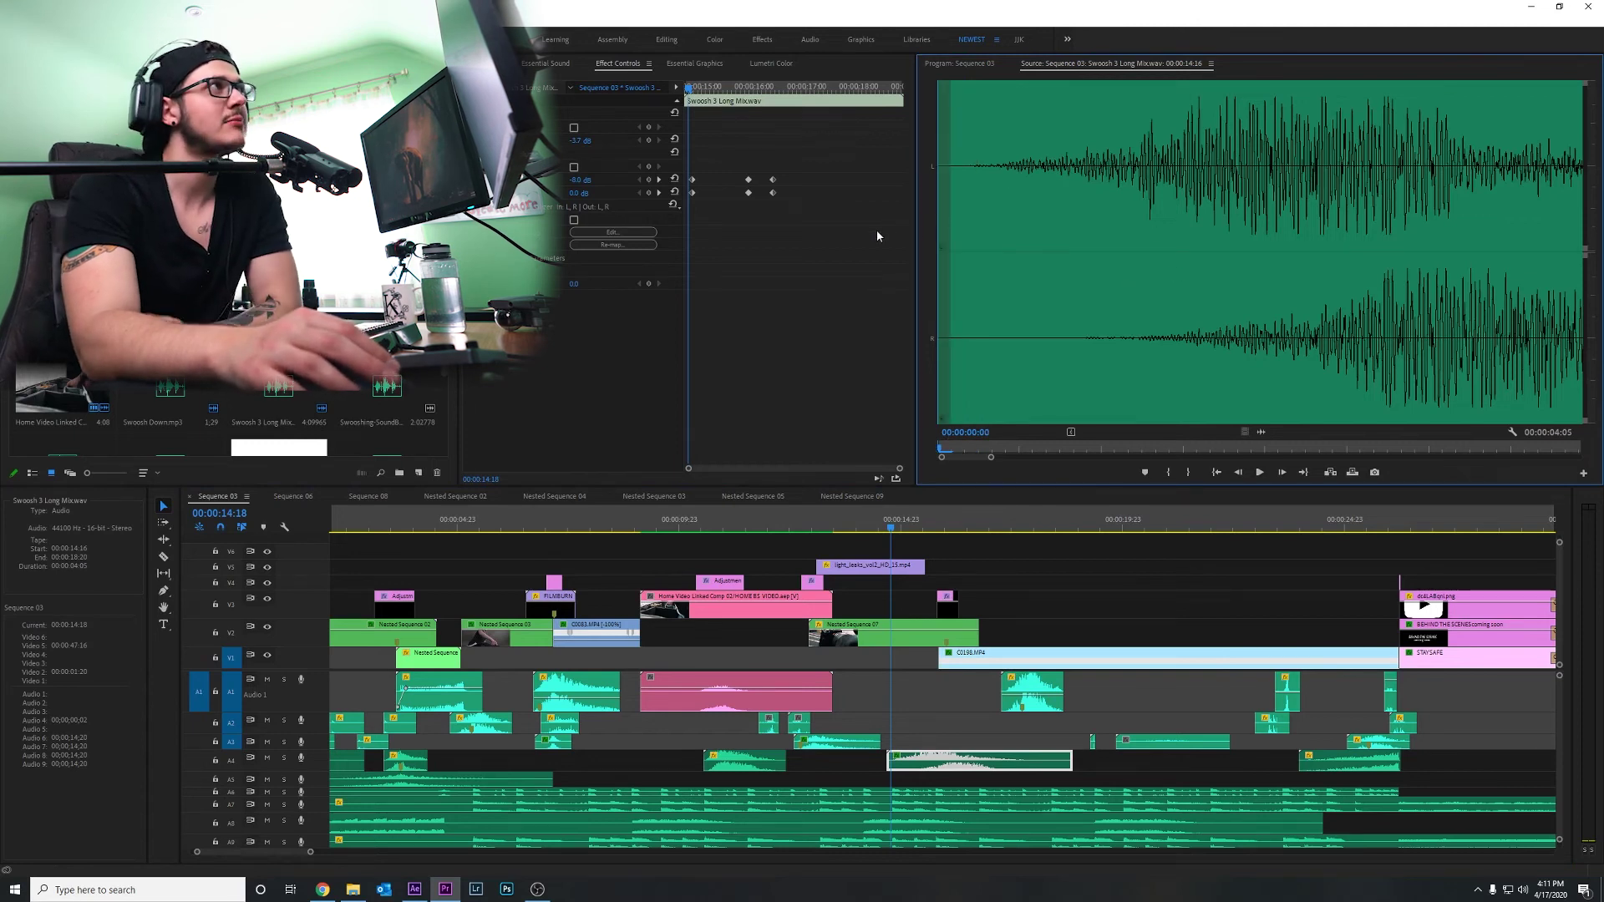
key("space")
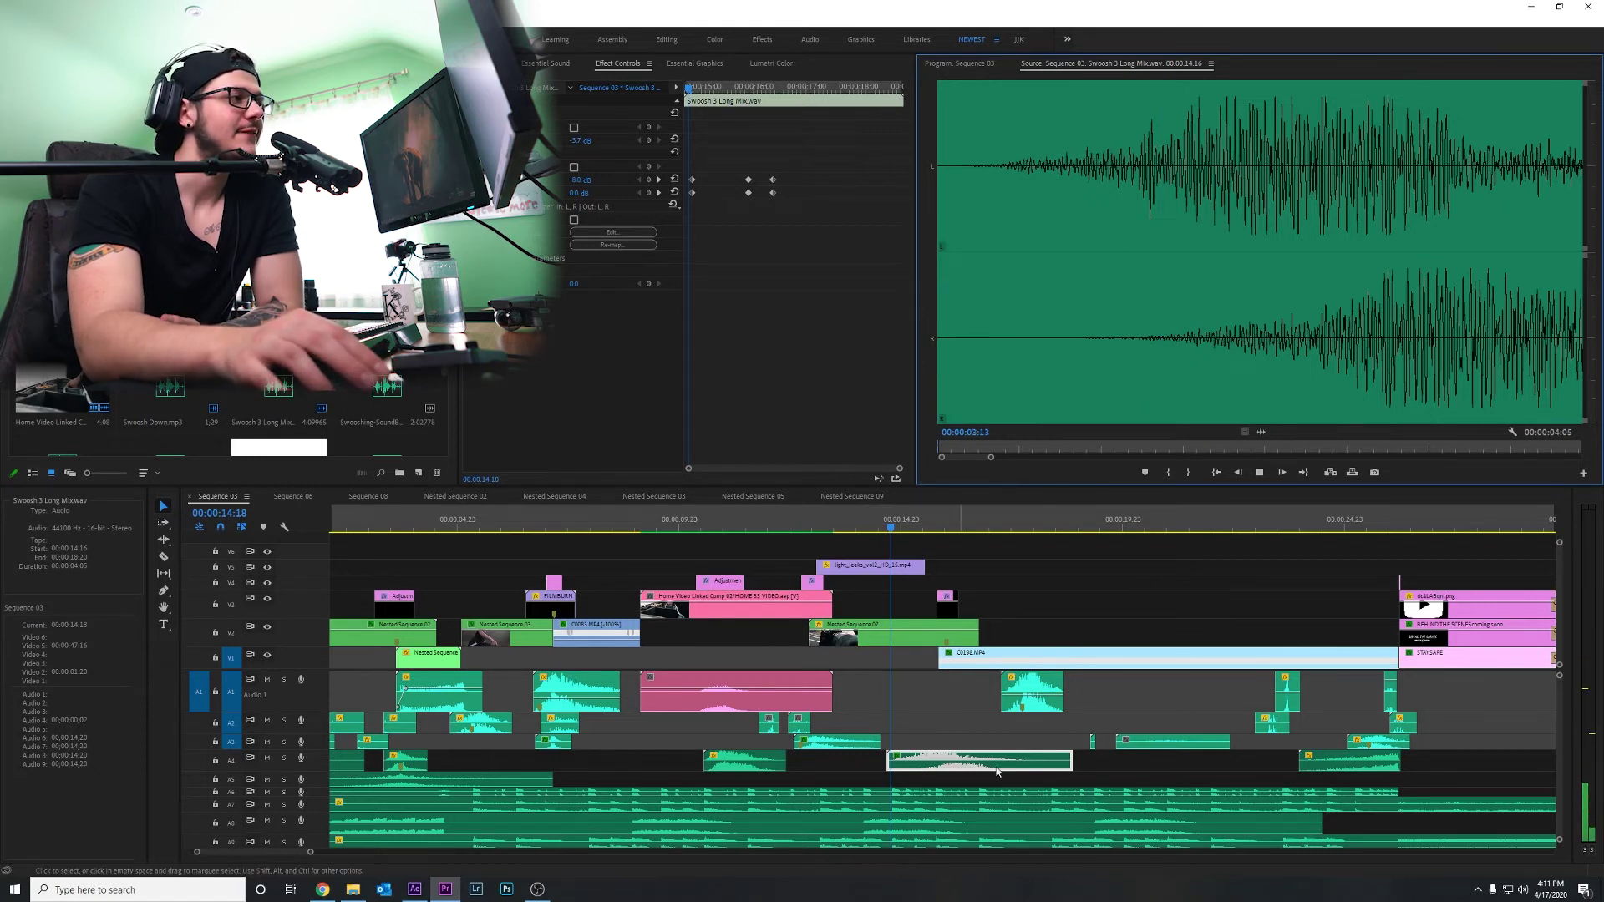
left_click(937, 706)
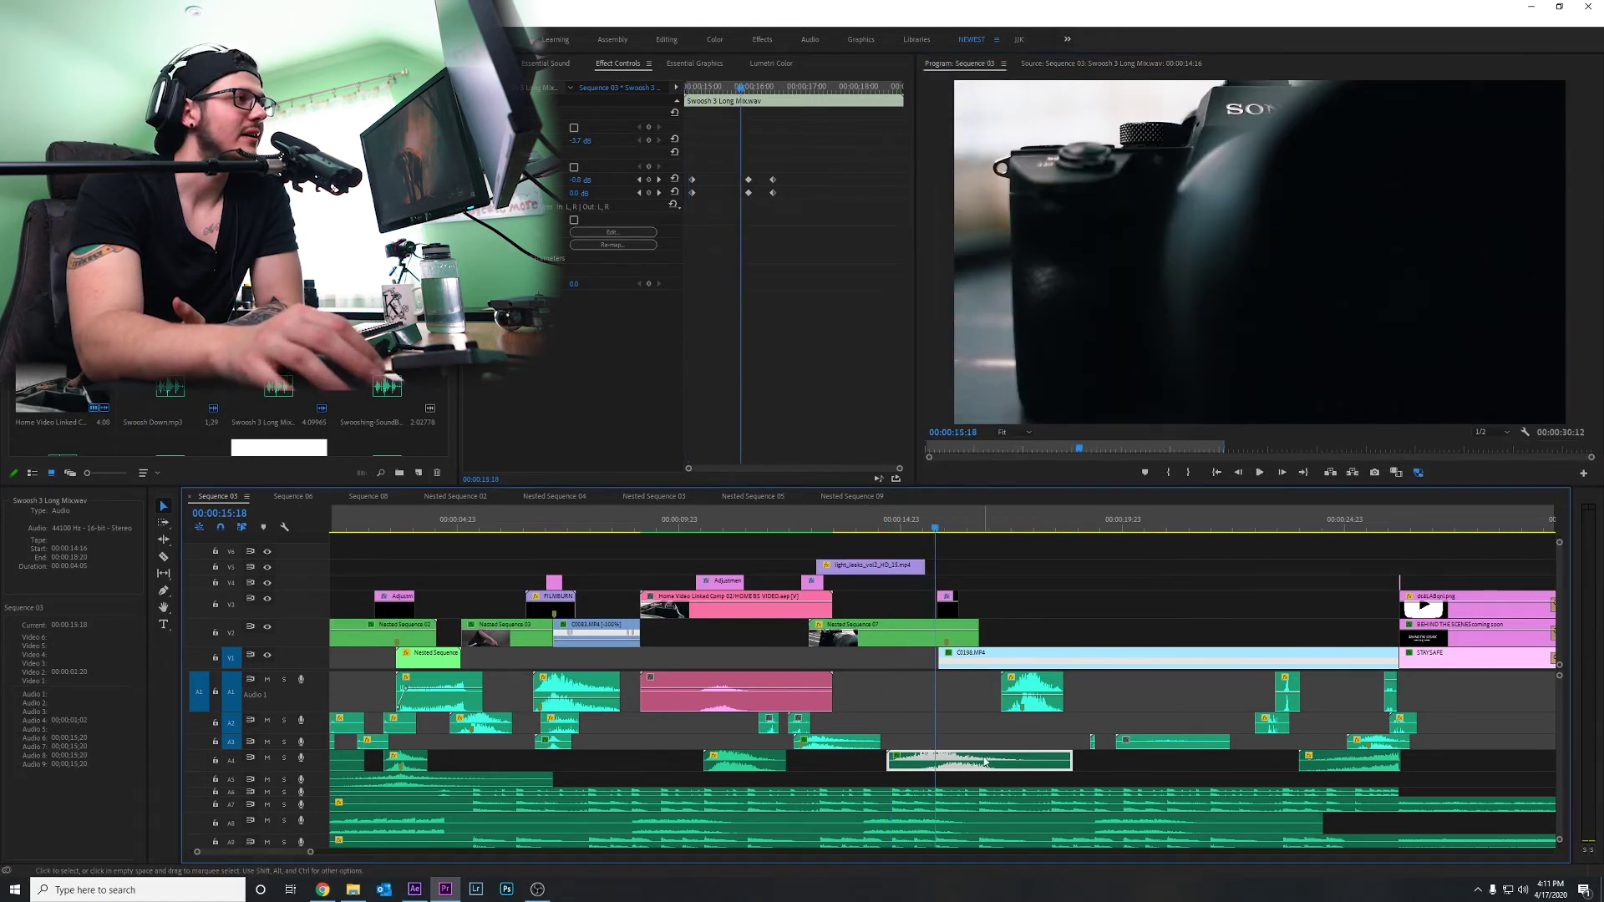
mouse_move(911, 525)
left_mouse_down()
mouse_move(989, 533)
mouse_move(927, 531)
left_mouse_up()
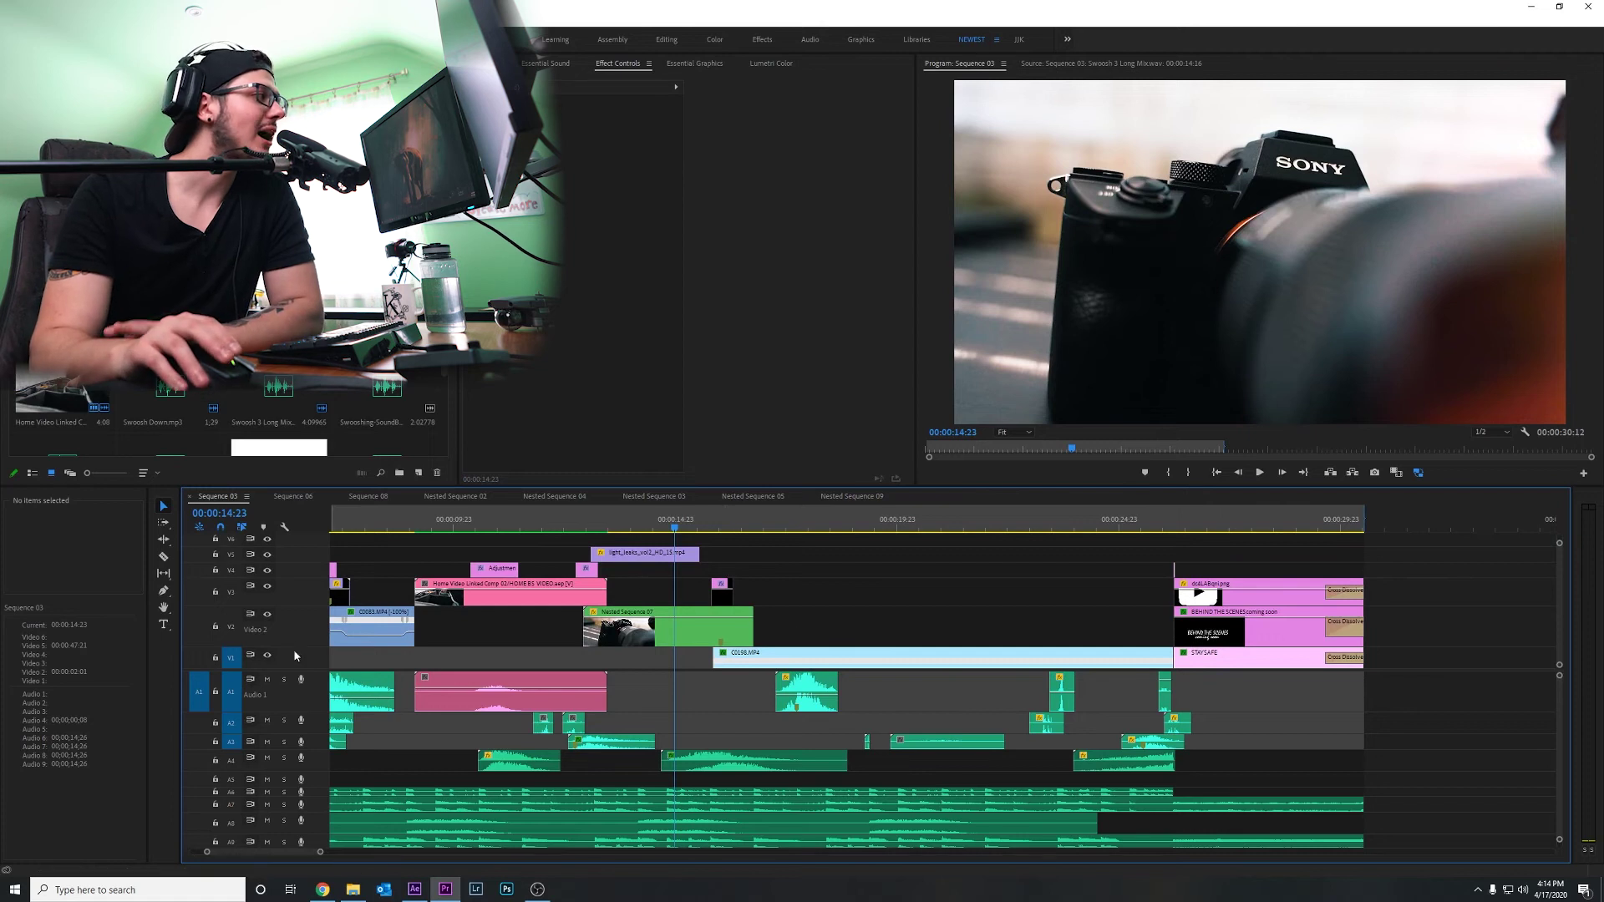
Step: Enlarge the Video 1 track to show C0198.MP4's speed ramps and scrub the clip from 00:00:17:07 to 00:00:25:14
scroll(318, 656, "up", 3)
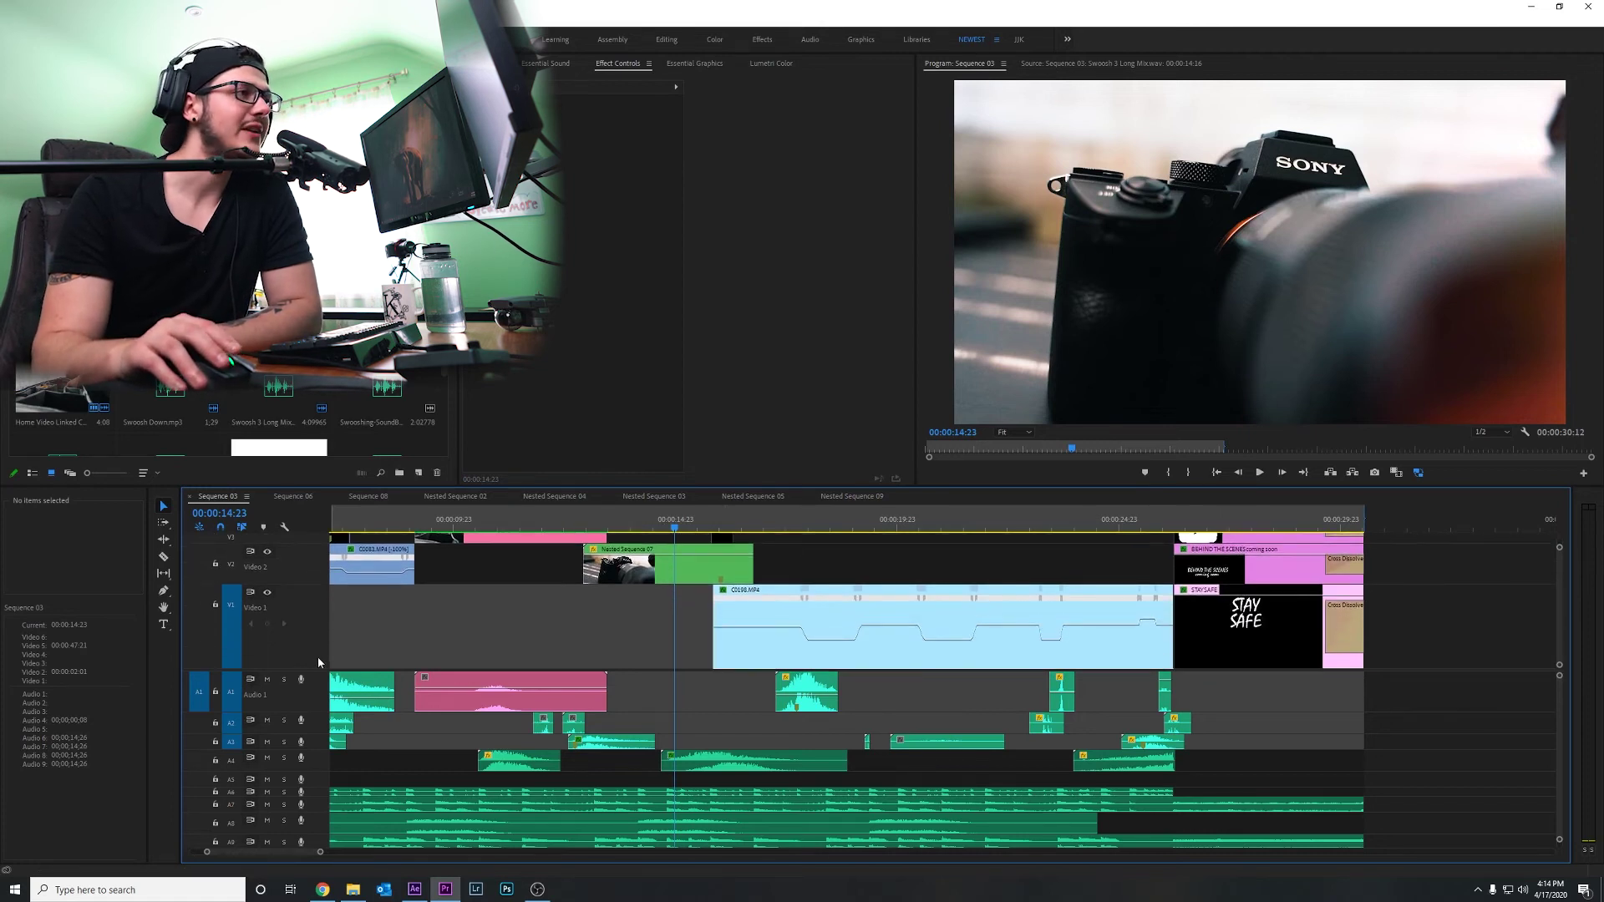
scroll(328, 664, "down", 1)
scroll(309, 664, "down", 1)
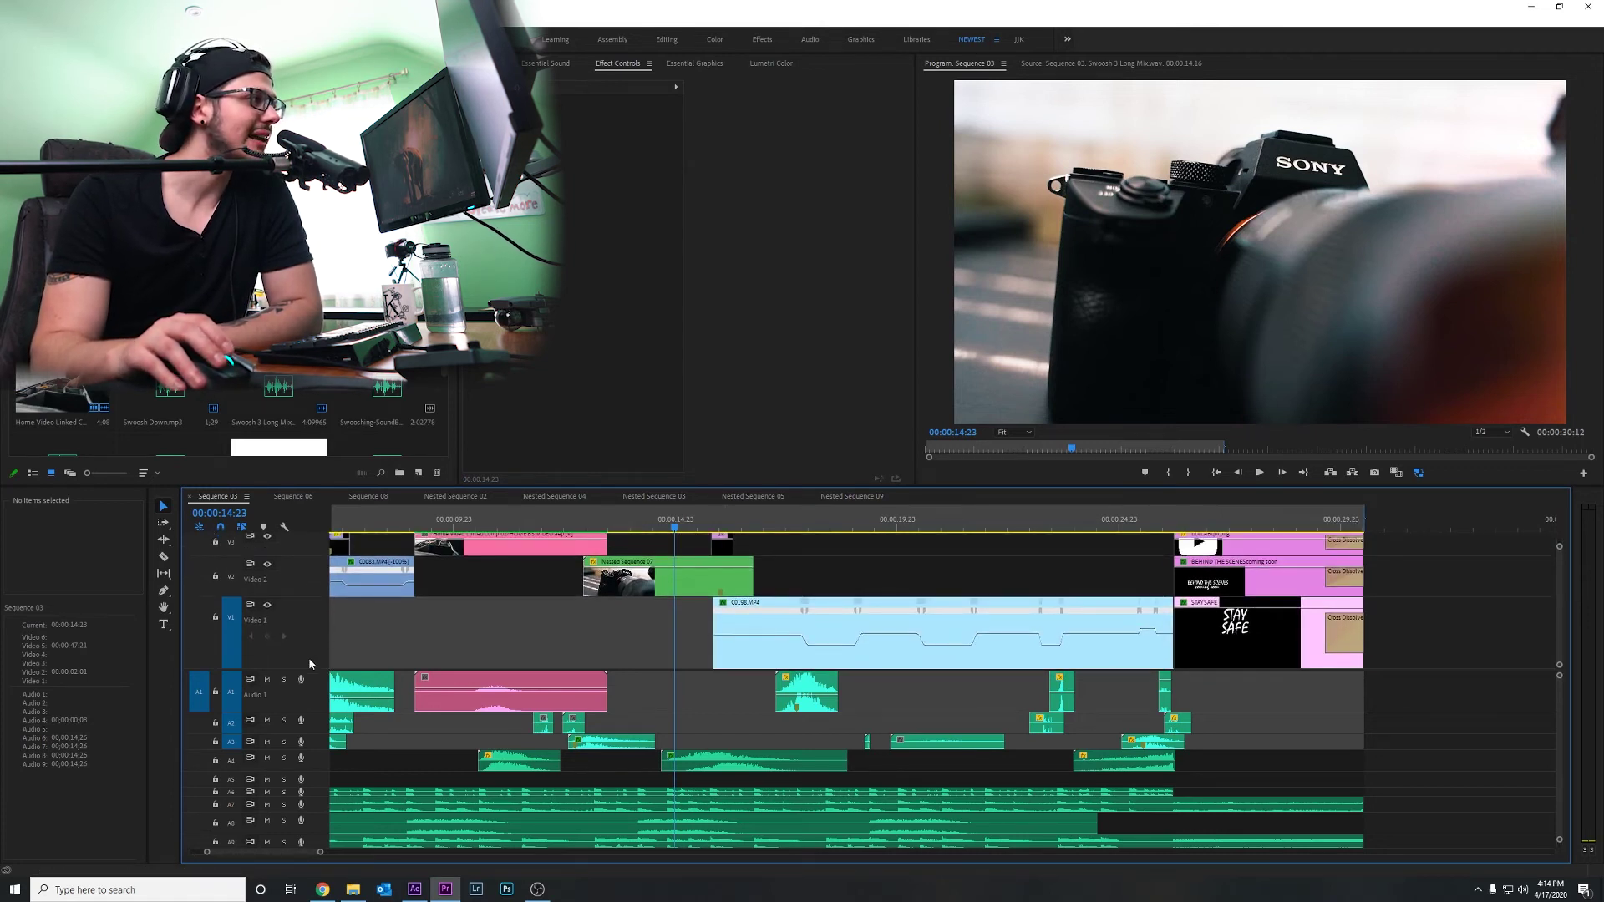
left_click(777, 529)
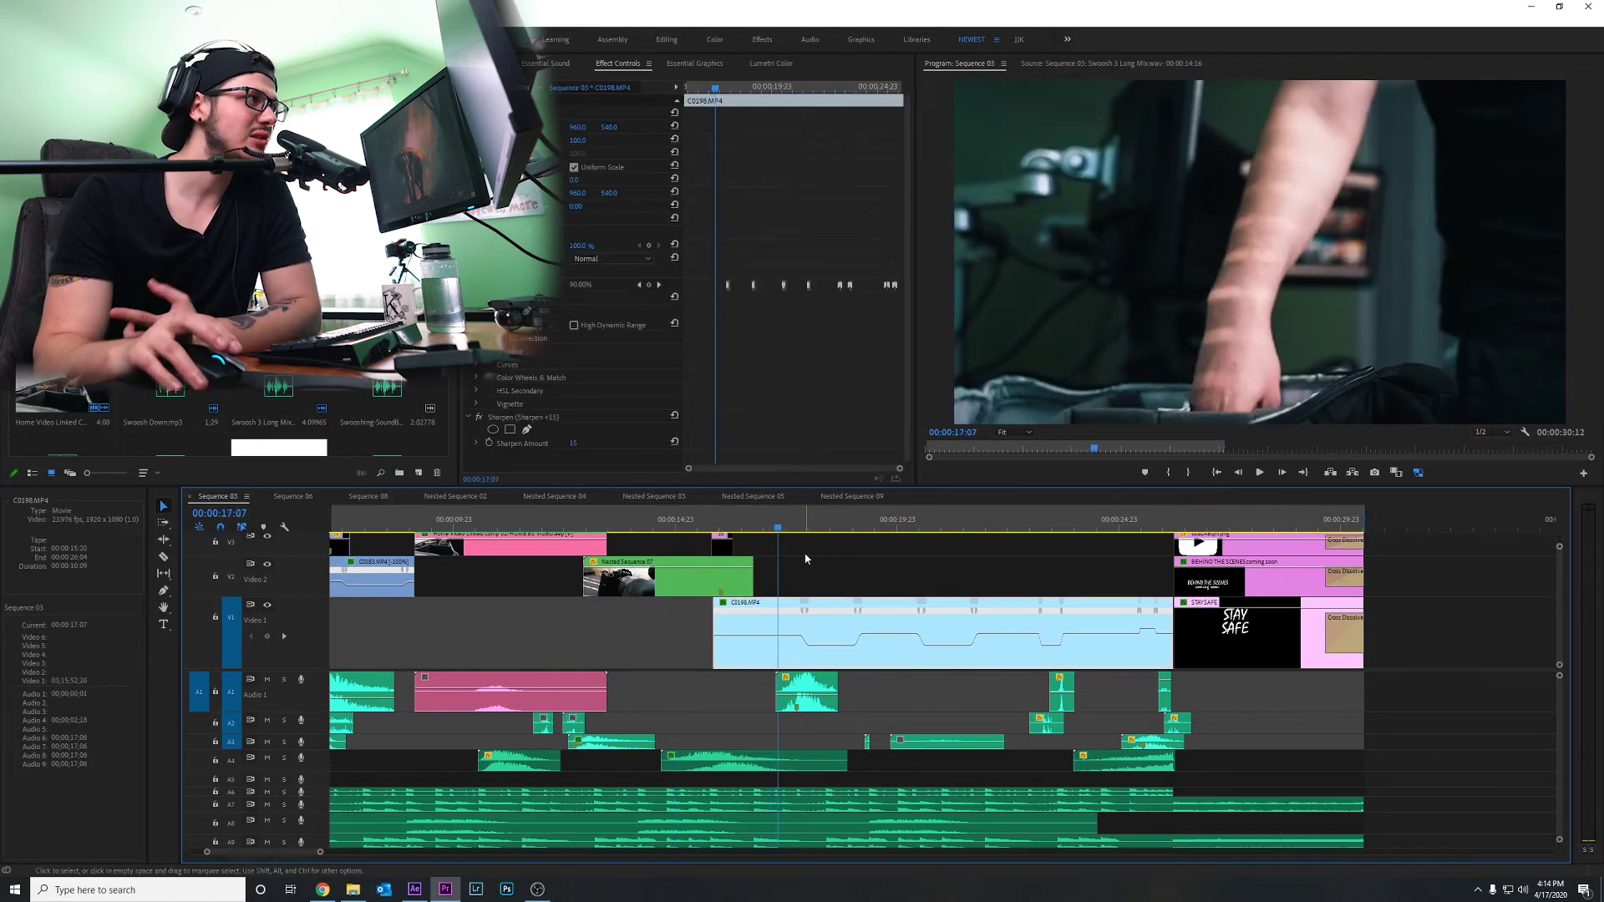
left_click_drag(778, 529, 1146, 668)
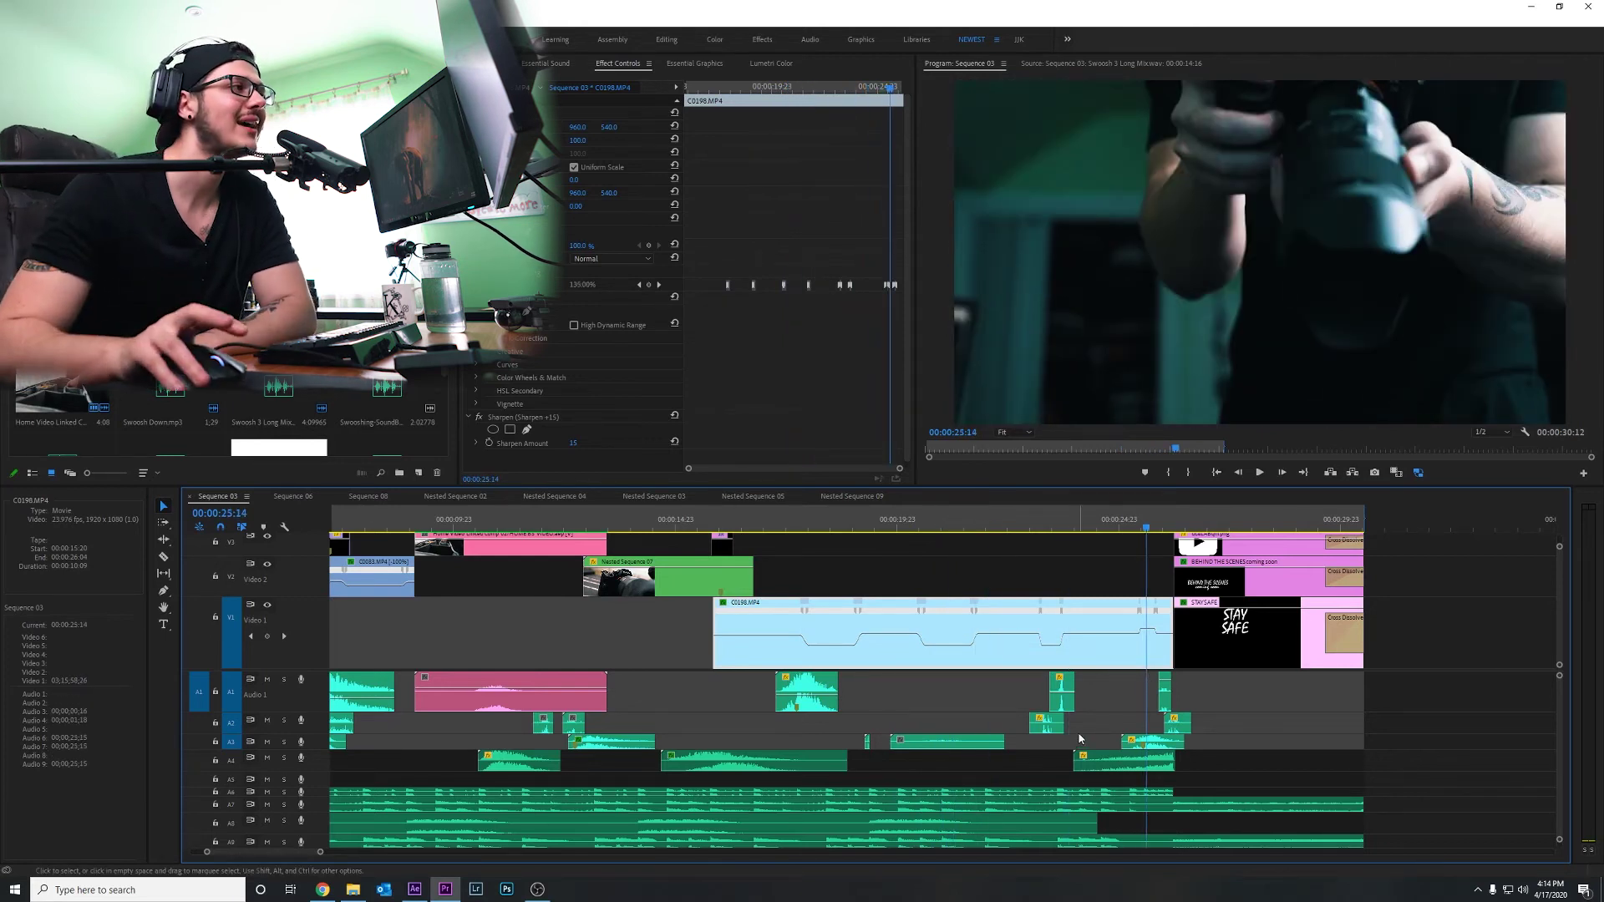
Step: Locate the first speed ramp of C0198.MP4 at 00:00:17:07 and play its Fast Woosh.mp3 sound as the source
left_click(768, 522)
left_click_drag(769, 522, 776, 522)
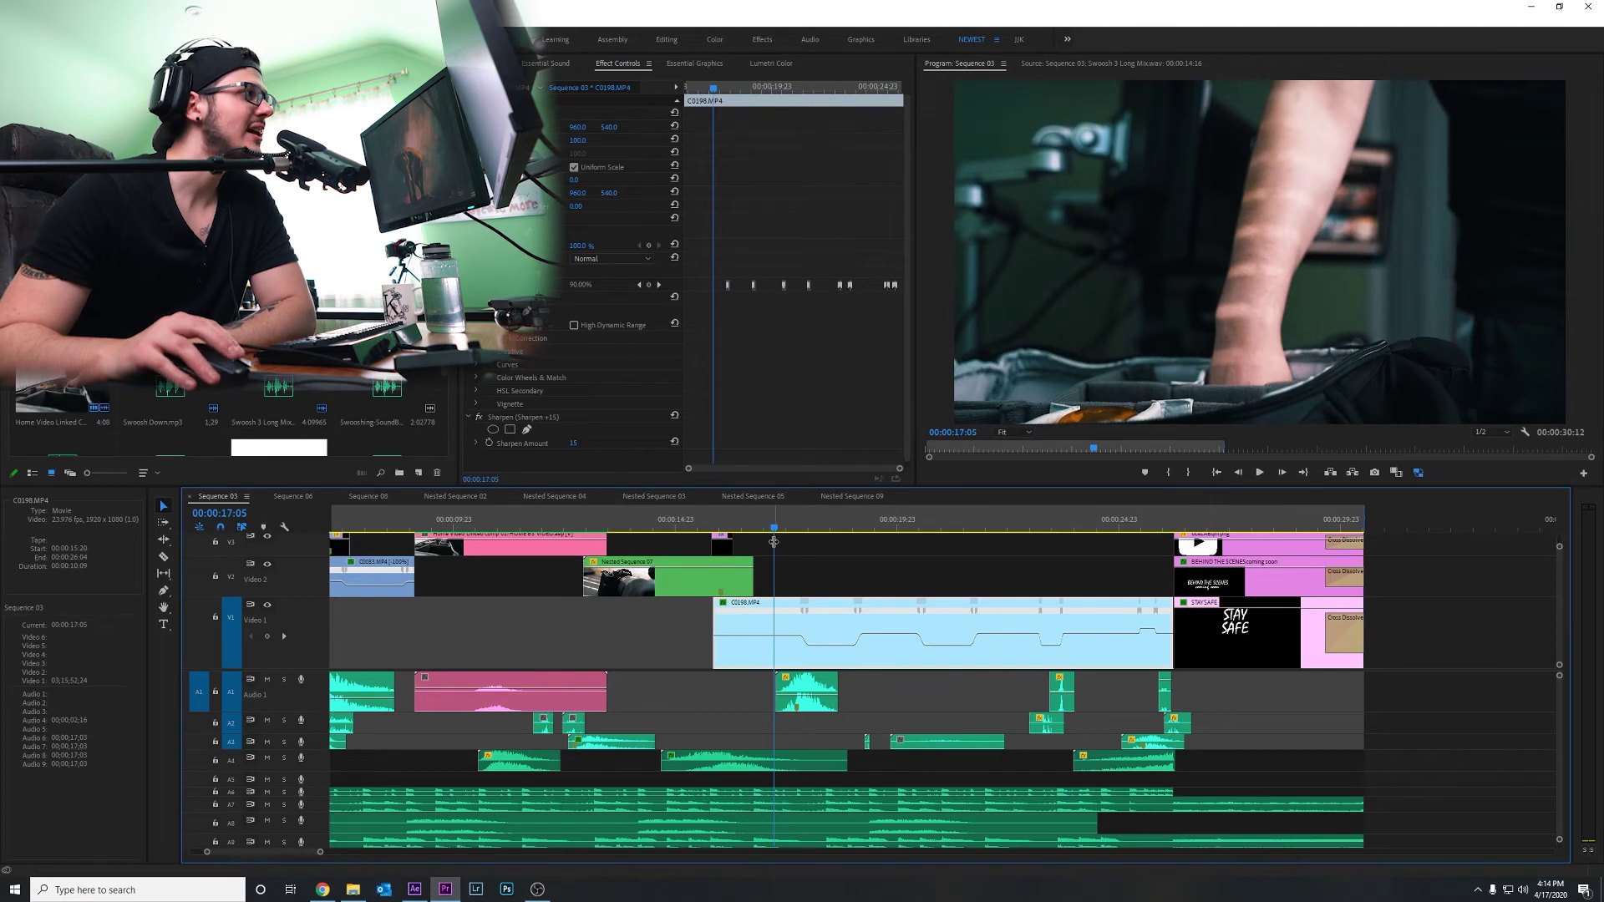
left_click_drag(784, 517, 779, 590)
double_click(803, 692)
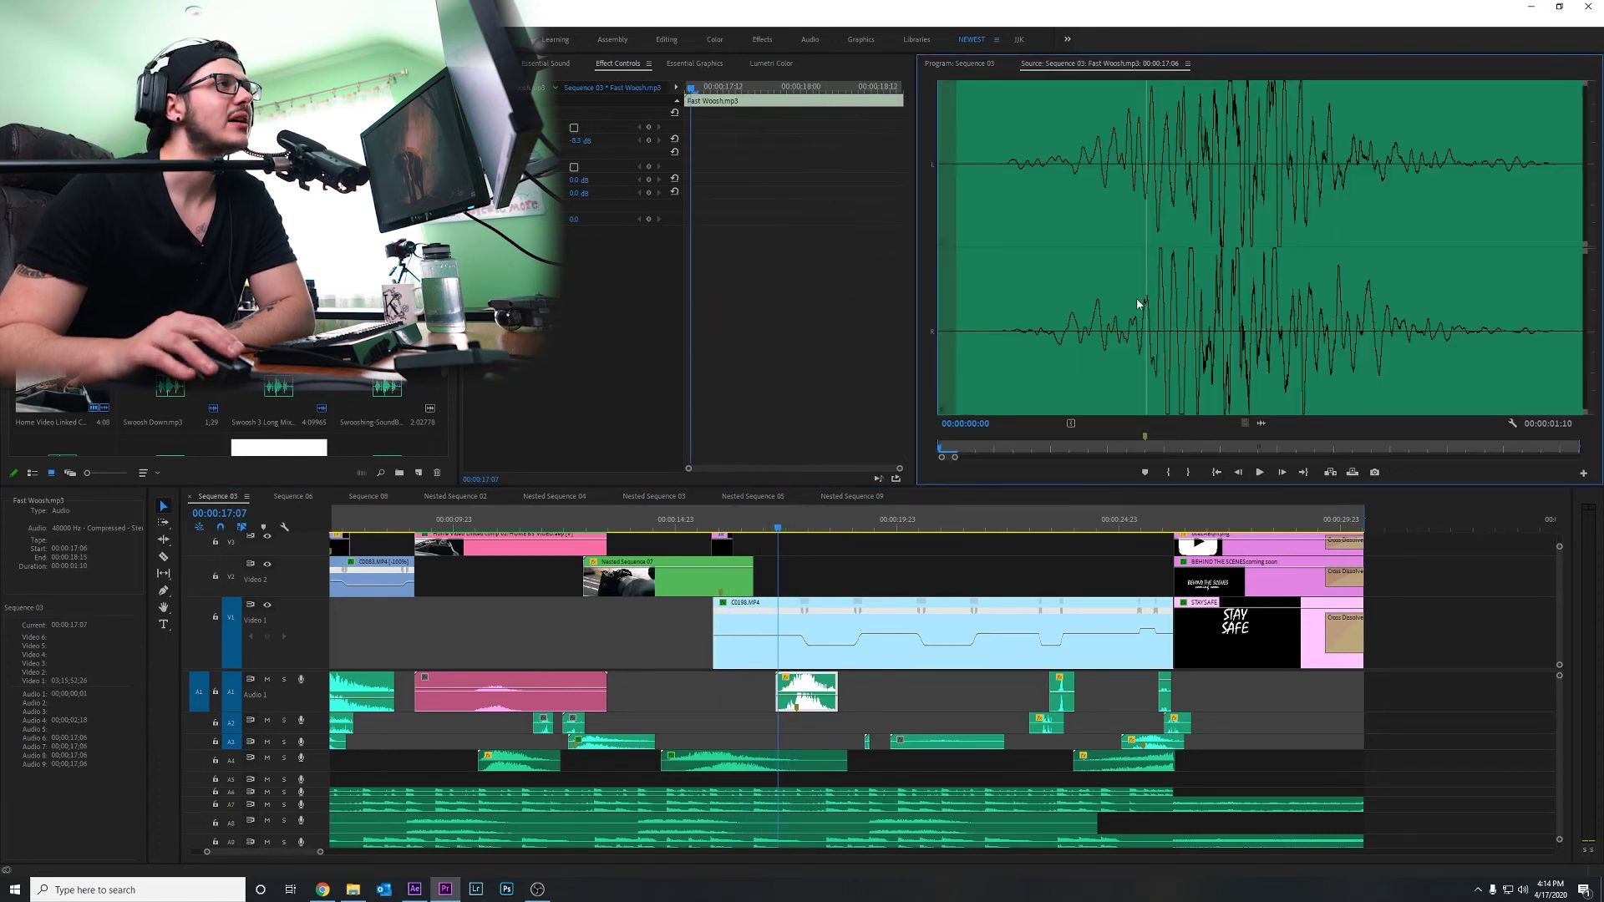
key("space")
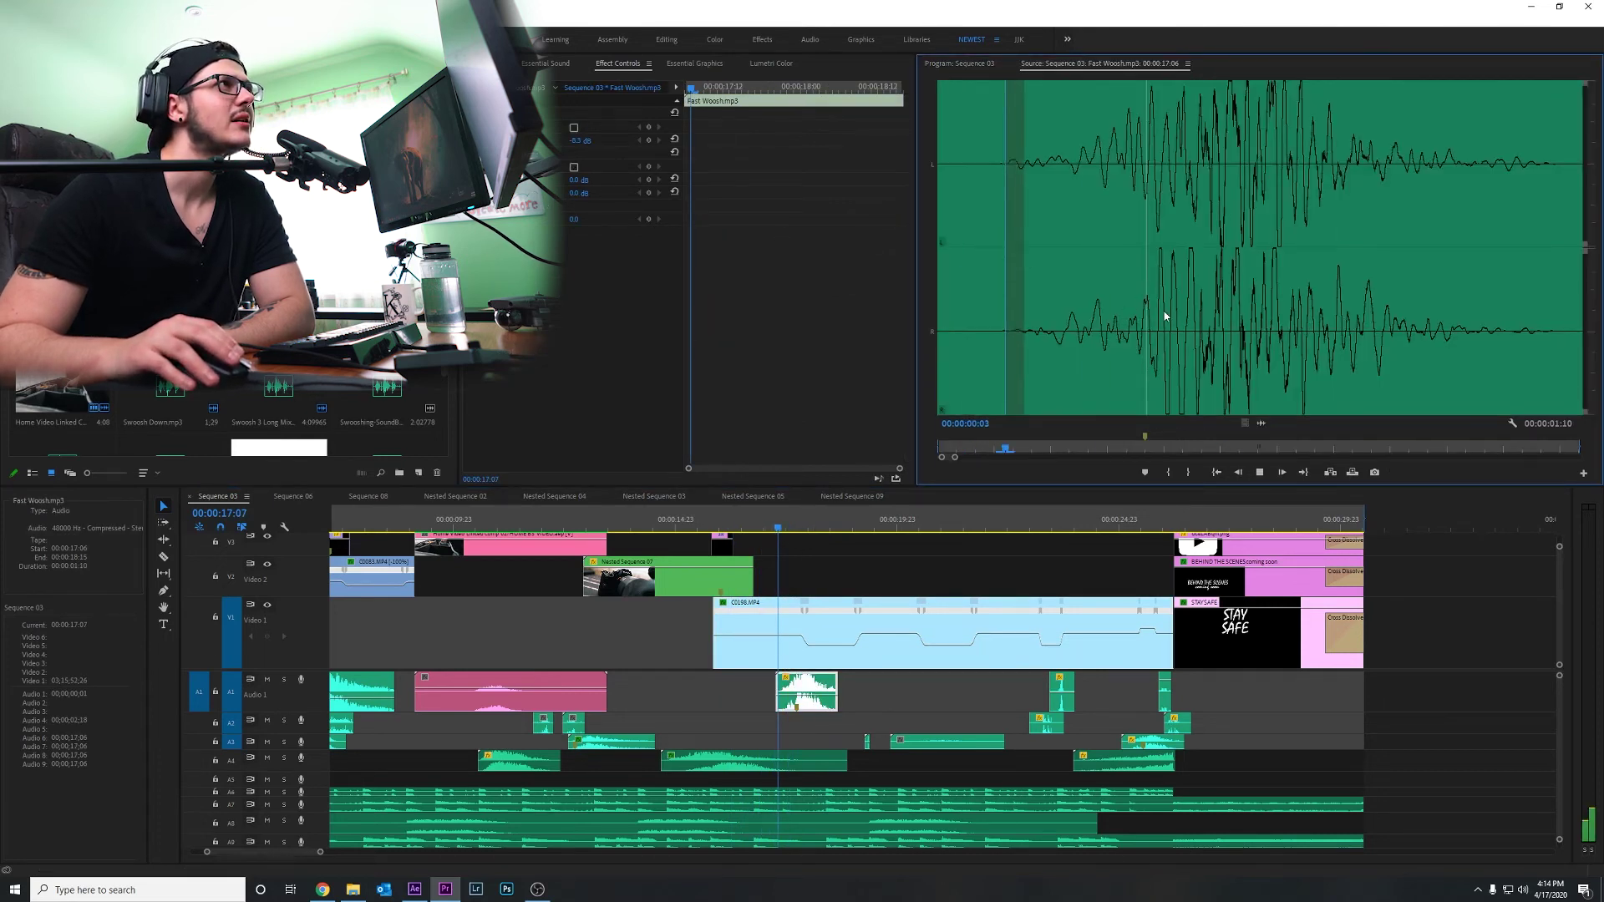
Step: Check the Fast Woosh.mp3 clip at 00:00:17:07 against the first speed ramp of C0198.MP4, and play the sound again as the source
left_click(759, 552)
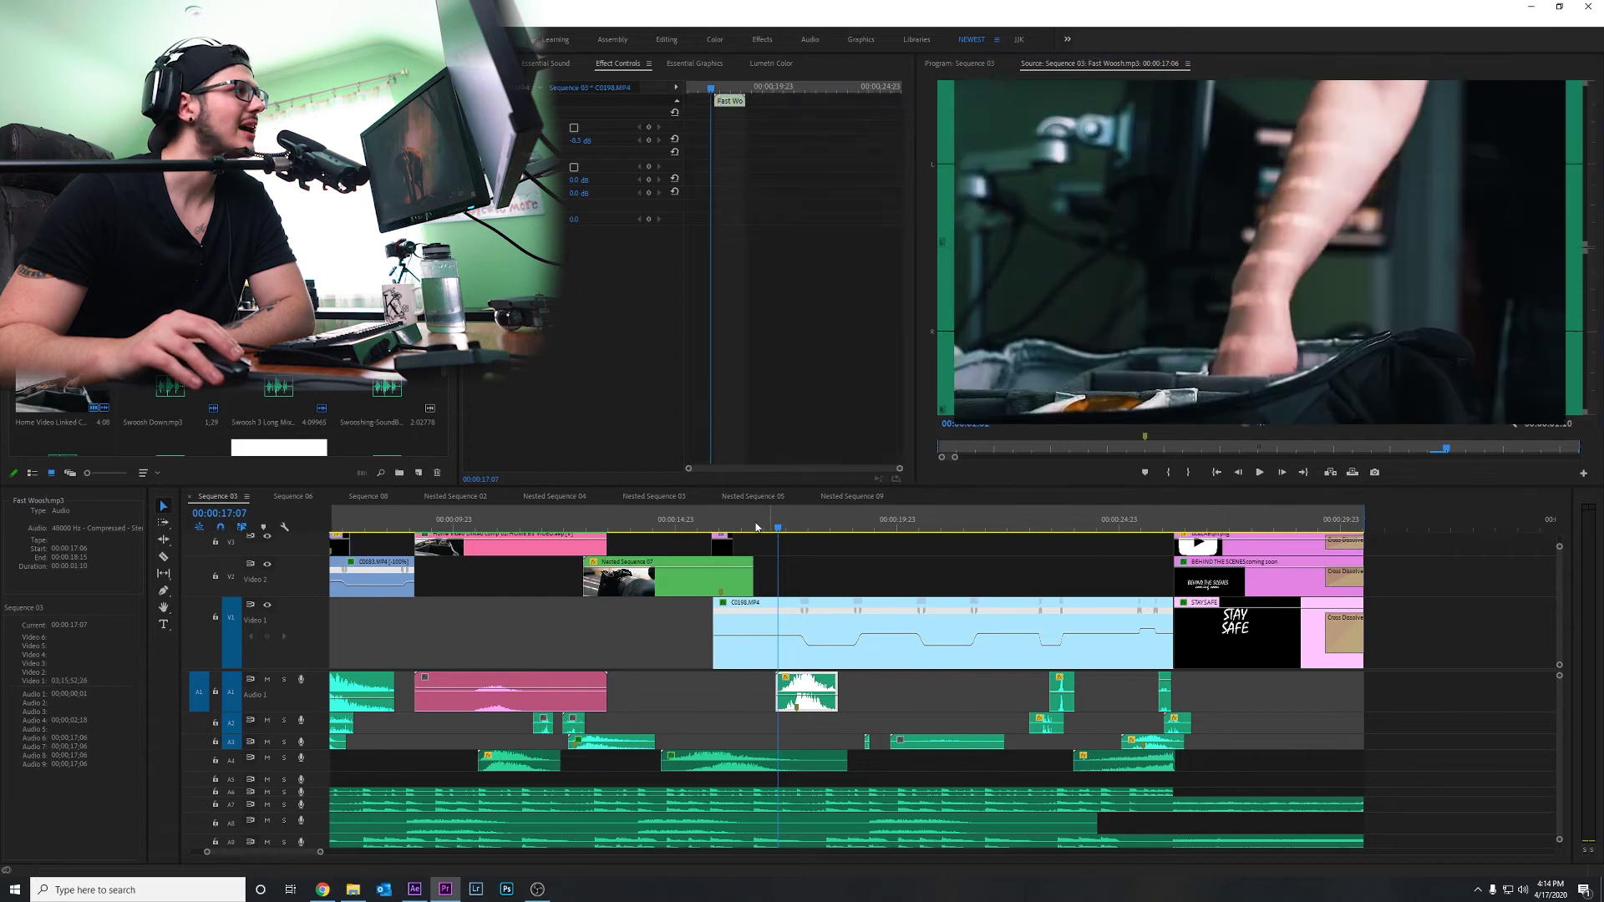
left_click(810, 573)
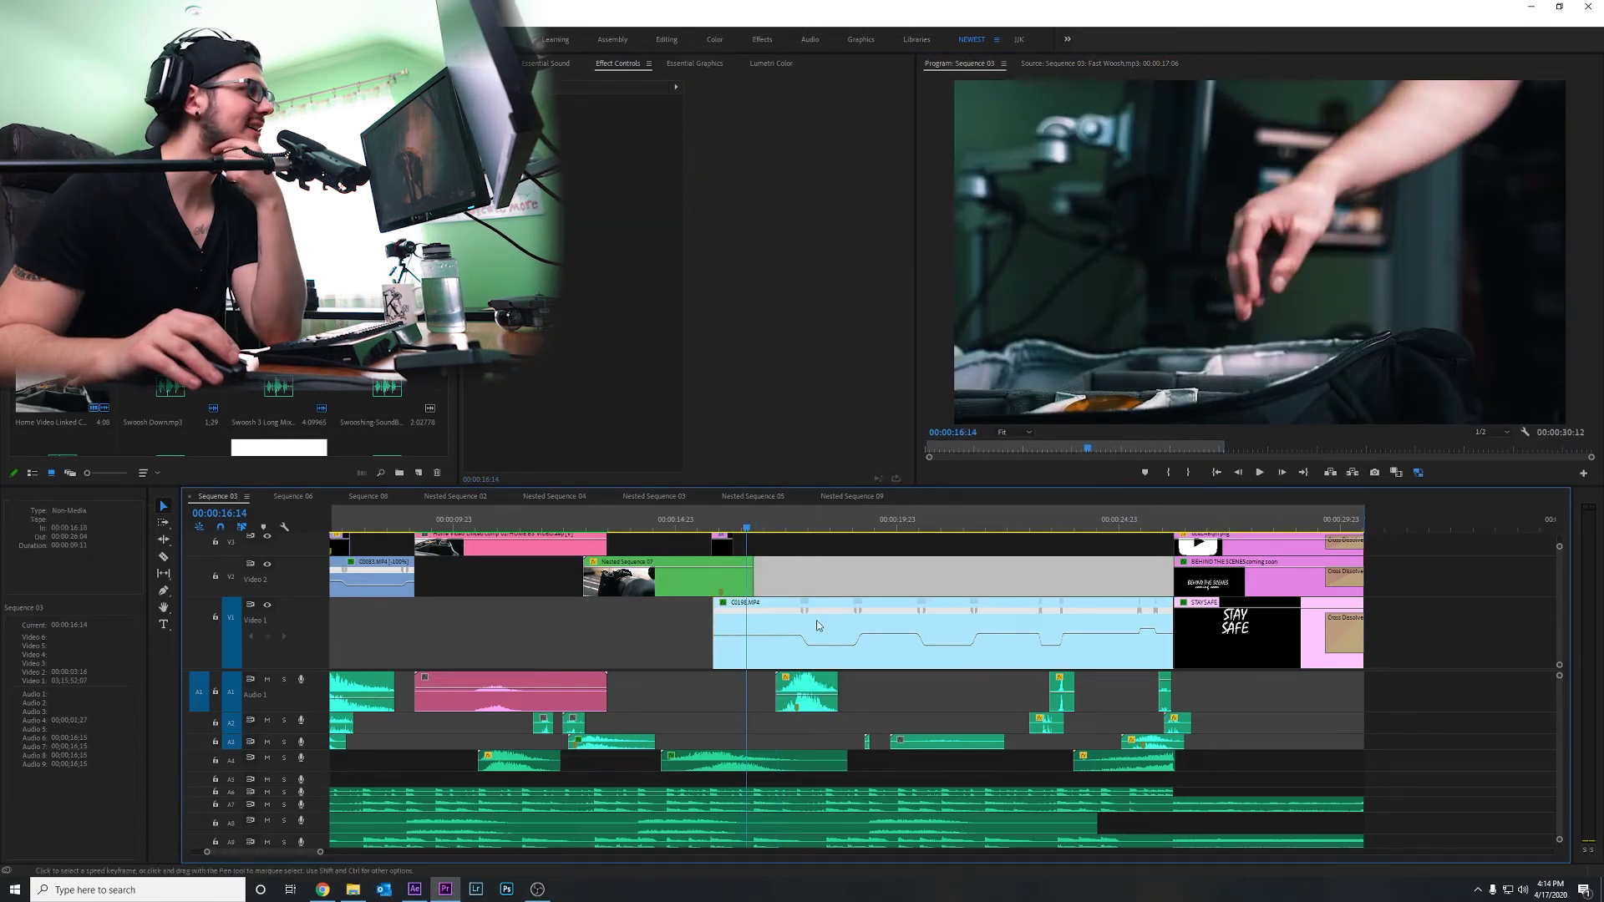
left_click(806, 692)
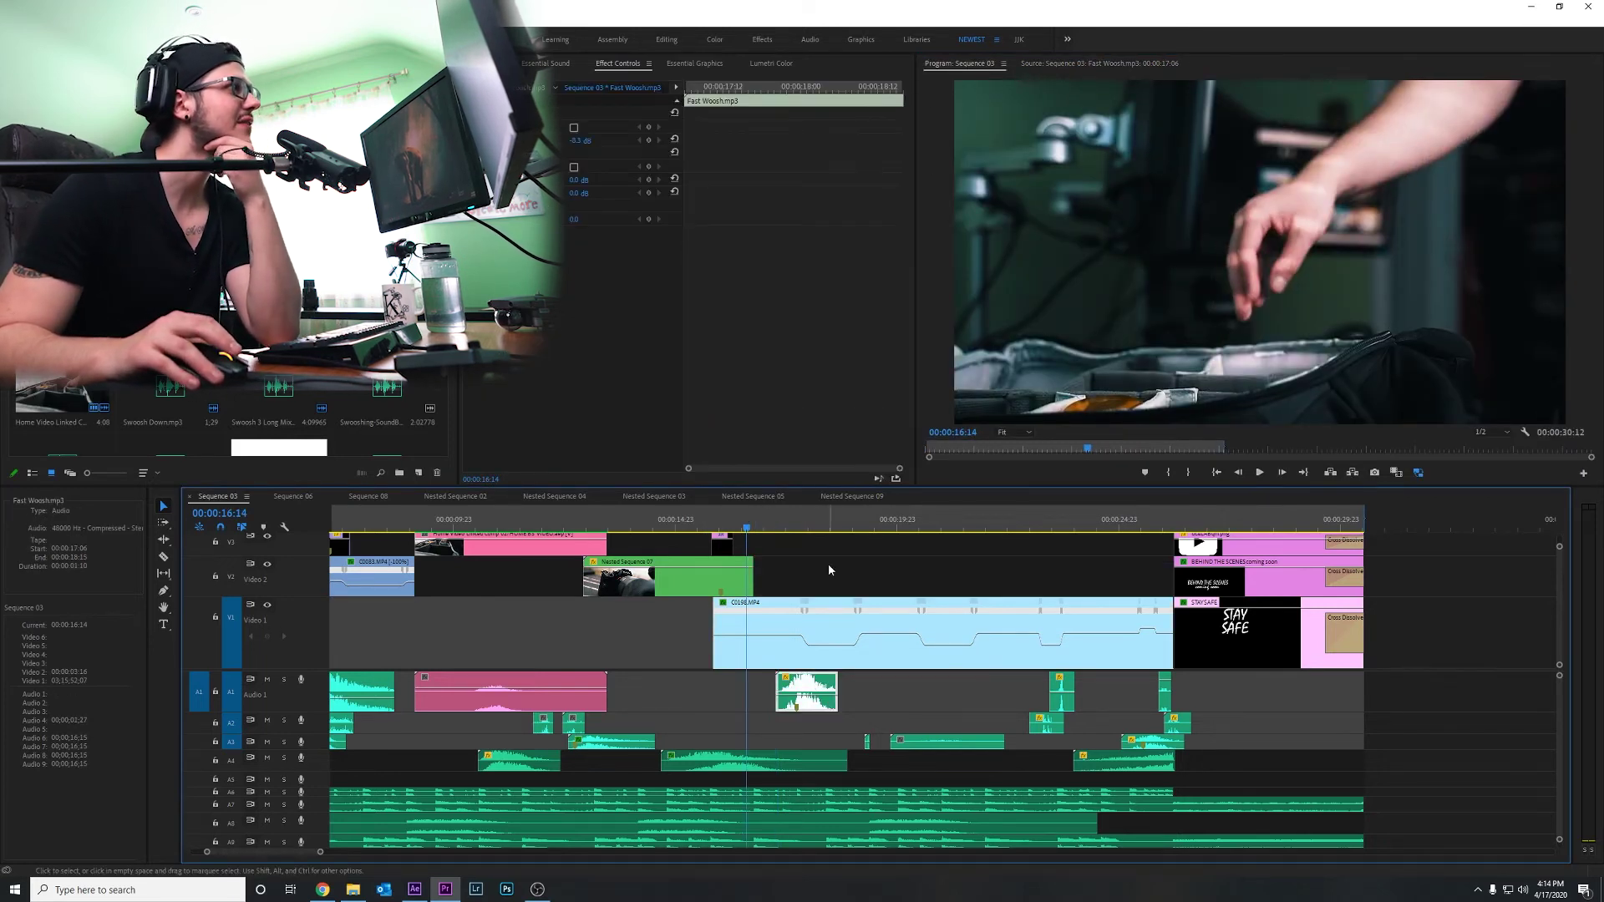
key("Down")
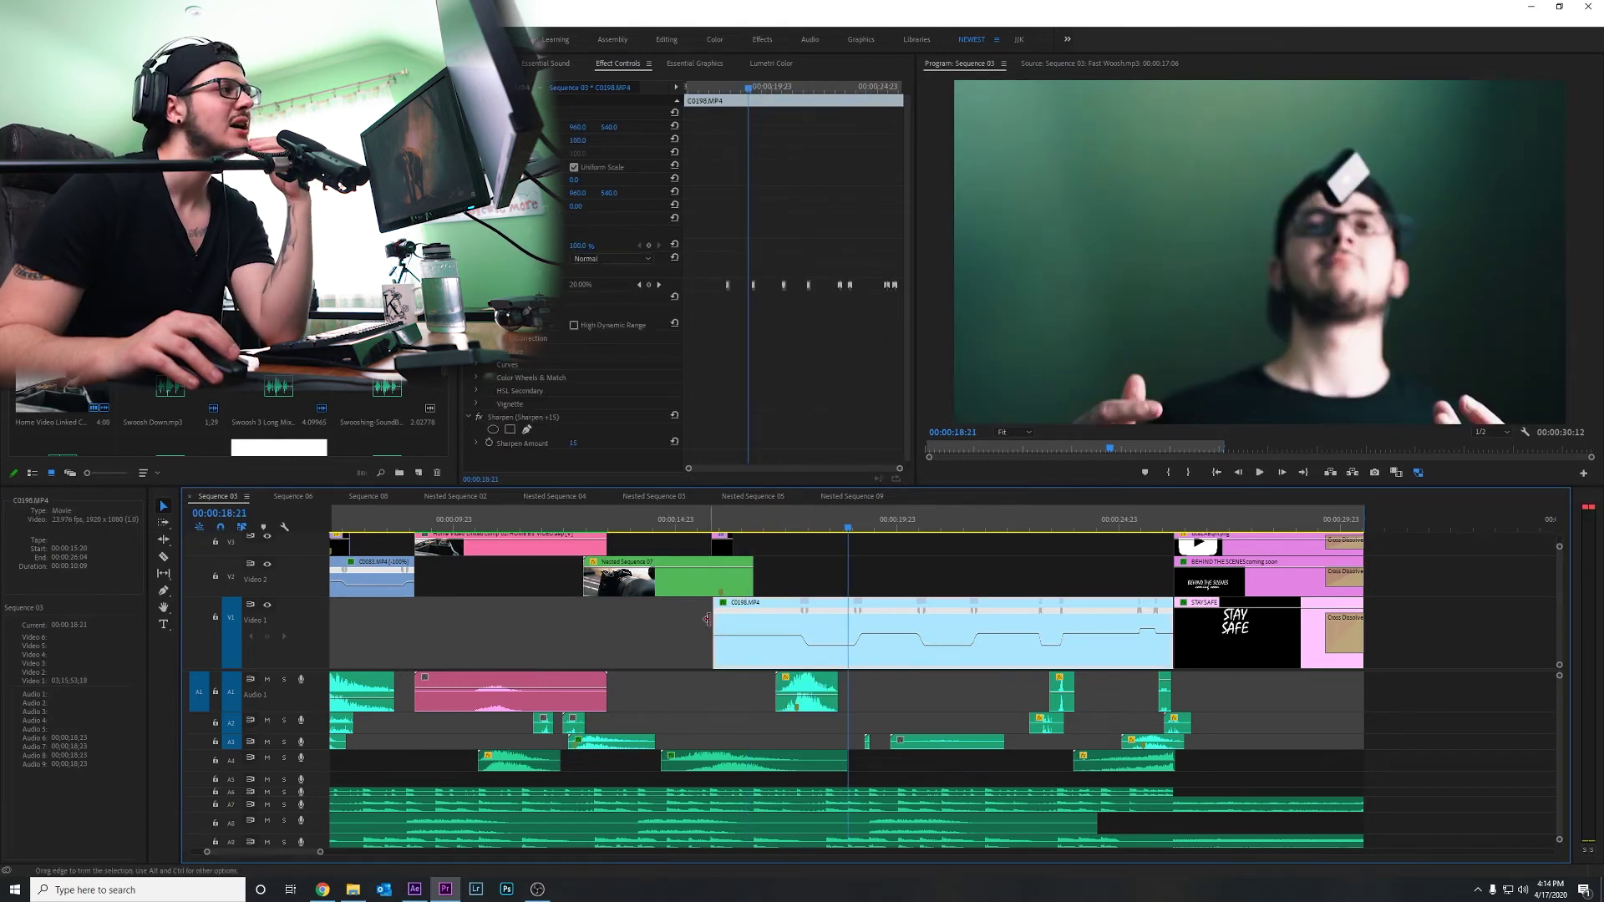
double_click(806, 692)
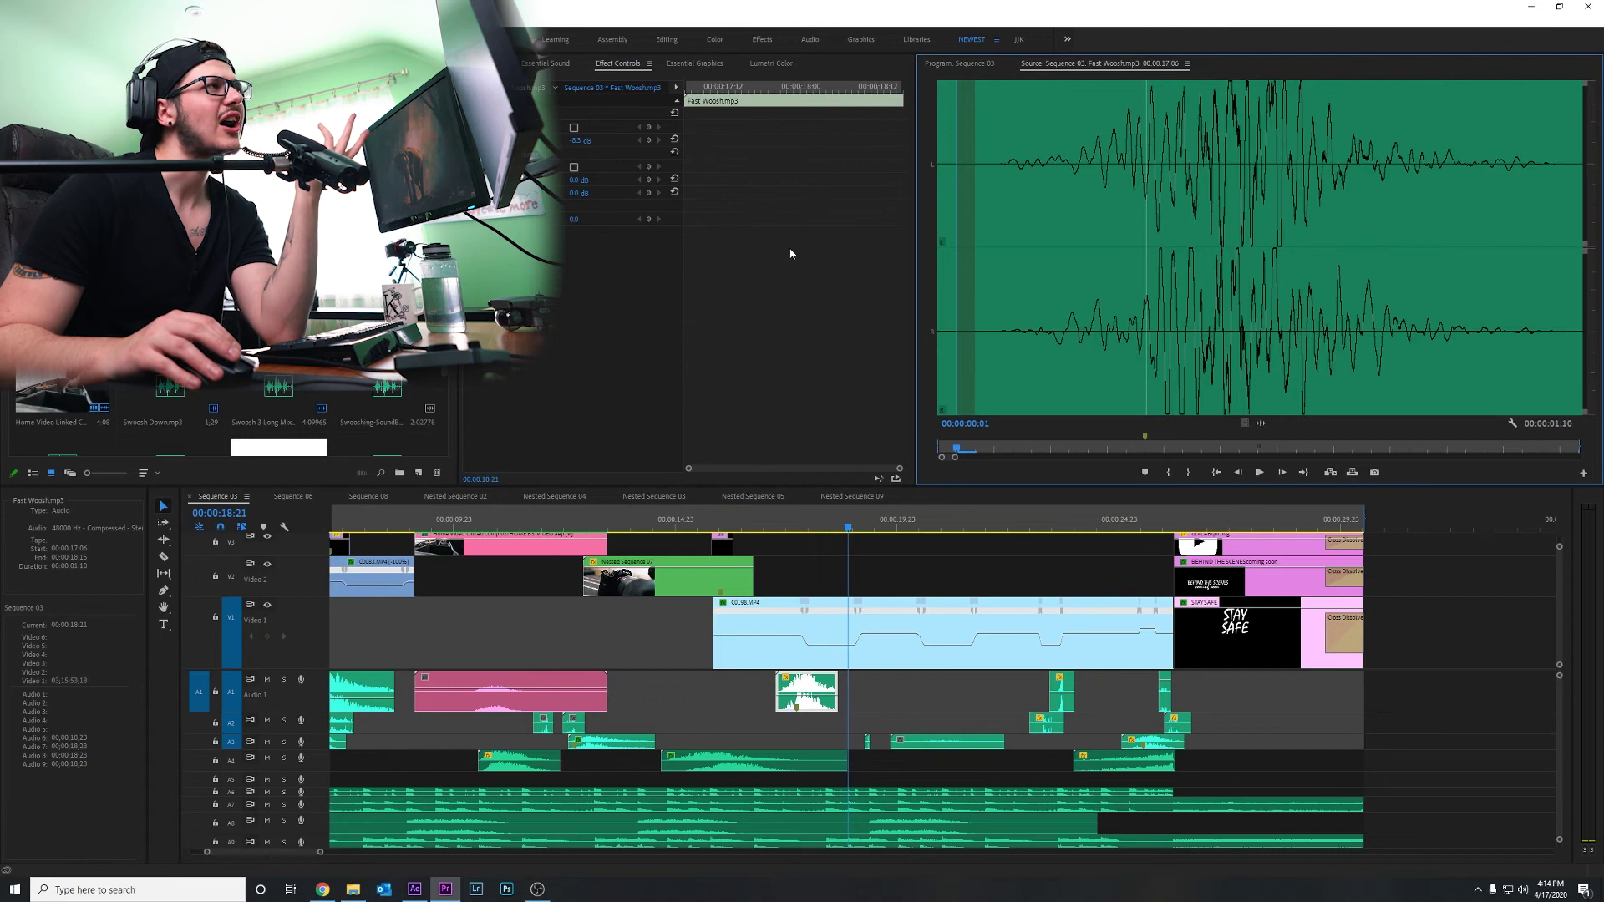
key("space")
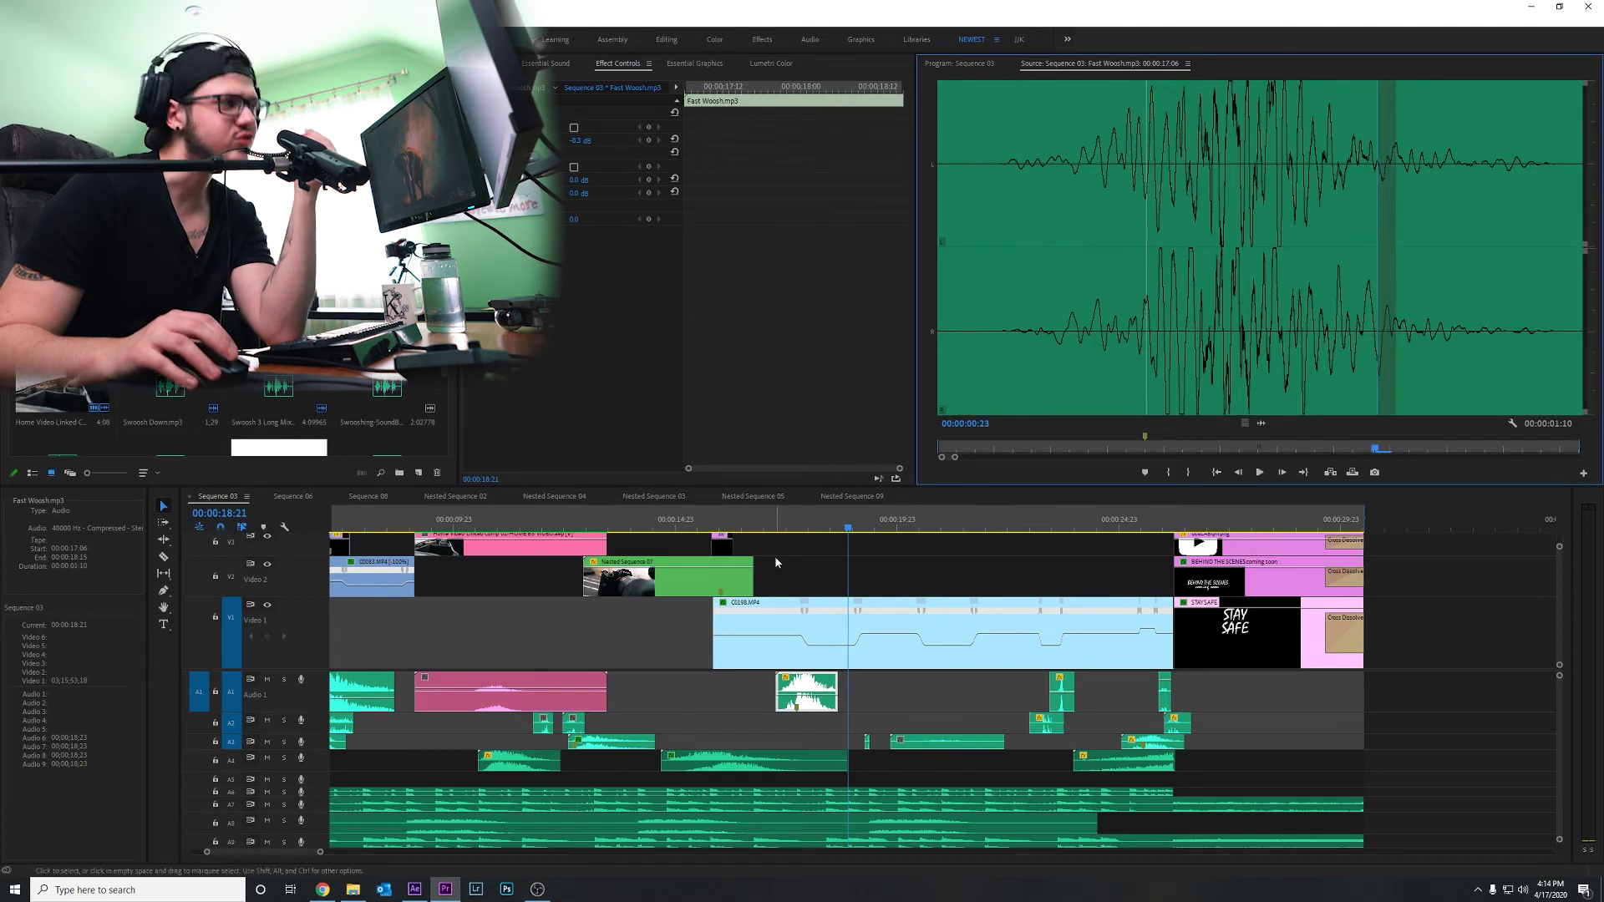
Step: Play C0198.MP4's first speed ramp in Sequence 03 from 00:00:17:03 and stop at 00:00:18:21
left_click(773, 522)
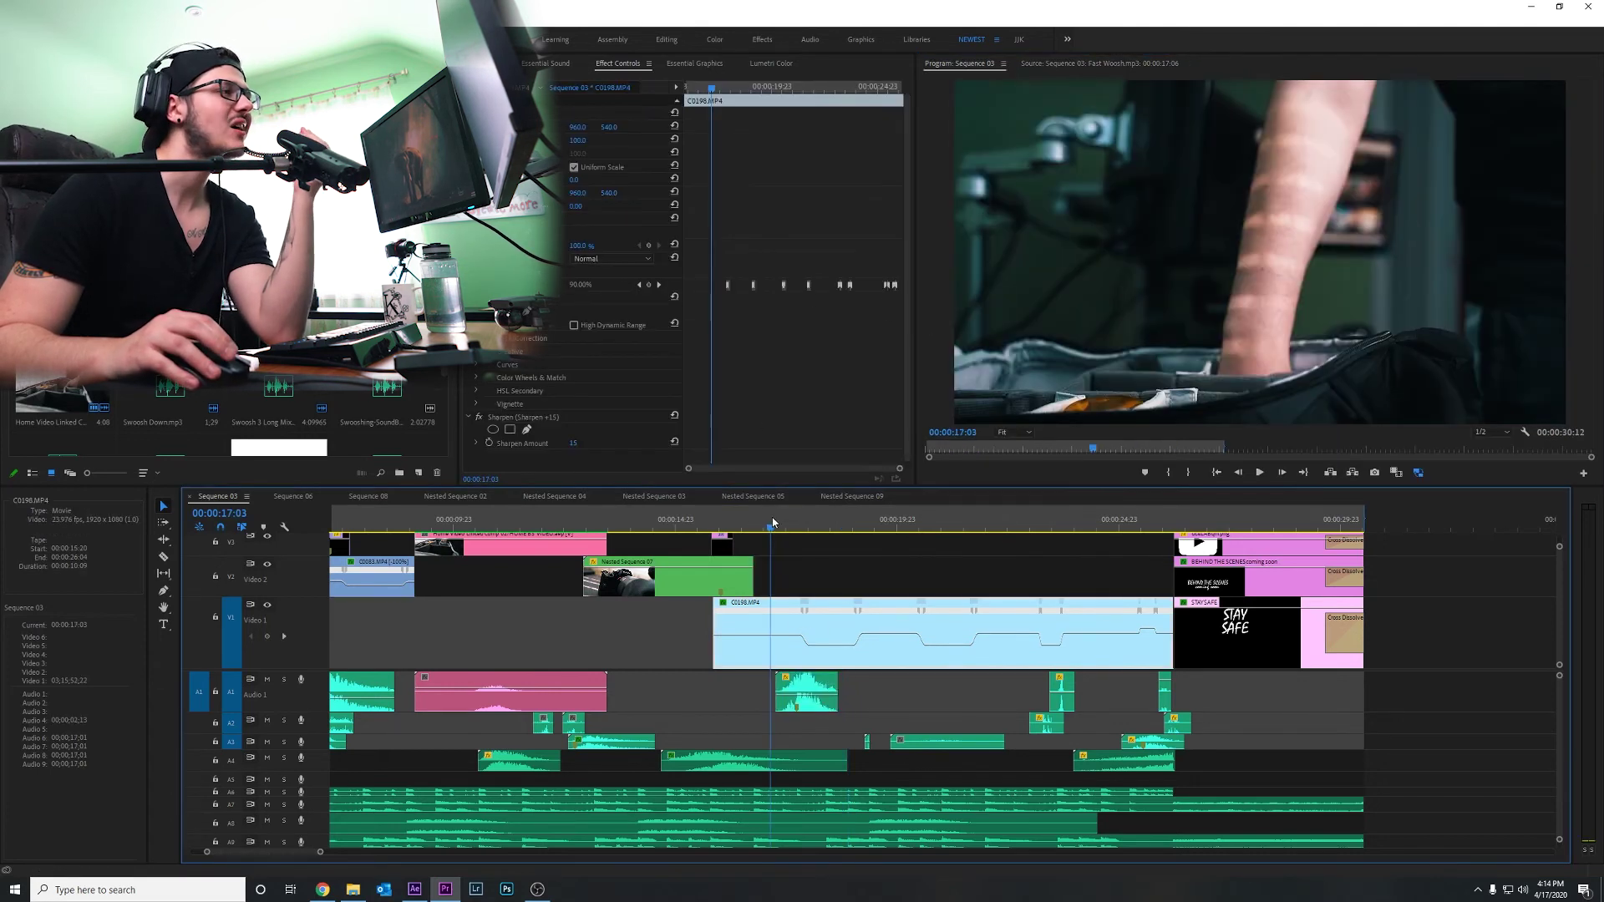
key("space")
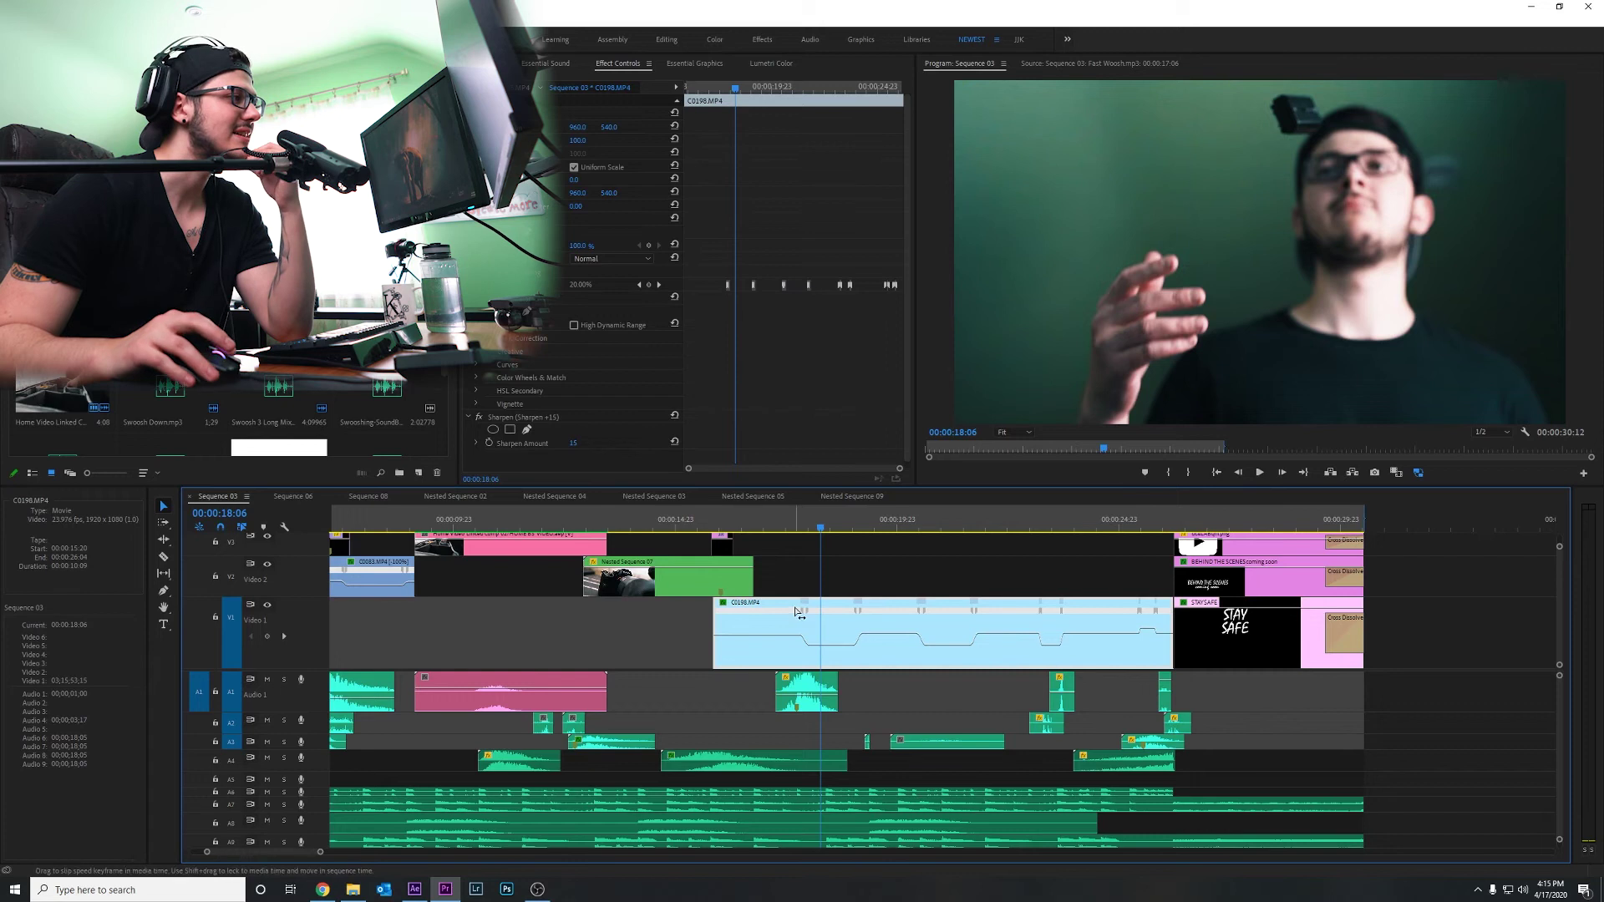
key("space")
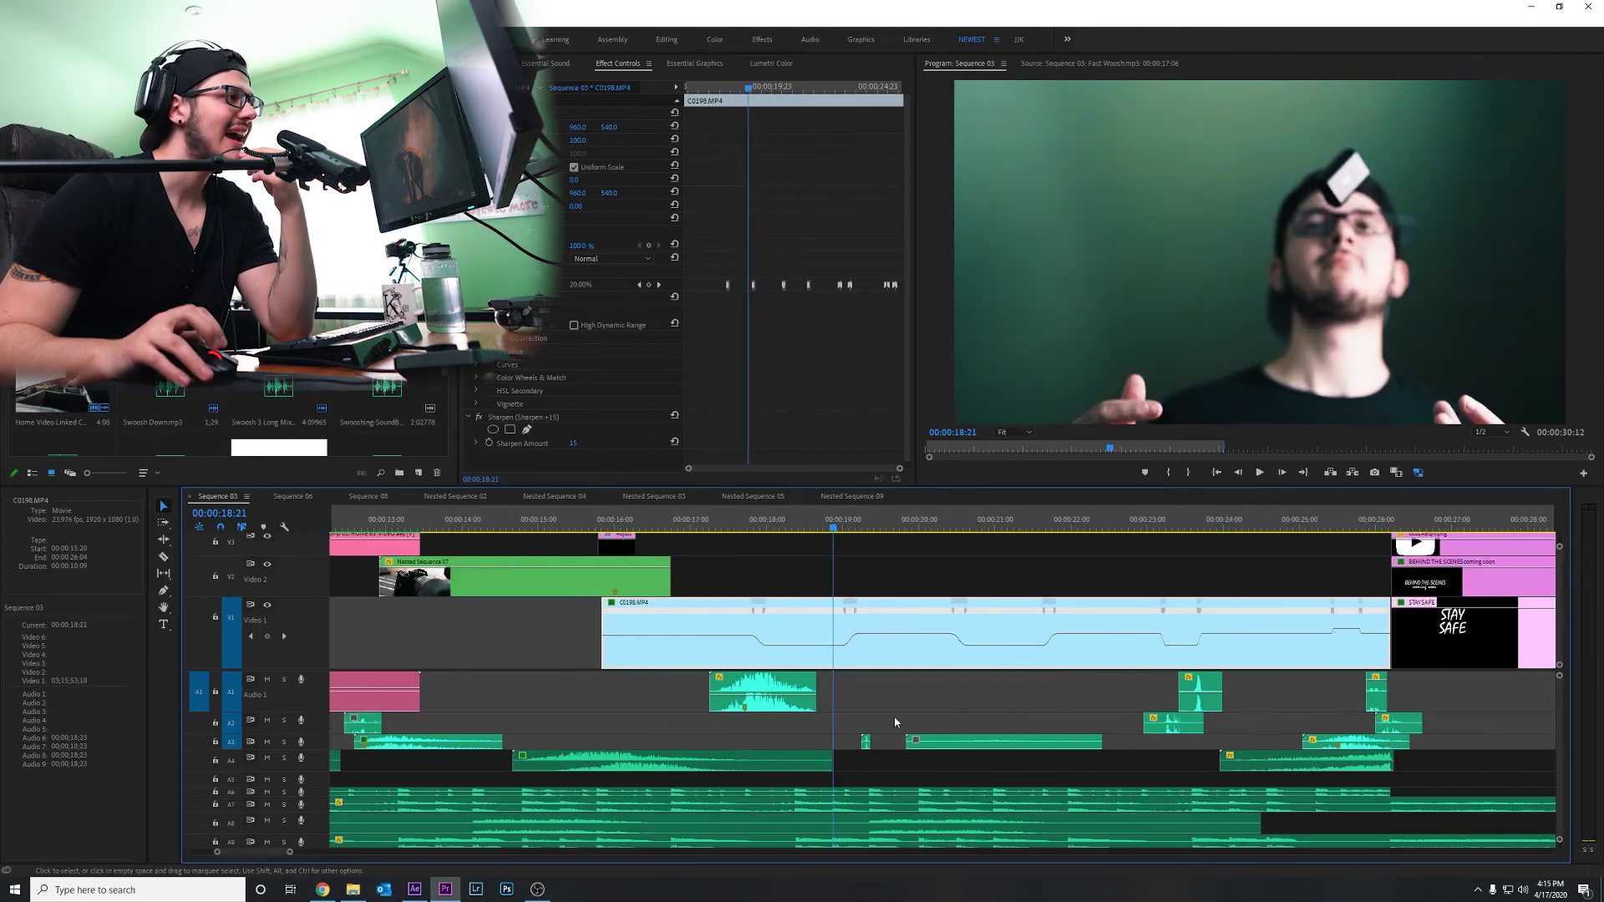
Step: Open the ES_Baseball Catch 1 - SFX Producer.mp3 clip near 00:00:19:06 as the source, play it, and check it against the catch in Sequence 03
scroll(889, 717, "up", 5)
scroll(655, 704, "down", 1)
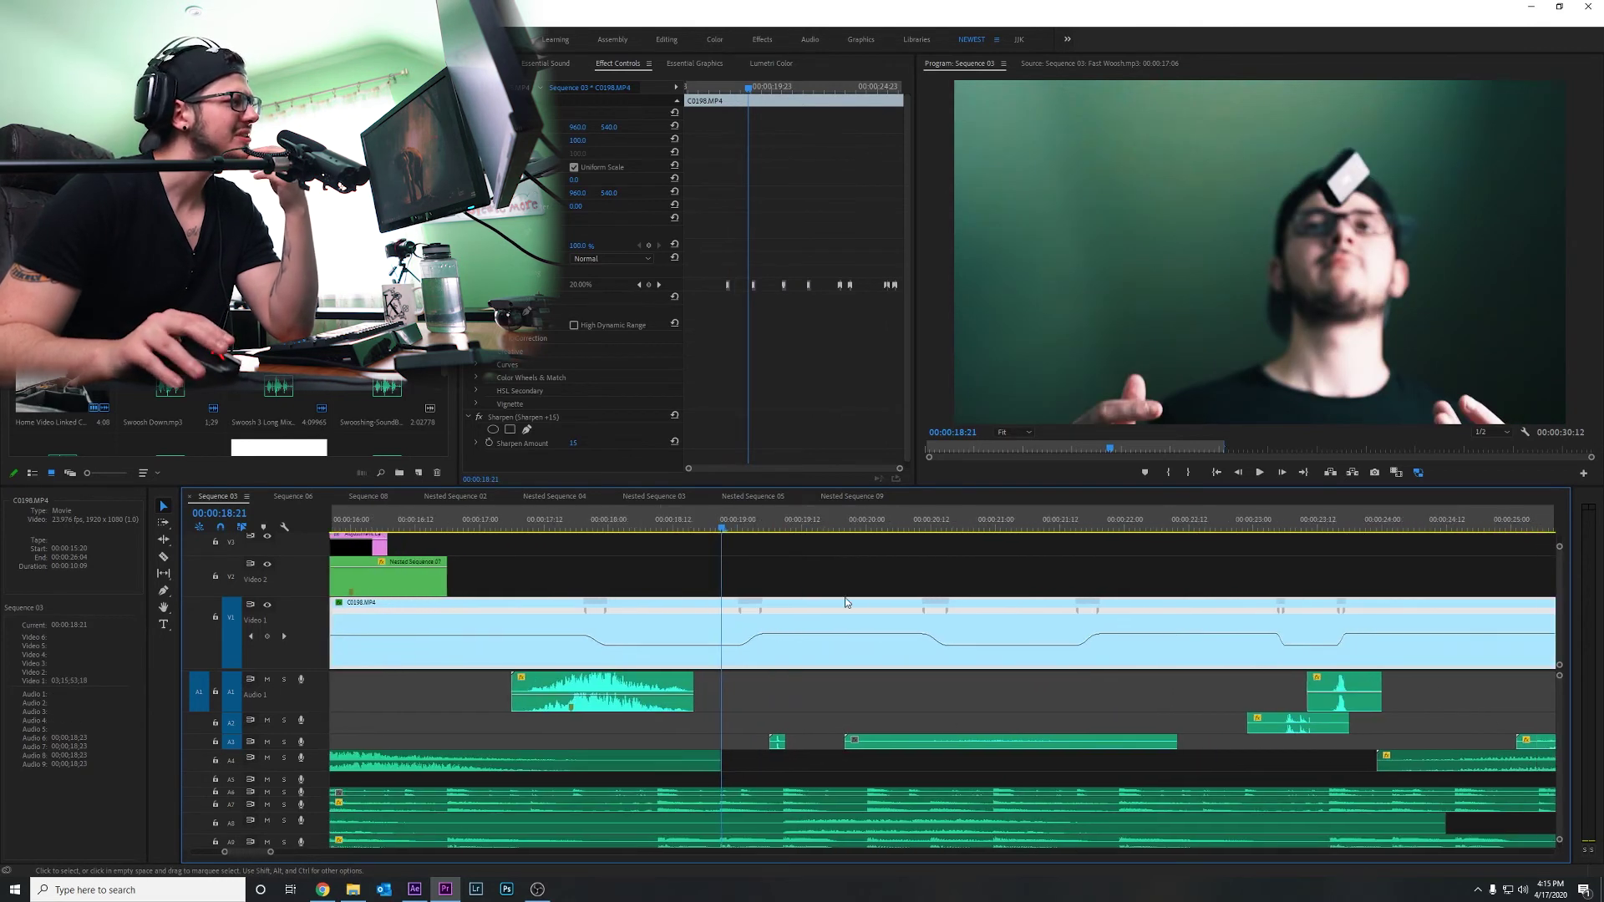
left_click(754, 527)
double_click(776, 741)
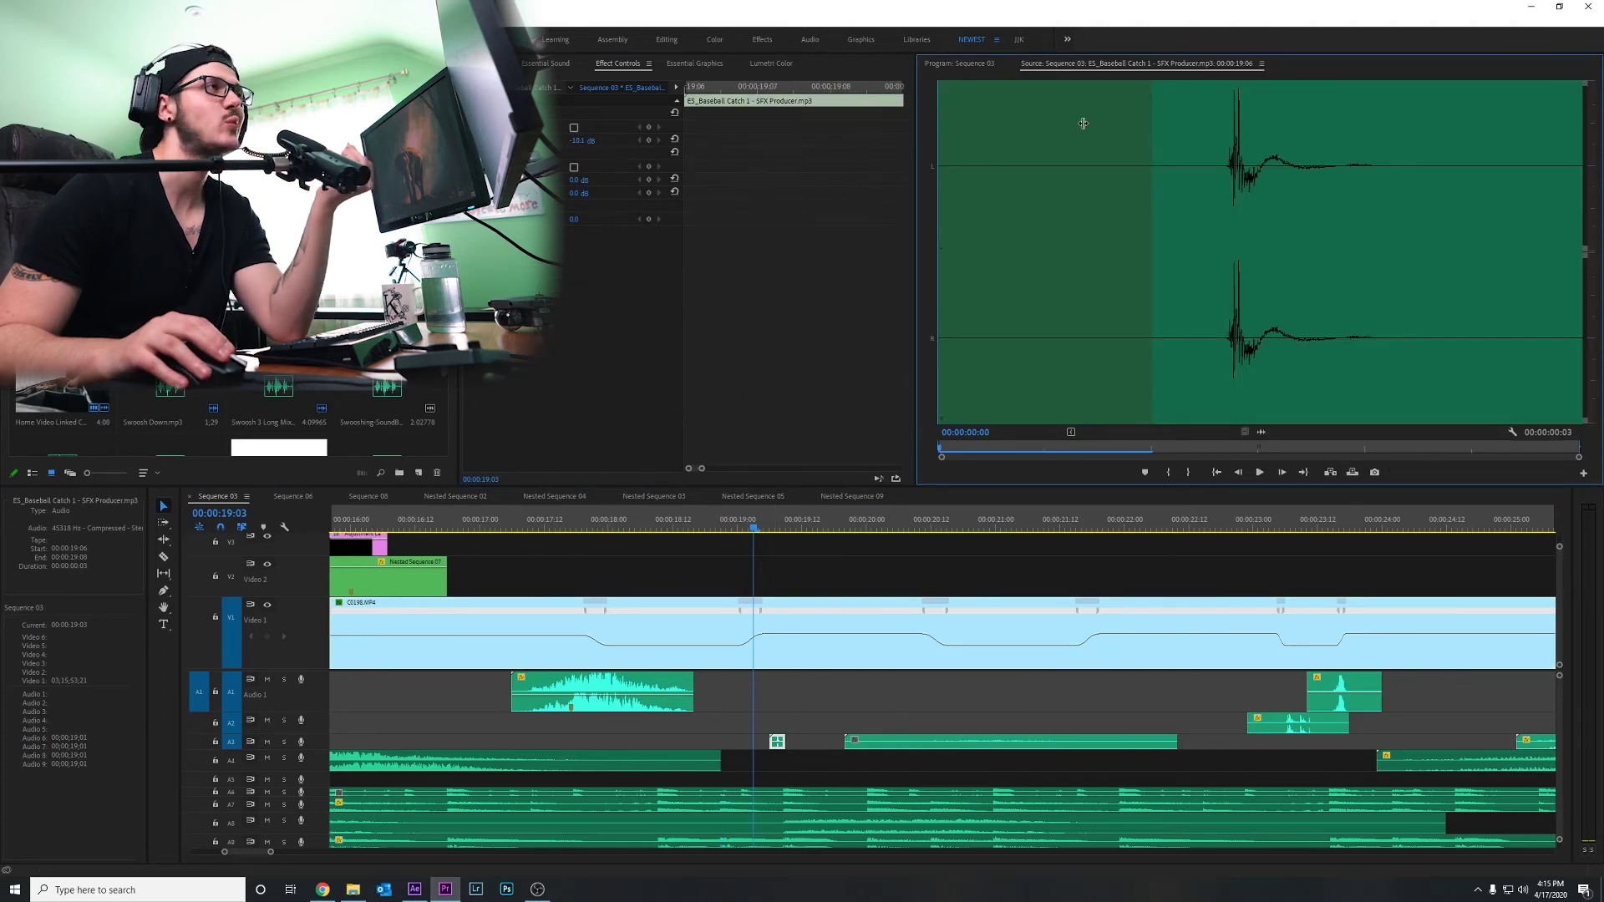
key("space")
left_click(835, 560)
left_click(740, 539)
key("space")
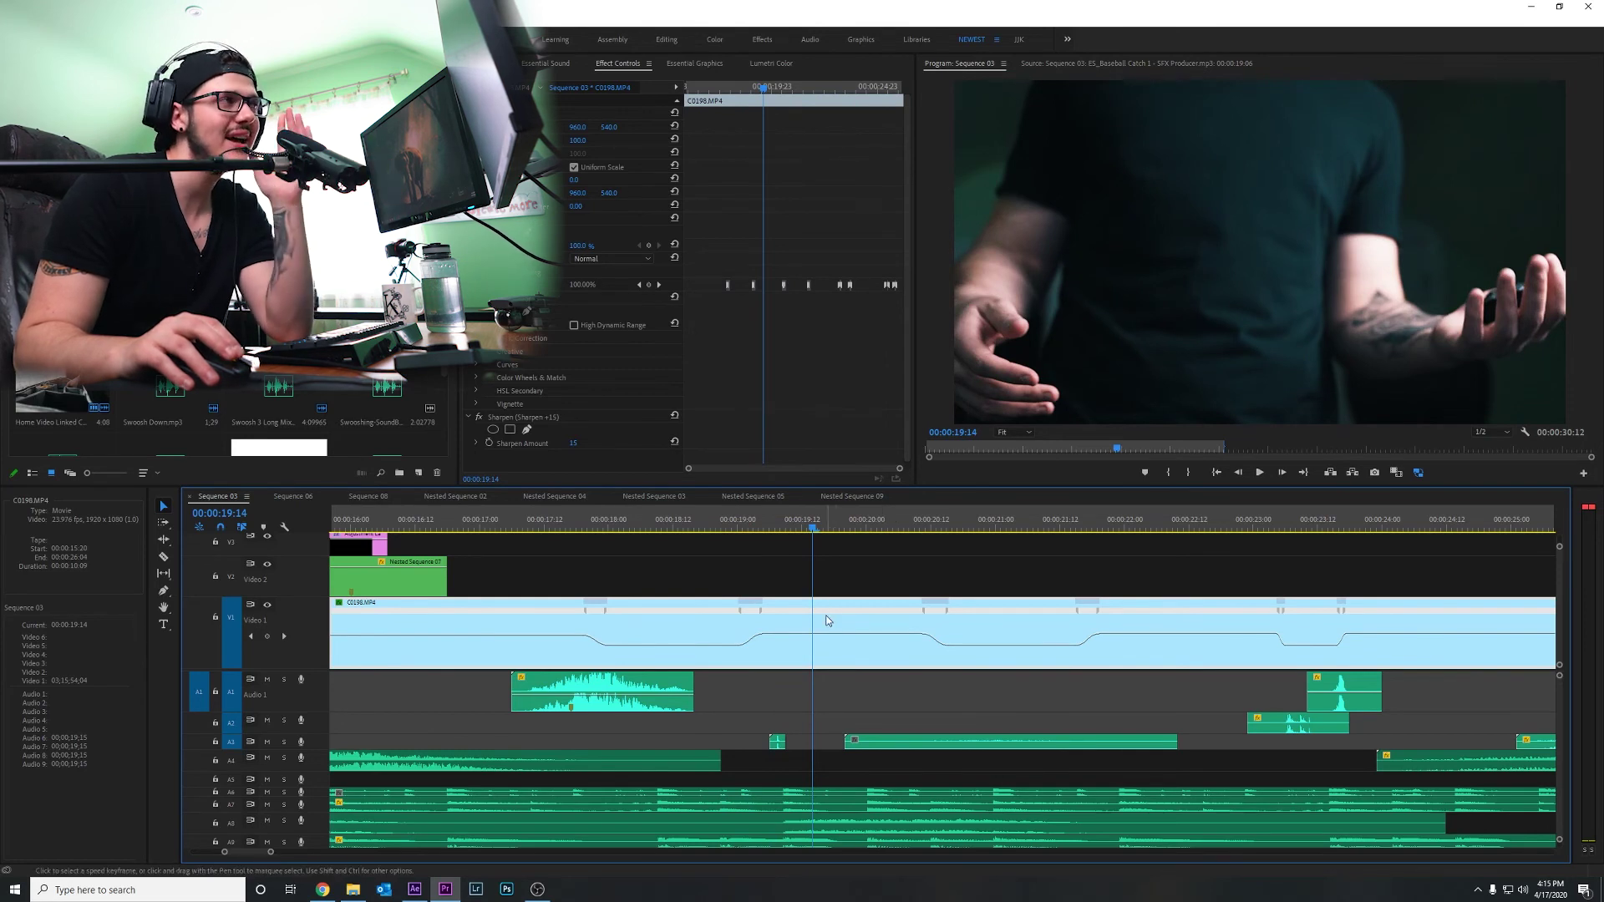
Step: Open the Light Whoosh.mp3 clip at 00:00:19:20 as the source, play it, and check it against C0198.MP4's slow-motion section through 00:00:21:20
double_click(877, 741)
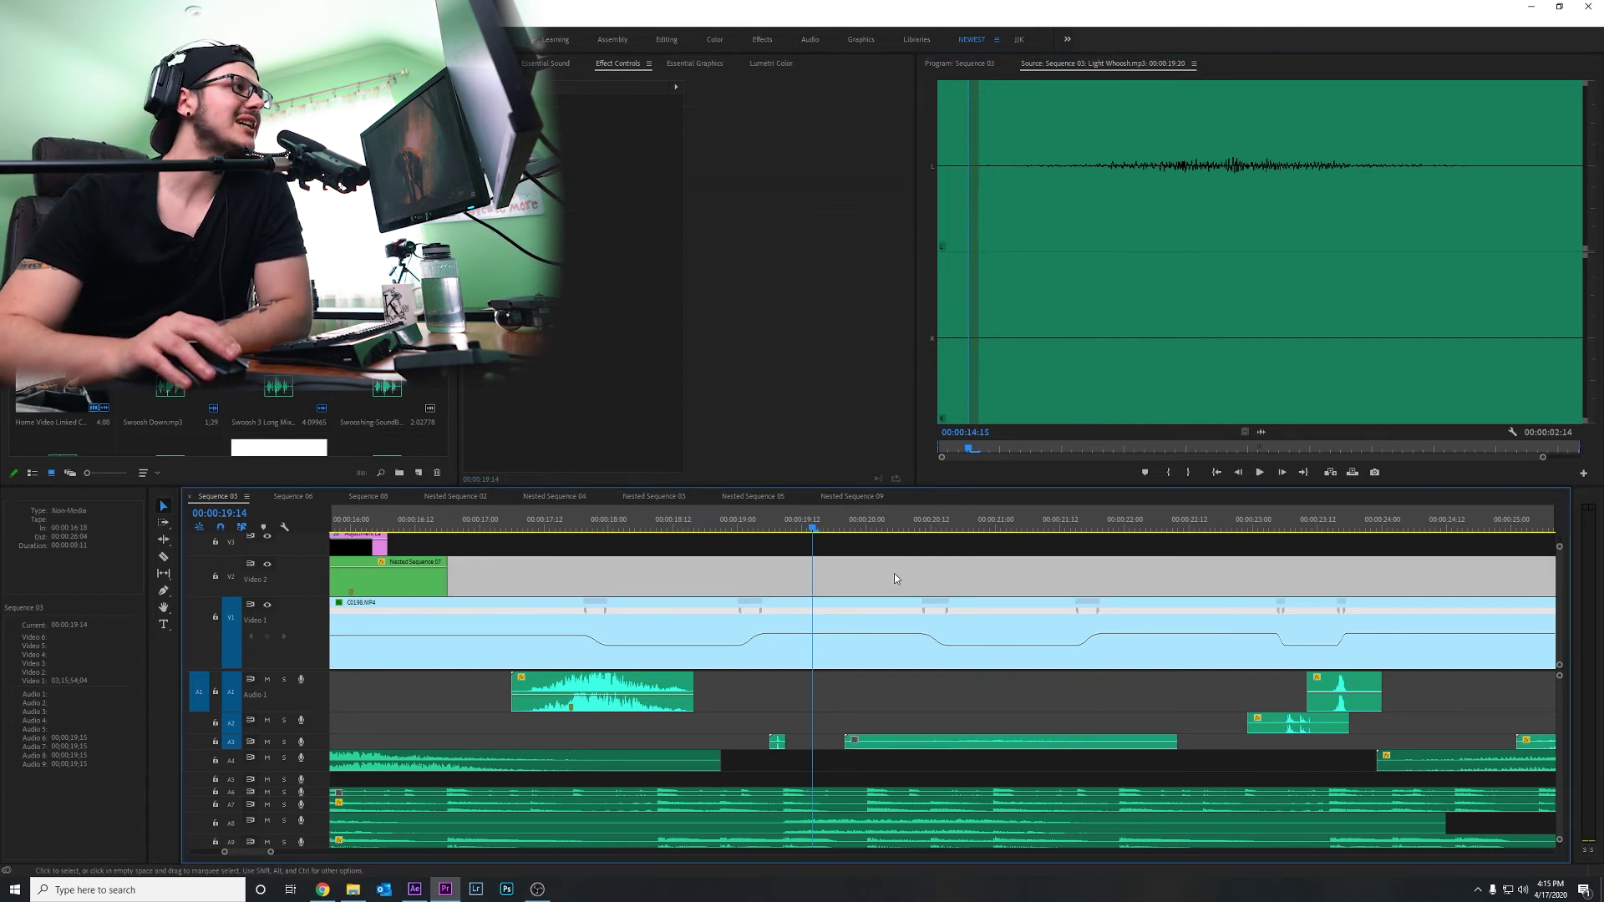
left_click_drag(860, 524, 985, 534)
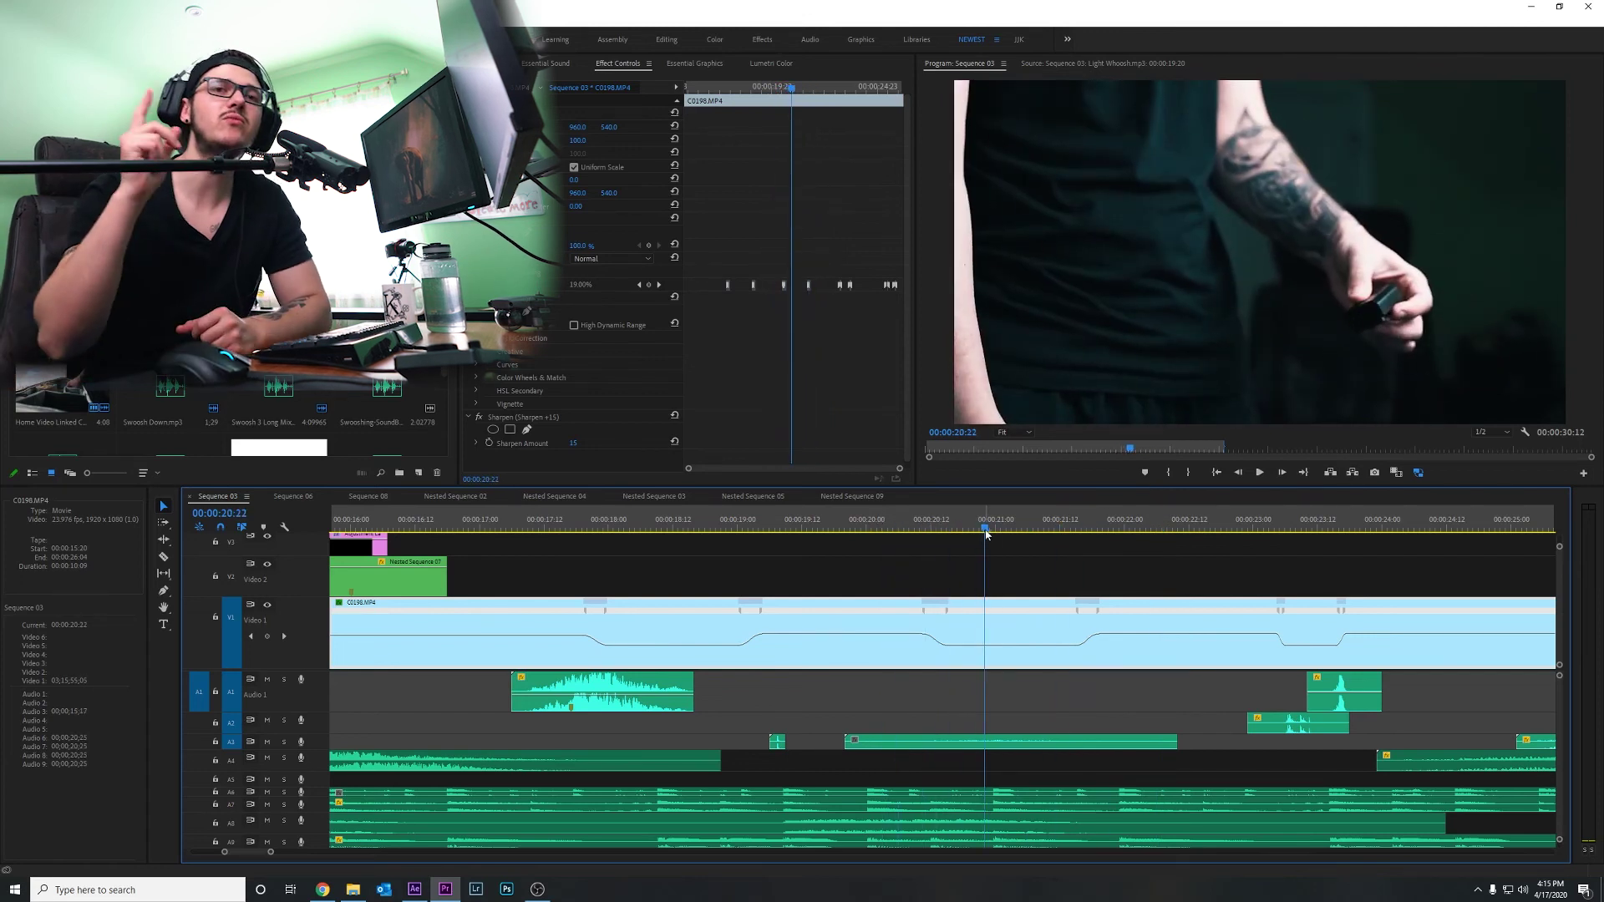
double_click(994, 742)
key("space")
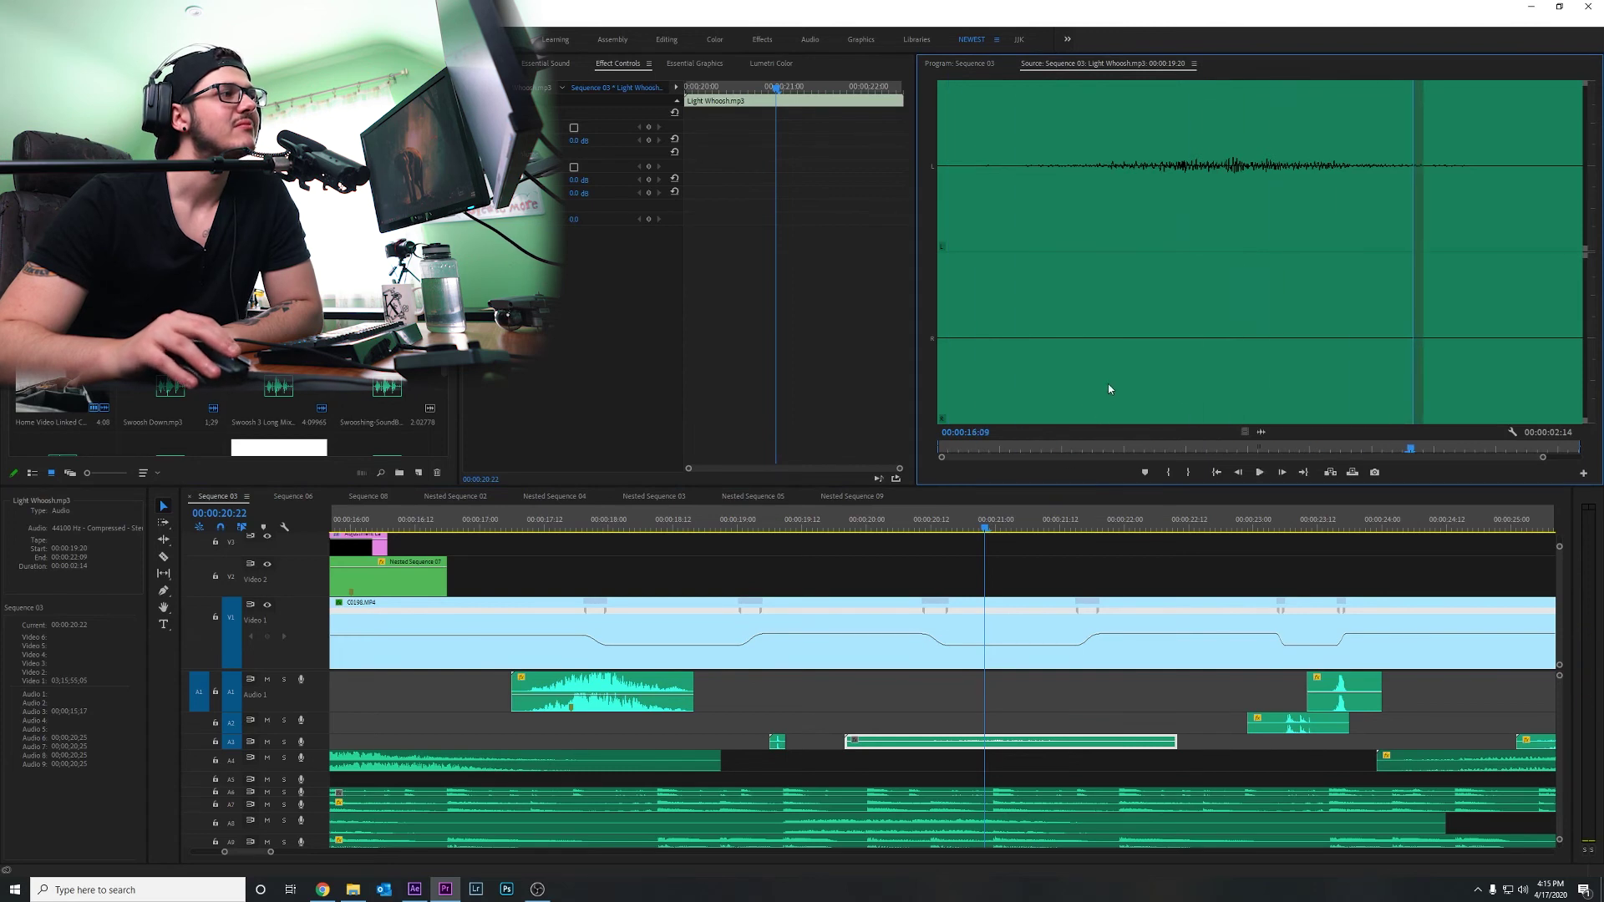
left_click(856, 524)
left_click(996, 572)
key("space")
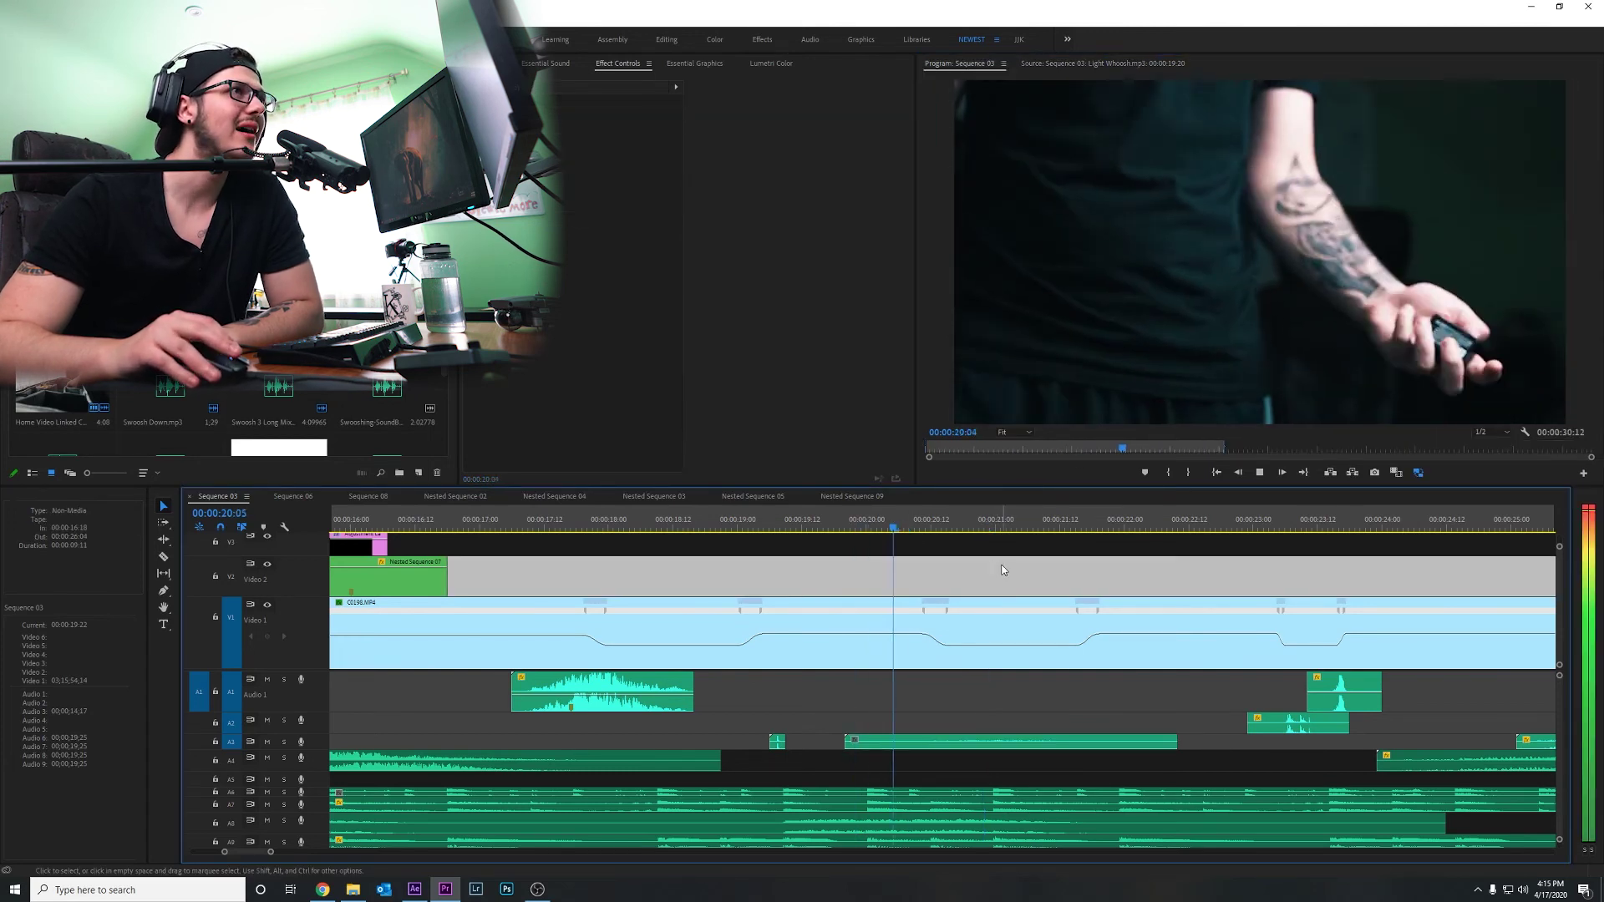
left_click(995, 560)
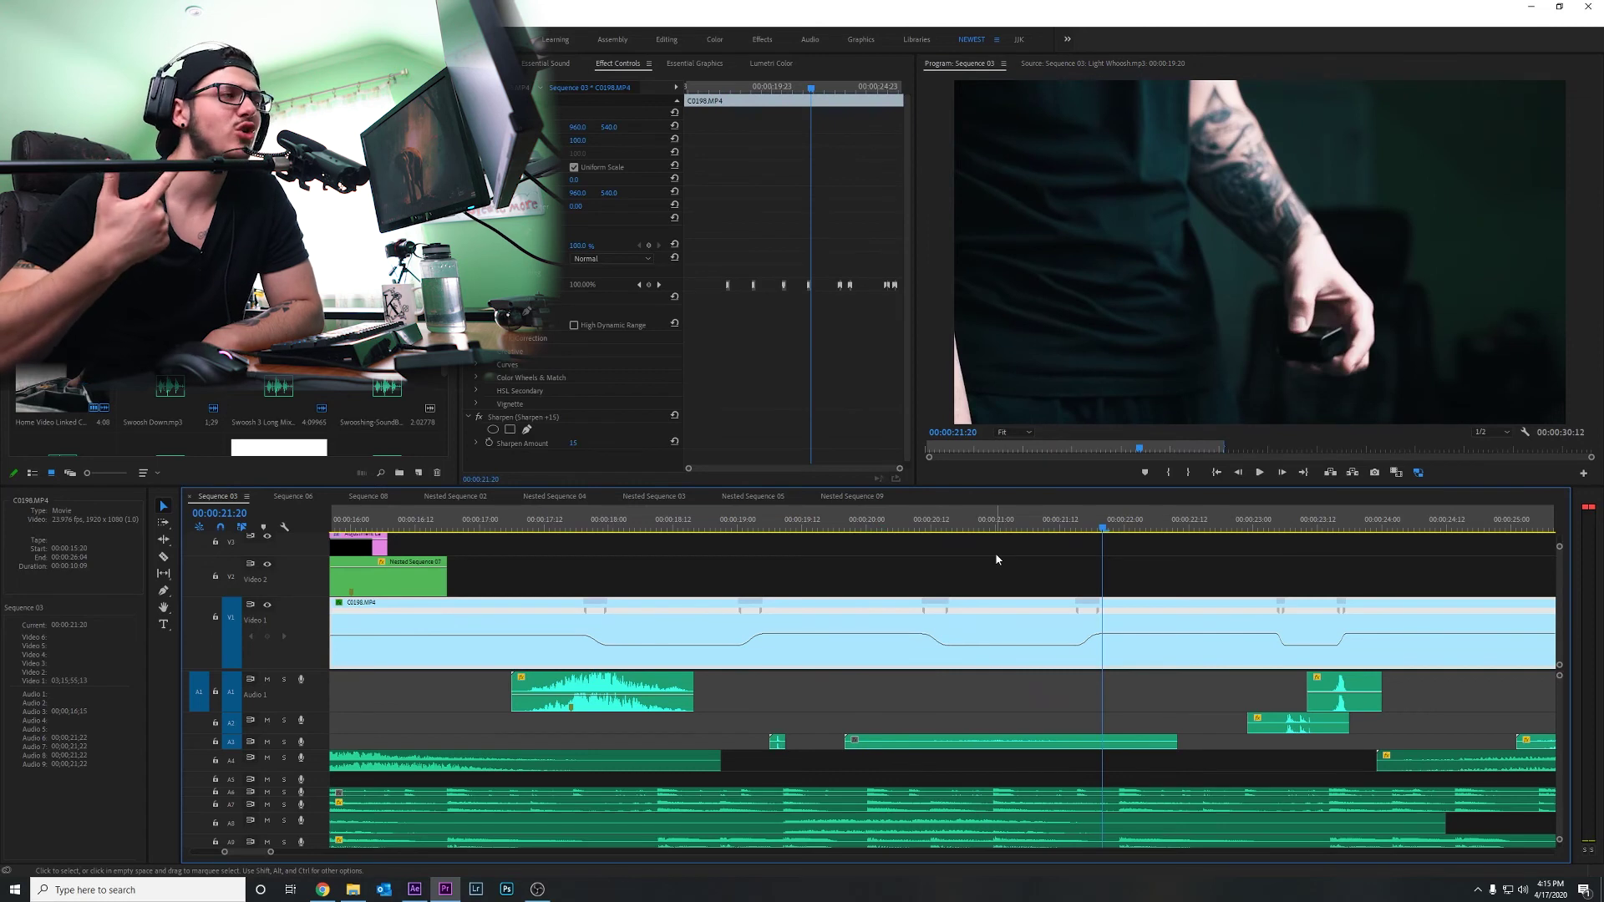
Step: Locate the camera handling shot at 00:00:23:02, and open and play its ES_Gun Foley Pistol 71 - SFX Producer.mp3 sound as the source
scroll(973, 602, "down", 5)
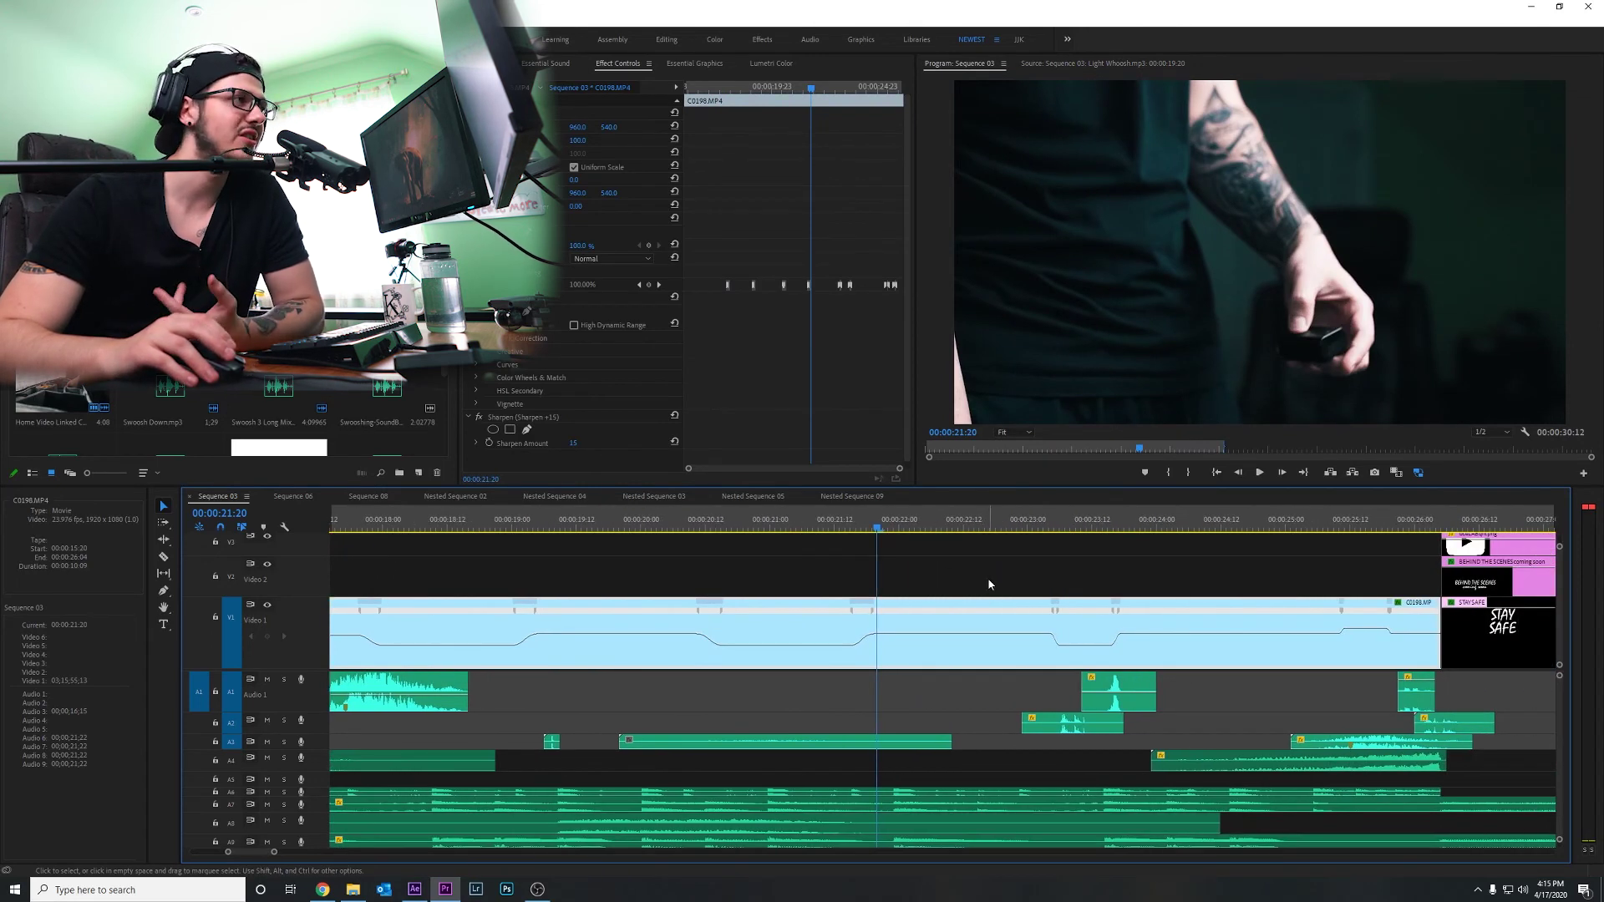
key("space")
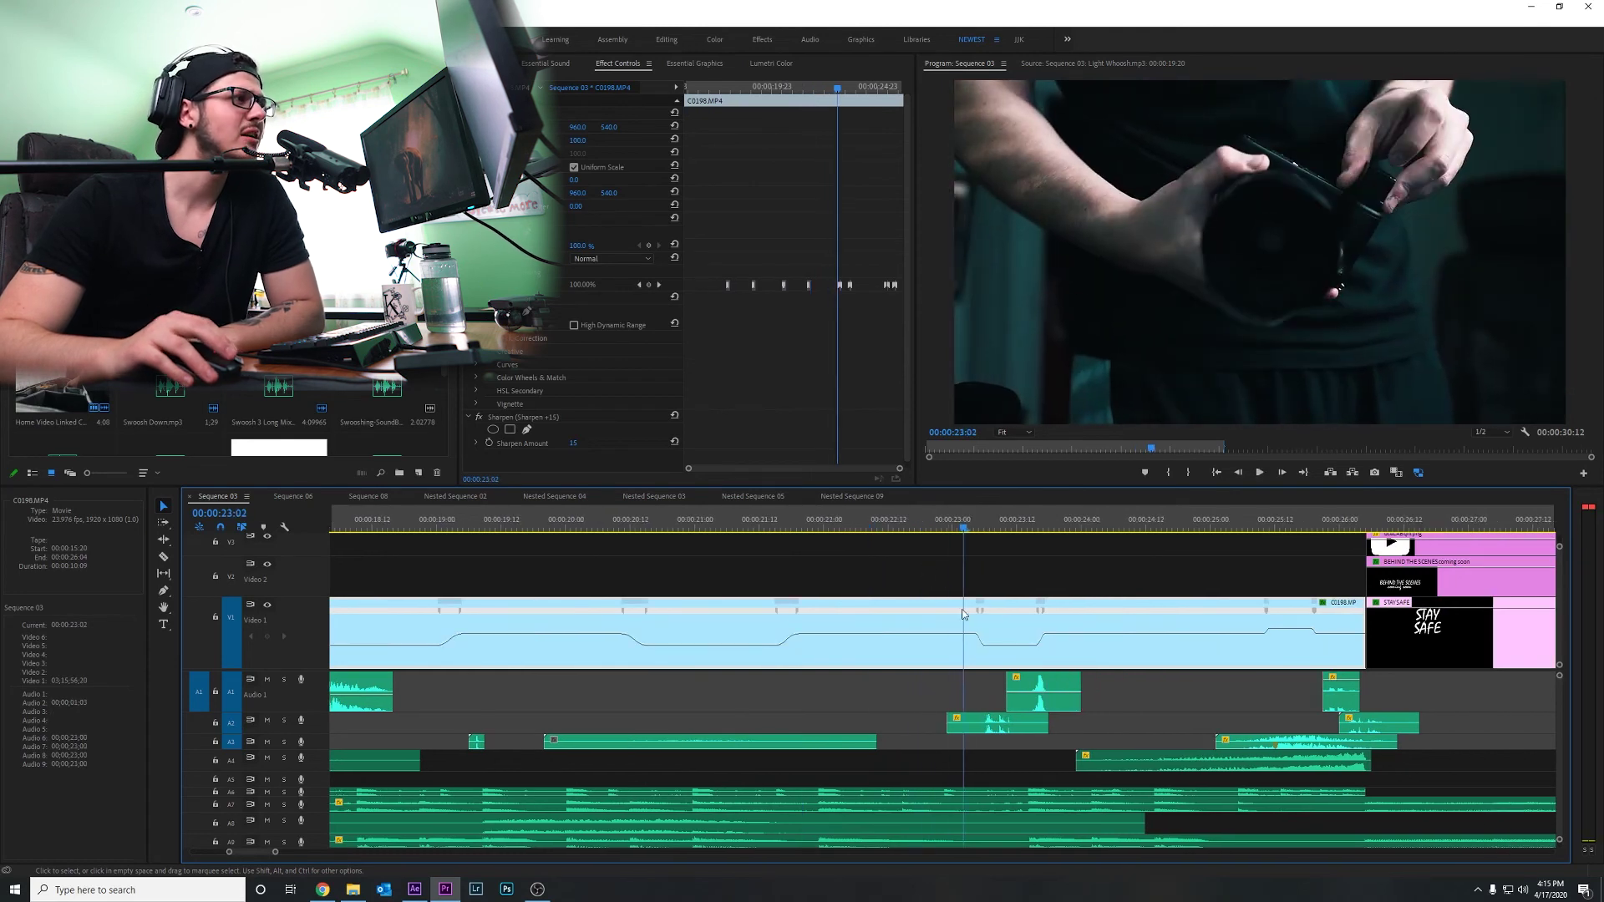
double_click(1019, 723)
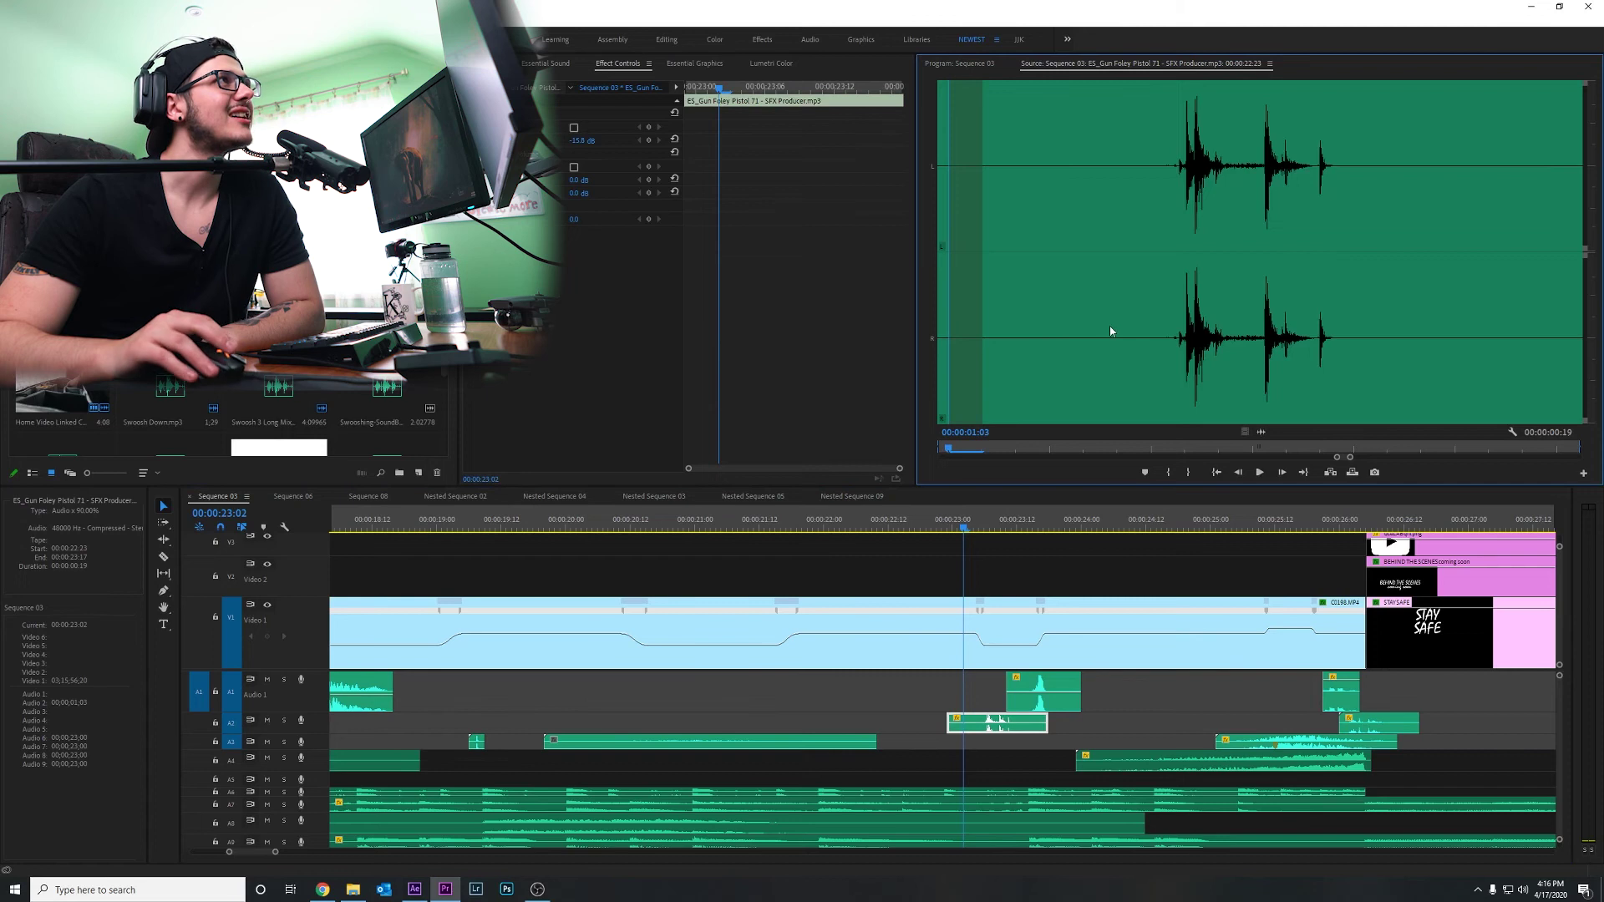
key("space")
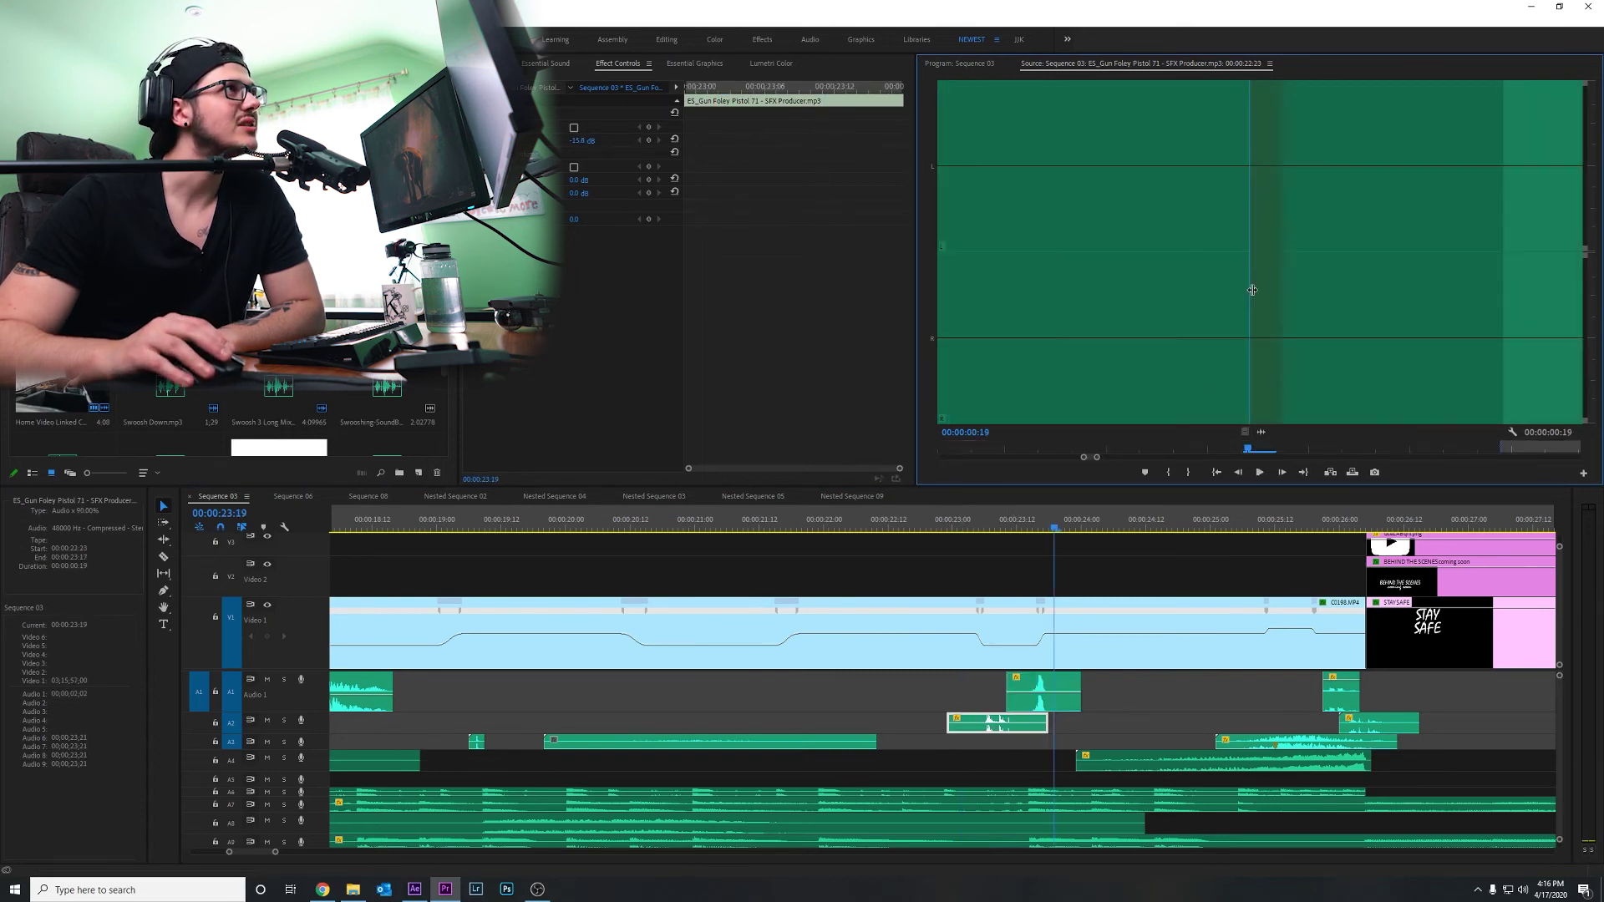
key("space")
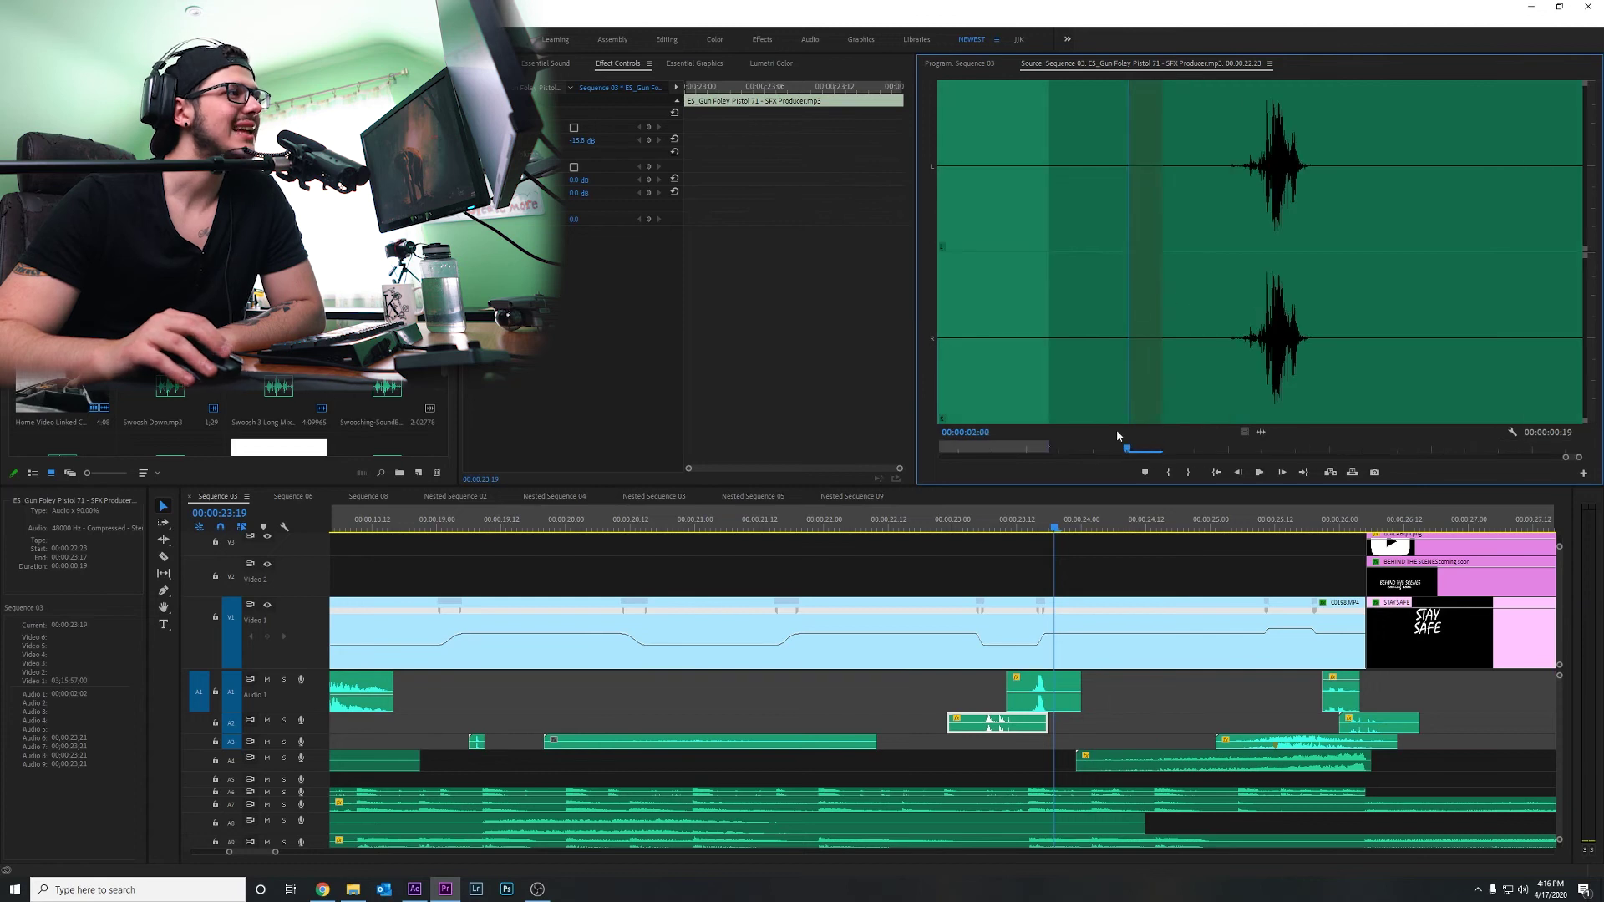
Step: Play the camera handling shot in Sequence 03 from 00:00:23:02 to check both gun foley clips against the short speed ramp
left_click(965, 519)
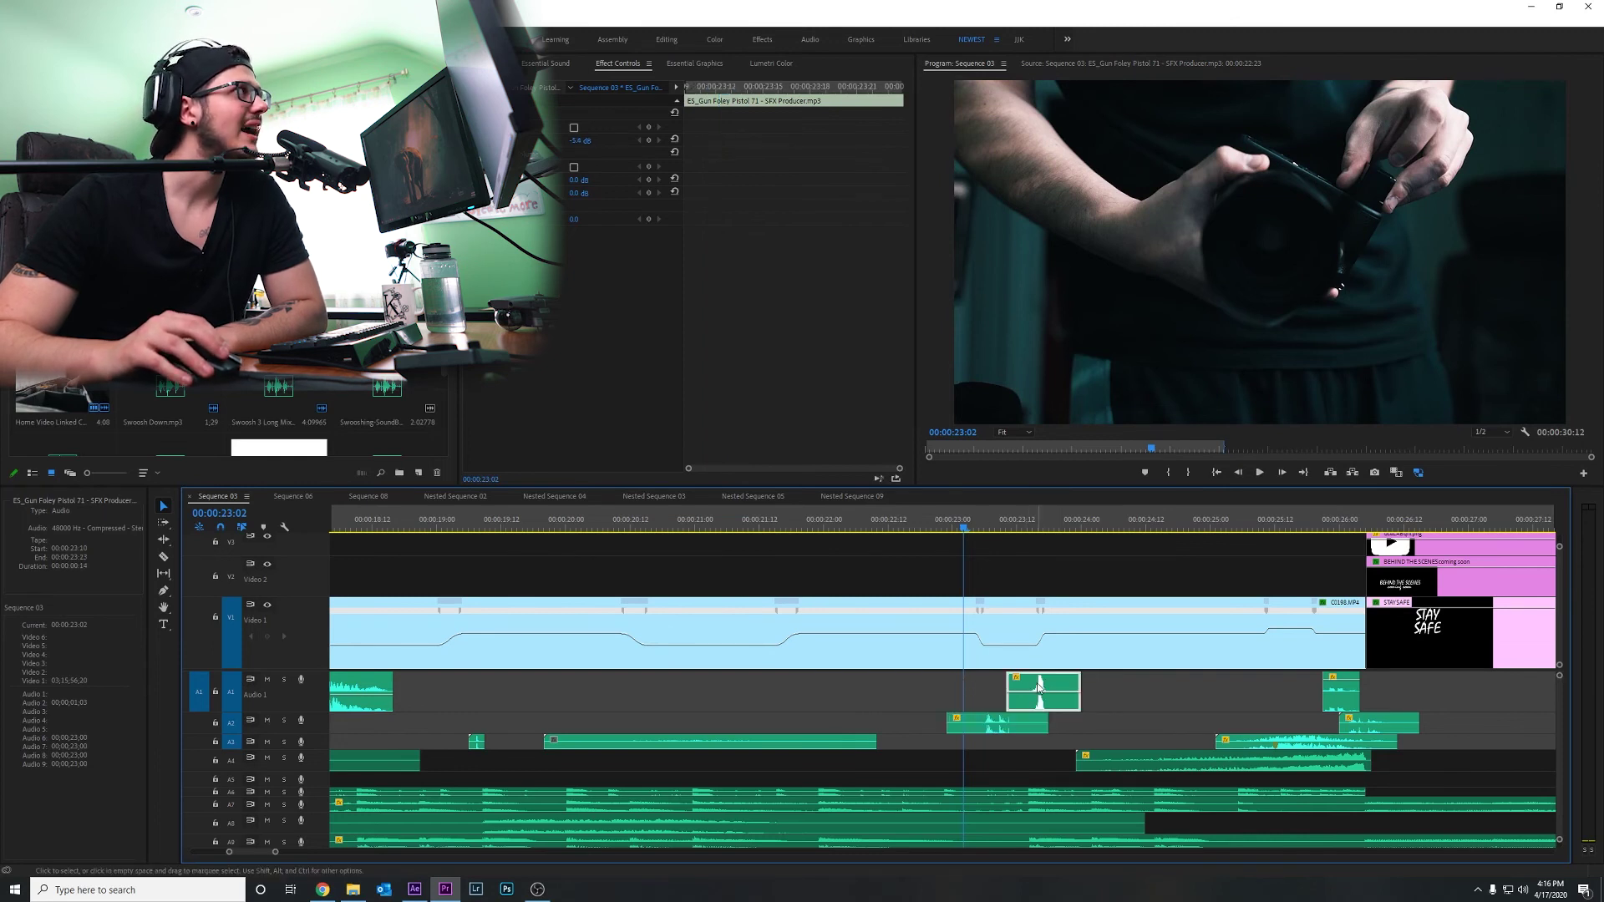
key("space")
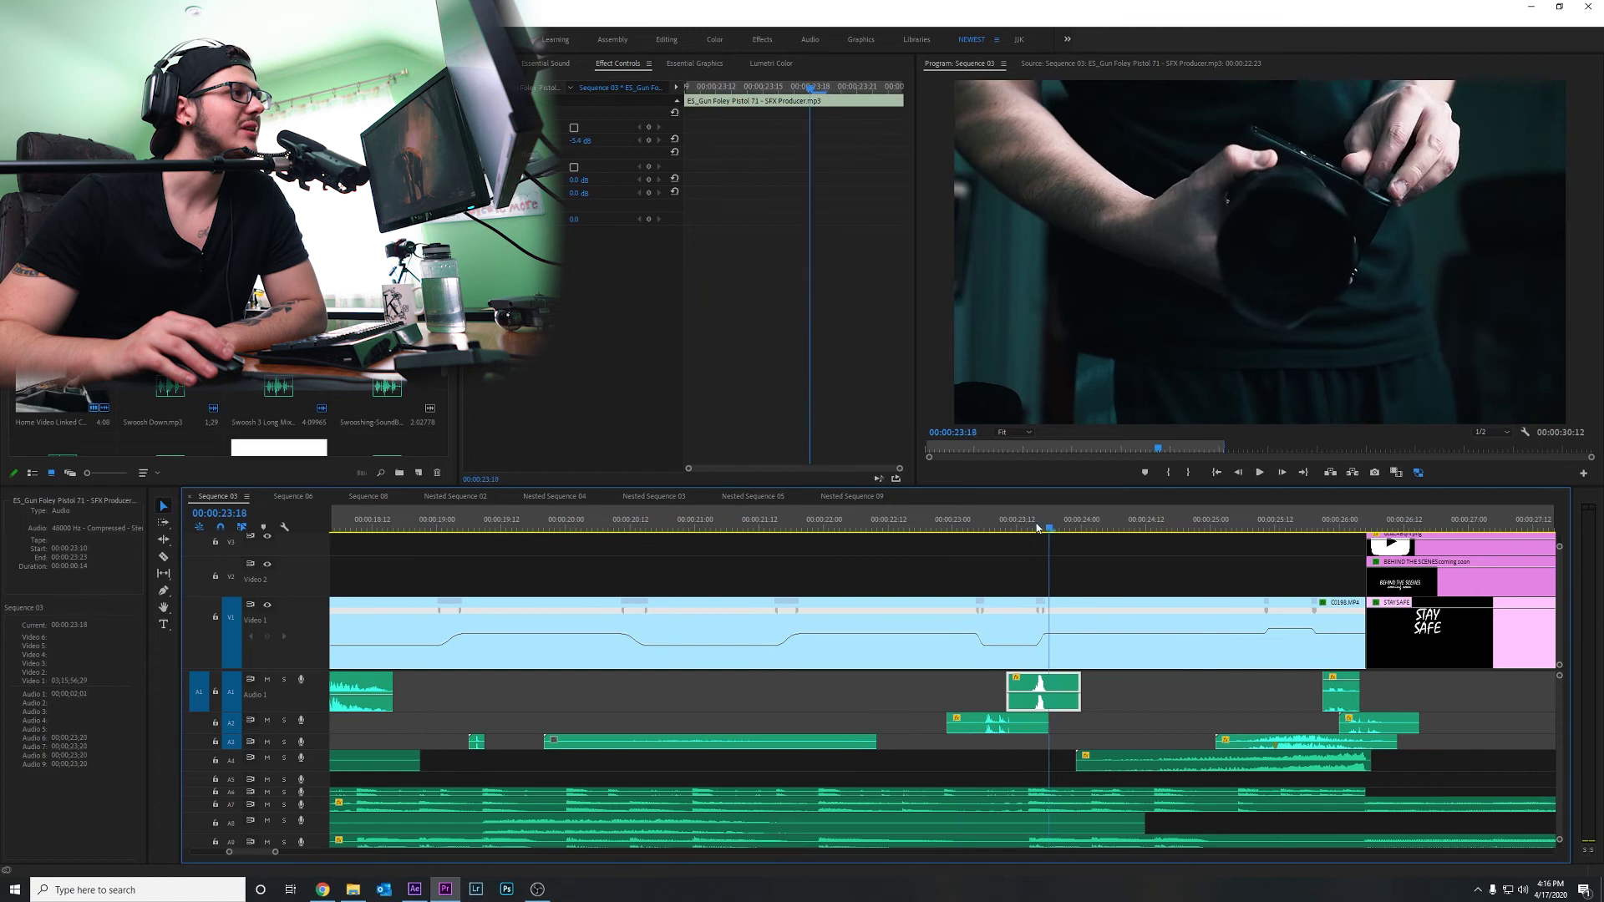
left_click(1016, 522)
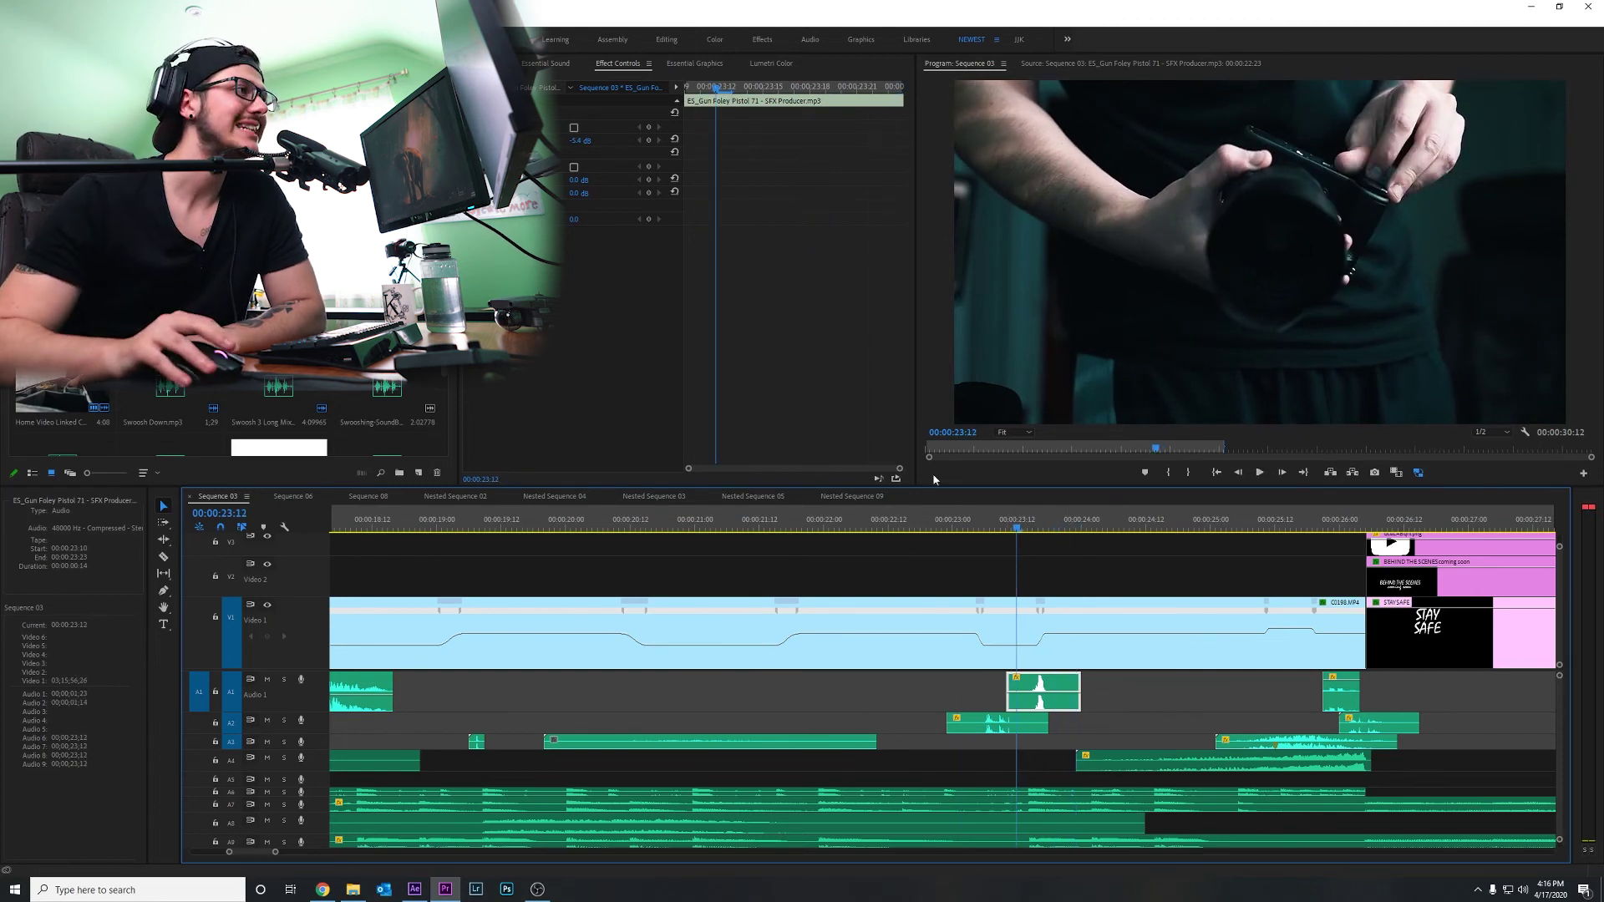
left_click(993, 555)
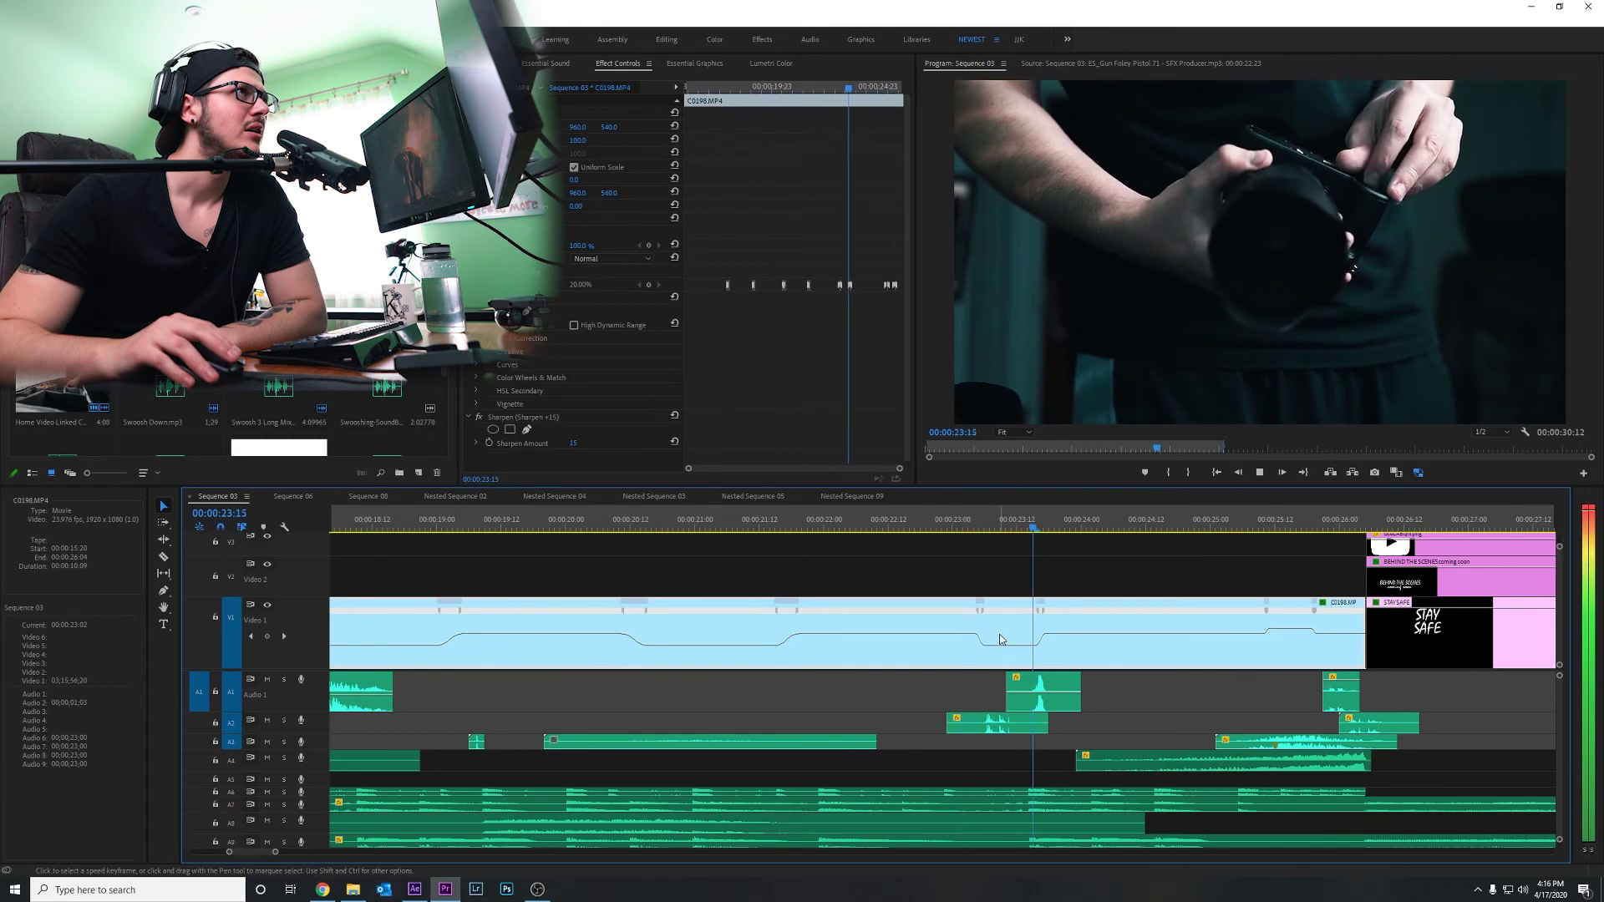
key("space")
key("space")
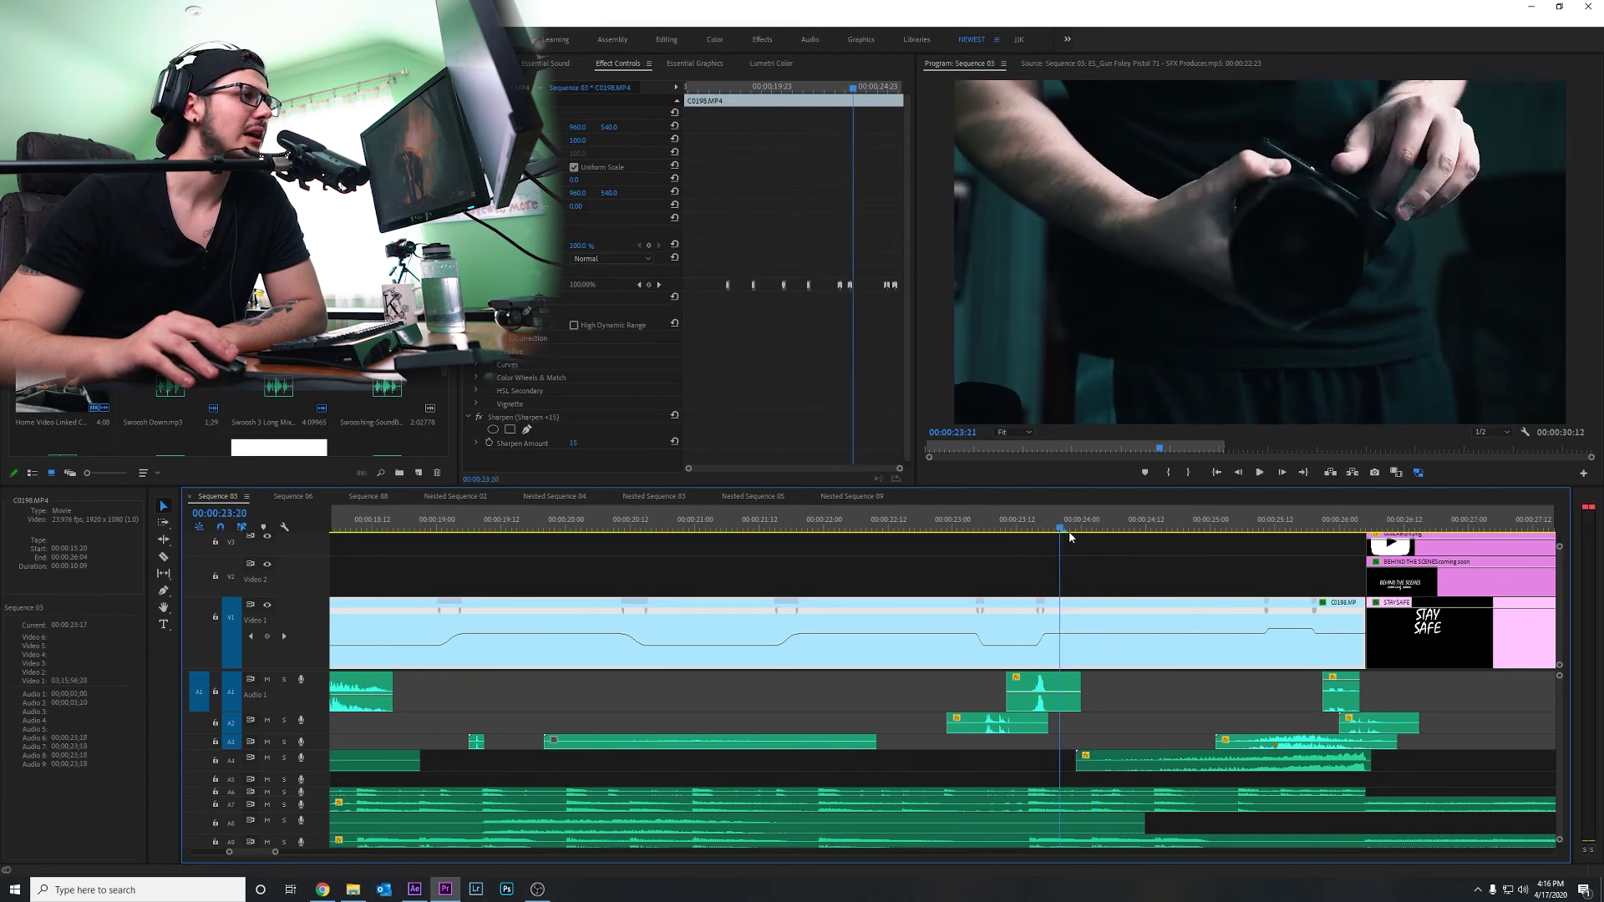
key("space")
Step: Scrub C0198.MP4 to 00:00:25:02 and play the riser whoosh clip starting at 00:00:23:23 as the source
left_click_drag(986, 529, 1126, 556)
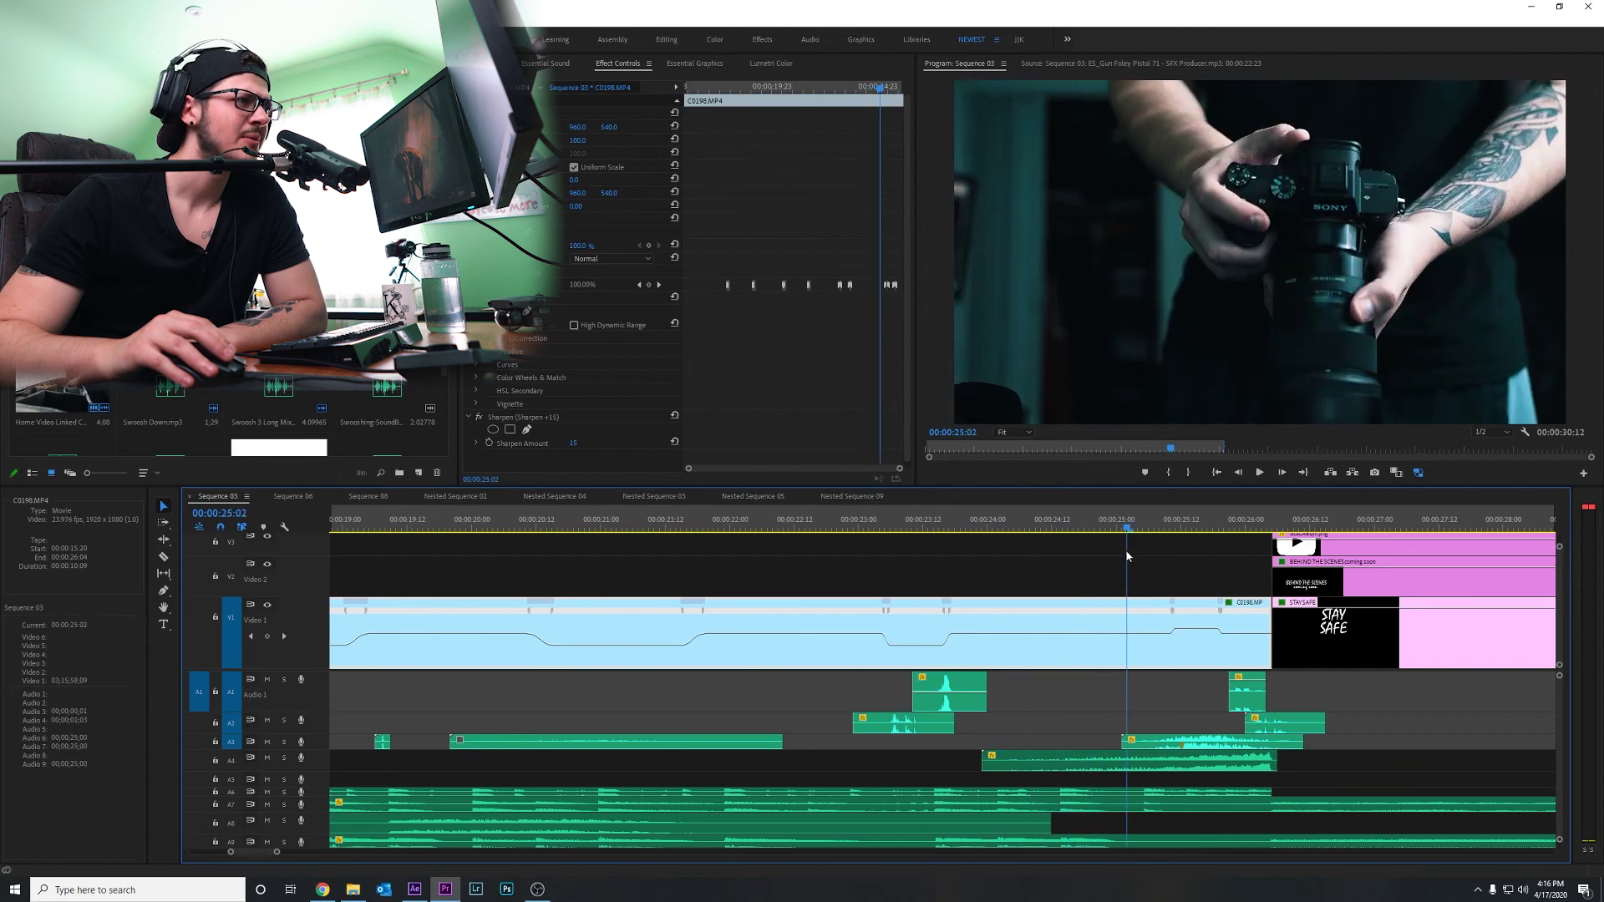
double_click(1141, 766)
left_click_drag(1060, 325, 937, 373)
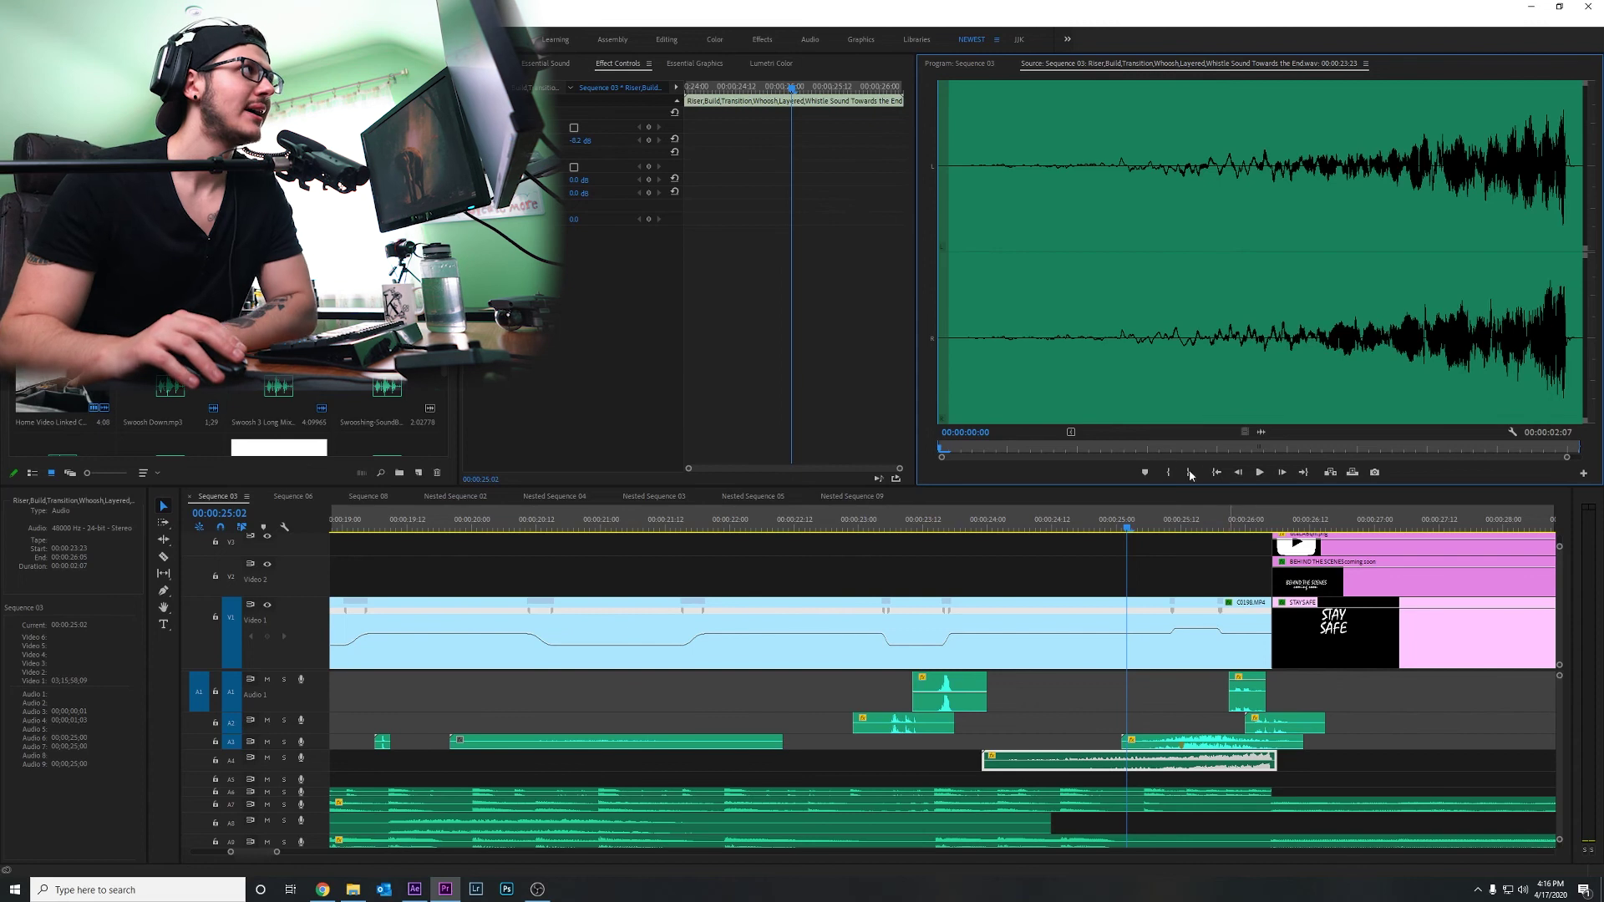
key("space")
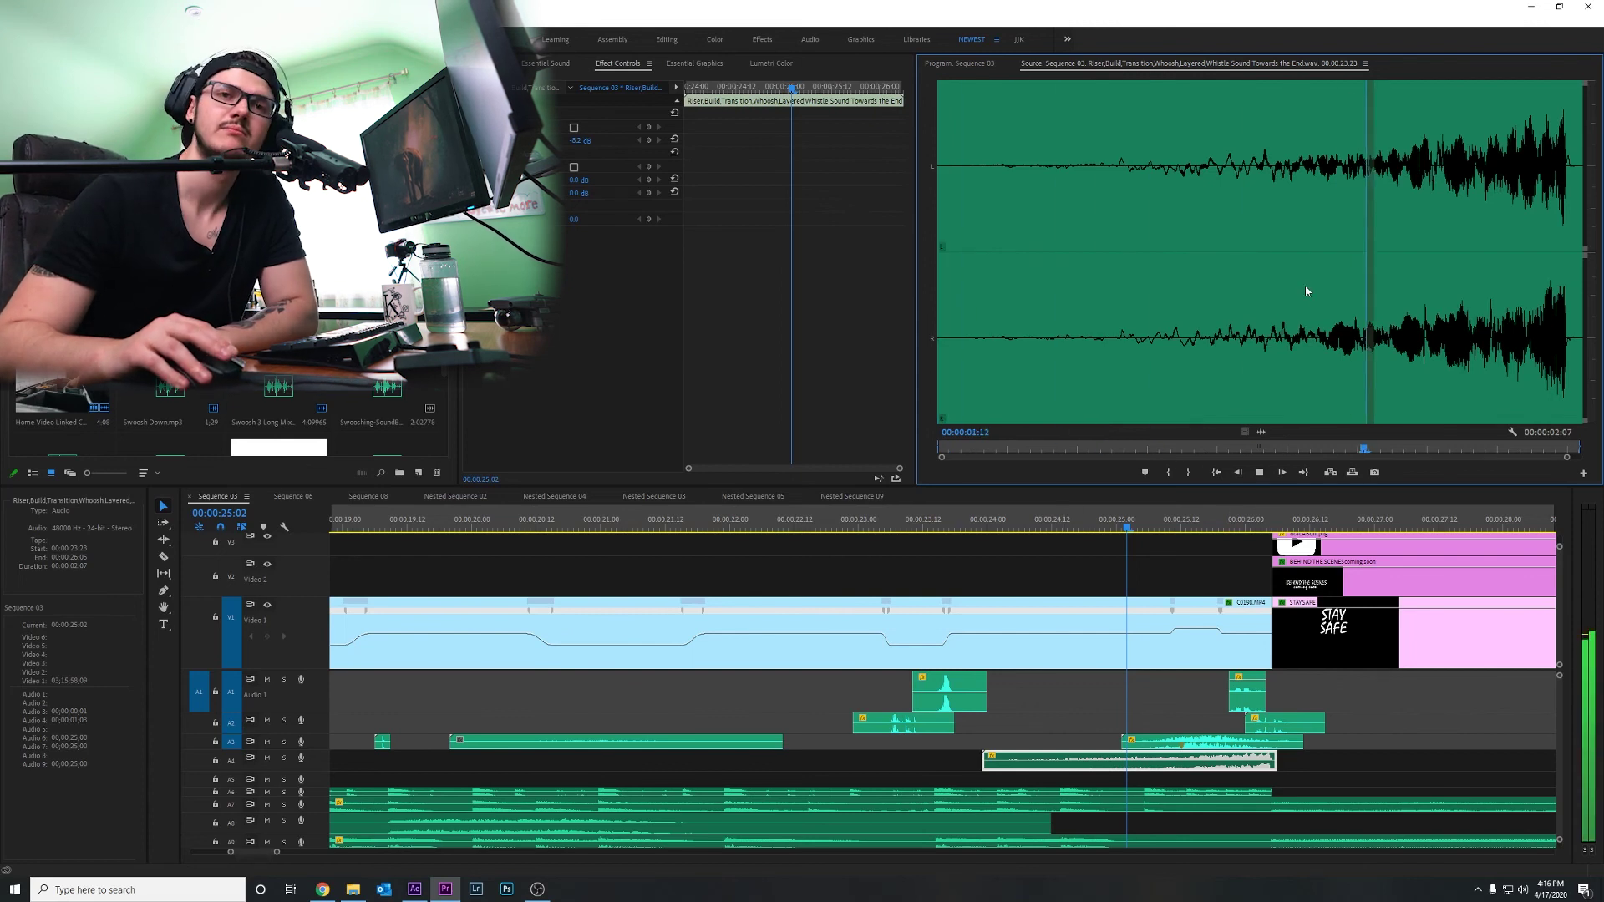
Step: Scrub C0198.MP4's last speed ramp near 00:00:25:14, play its Fast Woosh.mp3 sound as the source, and check the match in Sequence 03
left_click(1078, 567)
left_click(1154, 526)
left_click_drag(1157, 539, 1193, 535)
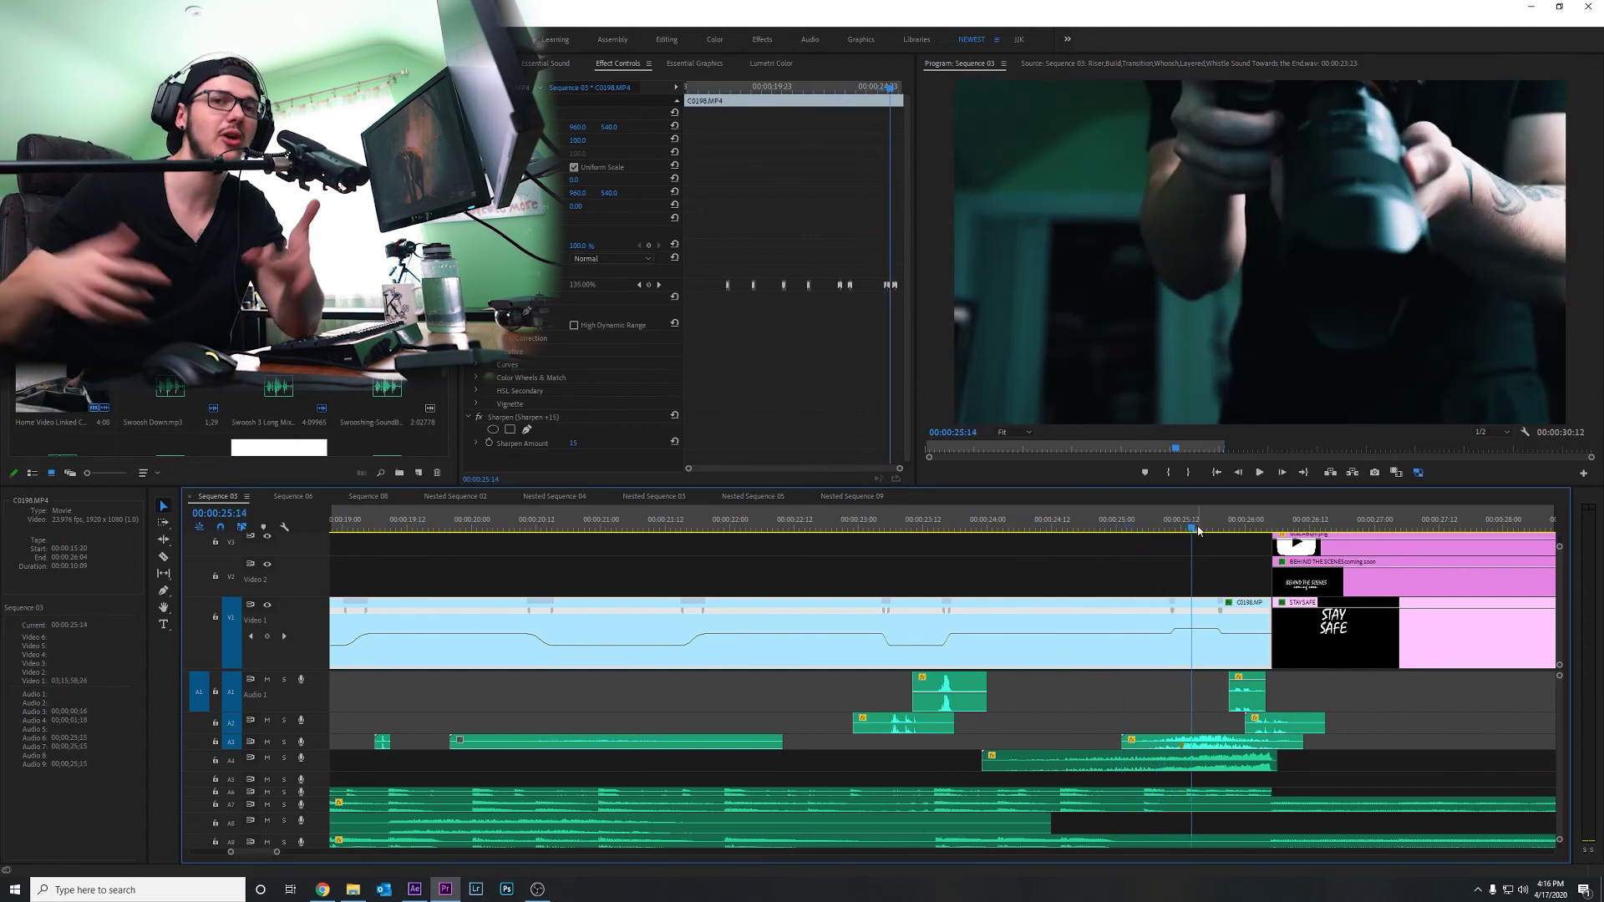
double_click(1201, 746)
key("space")
left_click_drag(1112, 521, 1175, 524)
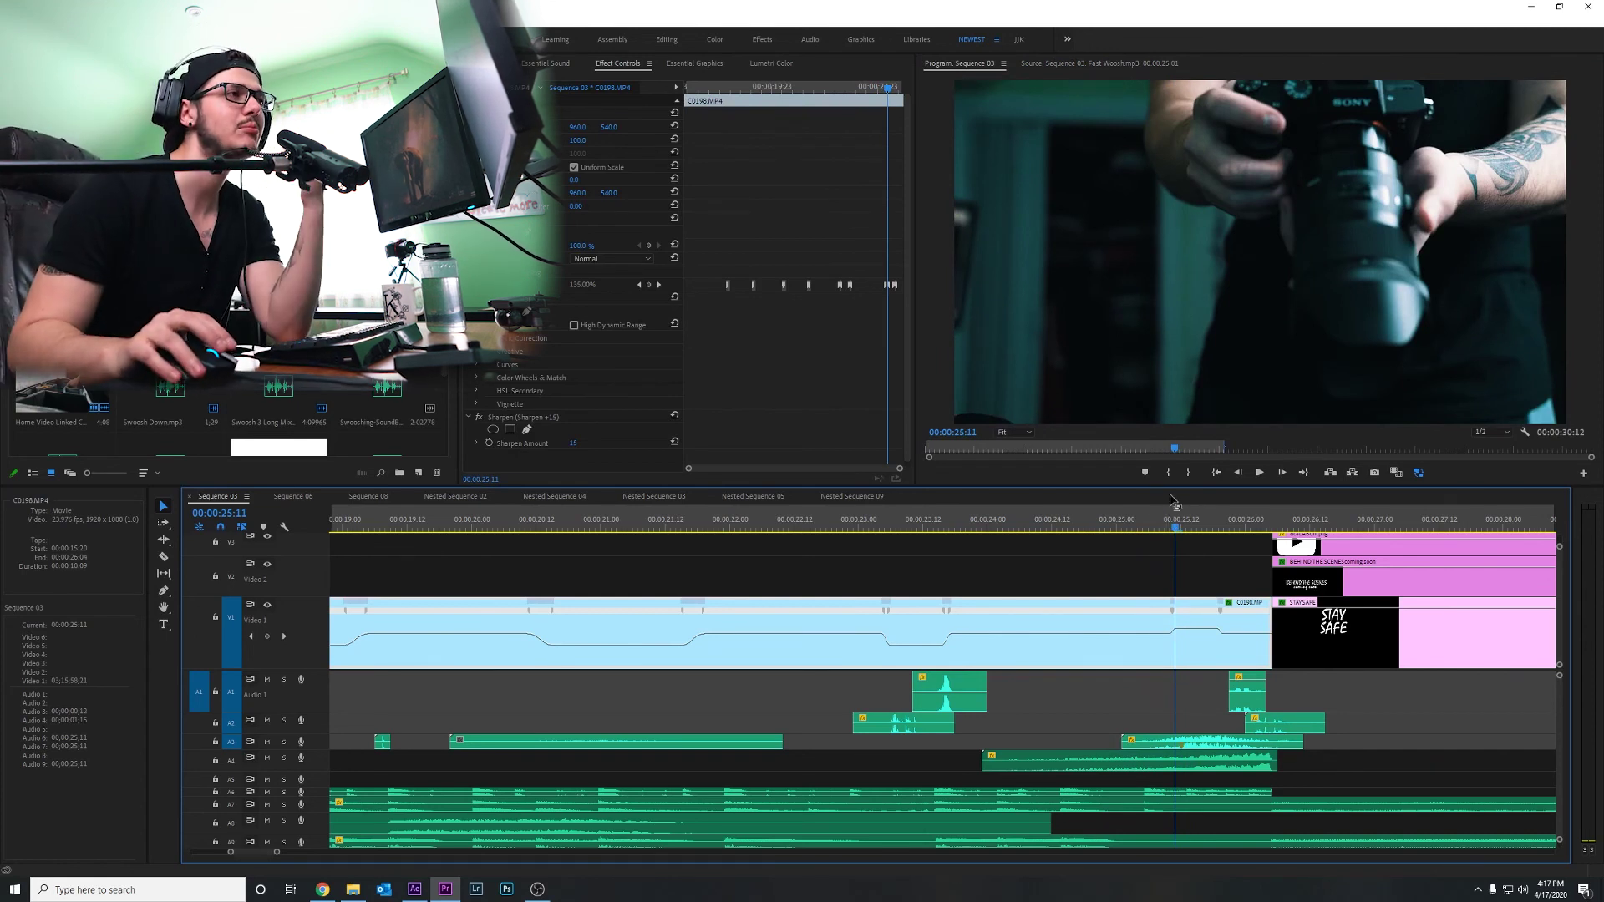
key("space")
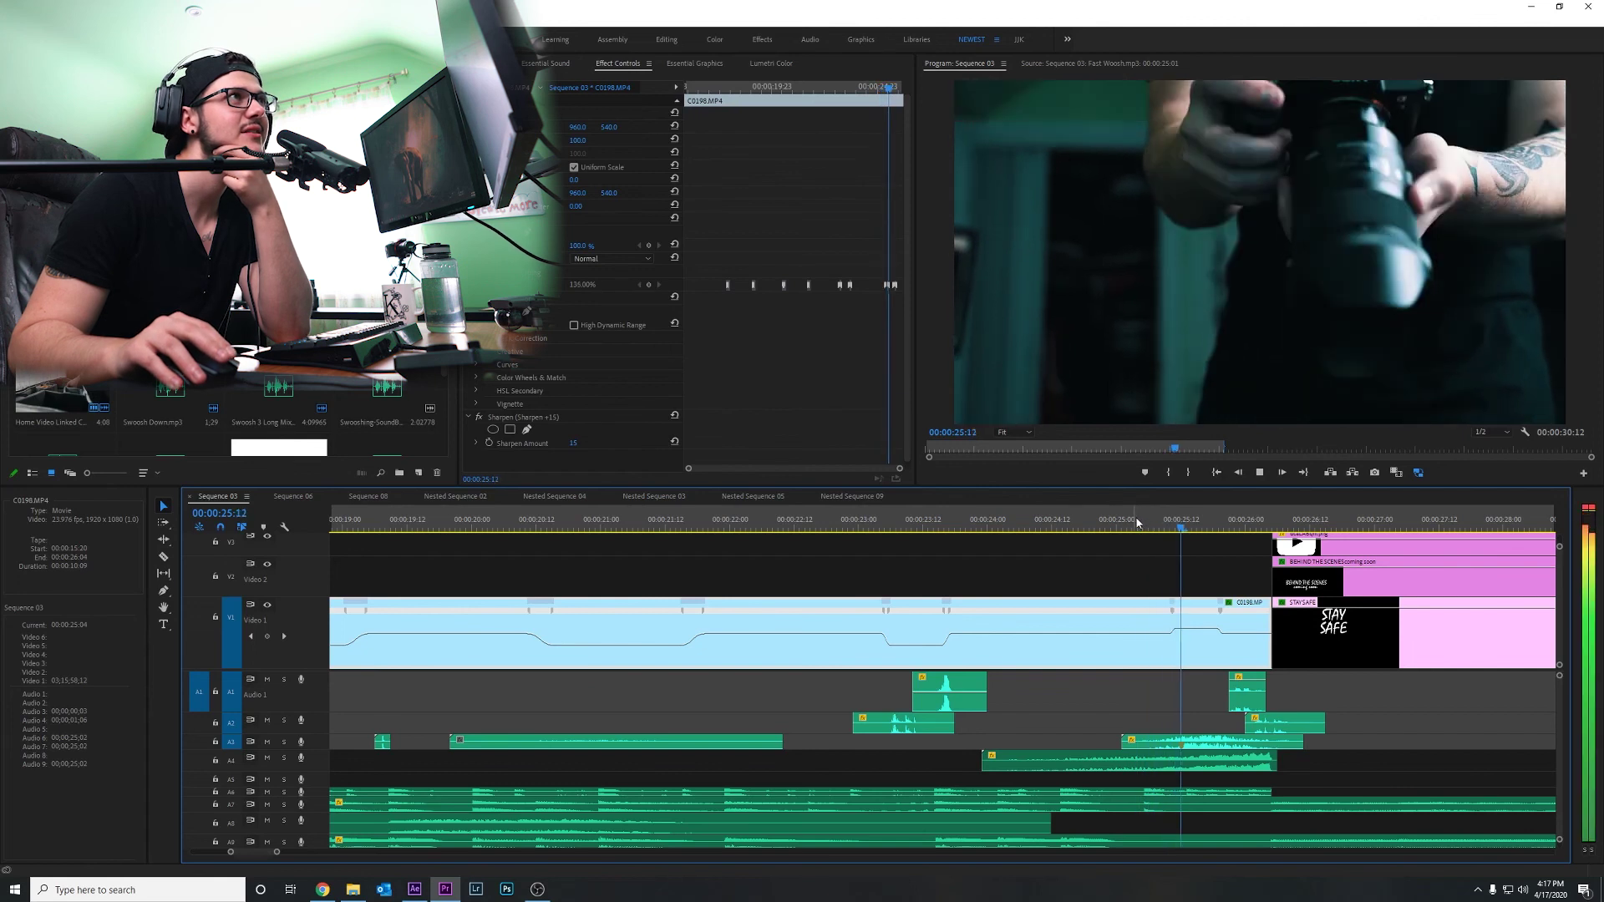
Step: Scrub C0198.MP4 to 00:00:25:20, open Camera Focus Beep.mp3 and Single Shutter Click.mp3 as sources, and play the shutter click
left_click_drag(1173, 527, 1231, 548)
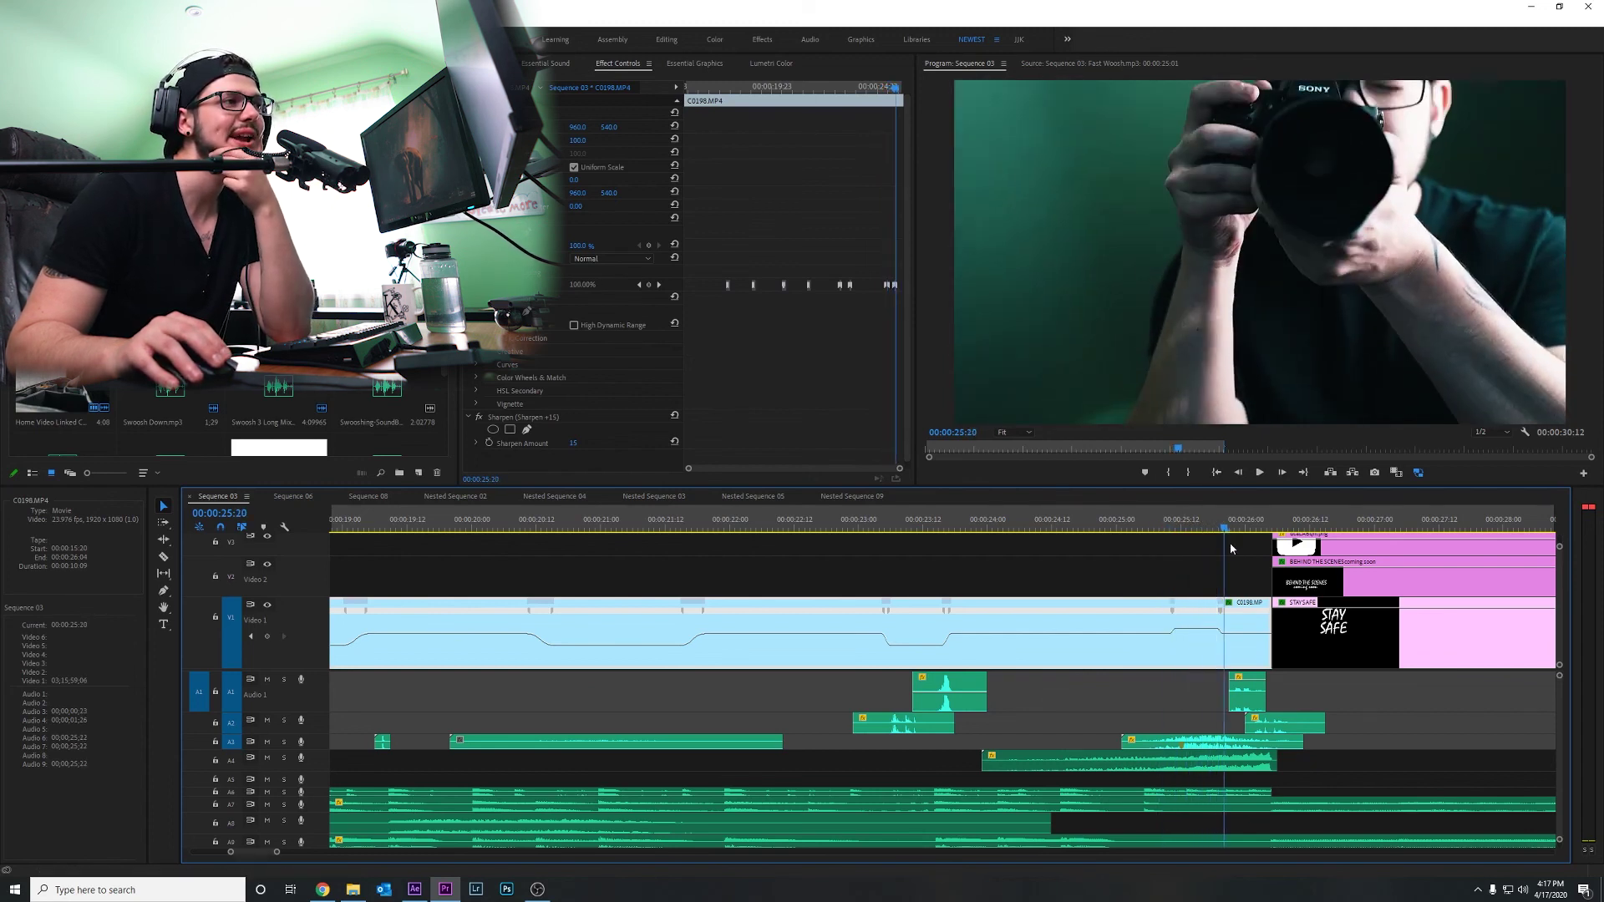
double_click(1247, 693)
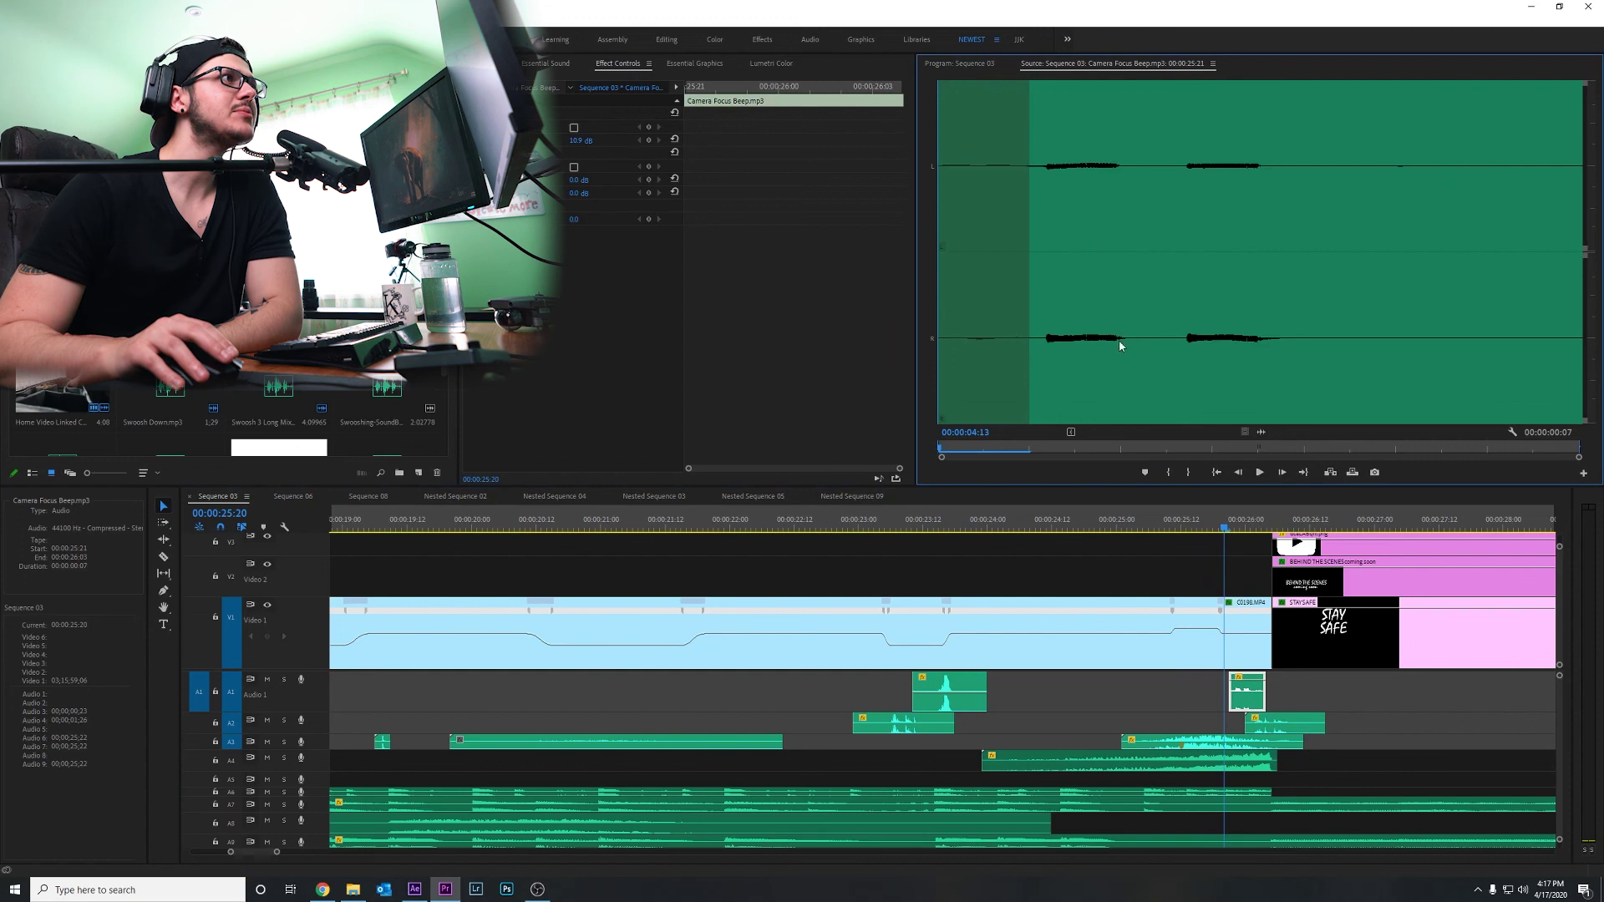
double_click(1285, 722)
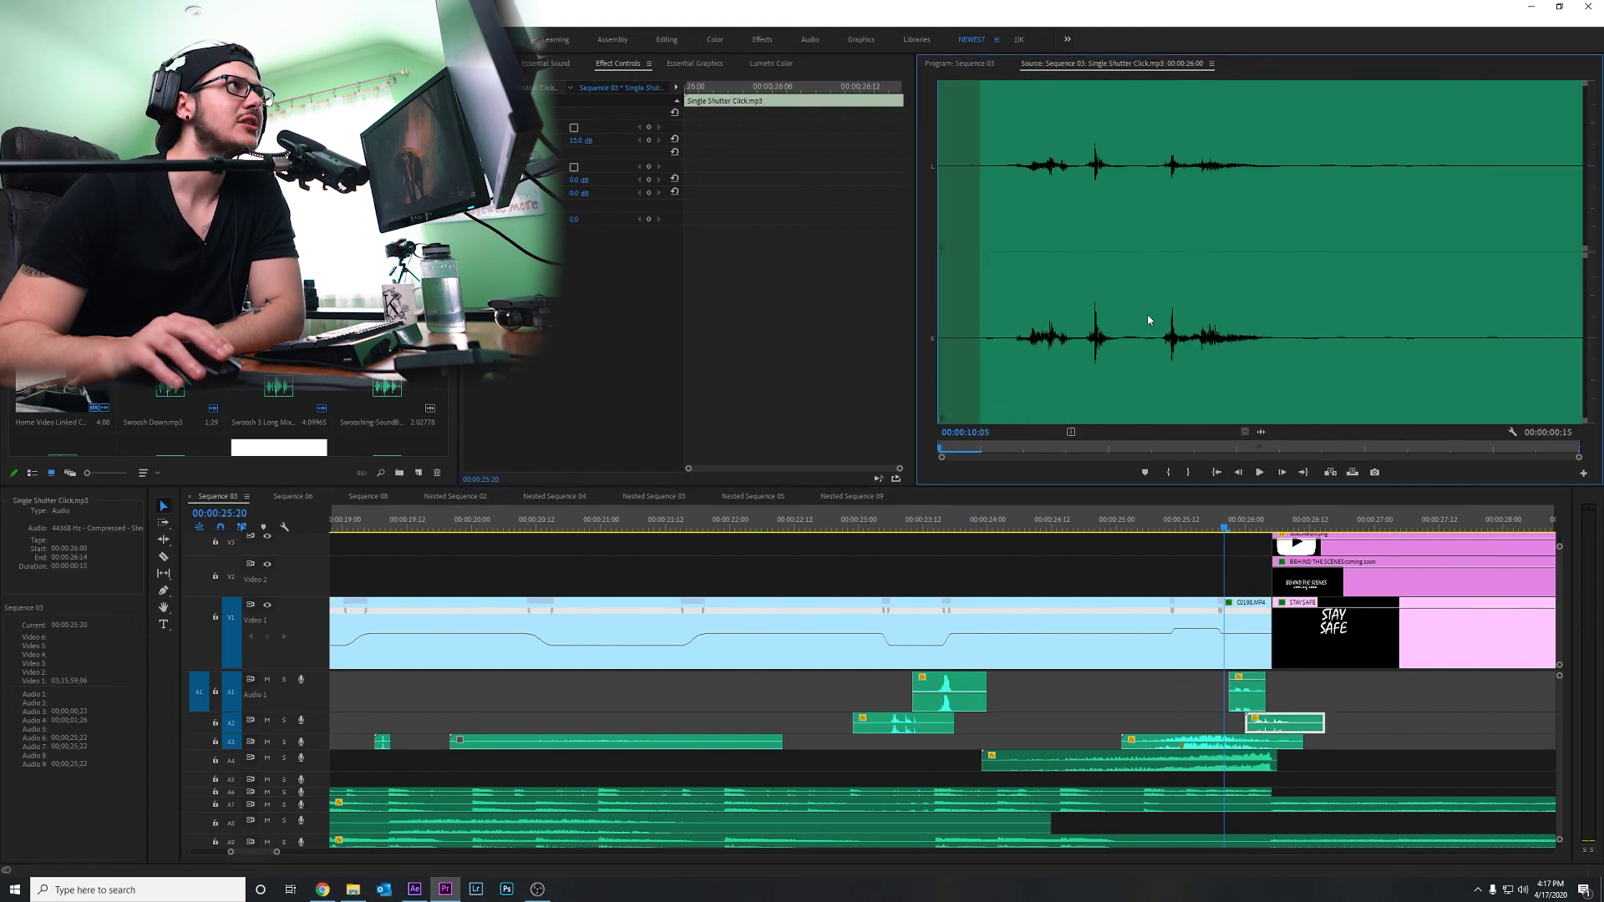
key("space")
Step: Play Sequence 03 from about 00:00:25:13 into the STAY SAFE titles to check the focus beep and shutter click against the picture
left_click(1219, 550)
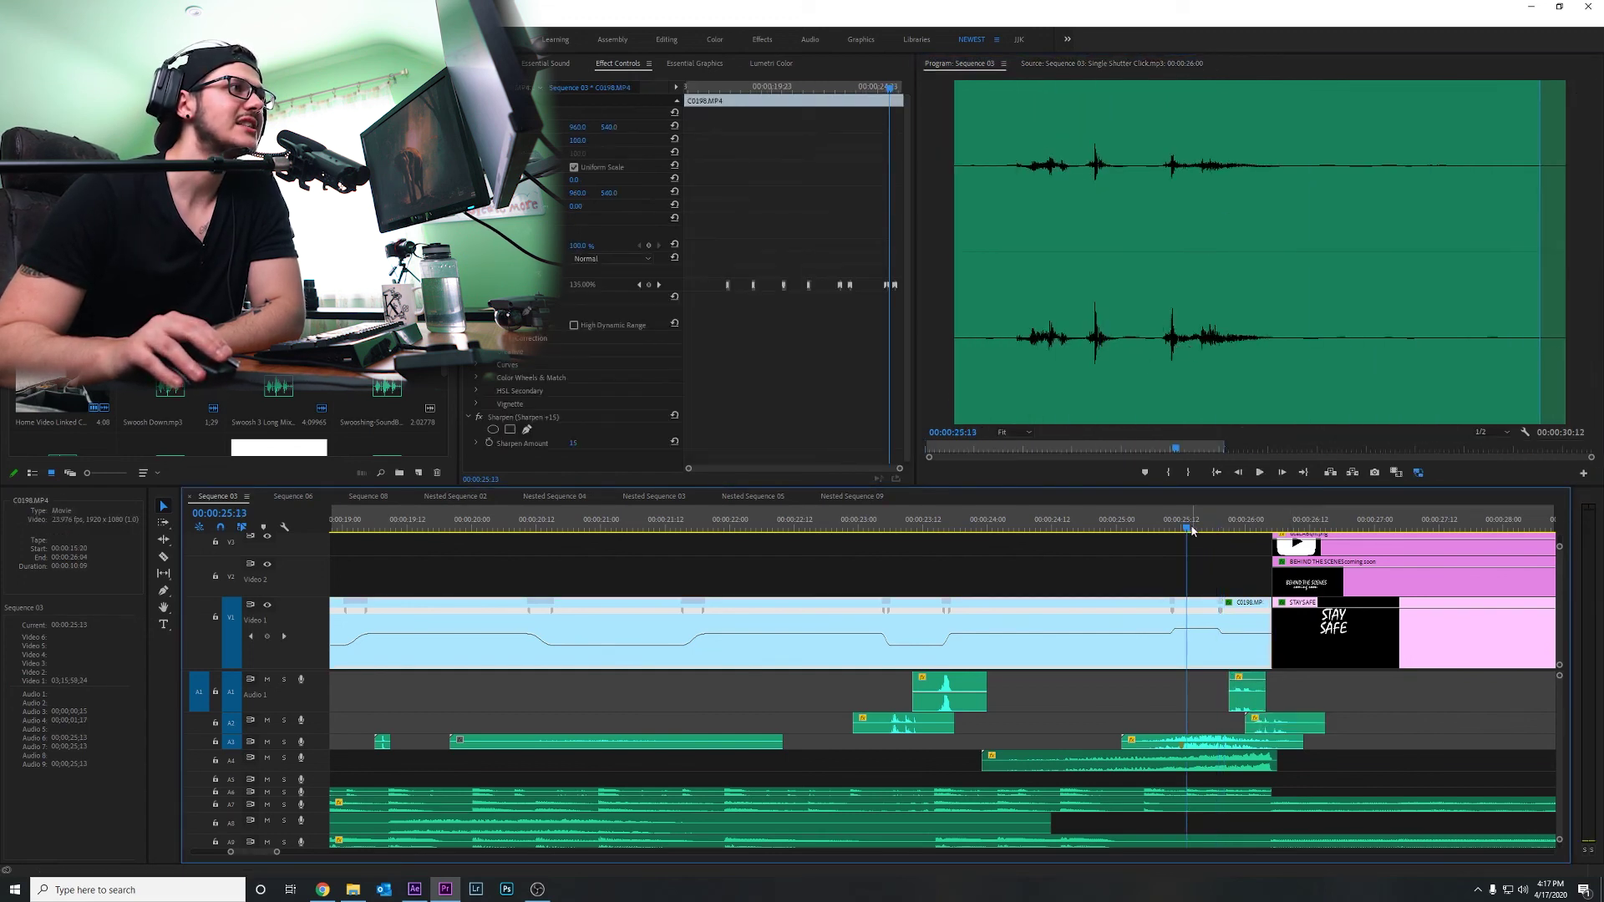
key("space")
key("space")
Step: Inspect the color of the one-frame Color Matte above the start of the STAY SAFE titles, cancel, and scrub back to 00:00:25:11
scroll(1138, 588, "down", 3)
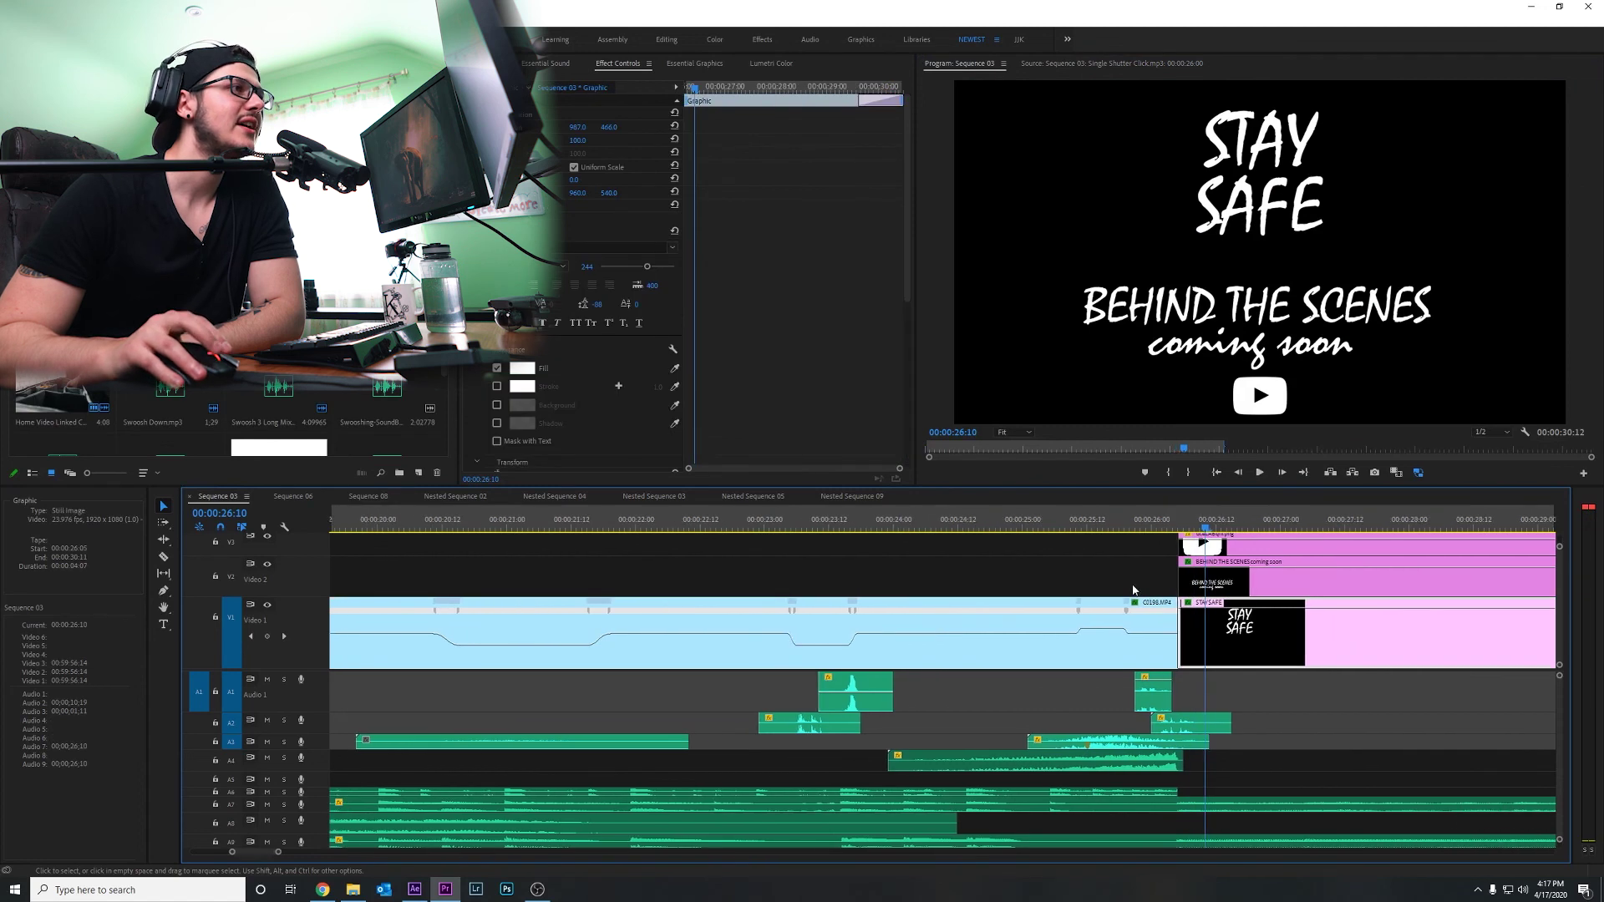
scroll(1560, 644, "up", 3)
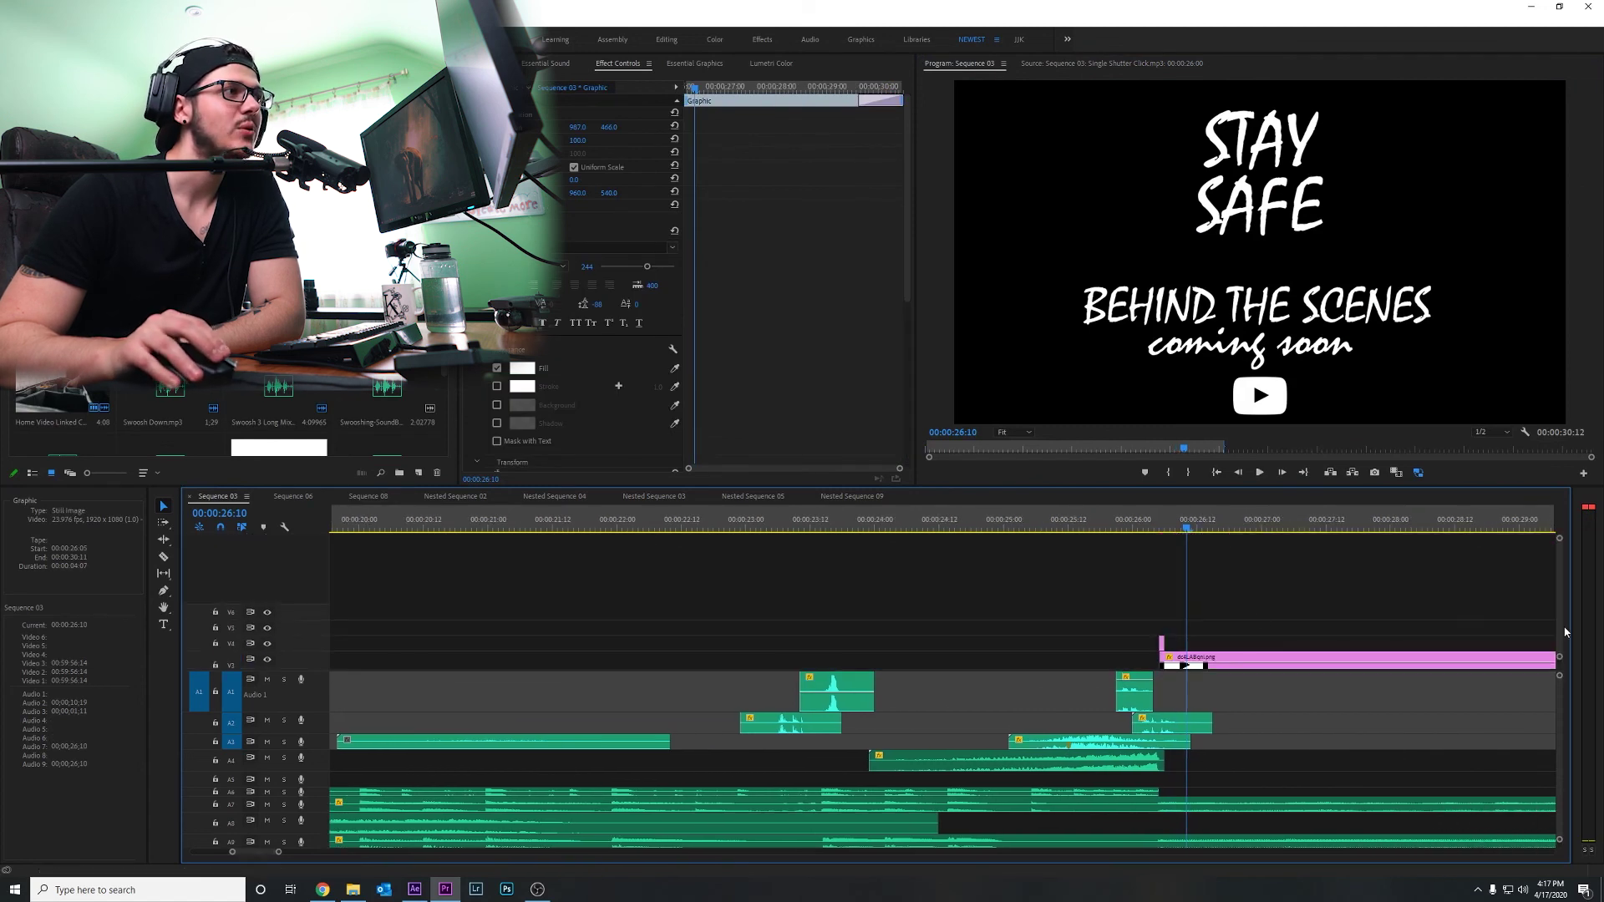
double_click(1166, 643)
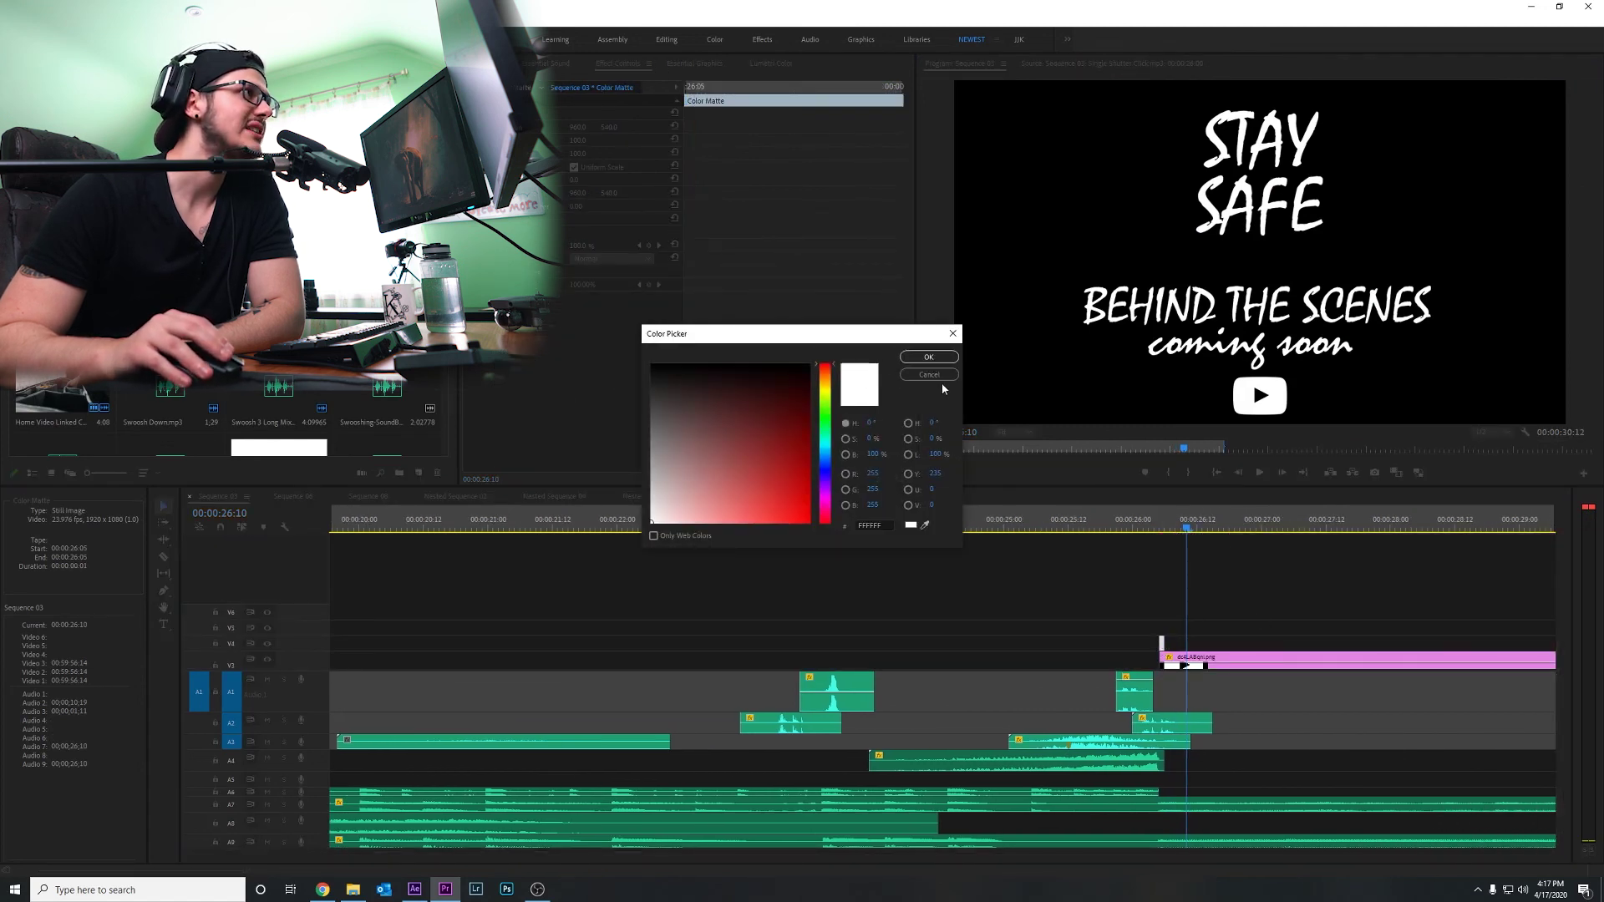
left_click(941, 377)
left_click(1162, 529)
left_click_drag(1164, 531, 1071, 543)
Step: Examine the whole Sequence 03 timeline, from the stacked video and title layers down to the sound effect and music tracks
scroll(1235, 648, "down", 2)
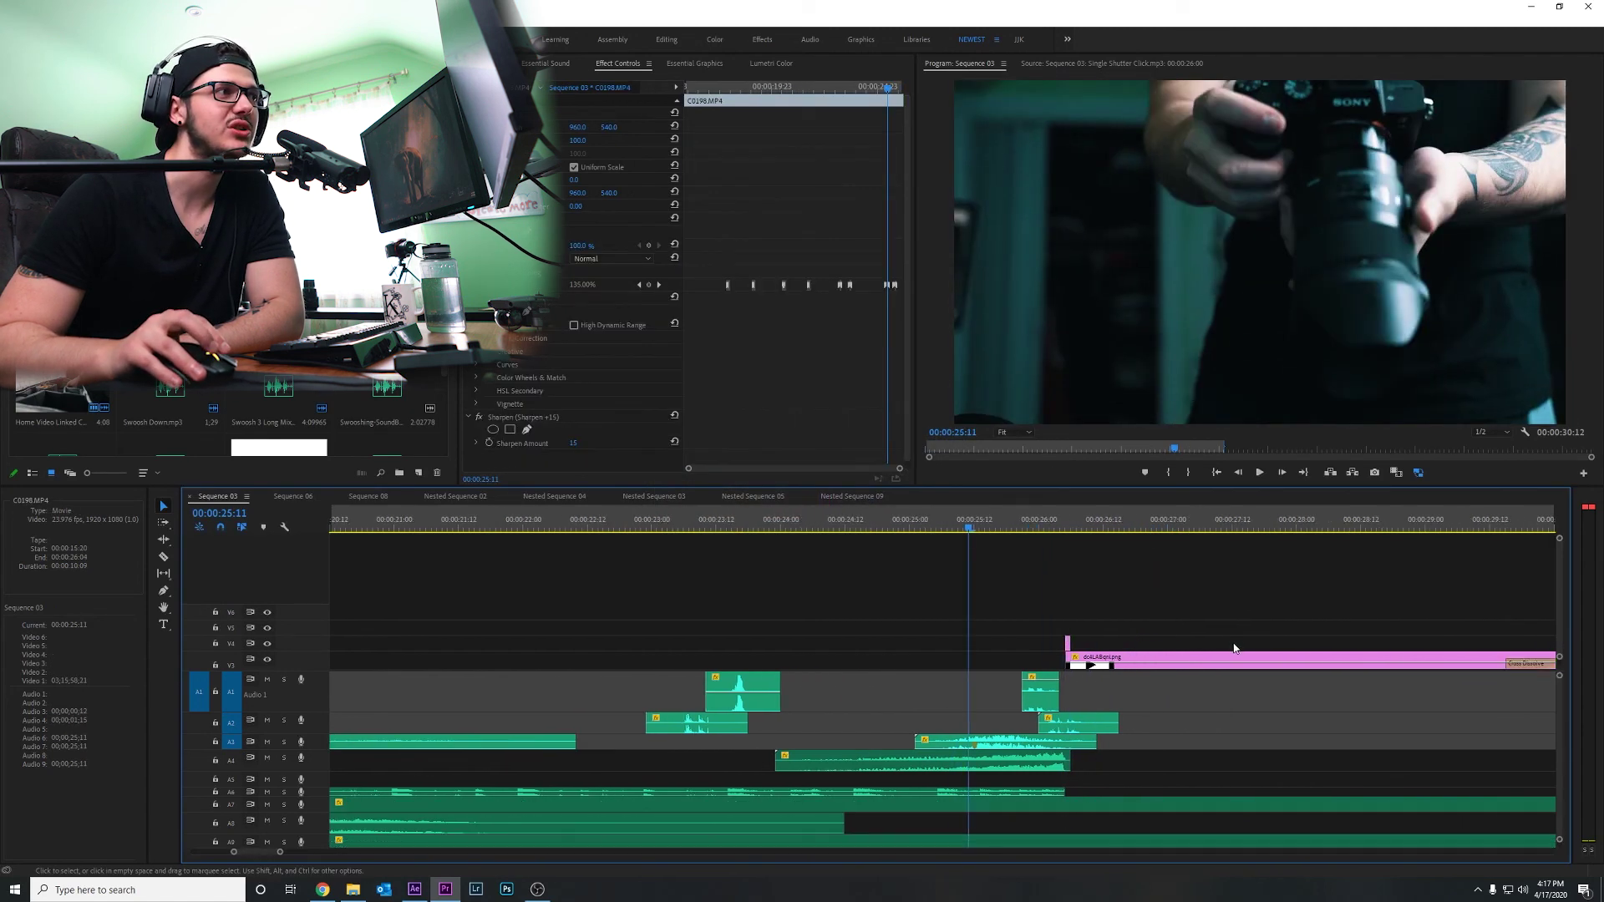
scroll(1328, 651, "up", 1)
scroll(1380, 625, "down", 3)
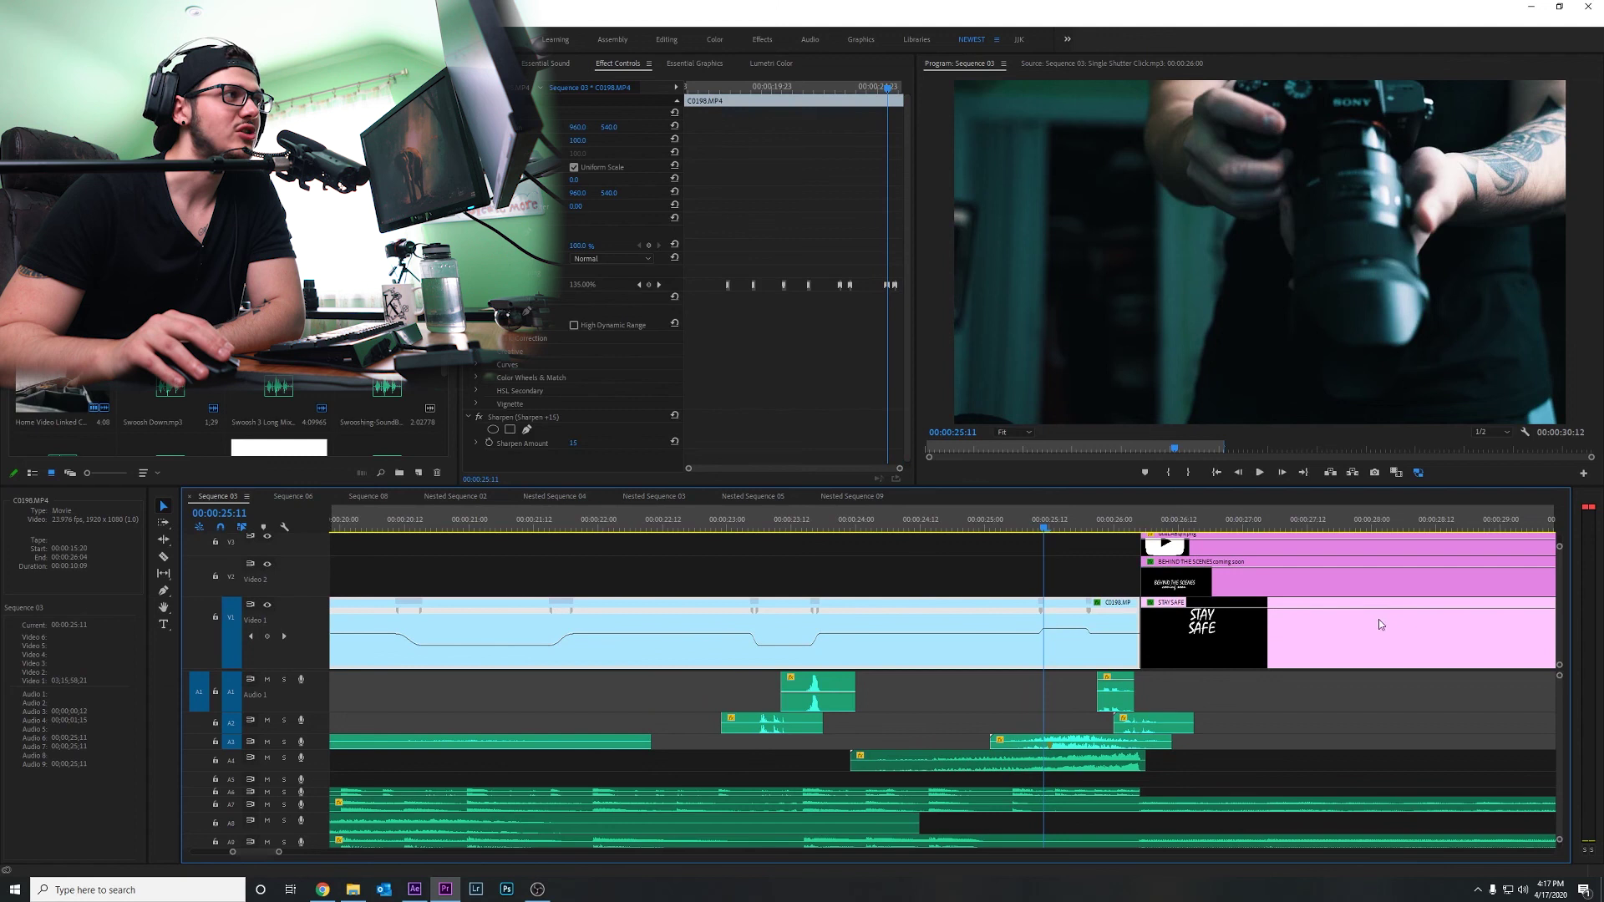
scroll(1065, 580, "down", 5)
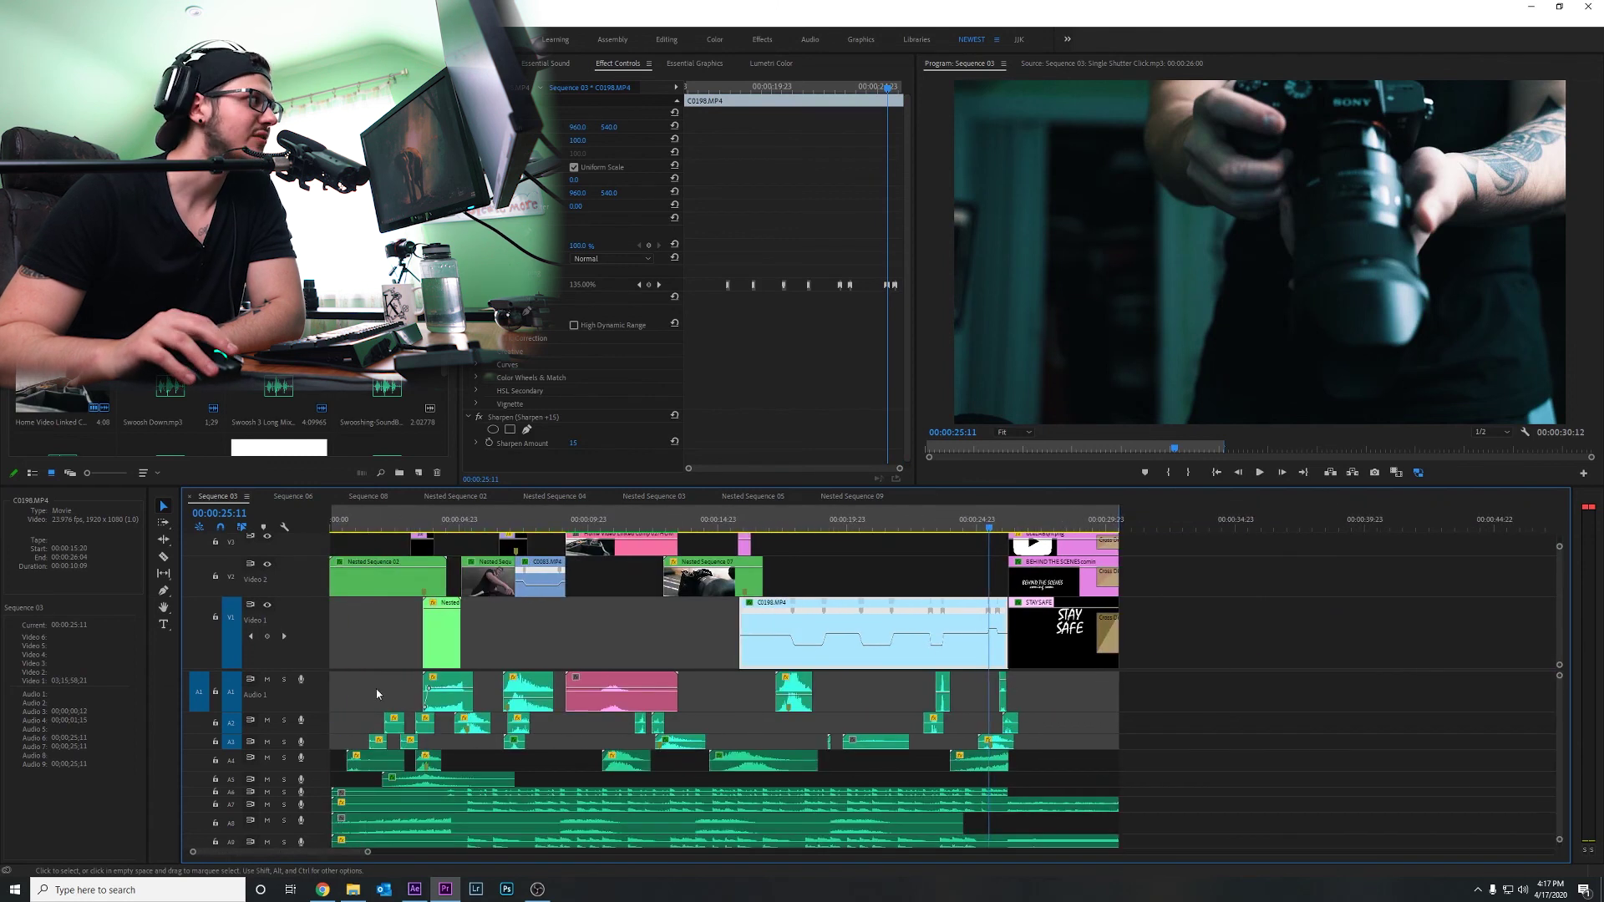
scroll(298, 637, "up", 1)
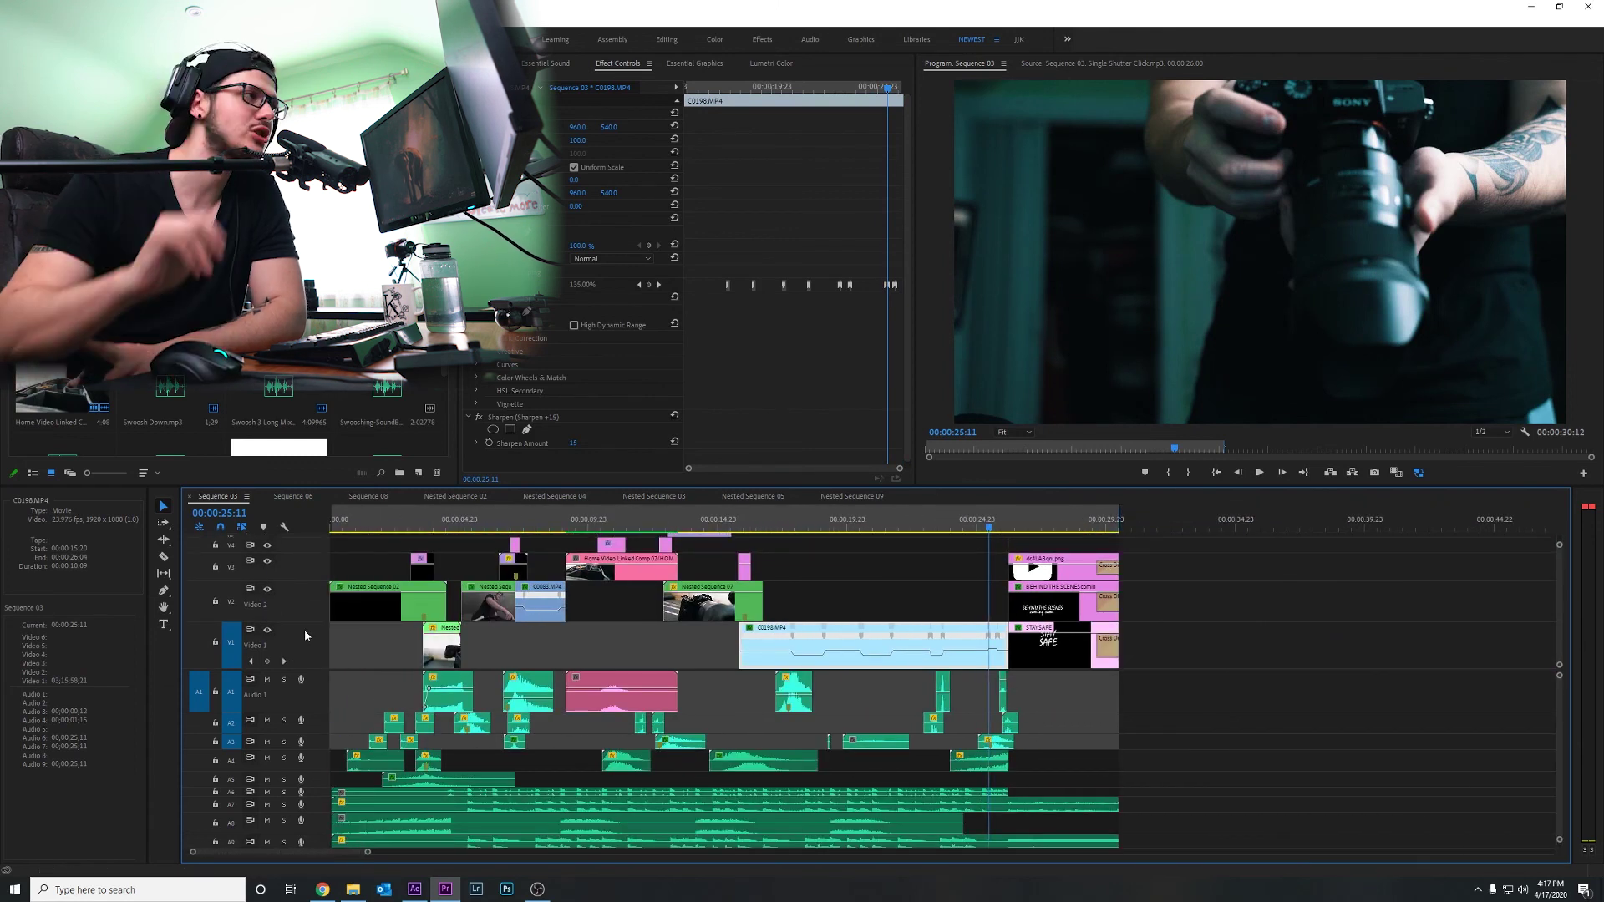
scroll(282, 655, "up", 1)
scroll(1093, 726, "down", 1)
scroll(1092, 727, "down", 1)
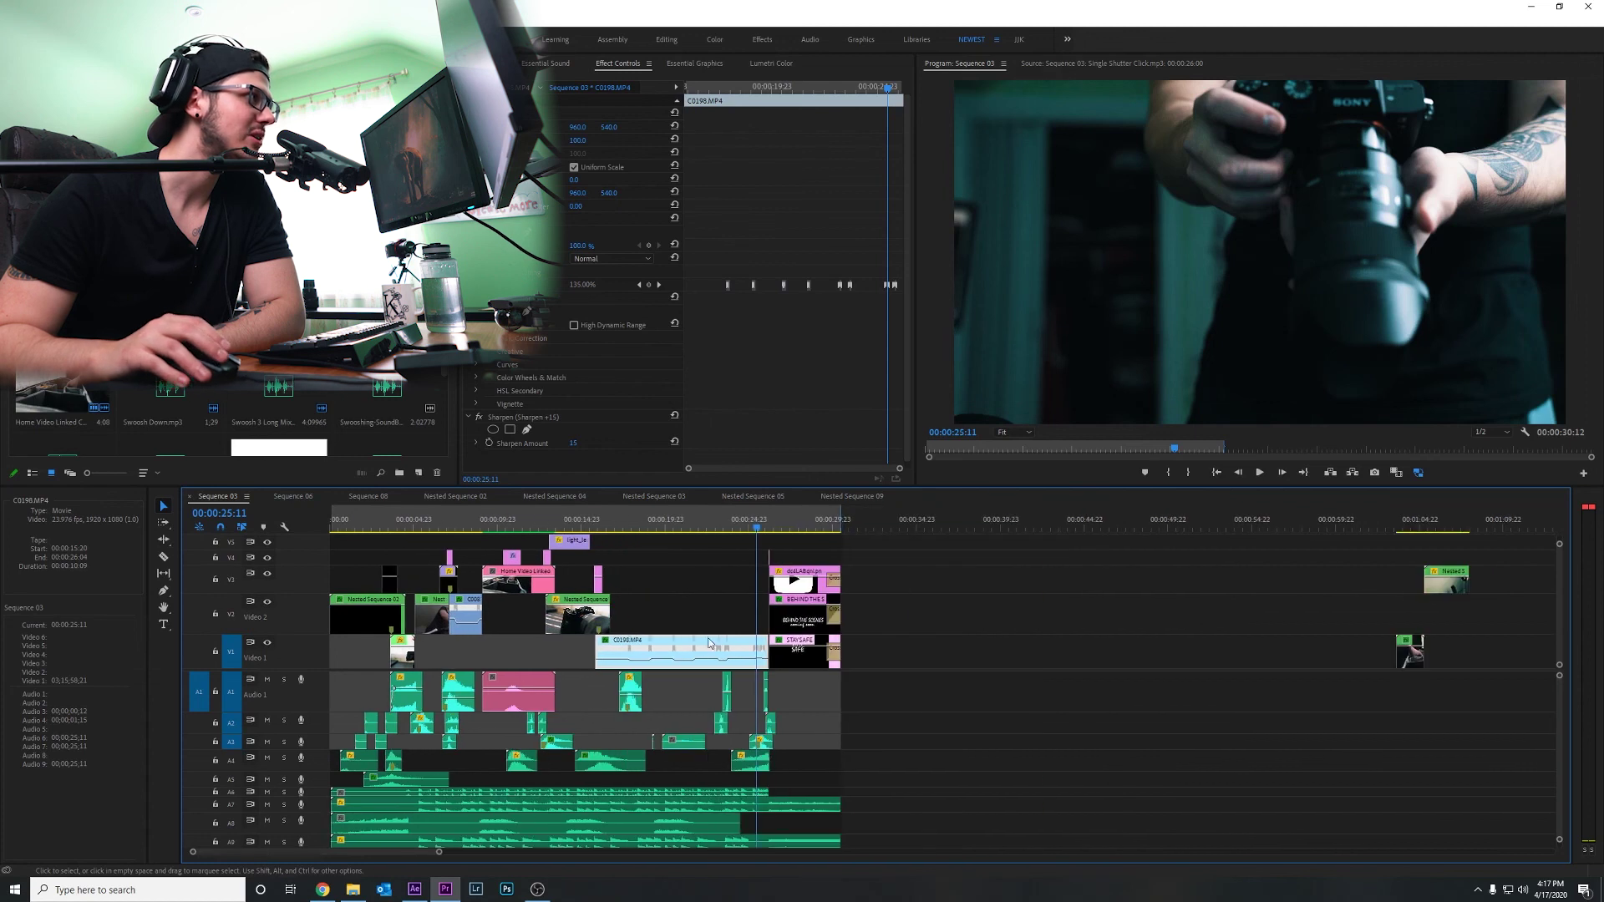
Step: Play the end of Sequence 03 from 00:00:25:11 through the last camera shot into the STAY SAFE titles
key("space")
left_click(1222, 314)
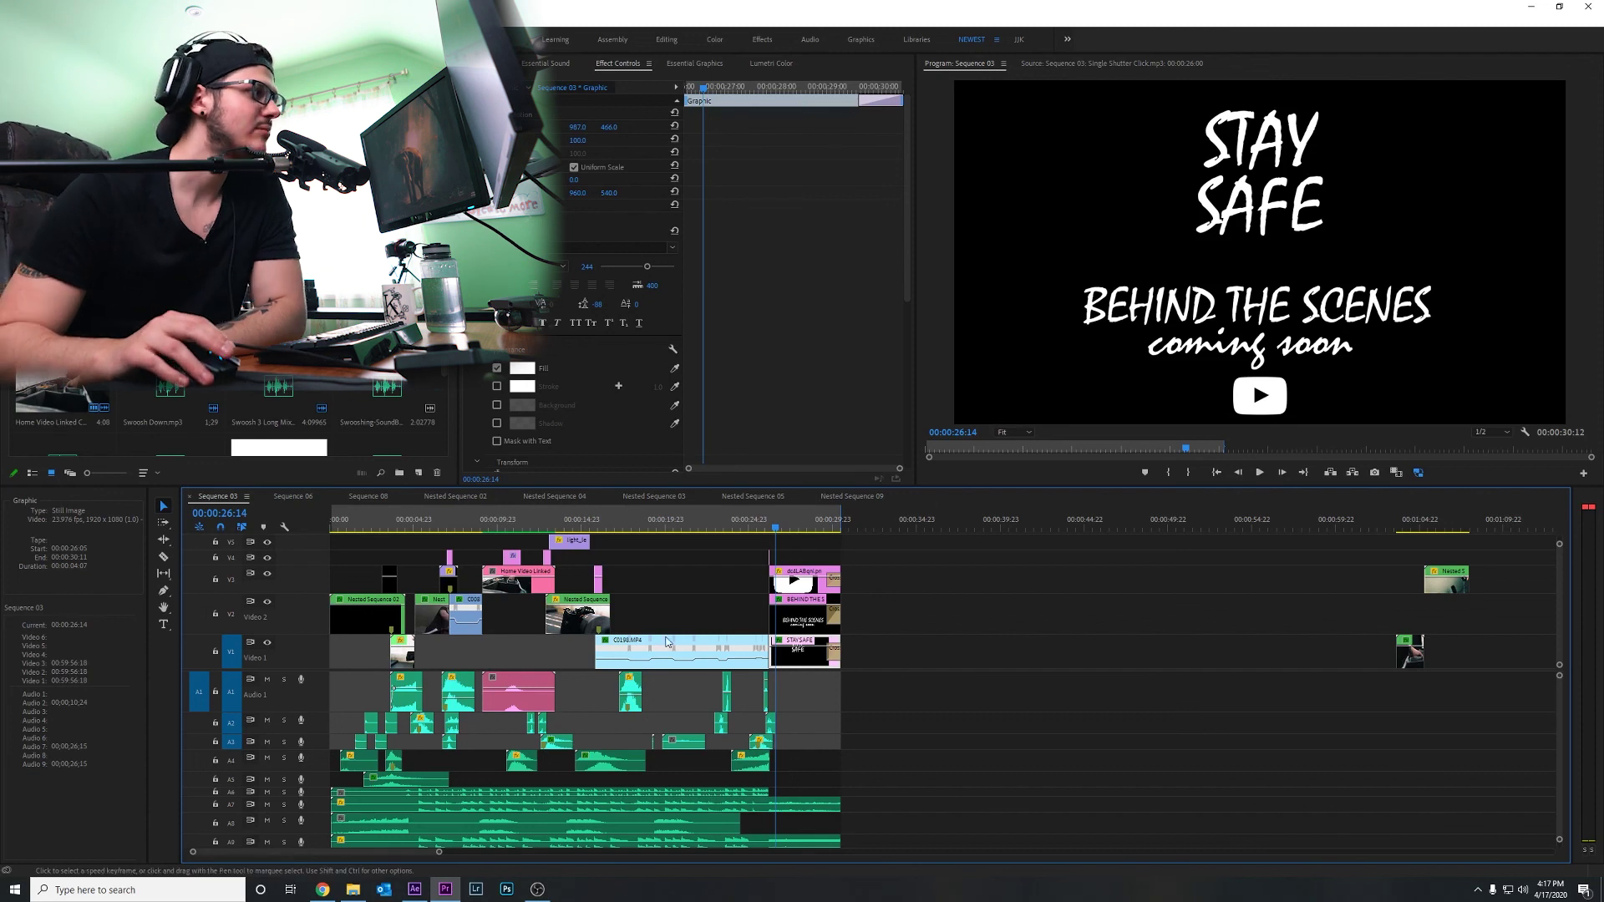
scroll(673, 744, "up", 3)
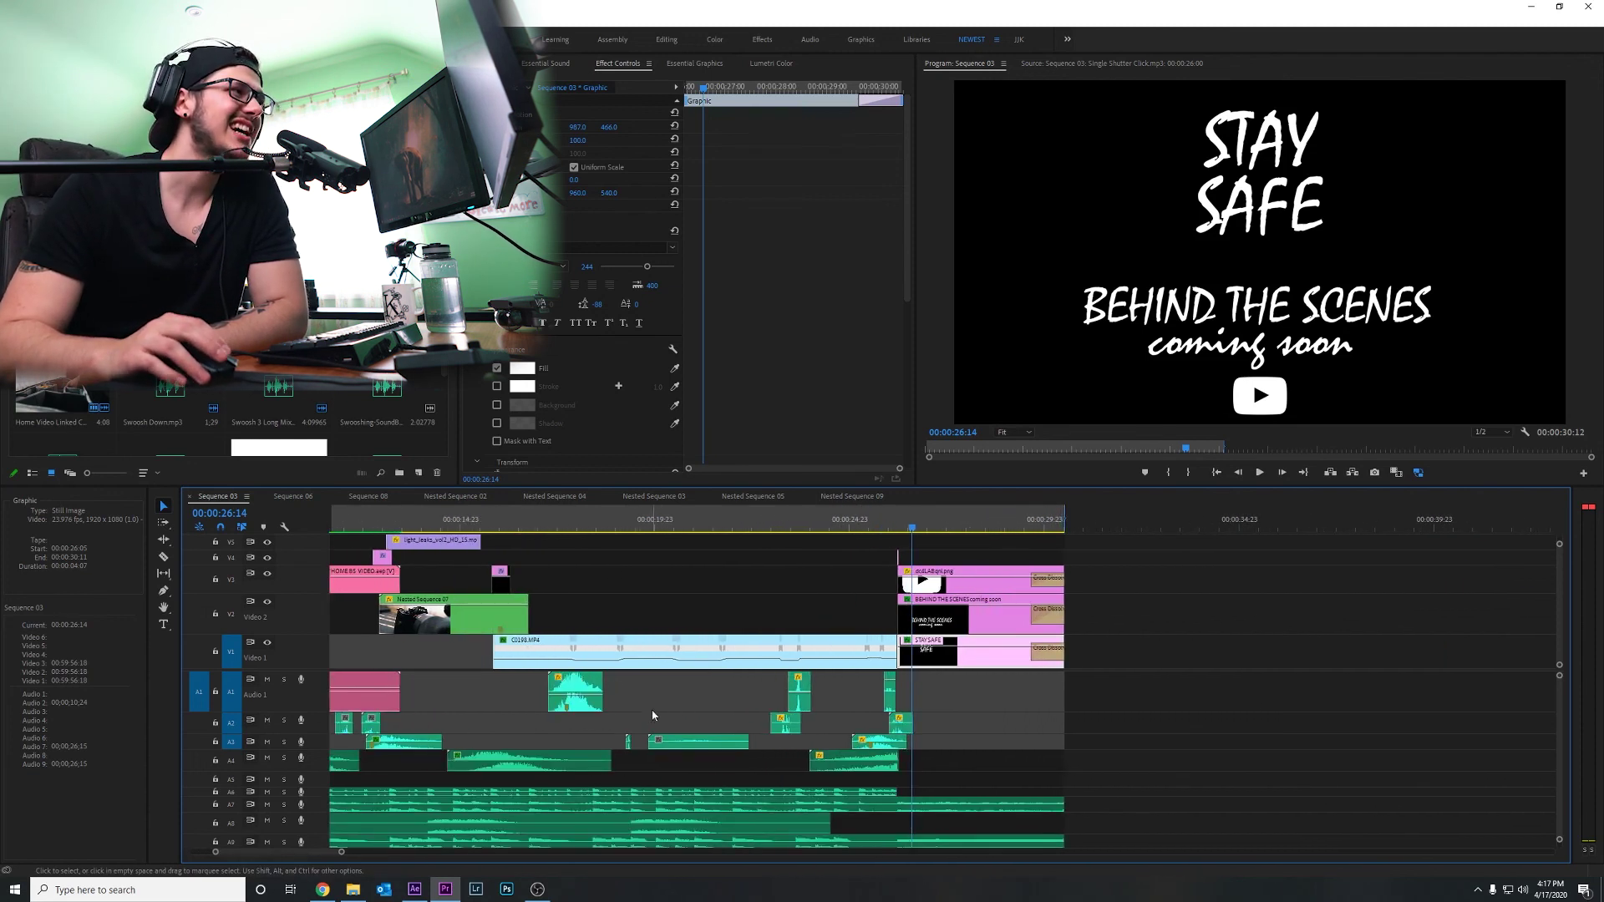
key("space")
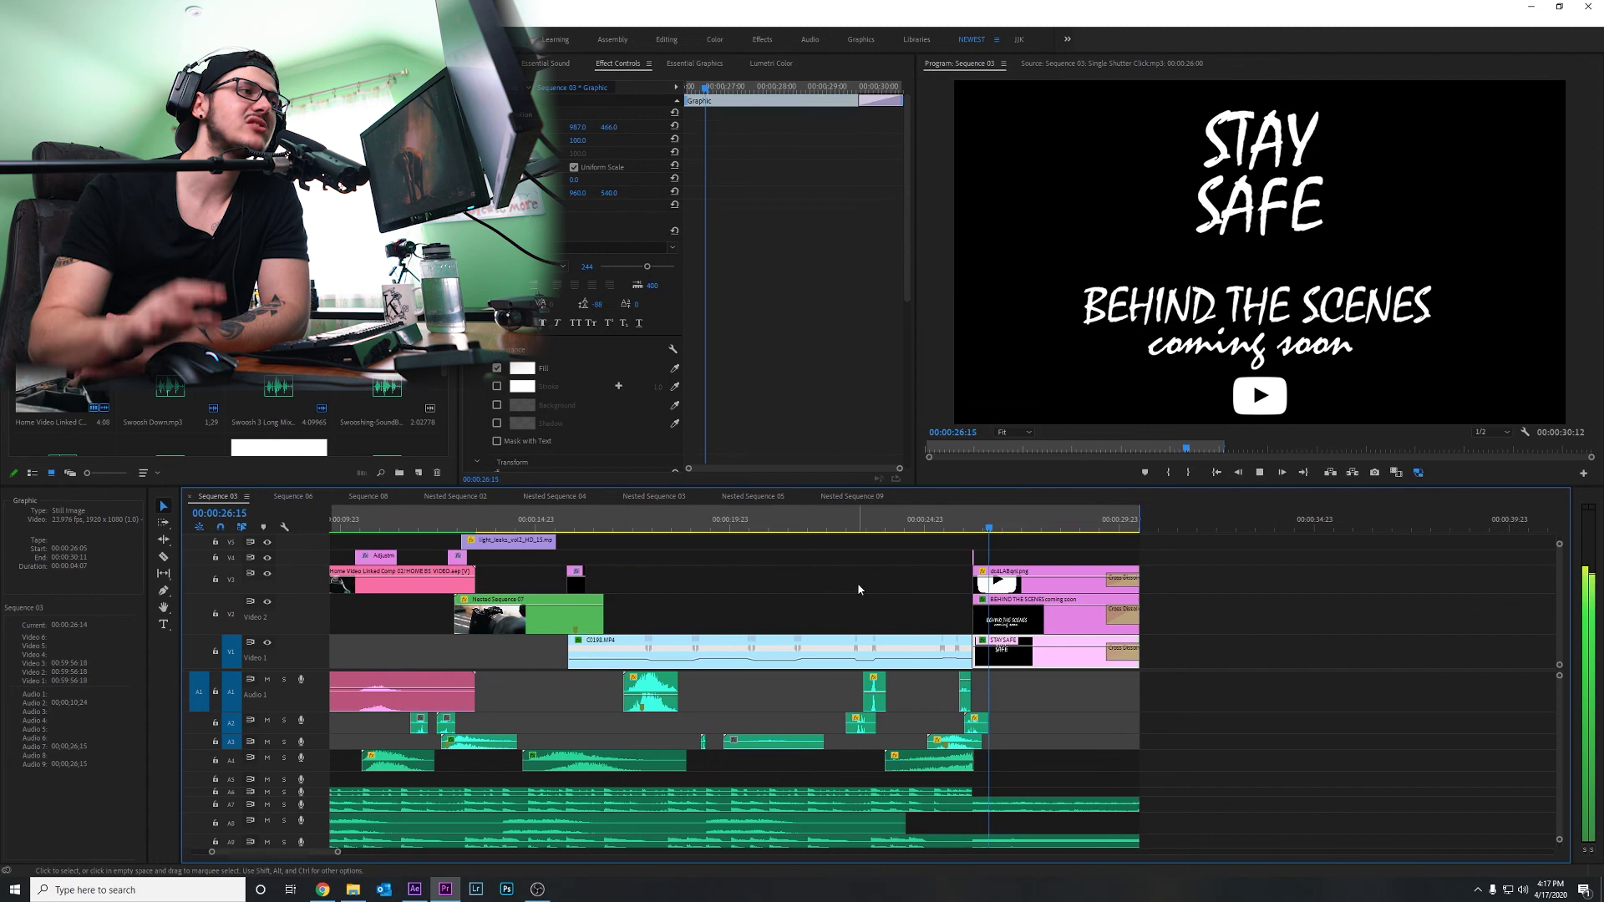